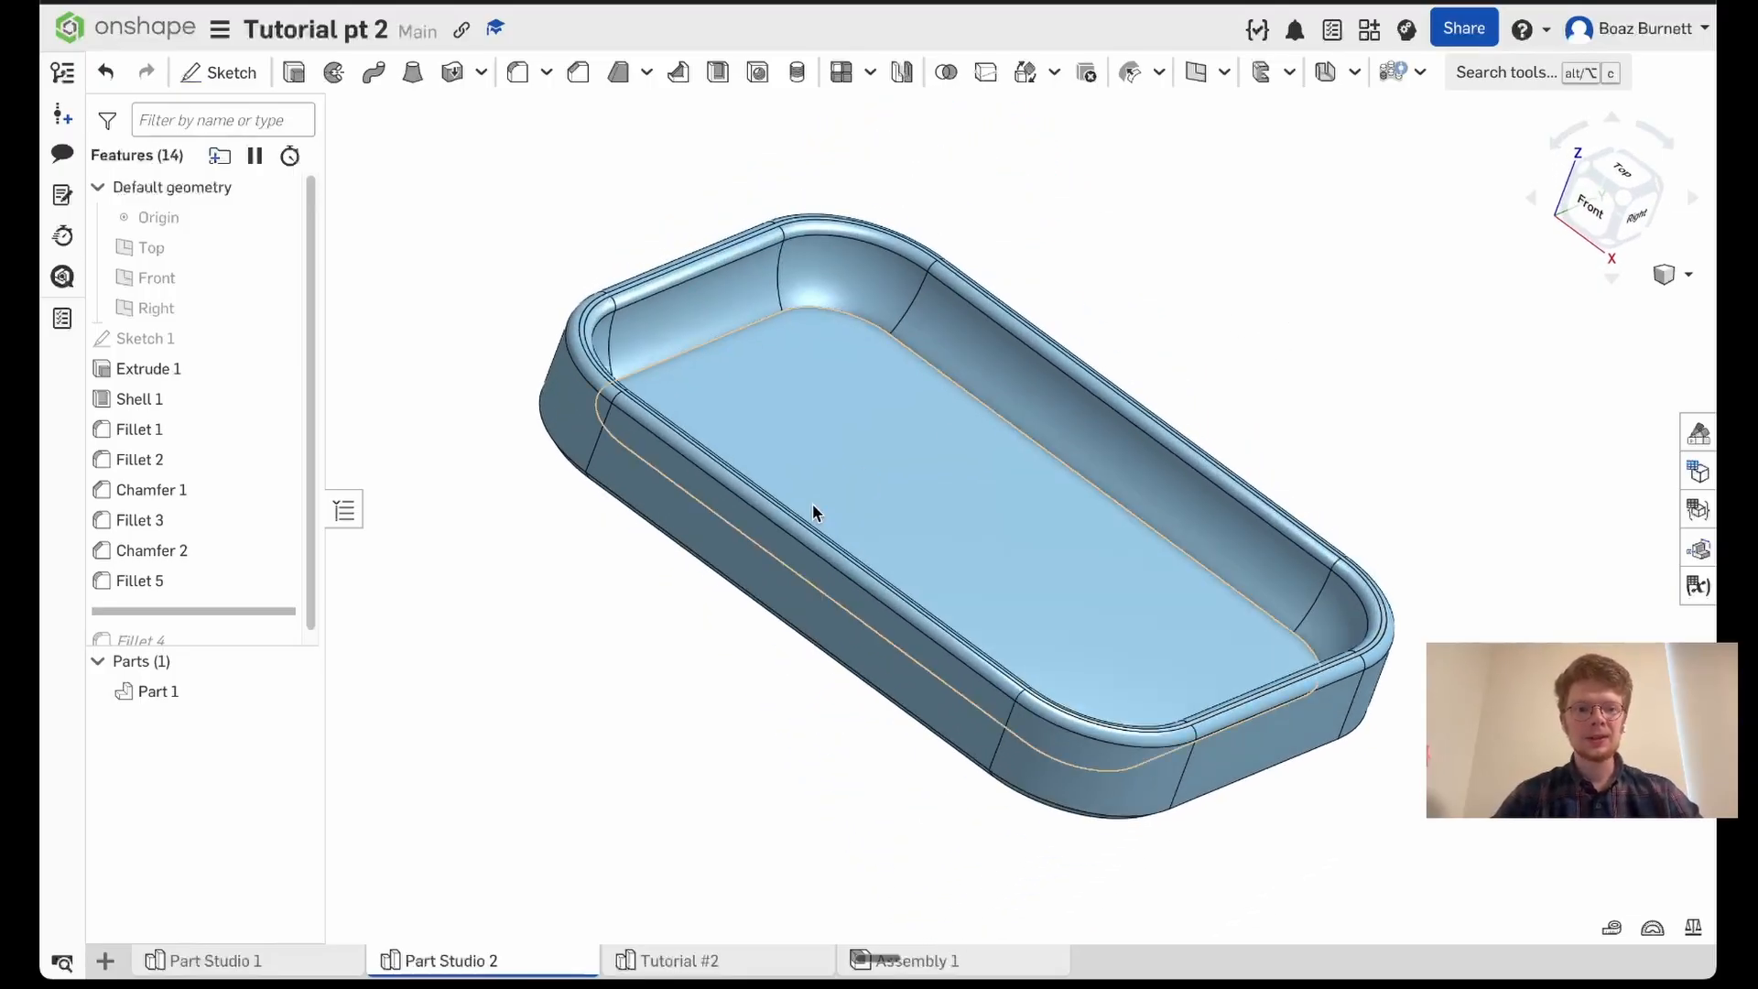
- Open the Tutorial #2 part studio and start a sketch on the Top plane, viewed straight from above
{"action": "left_click", "coordinate": [688, 970]}
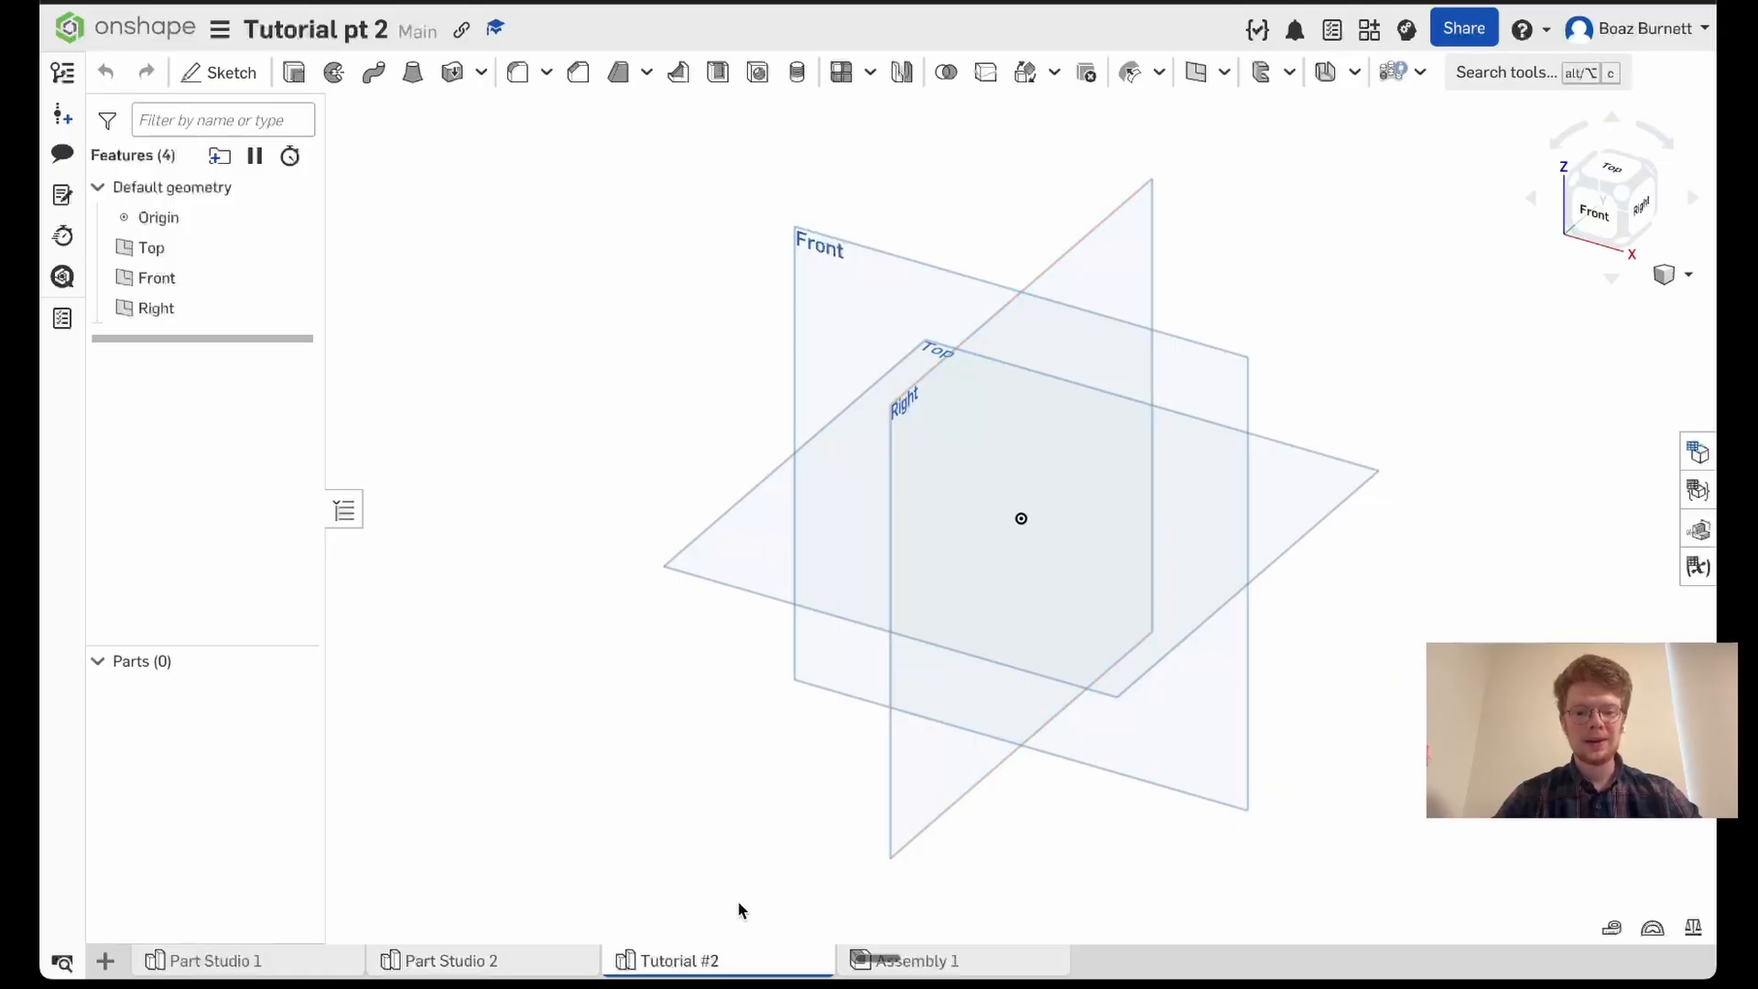
{"action": "mouse_move", "coordinate": [740, 968]}
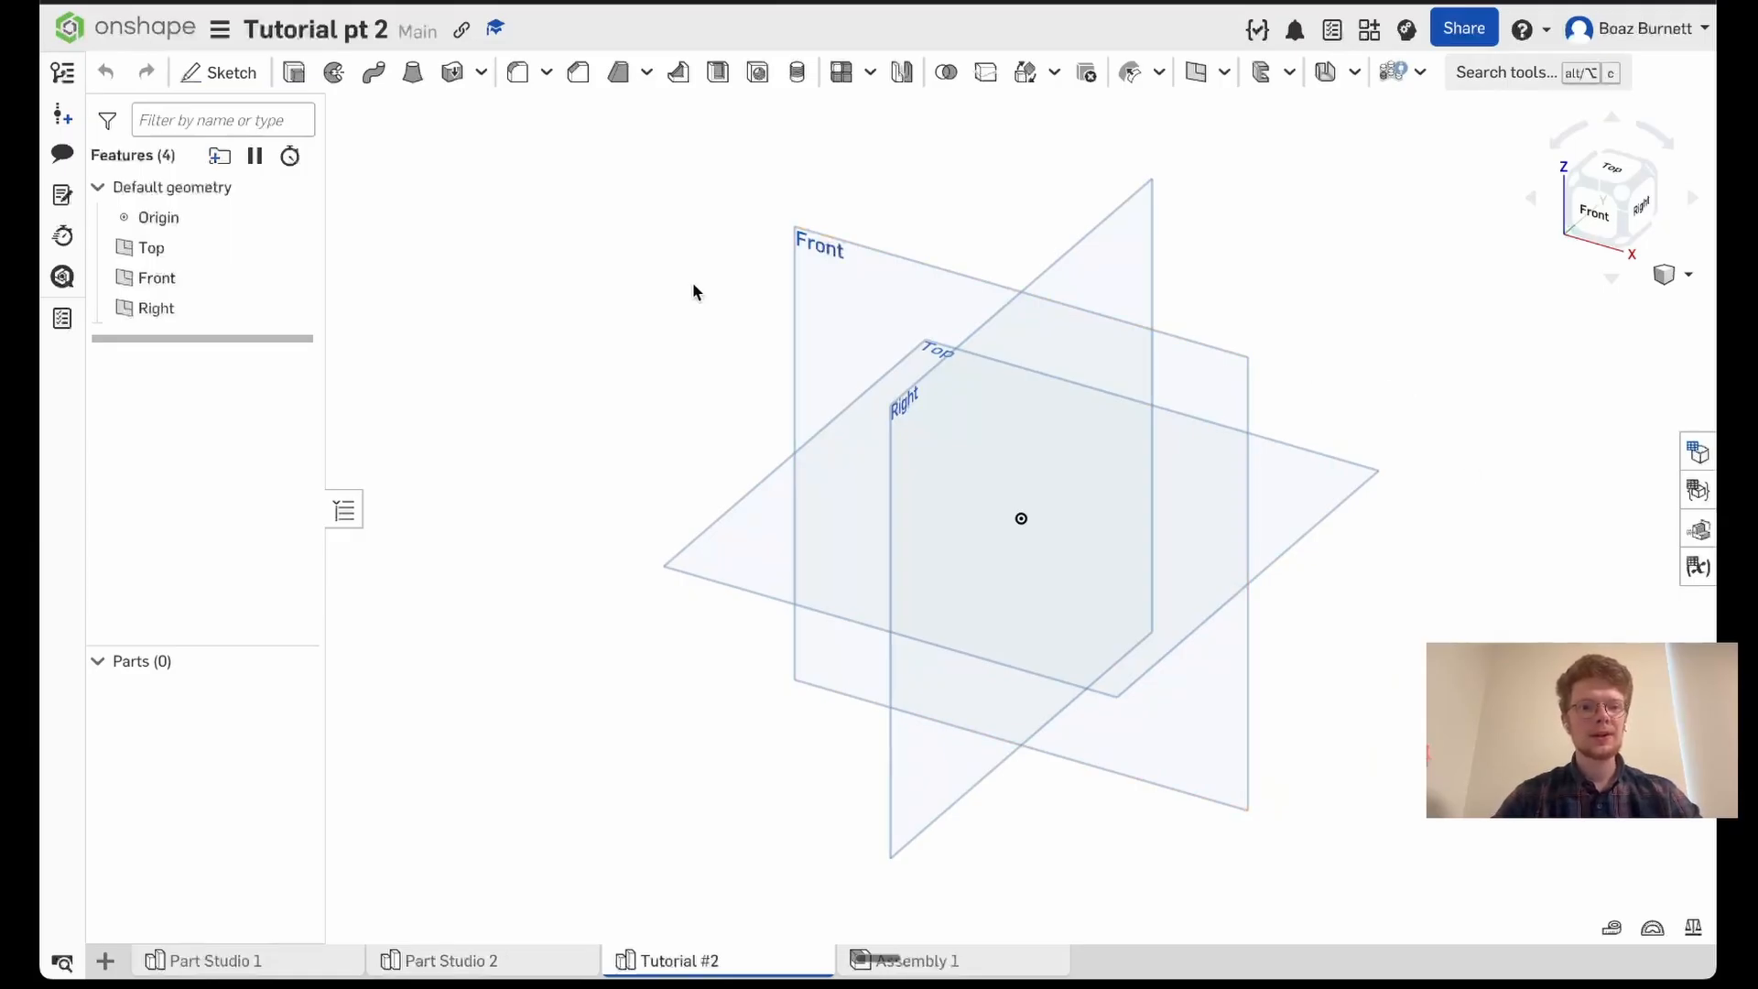
{"action": "left_click", "coordinate": [231, 75]}
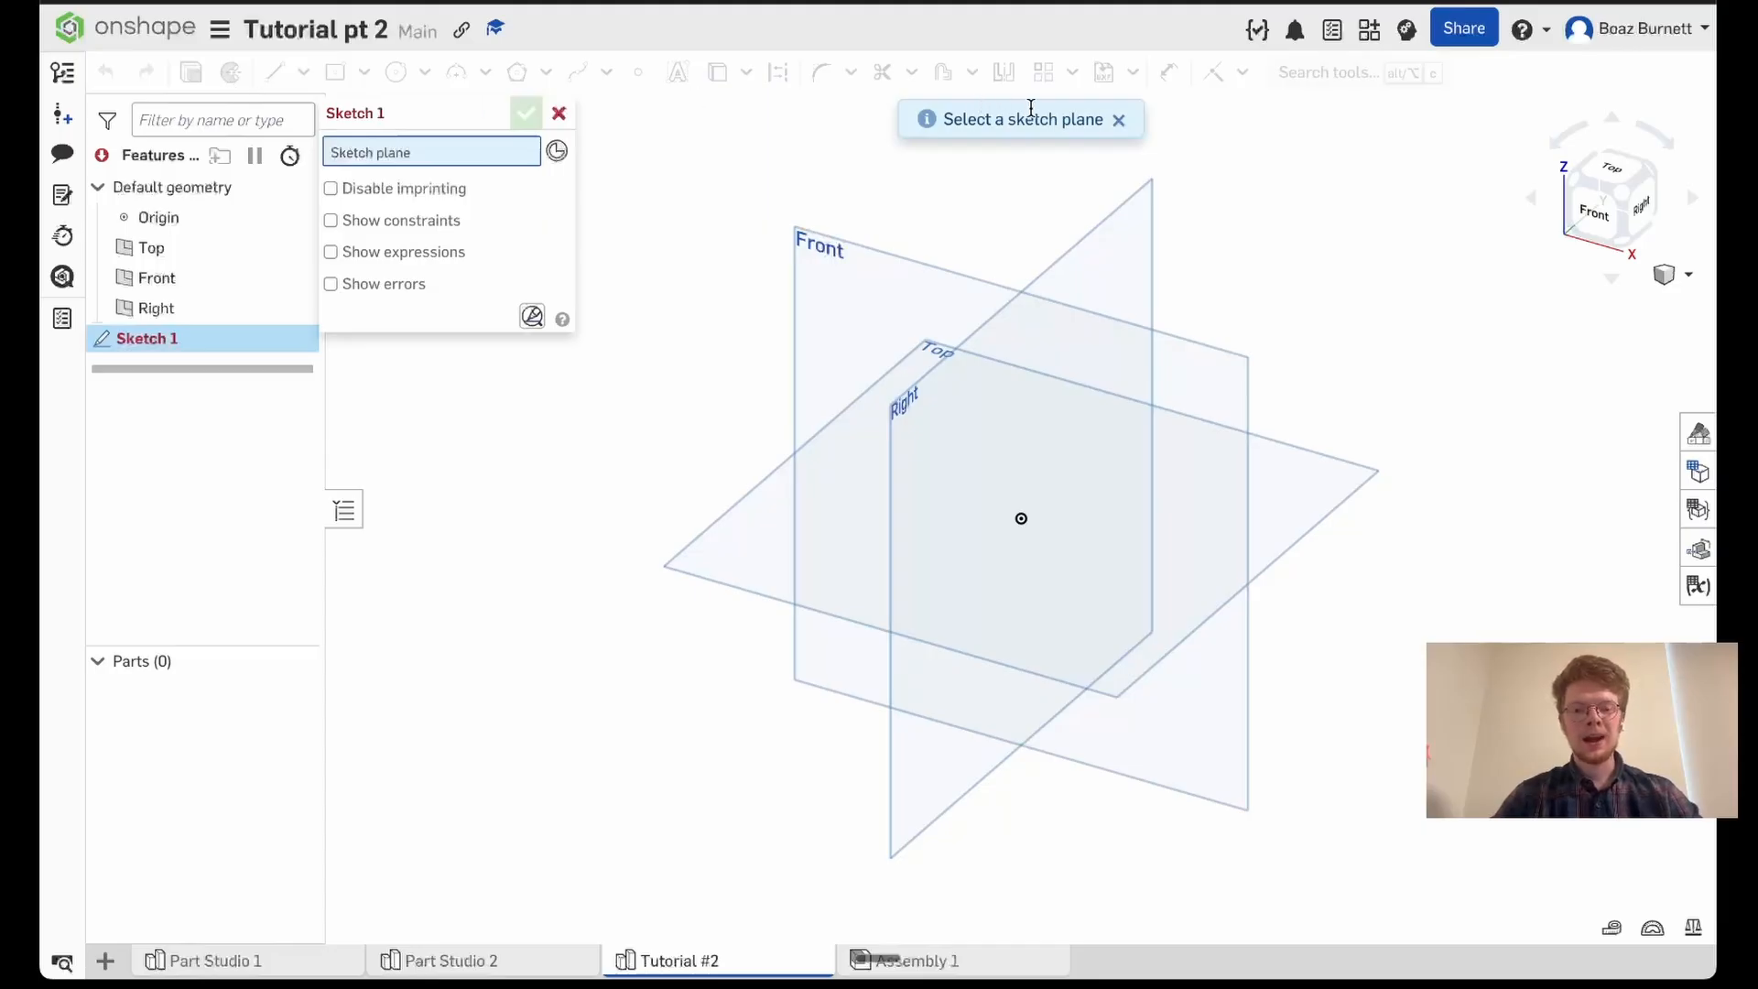
{"action": "left_click", "coordinate": [733, 550]}
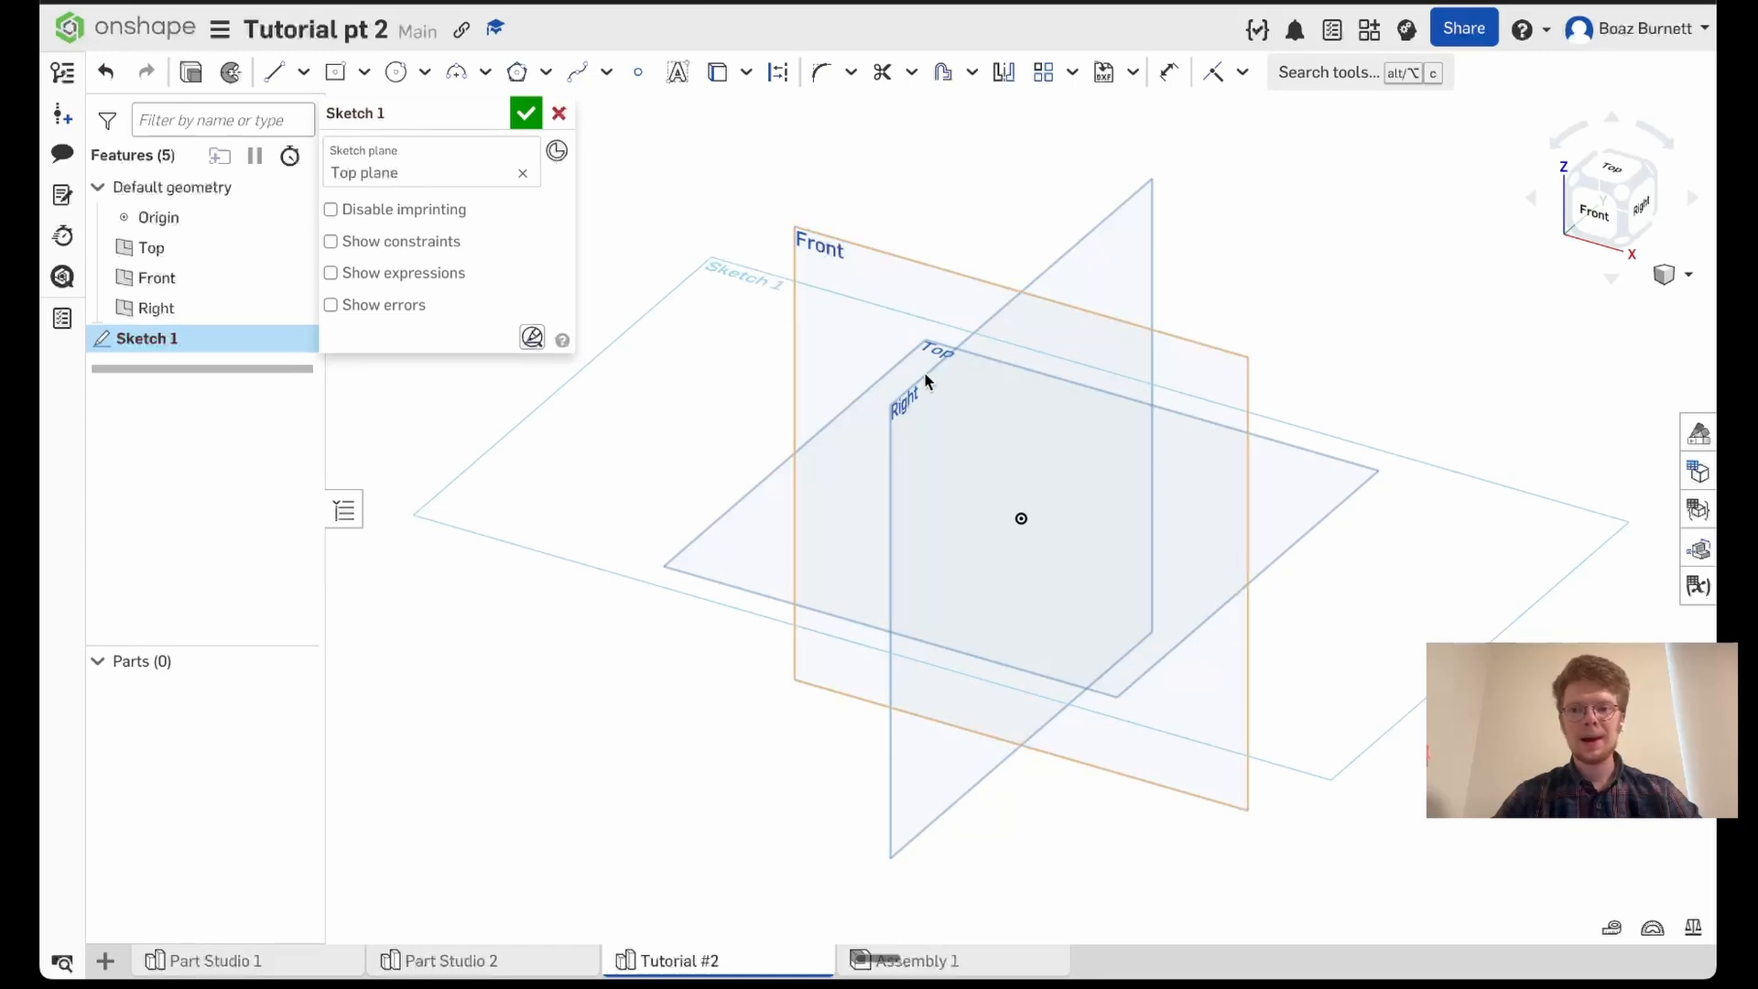
{"action": "left_click", "coordinate": [1610, 173]}
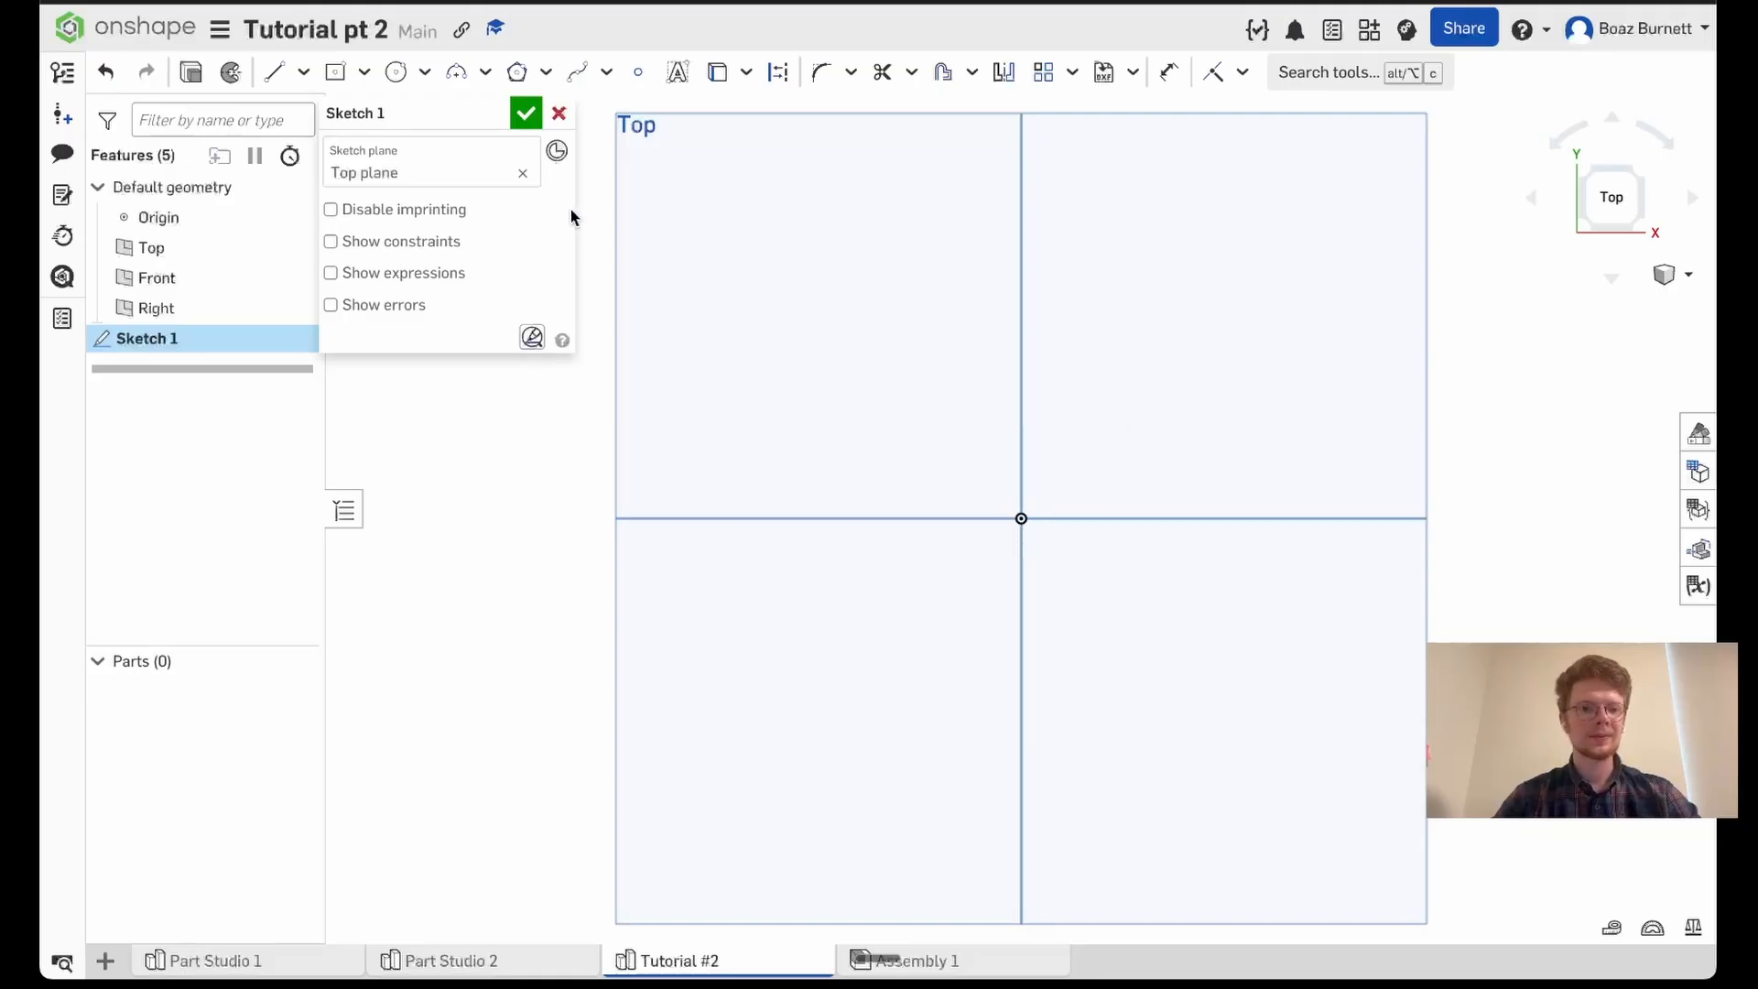
- Sketch a center point rectangle about 54 by 44 mm above and left of the origin, its right edge on the vertical axis
{"action": "left_click", "coordinate": [335, 73]}
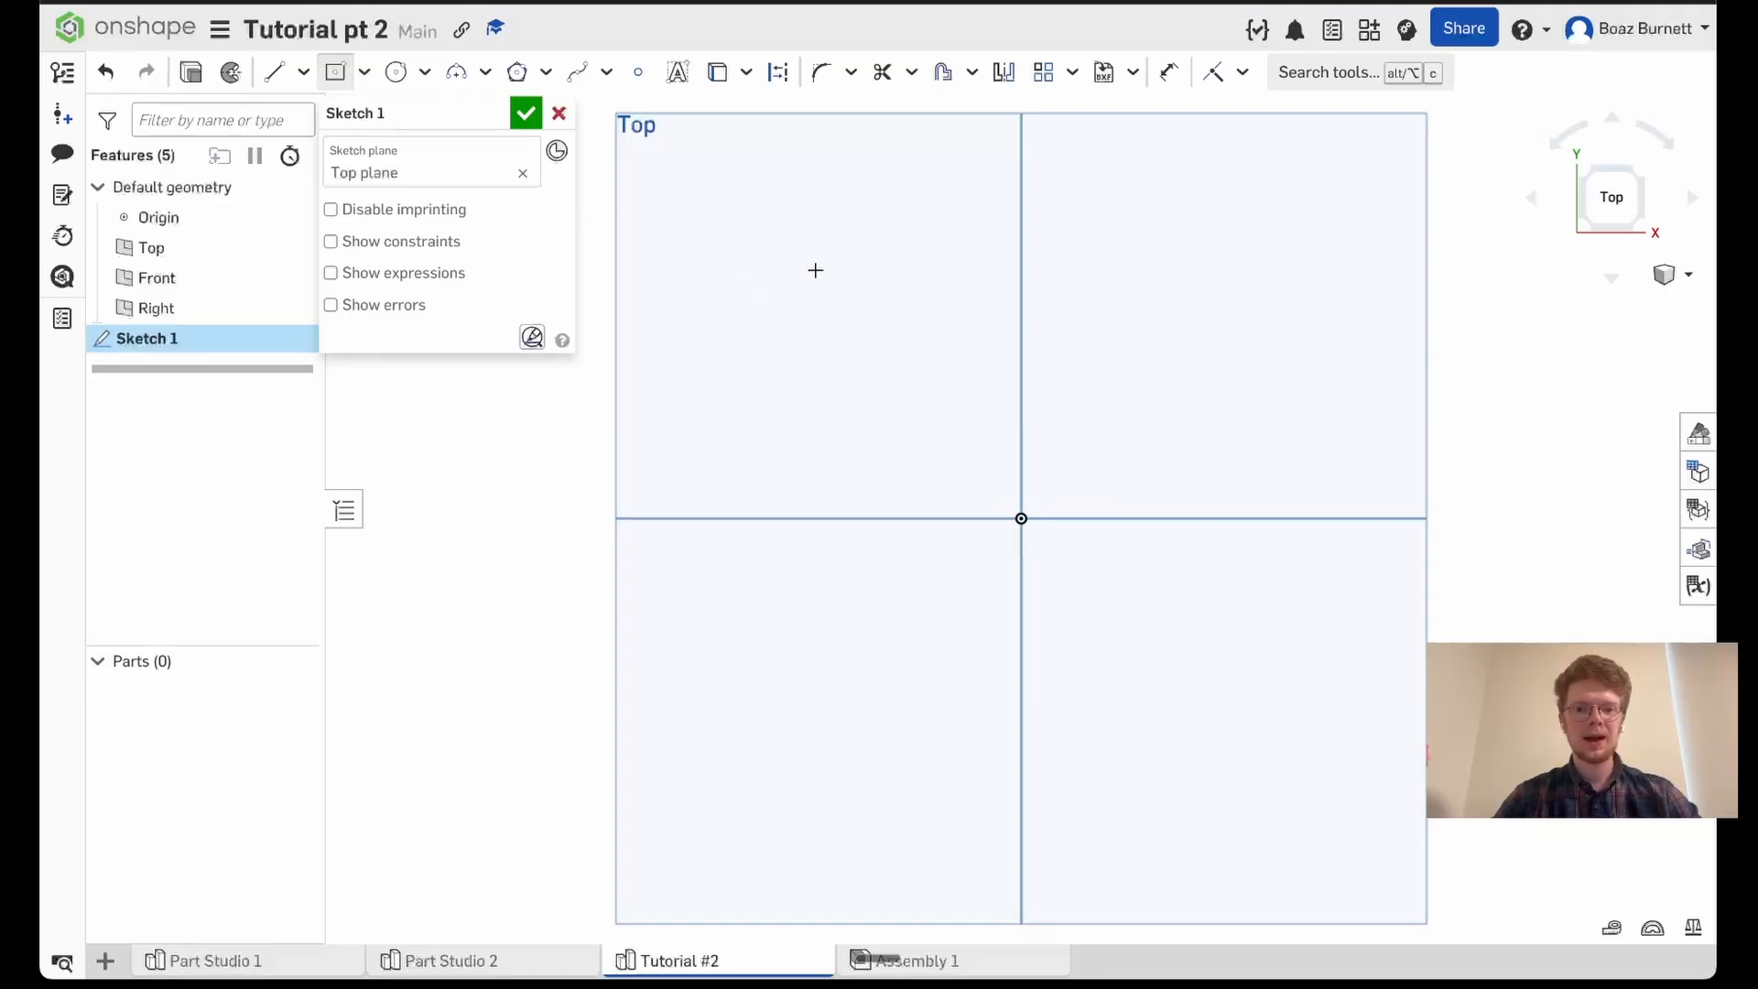
{"action": "left_click", "coordinate": [365, 73]}
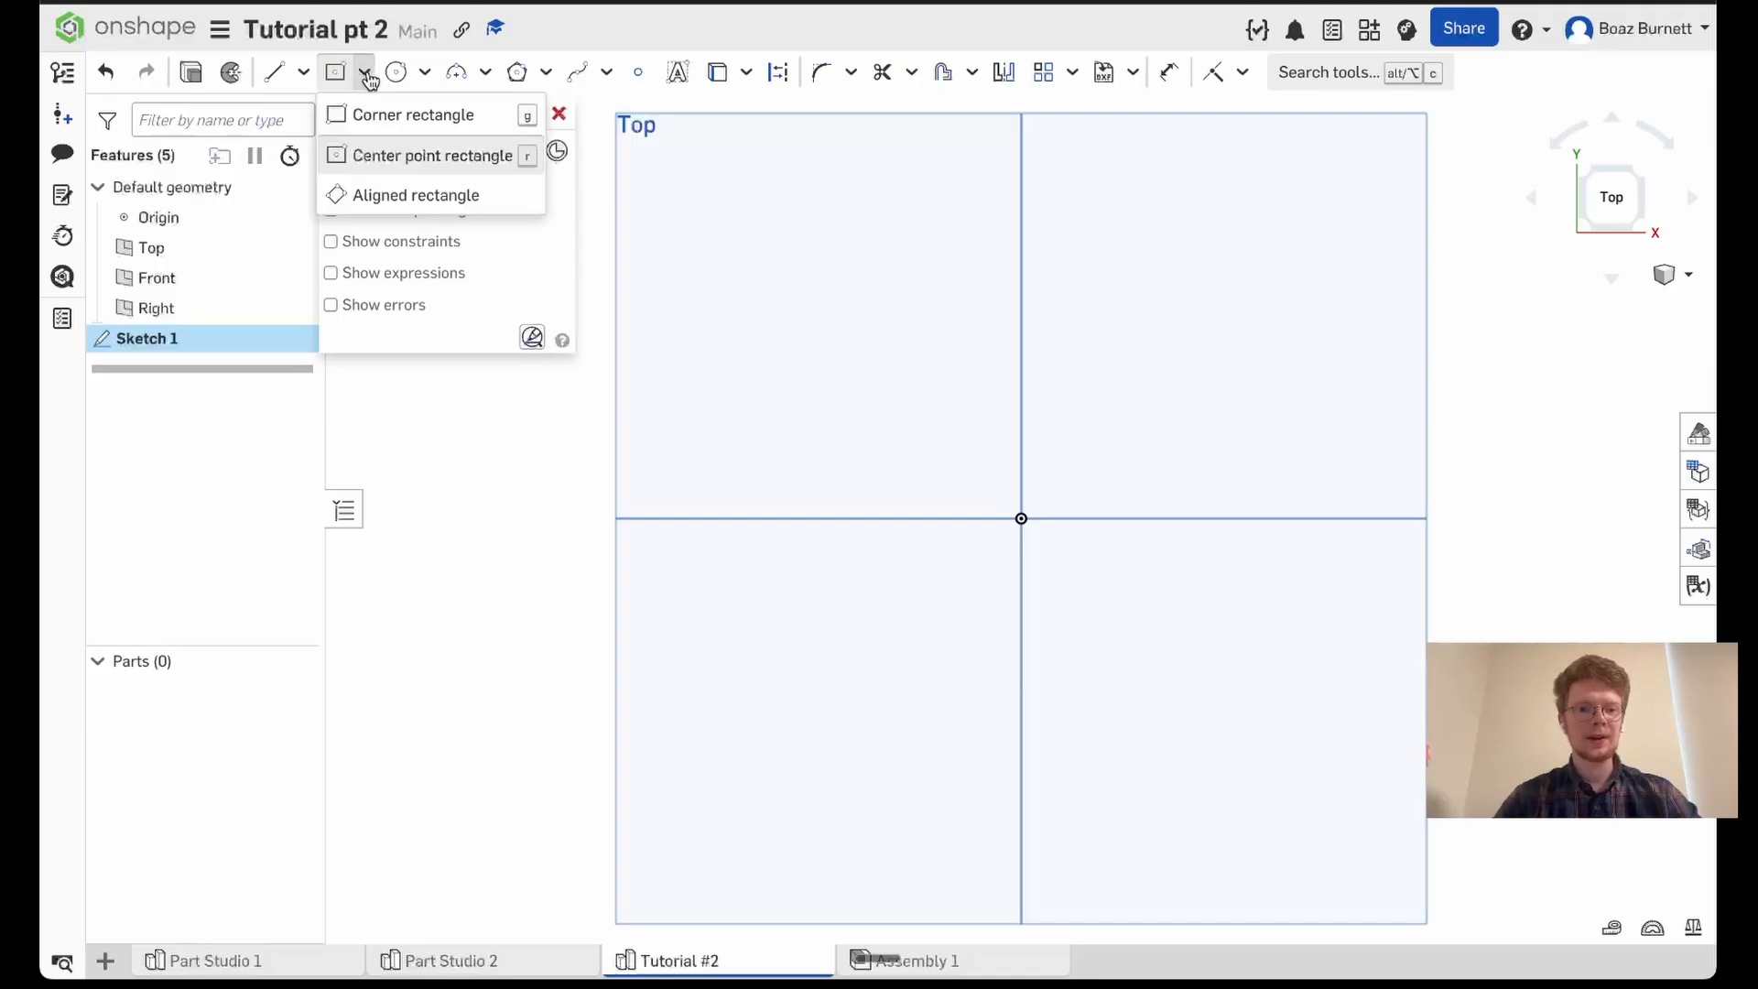
{"action": "left_click", "coordinate": [366, 73]}
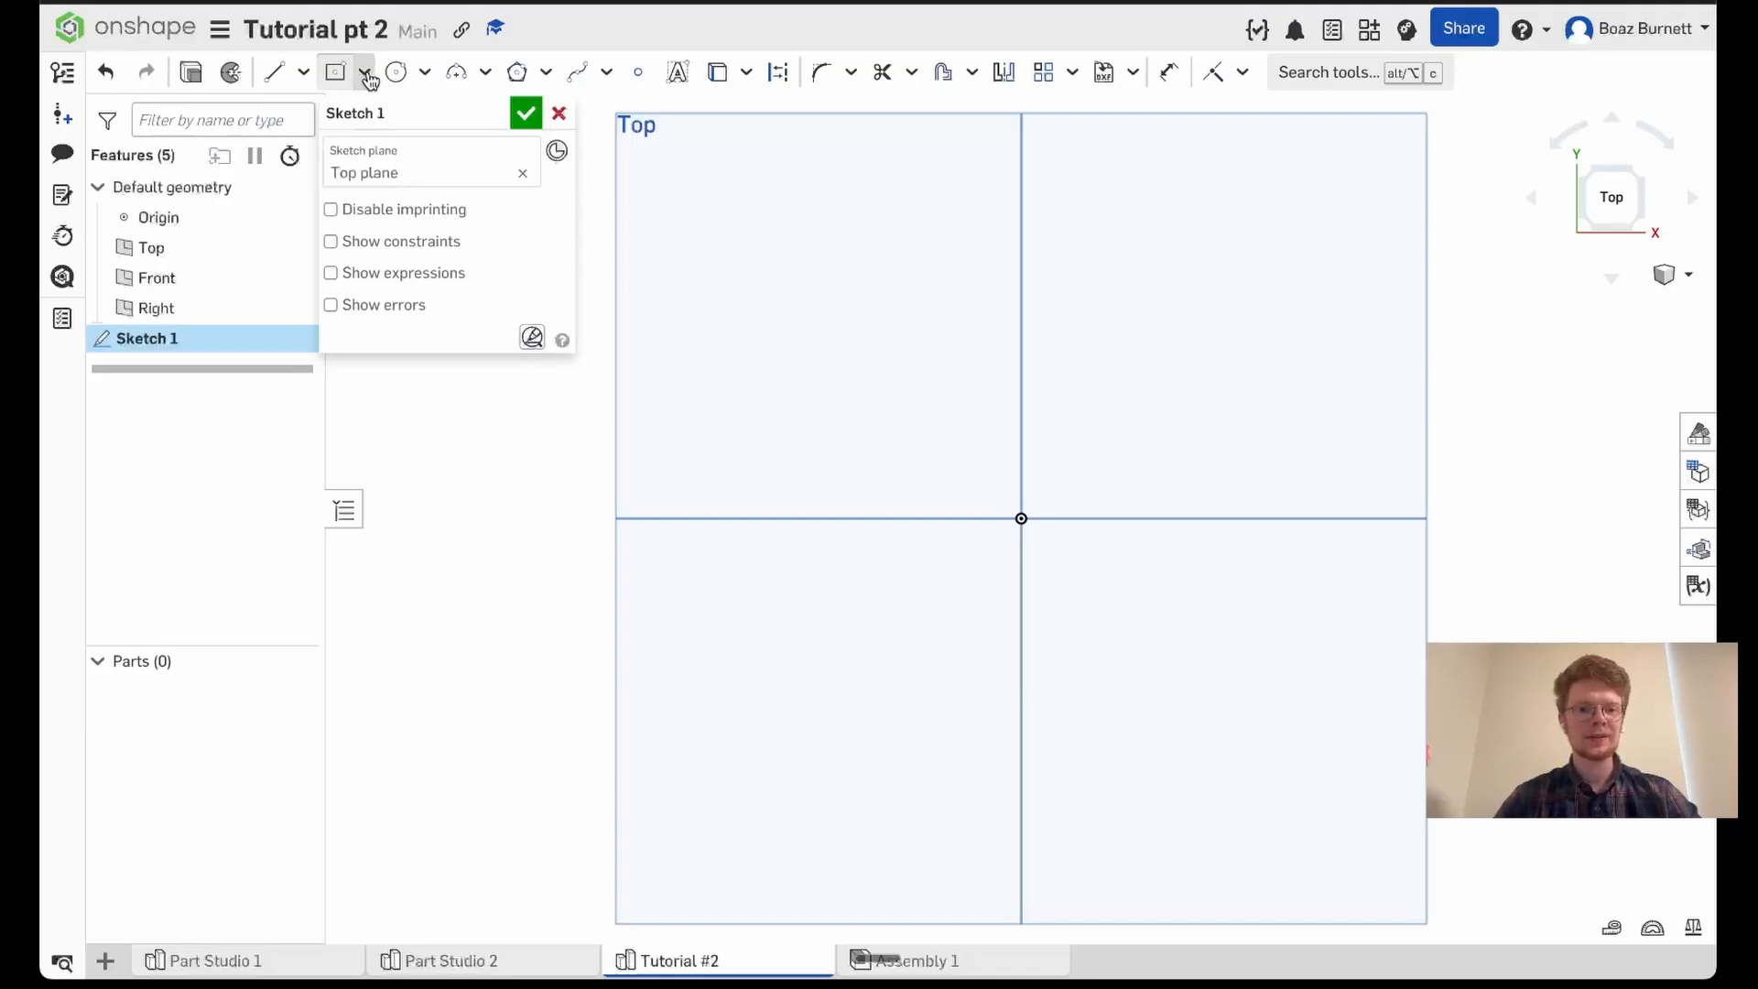
{"action": "left_click", "coordinate": [874, 362]}
{"action": "left_click", "coordinate": [1016, 244]}
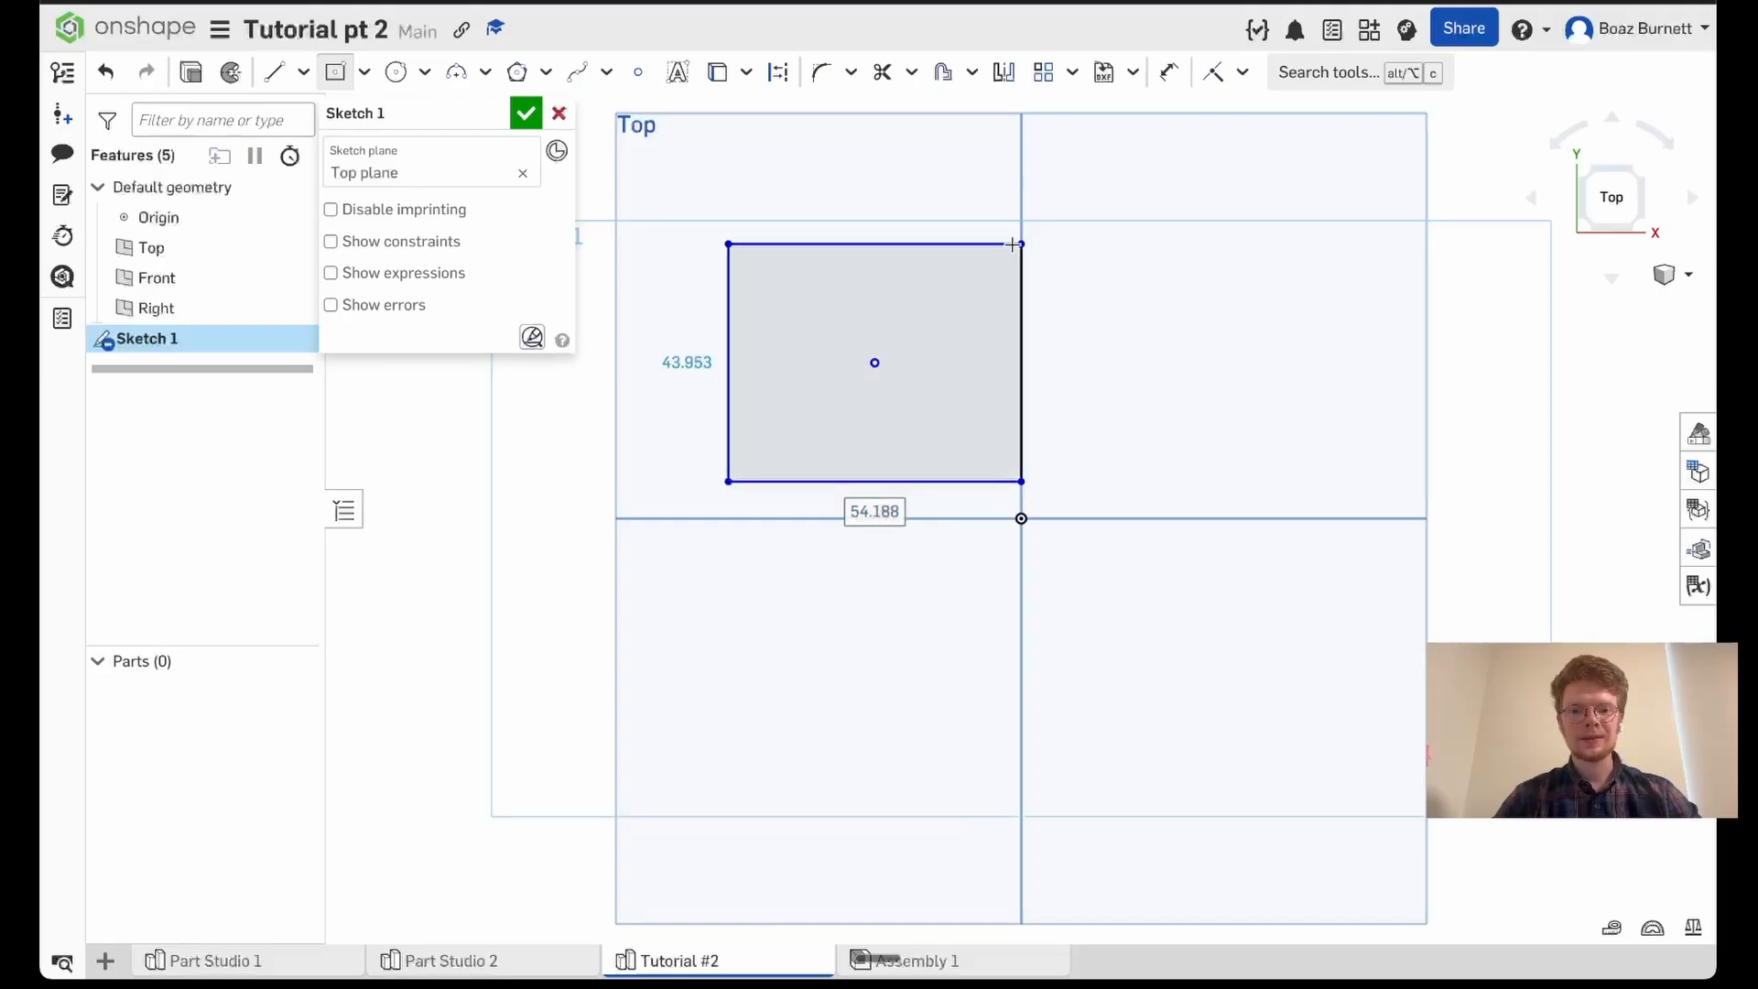
- Dimension the off-center rectangle's width and height, accepting the sizes as drawn
{"action": "key", "text": "d"}
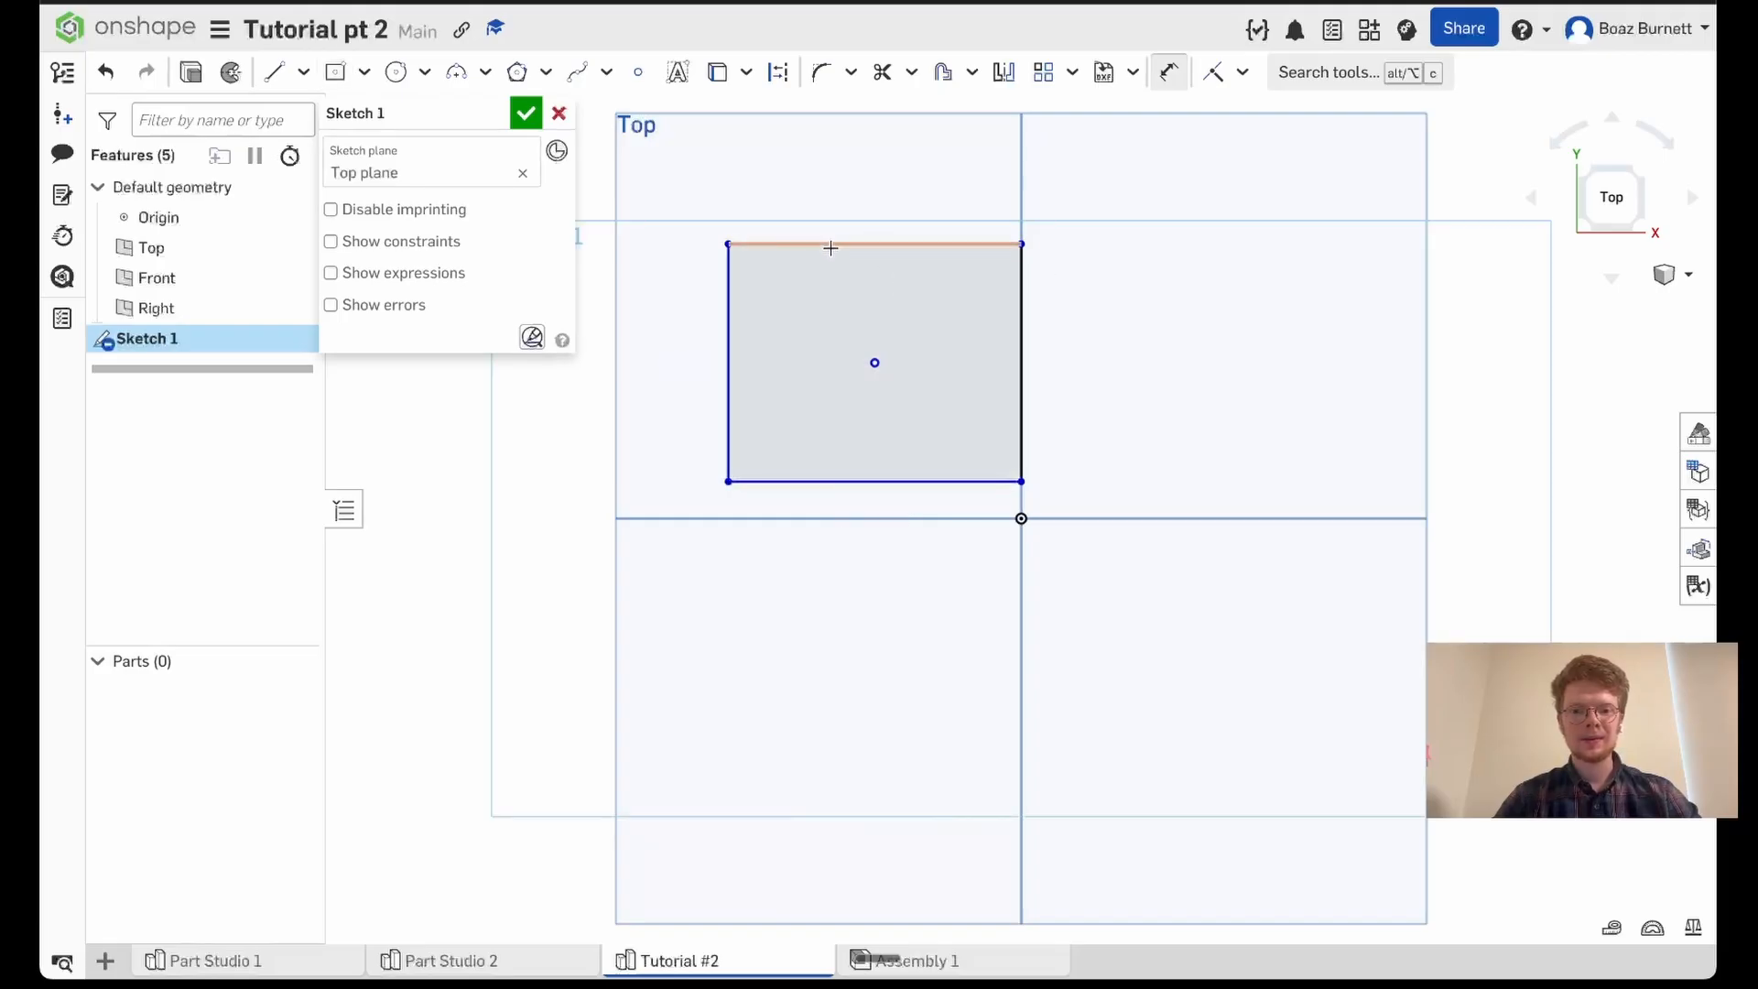
{"action": "left_click", "coordinate": [829, 244]}
{"action": "left_click", "coordinate": [826, 189]}
{"action": "key", "text": "Return"}
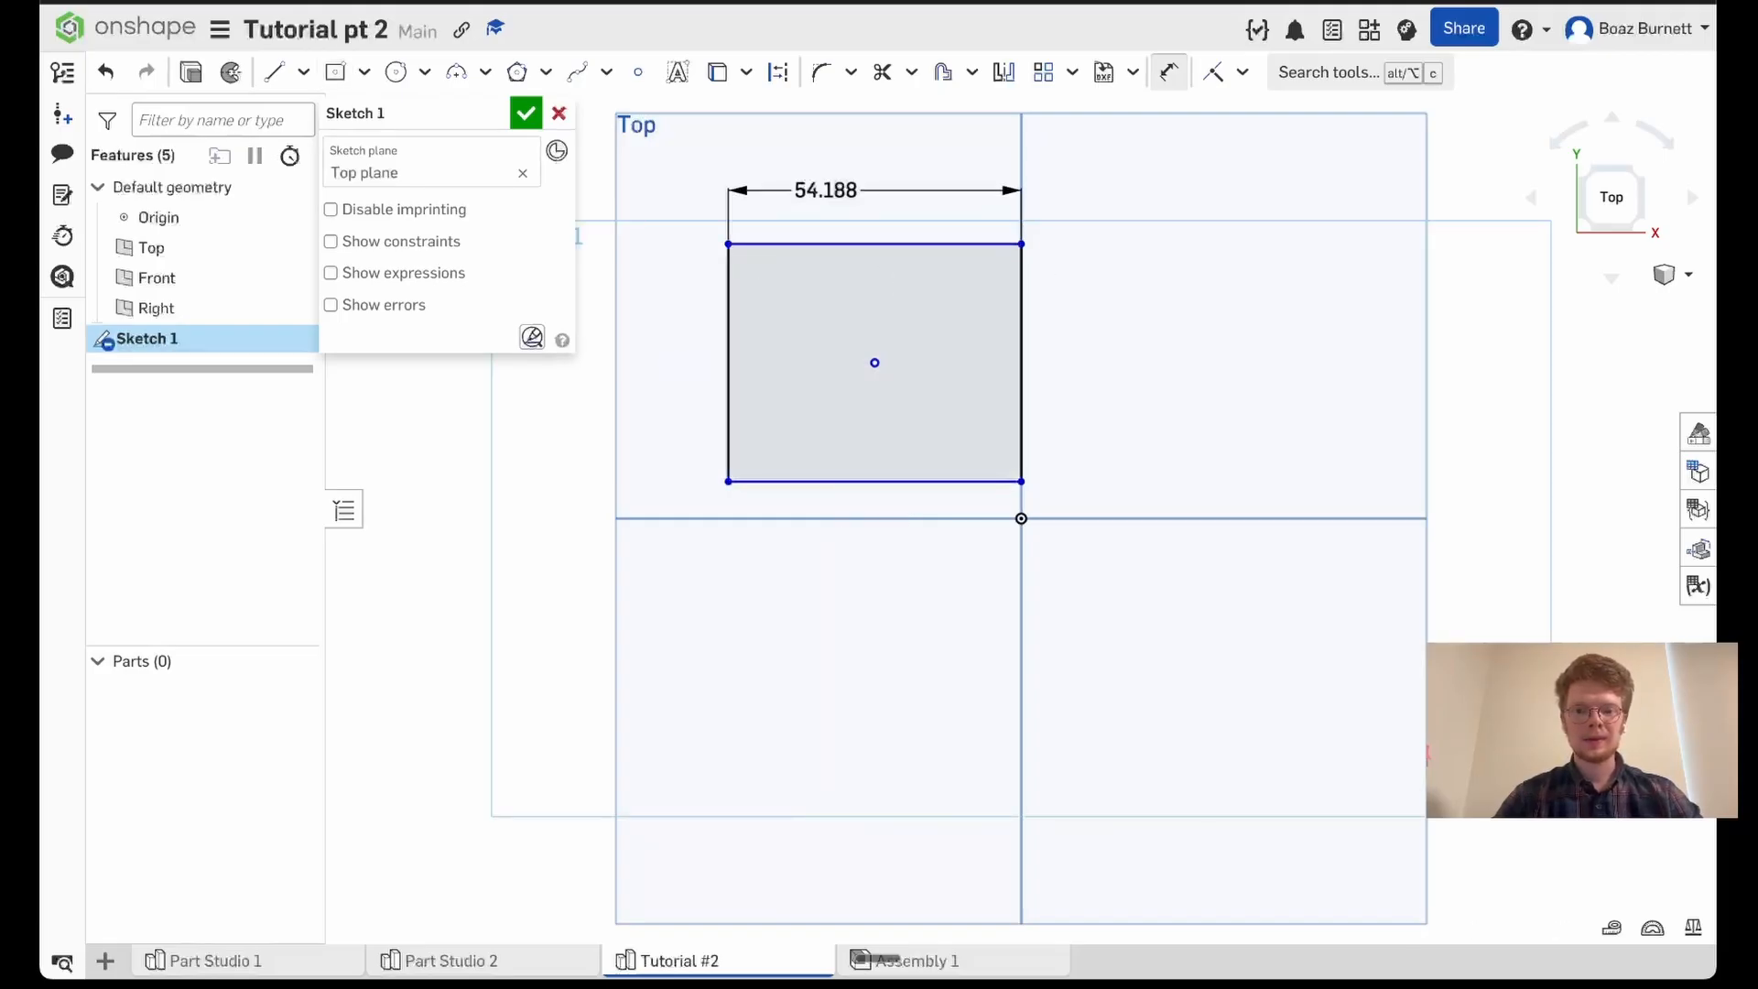
{"action": "left_click", "coordinate": [728, 325]}
{"action": "left_click", "coordinate": [671, 334]}
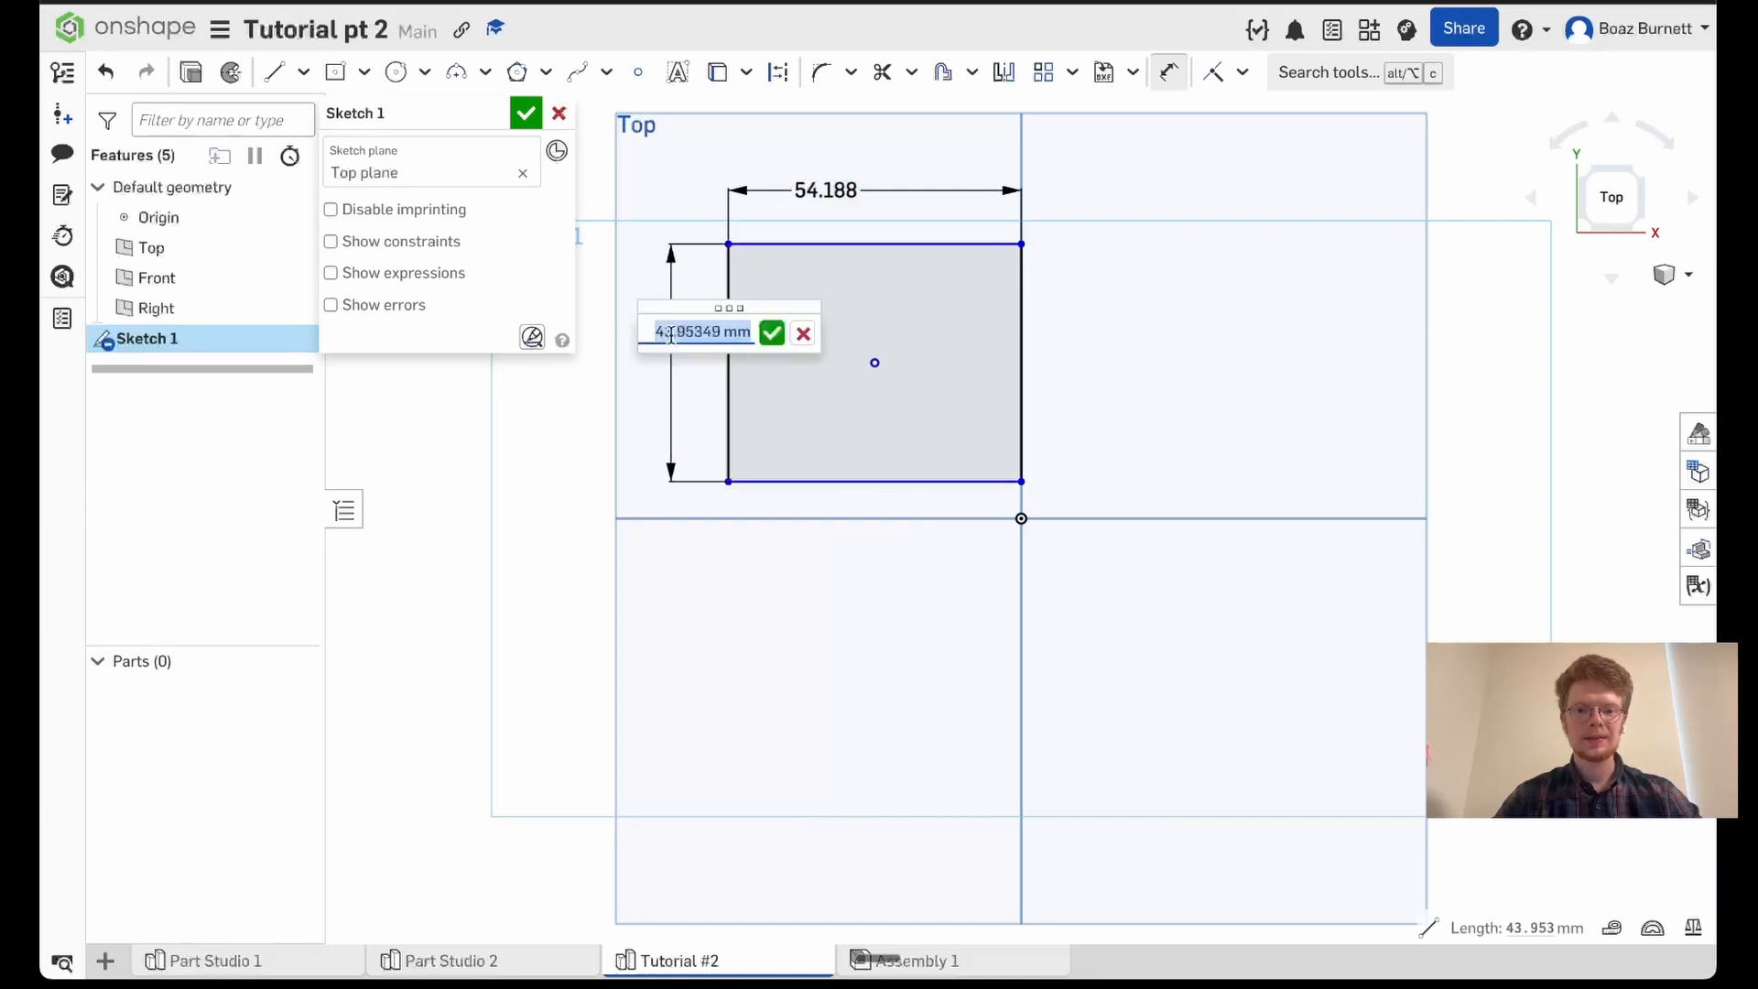
{"action": "key", "text": "Return"}
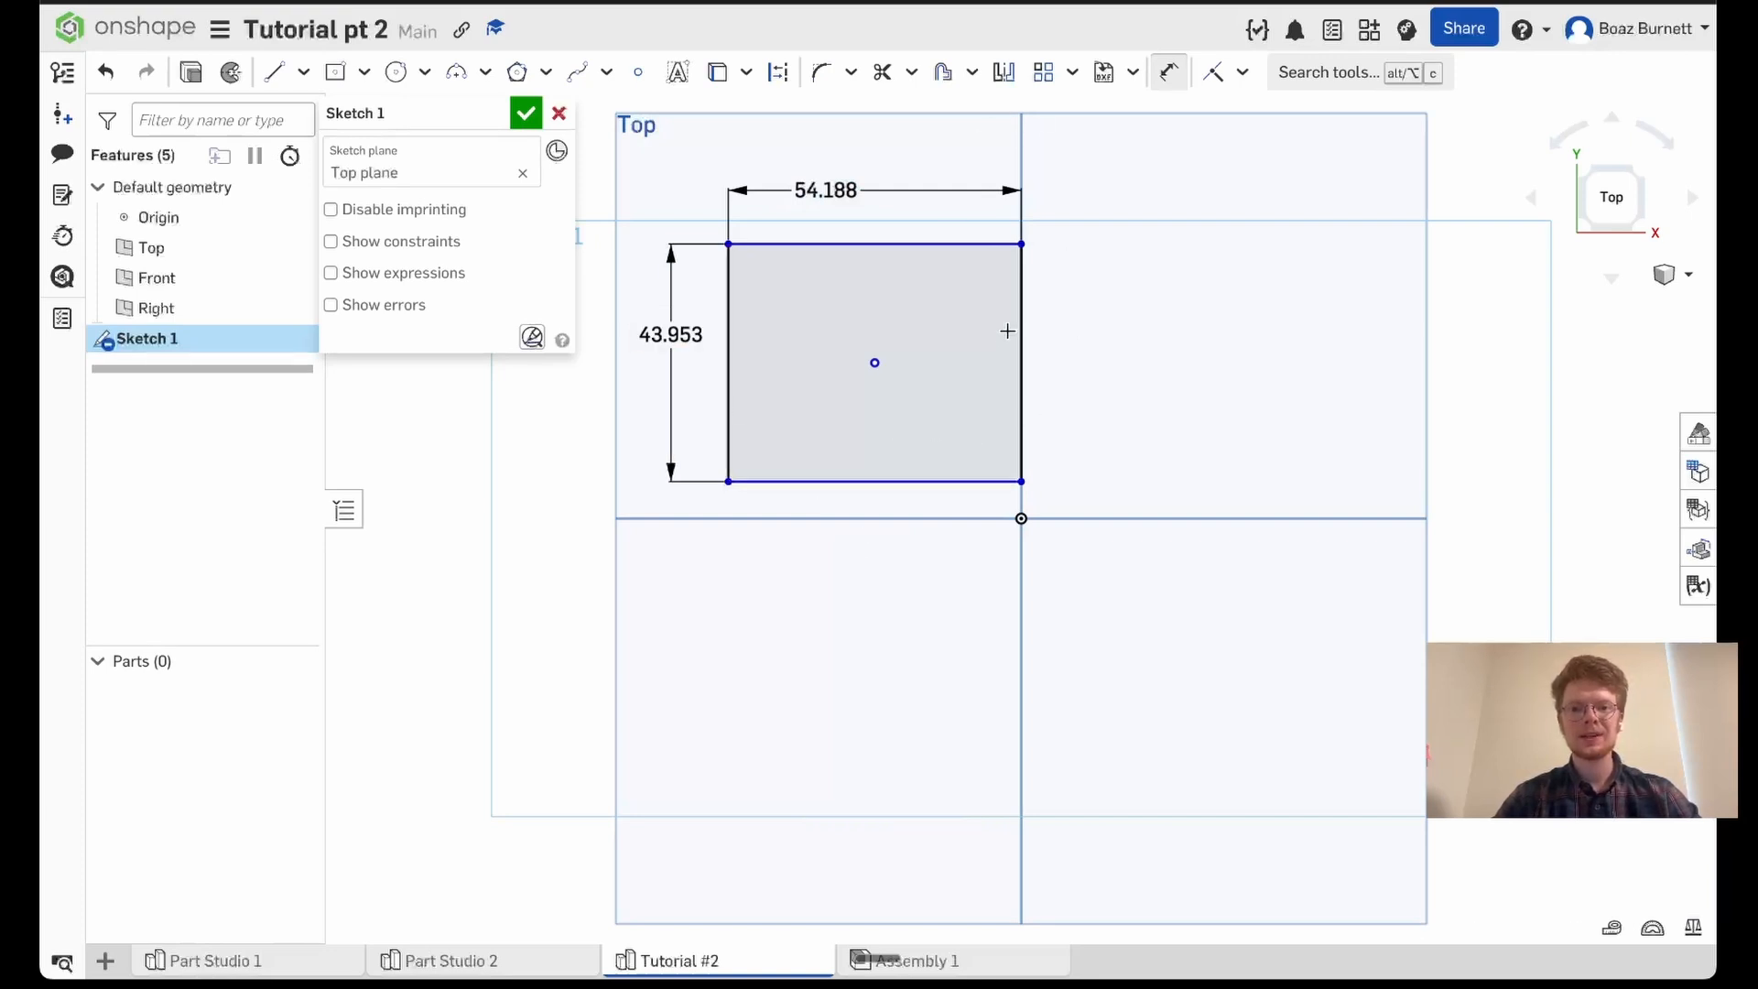
{"action": "left_click", "coordinate": [1169, 74]}
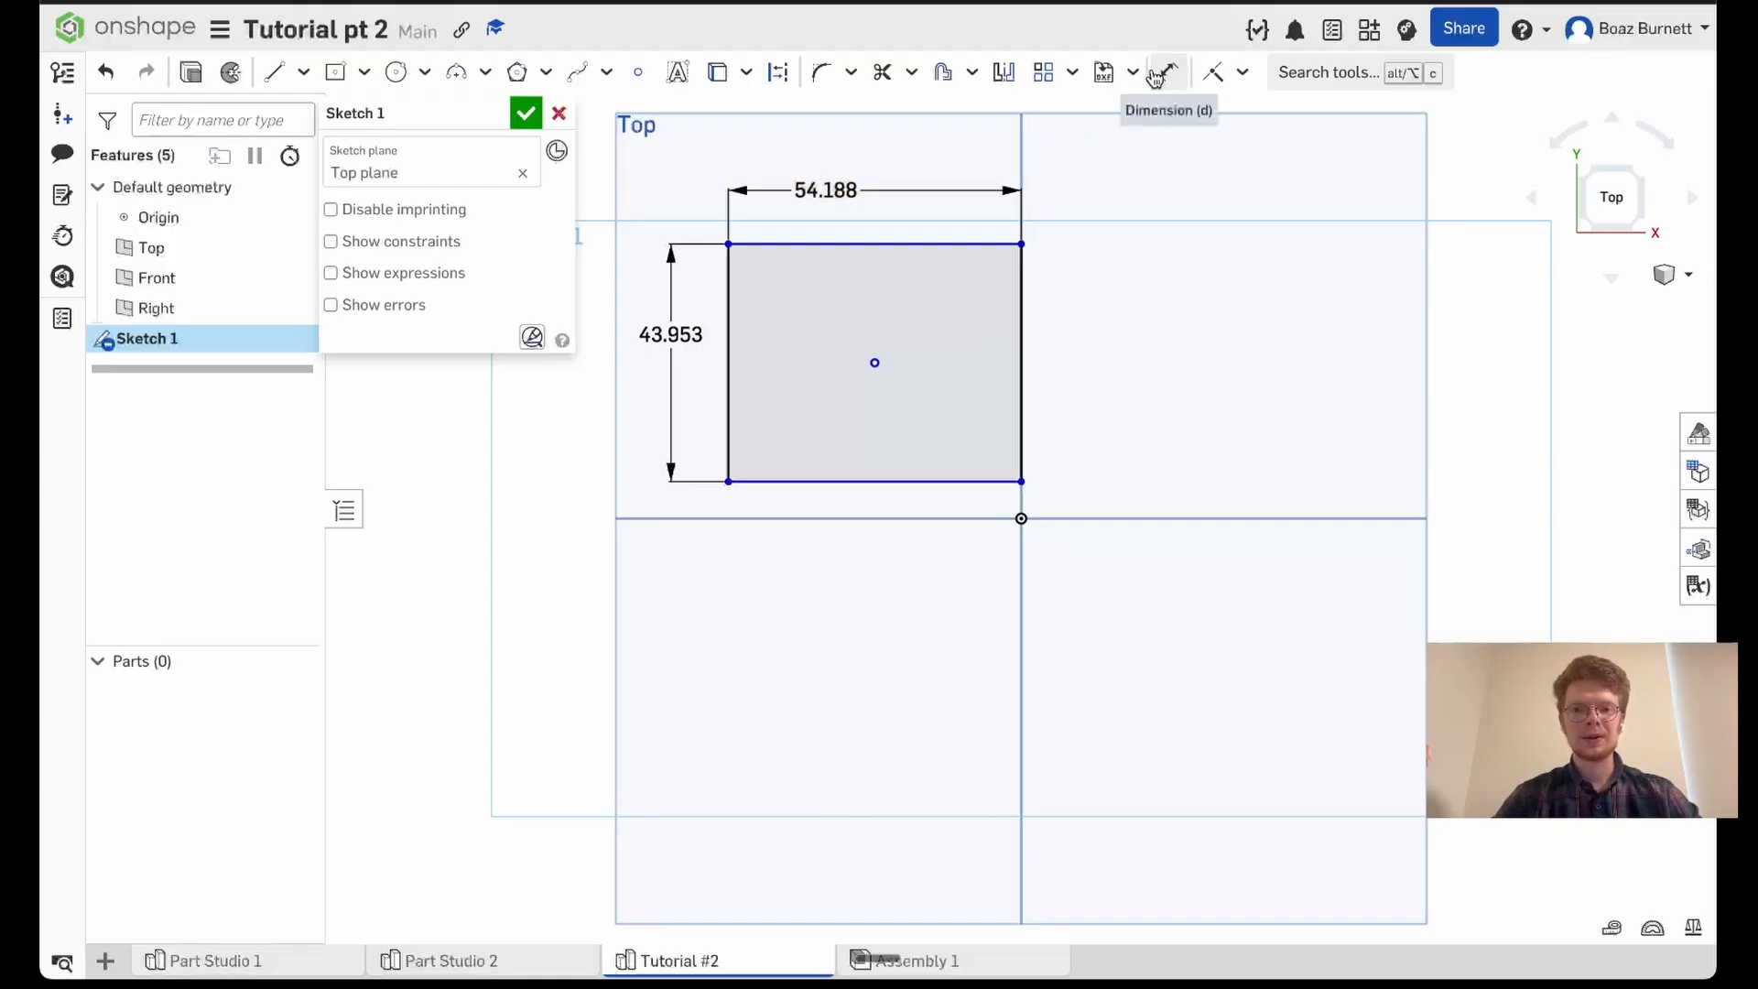
- Shift the off-center rectangle downward by its corner and delete it with its dimensions
{"action": "mouse_move", "coordinate": [729, 244]}
{"action": "left_mouse_down"}
{"action": "mouse_move", "coordinate": [683, 190]}
{"action": "mouse_move", "coordinate": [706, 339]}
{"action": "mouse_move", "coordinate": [691, 696]}
{"action": "mouse_move", "coordinate": [925, 165]}
{"action": "mouse_move", "coordinate": [875, 518]}
{"action": "mouse_move", "coordinate": [965, 266]}
{"action": "mouse_move", "coordinate": [952, 525]}
{"action": "mouse_move", "coordinate": [985, 373]}
{"action": "left_mouse_up"}
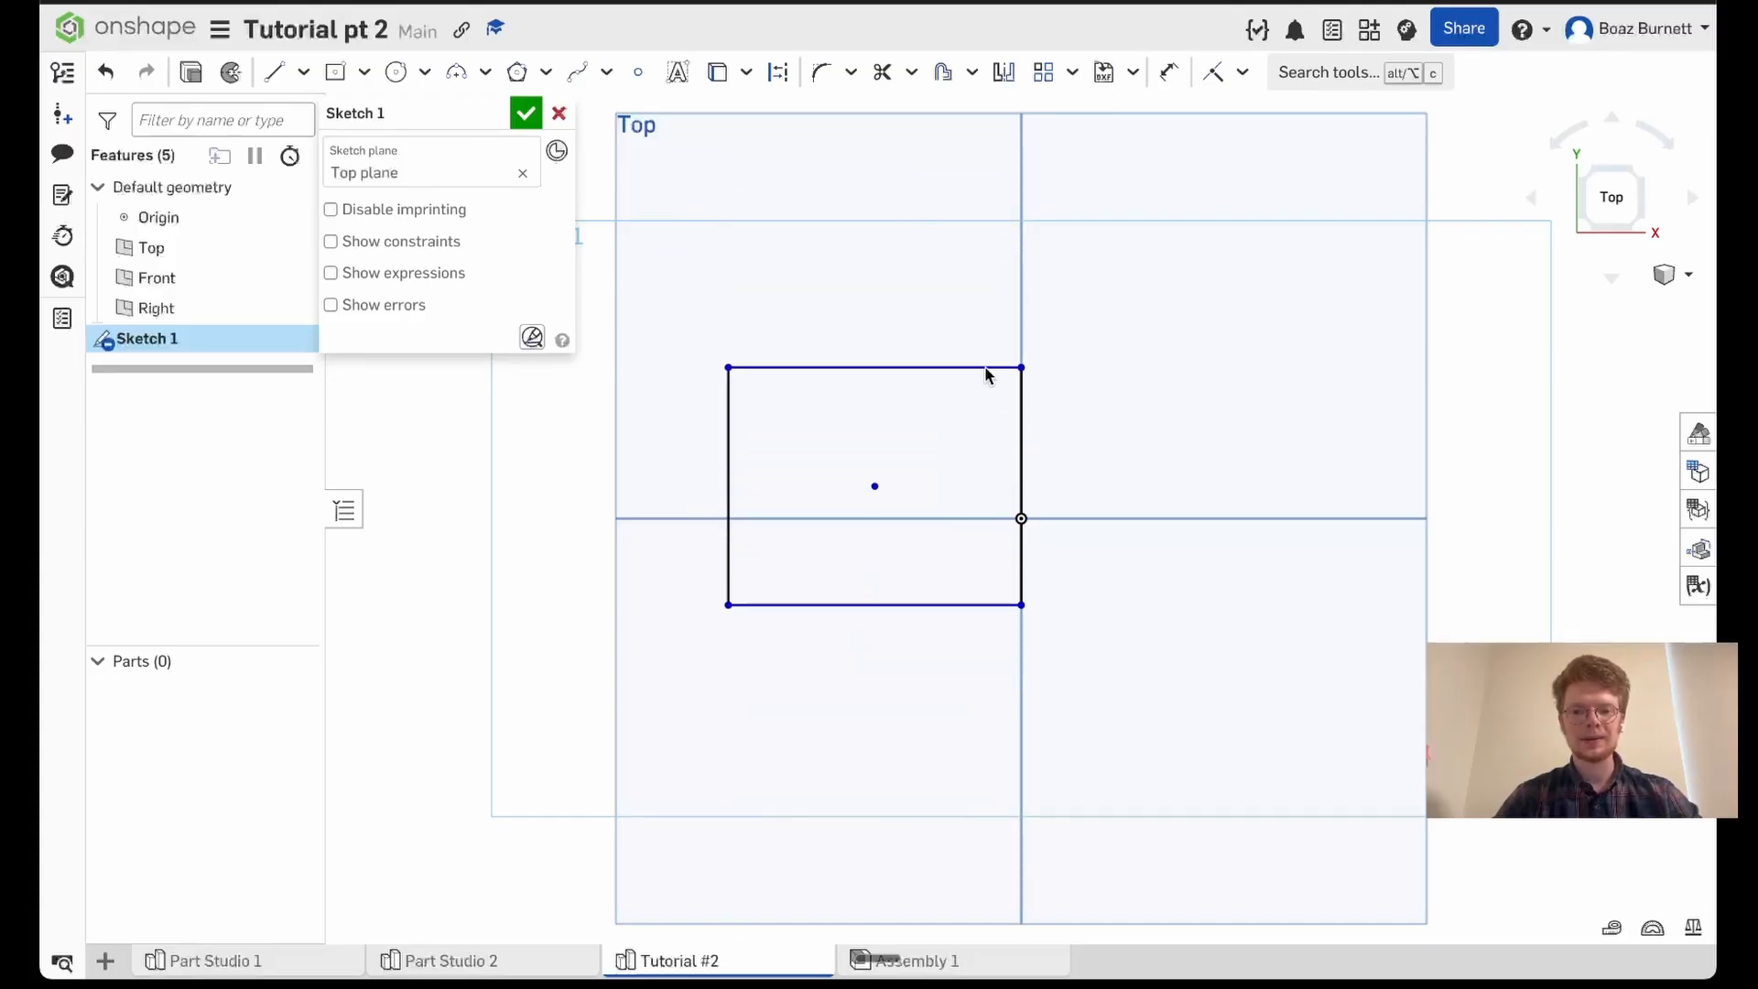
{"action": "left_click_drag", "start_coordinate": [644, 283], "coordinate": [1122, 637]}
{"action": "key", "text": "Delete"}
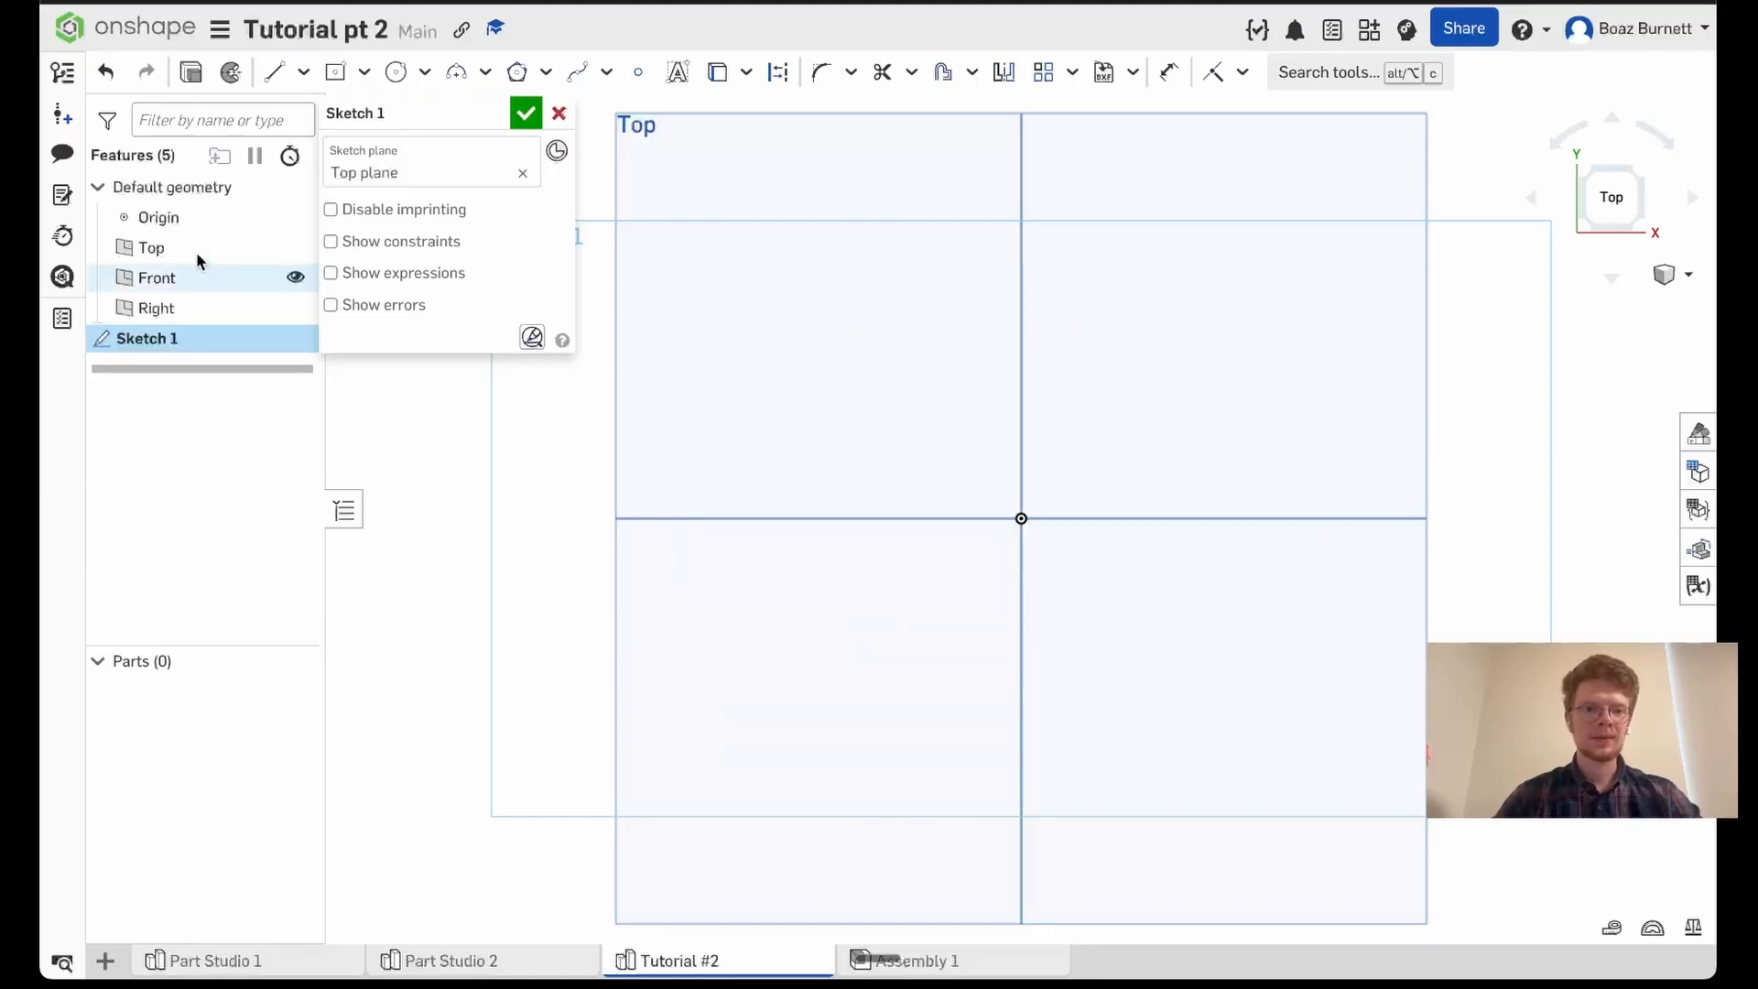
- Sketch a center point rectangle about 76 by 65 mm centered on the origin
{"action": "left_click", "coordinate": [337, 75]}
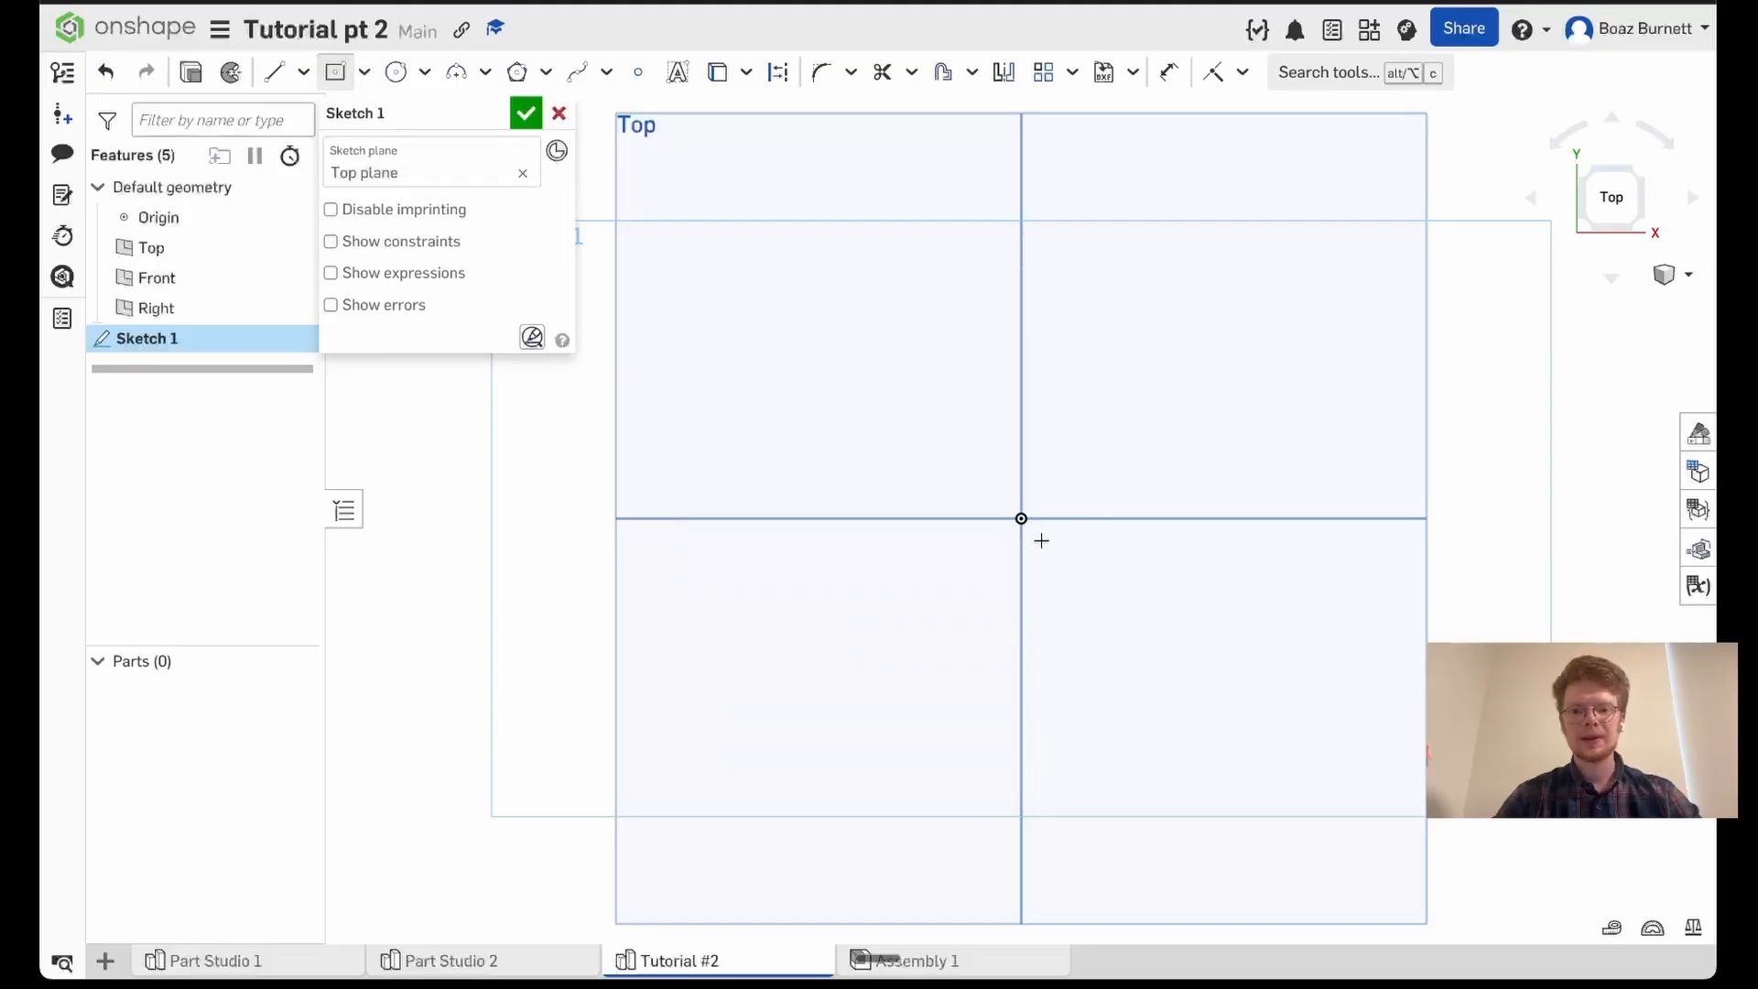
{"action": "left_click", "coordinate": [1020, 519]}
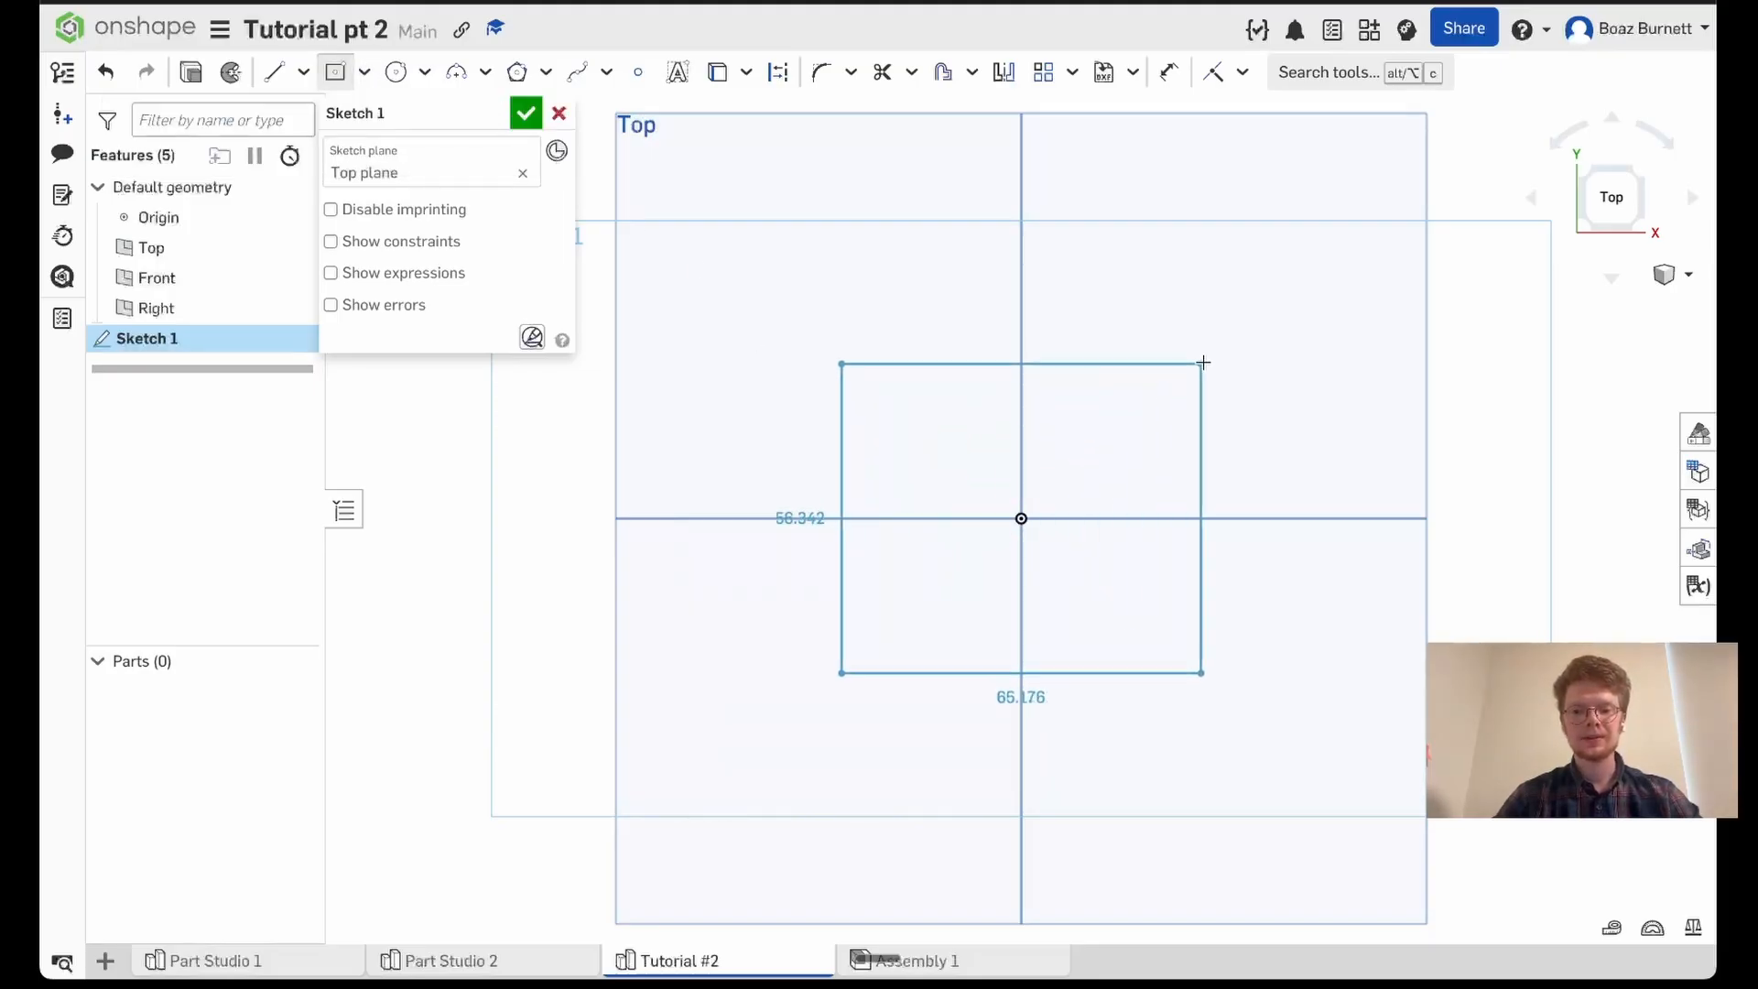
{"action": "left_click", "coordinate": [1228, 341]}
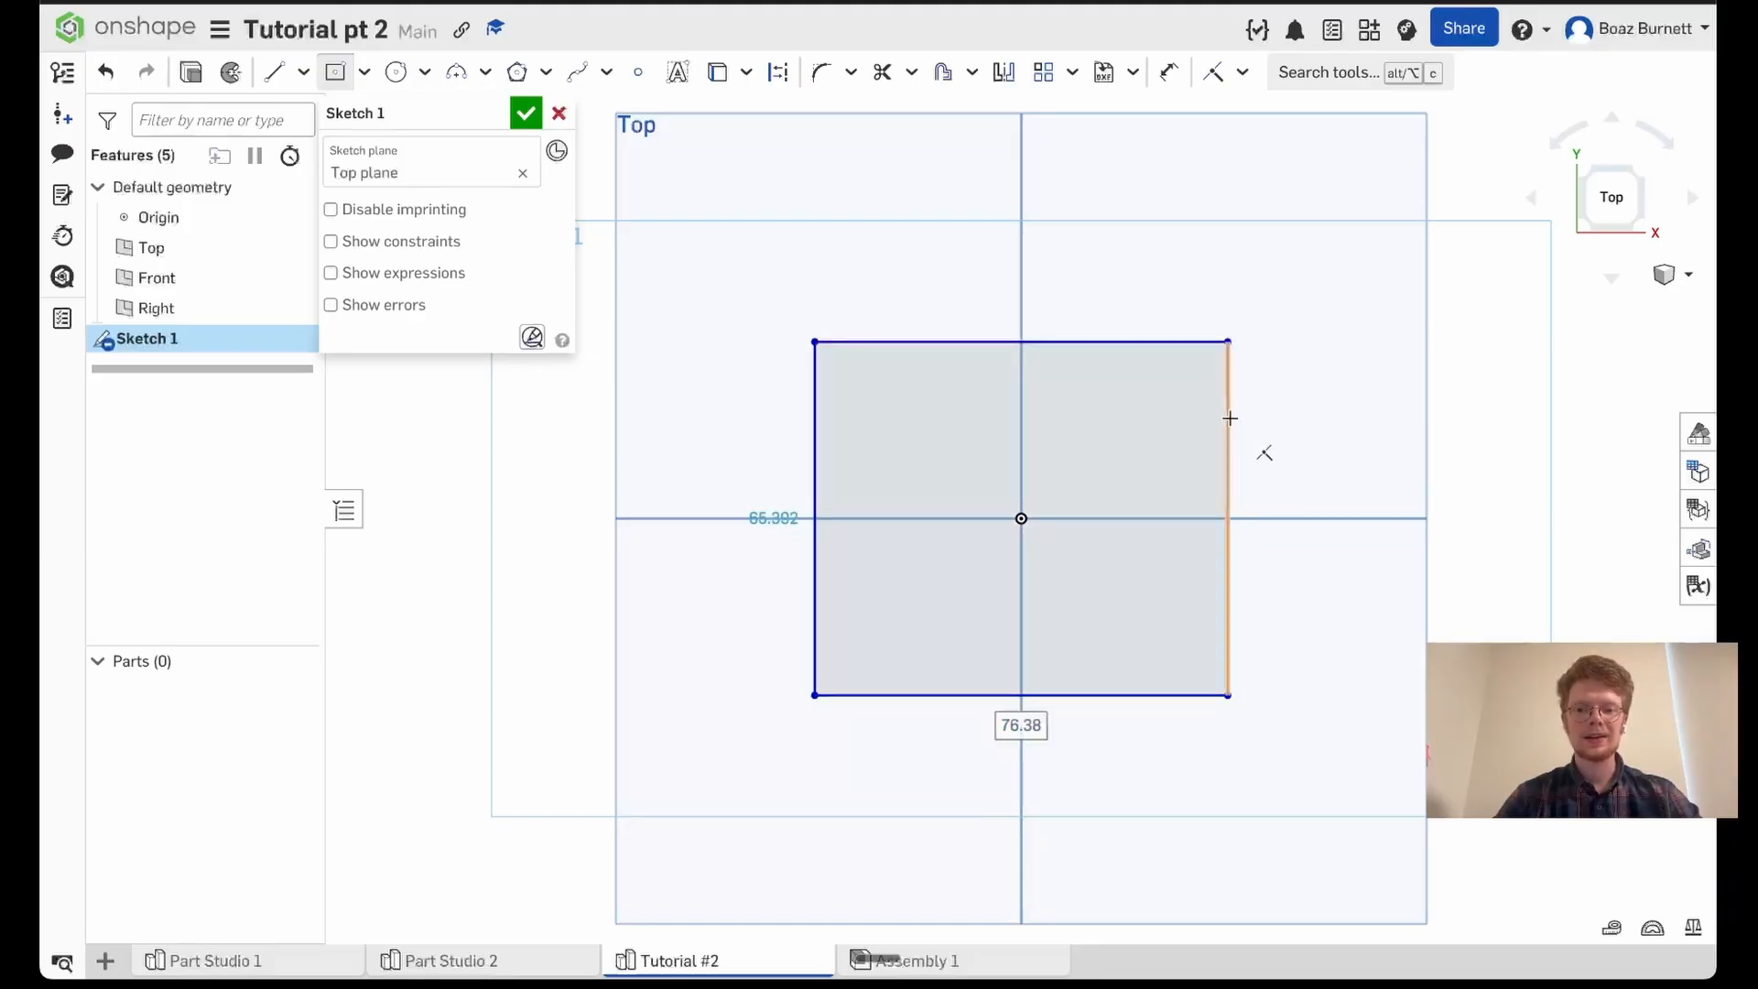
- Dimension the origin-centered rectangle to 100 mm wide and 100 mm high
{"action": "key", "text": "d"}
{"action": "left_click", "coordinate": [1080, 342]}
{"action": "left_click", "coordinate": [1082, 283]}
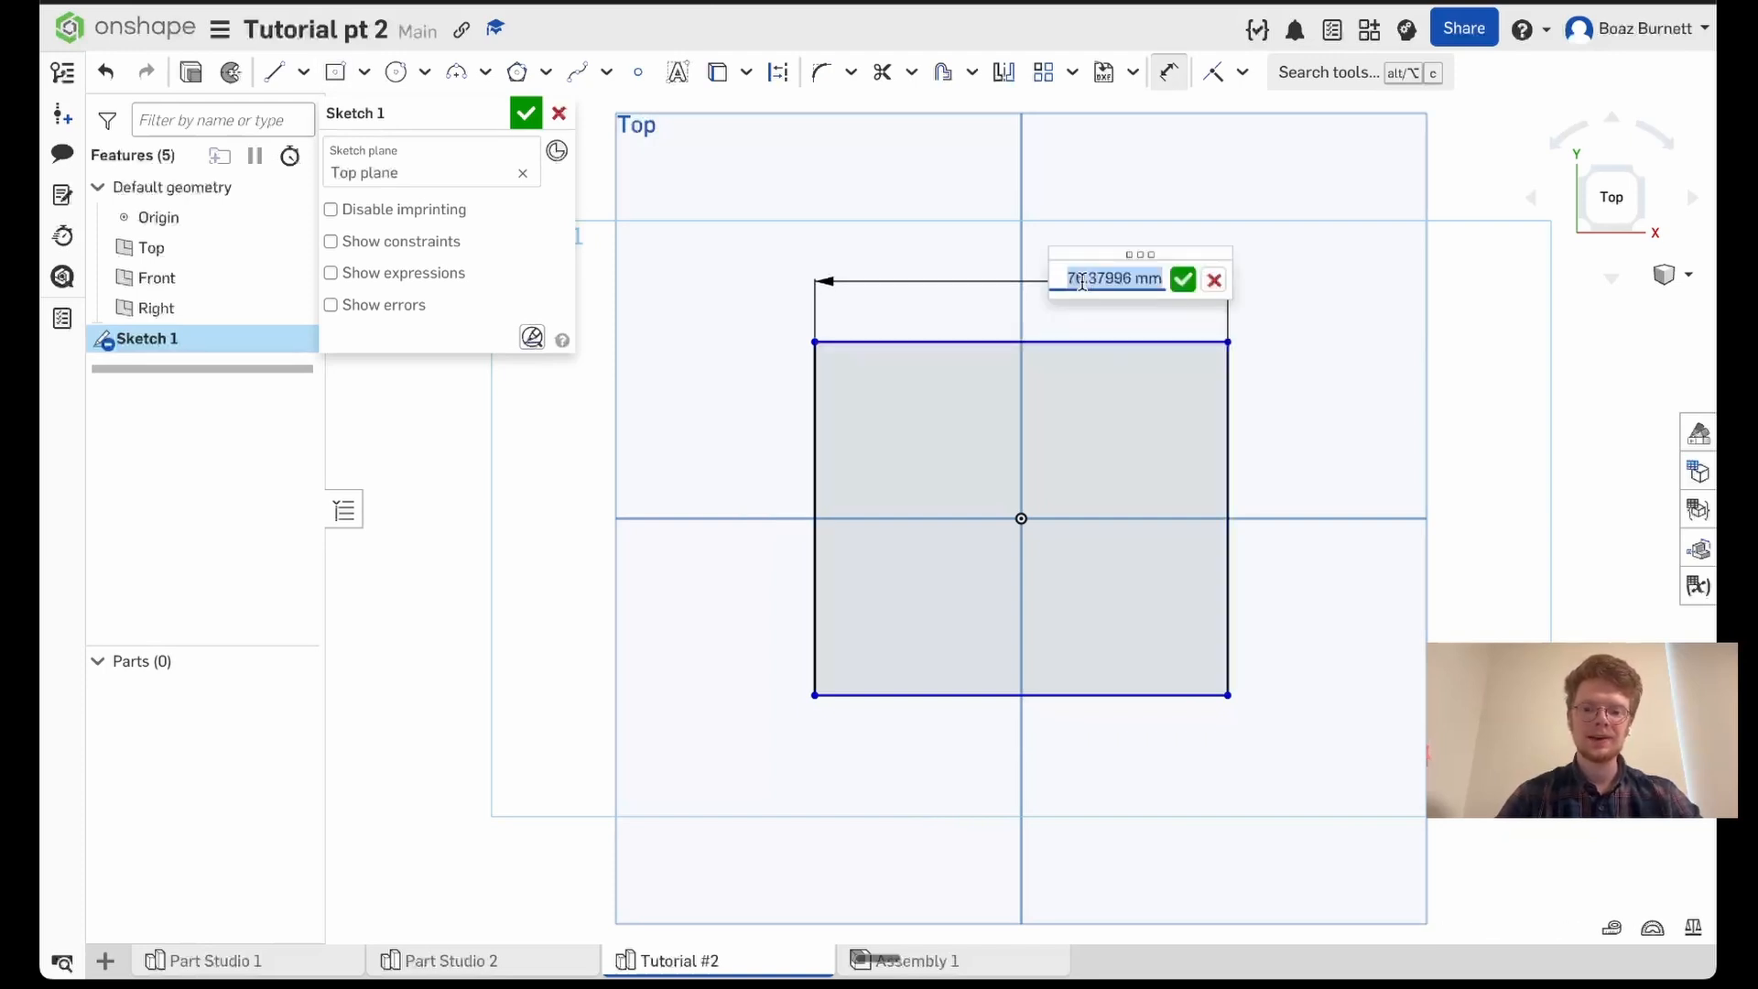
{"action": "type", "text": "100"}
{"action": "key", "text": "Return"}
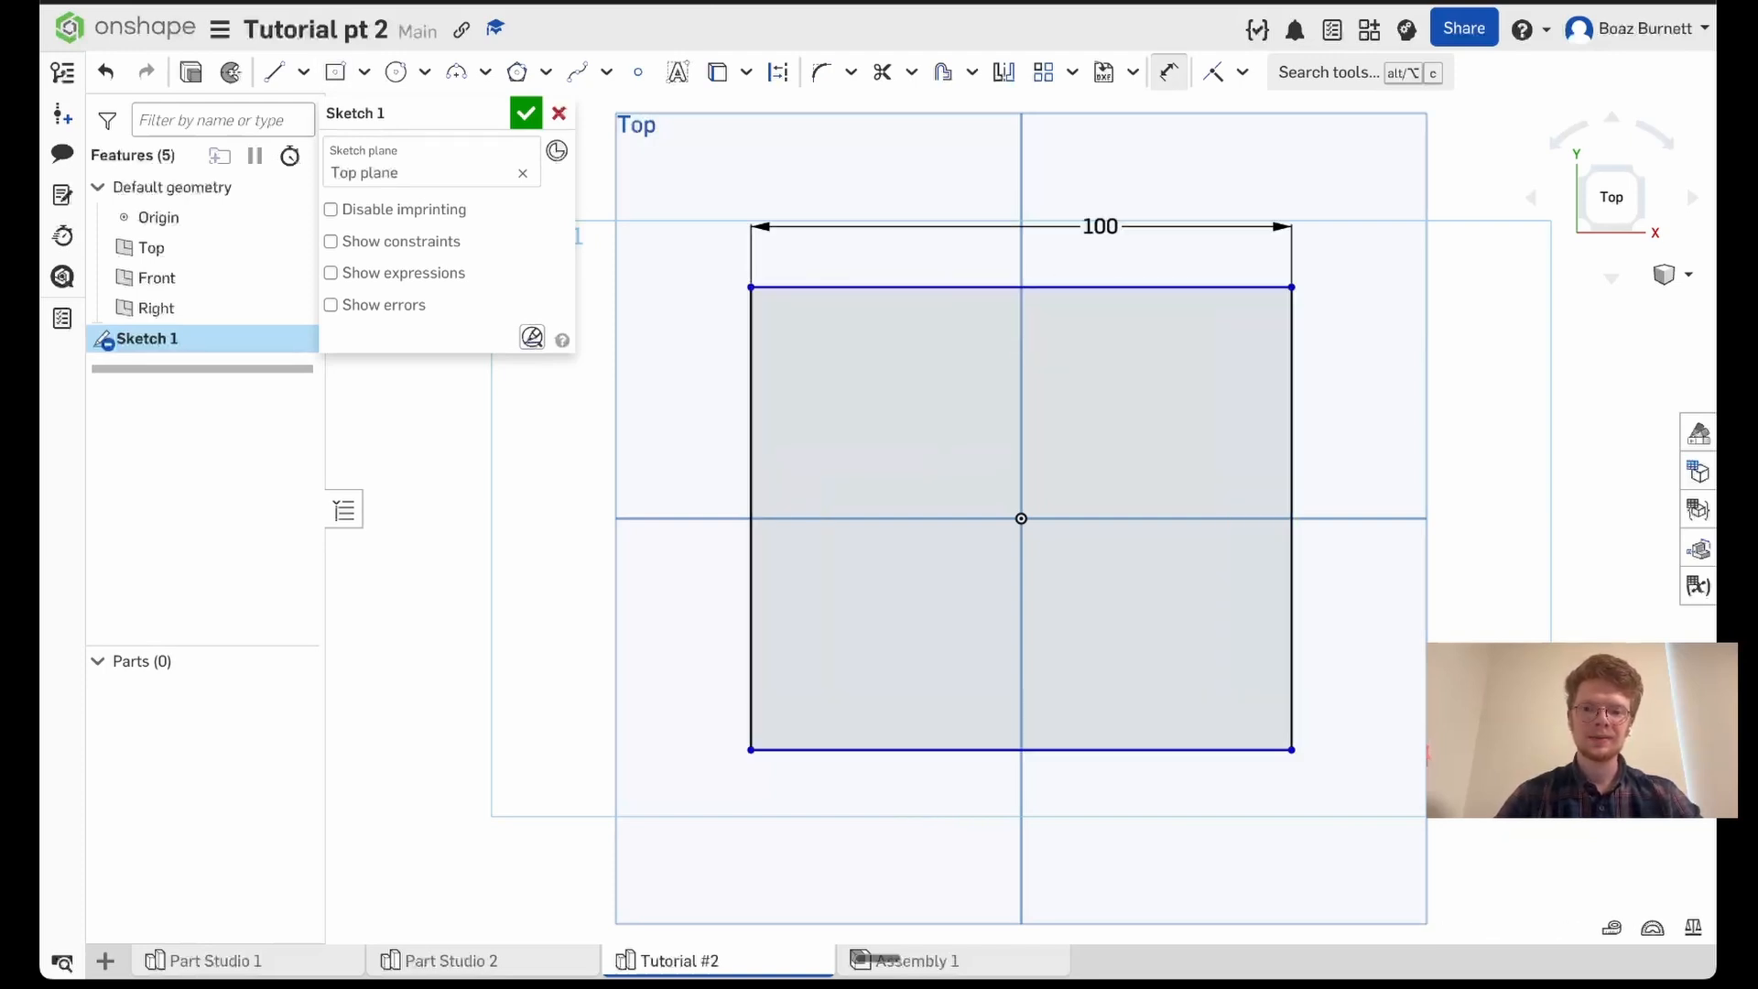
{"action": "left_click", "coordinate": [1291, 417]}
{"action": "left_click", "coordinate": [1346, 418]}
{"action": "type", "text": "1000"}
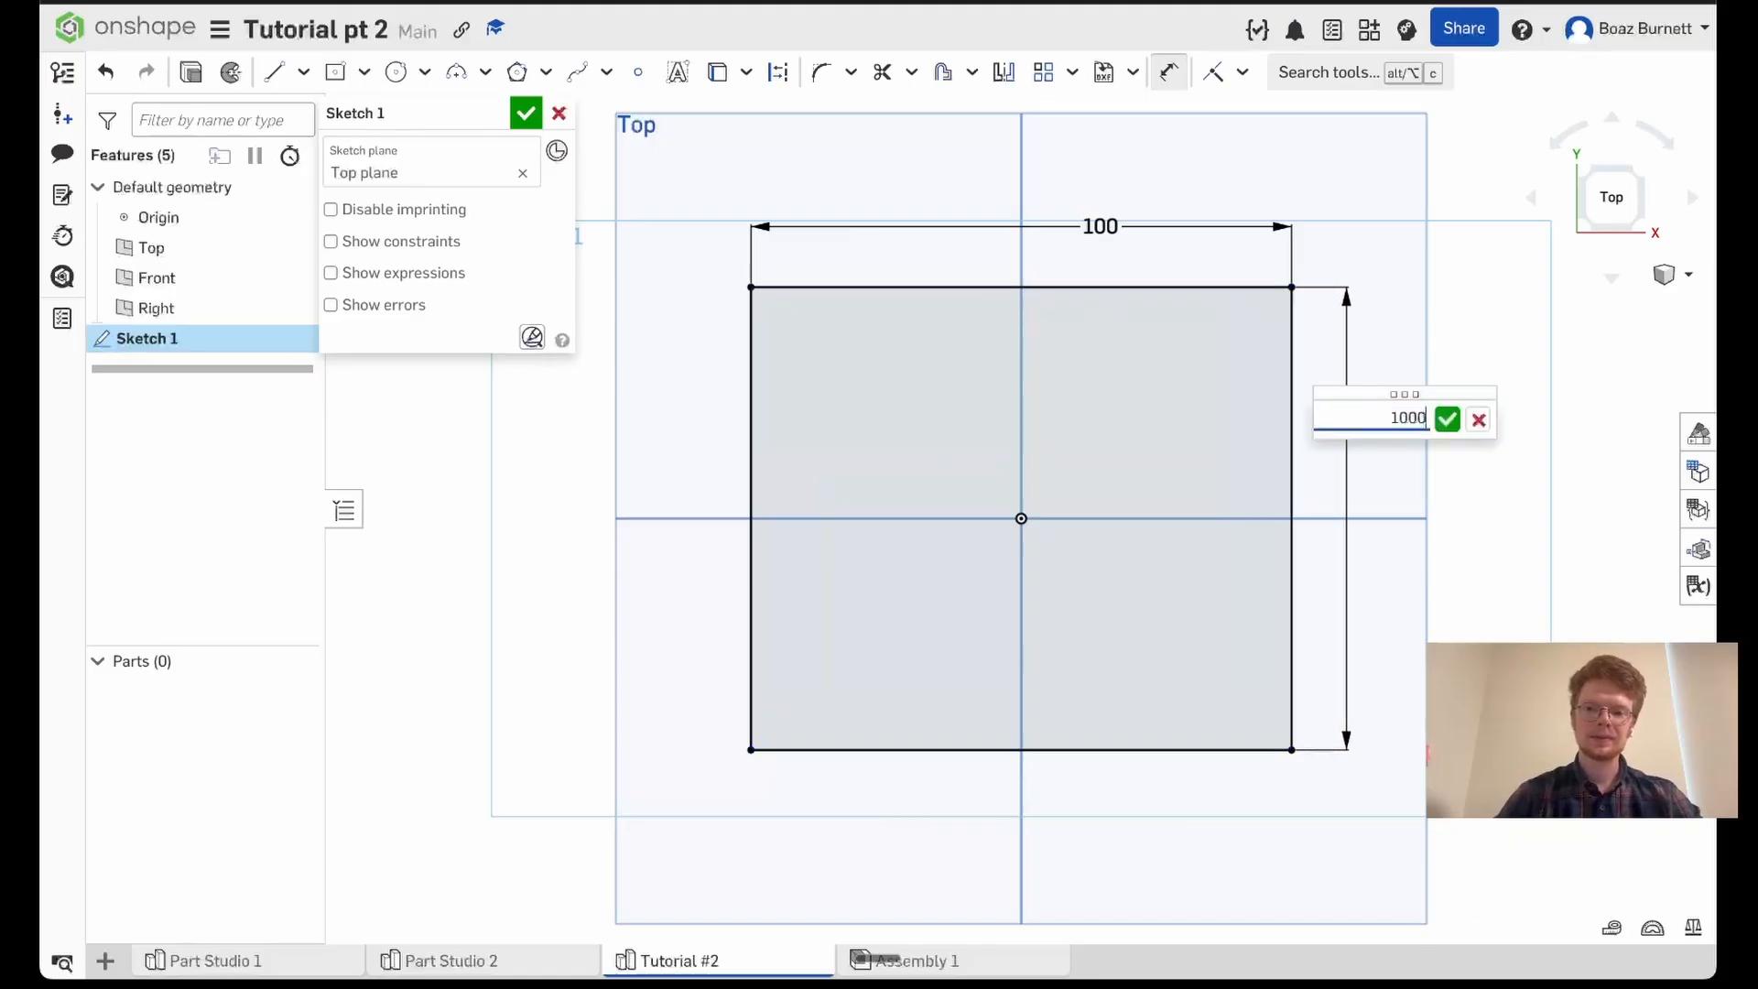
{"action": "key", "text": "Return"}
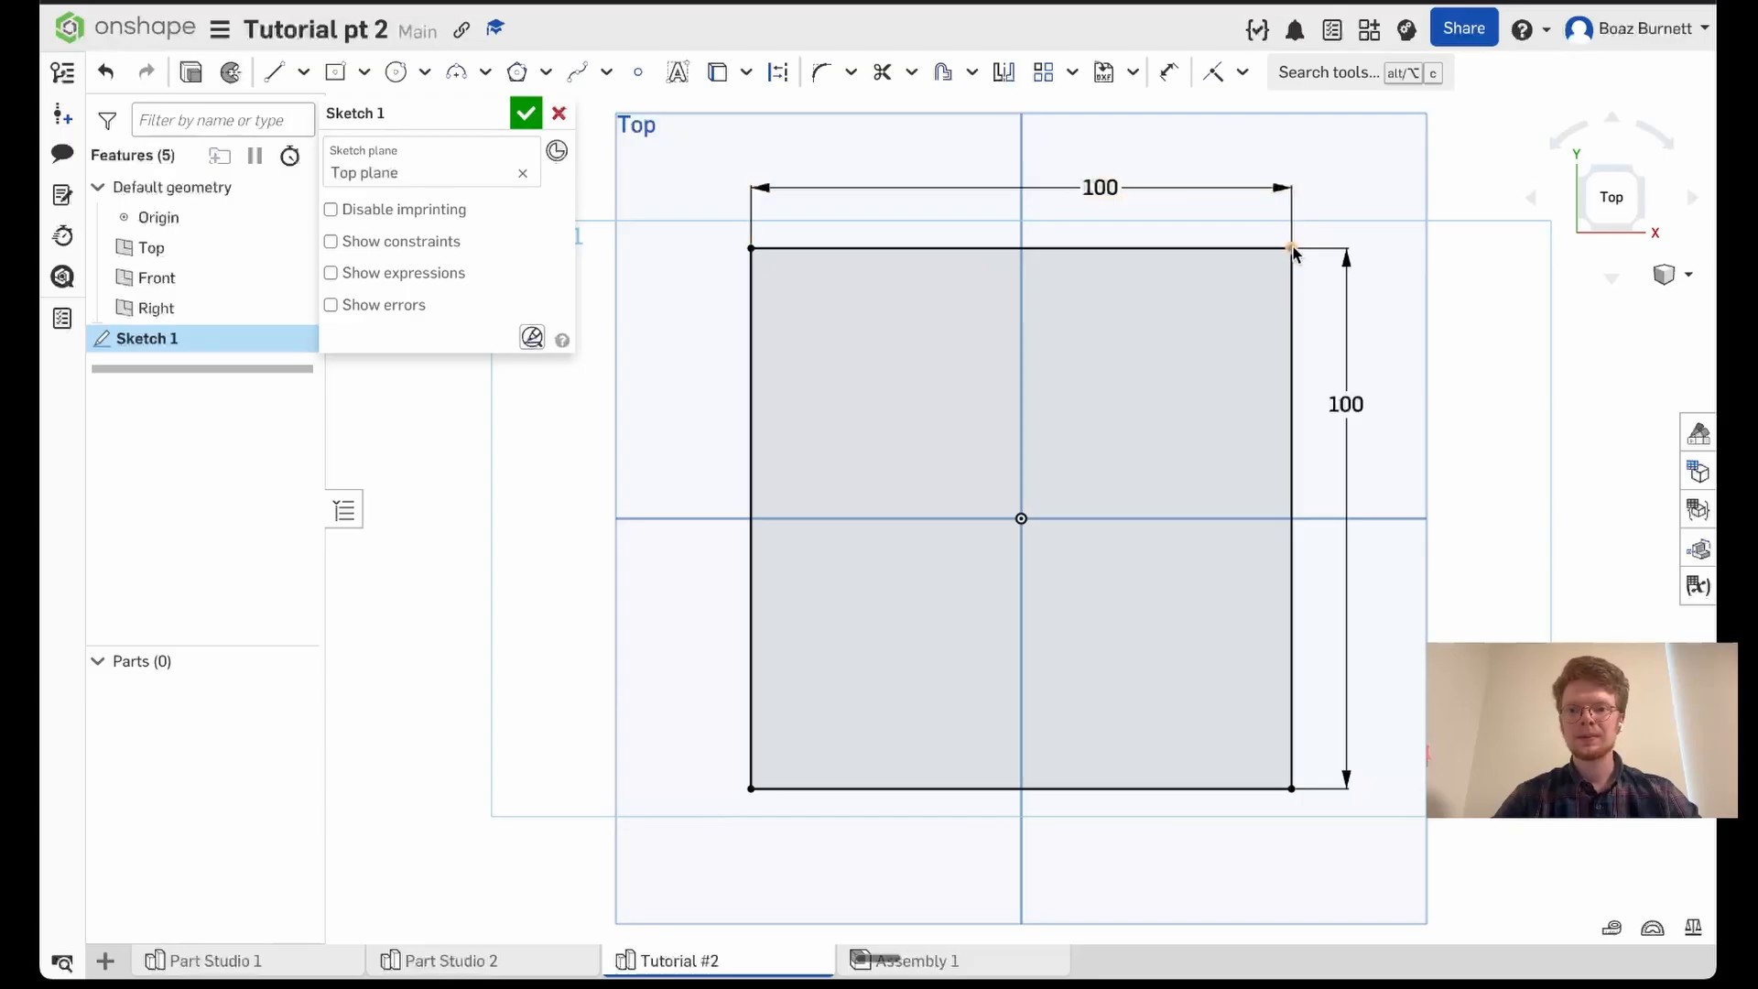
- Try to move the corners of the fully dimensioned square, and delete the whole square
{"action": "left_click_drag", "start_coordinate": [1293, 248], "coordinate": [1414, 234]}
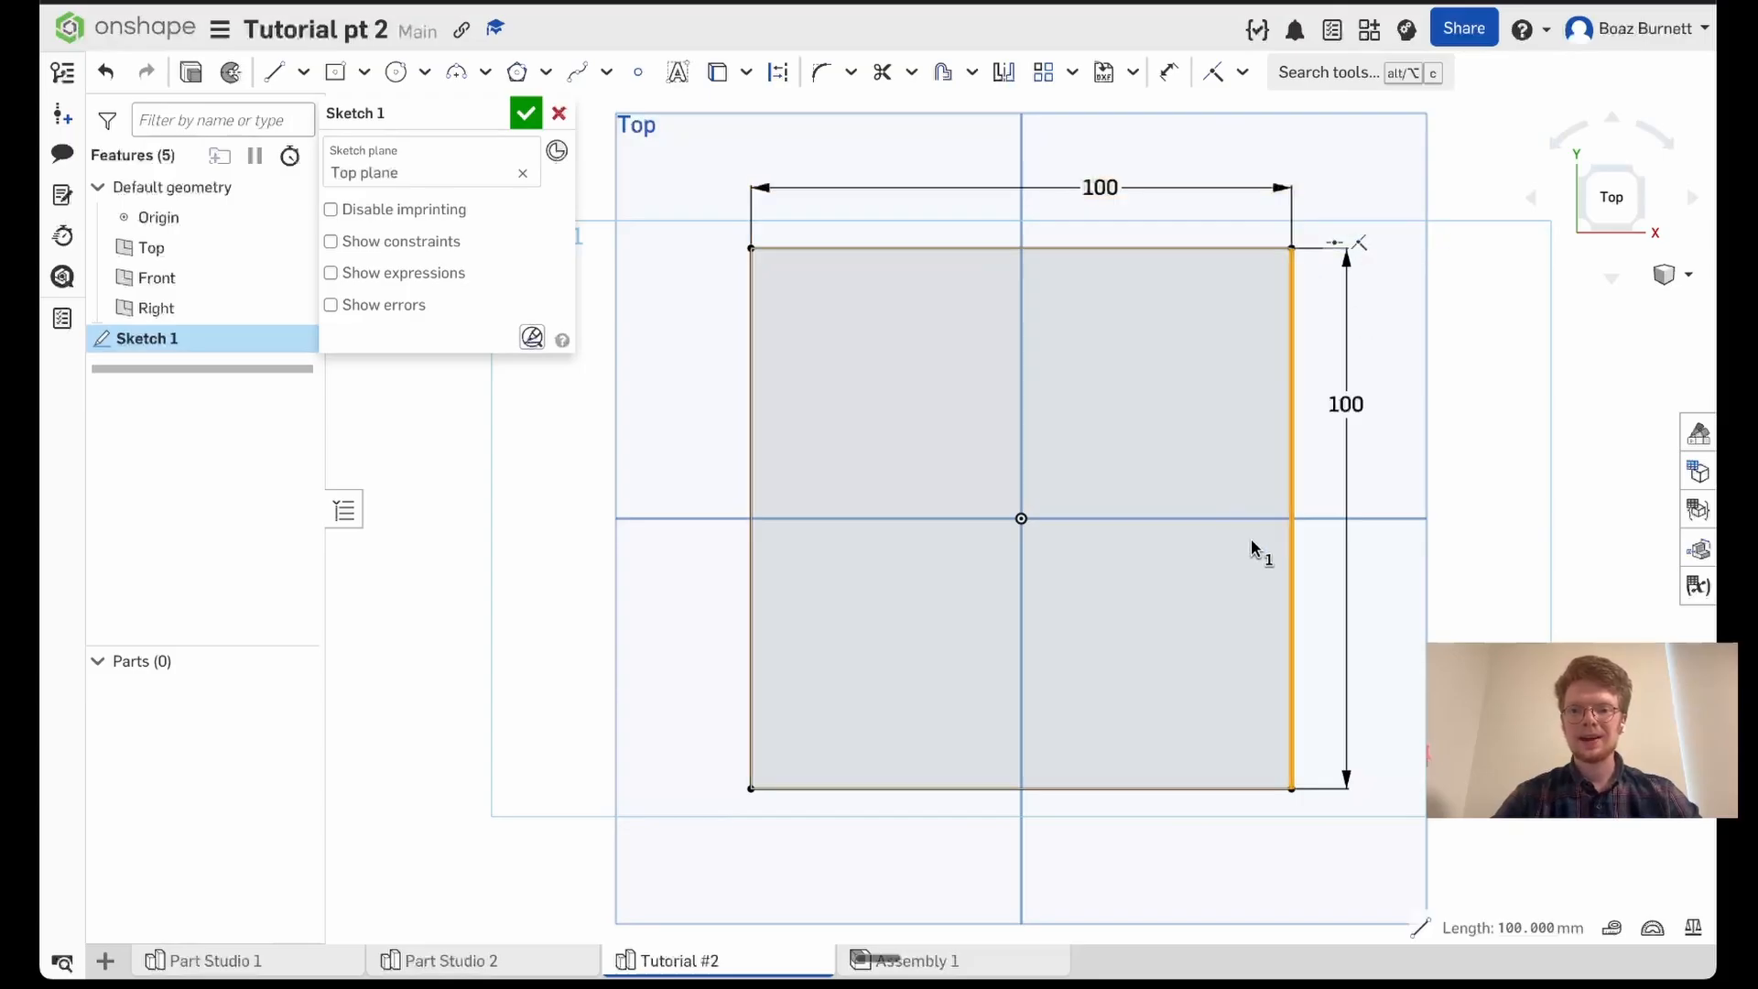
{"action": "left_click", "coordinate": [1438, 609]}
{"action": "left_click_drag", "start_coordinate": [1291, 795], "coordinate": [1452, 858]}
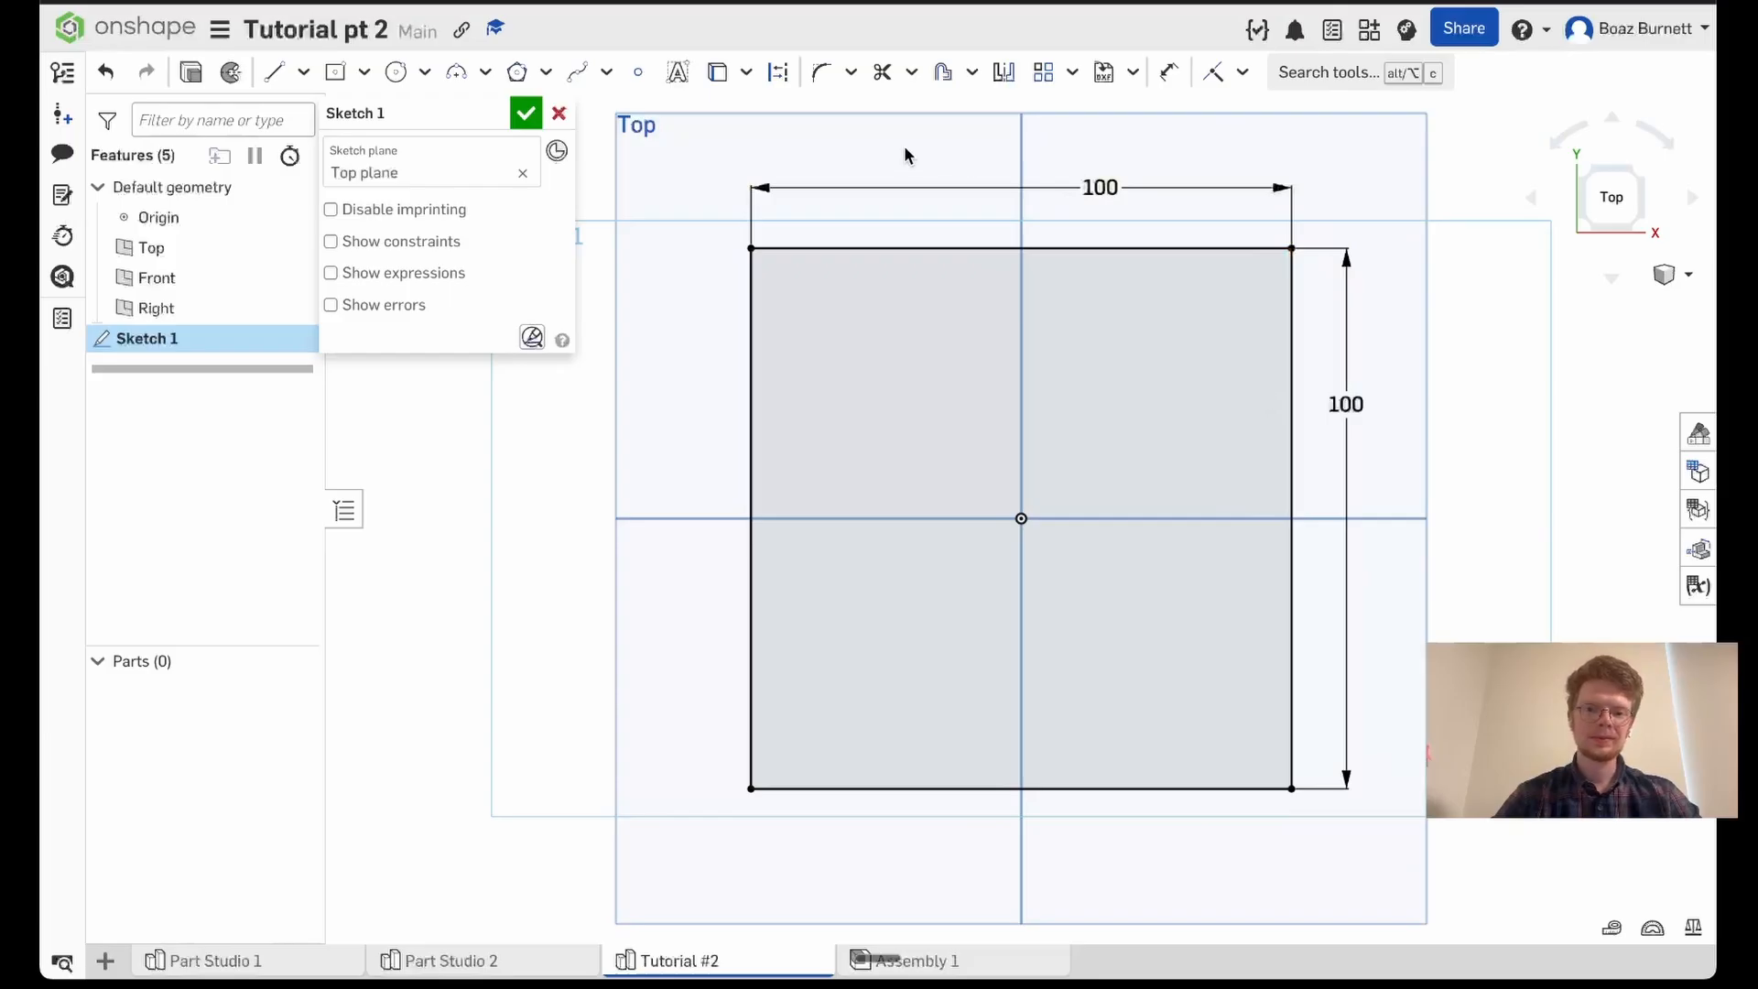
{"action": "left_click_drag", "start_coordinate": [693, 143], "coordinate": [1393, 853]}
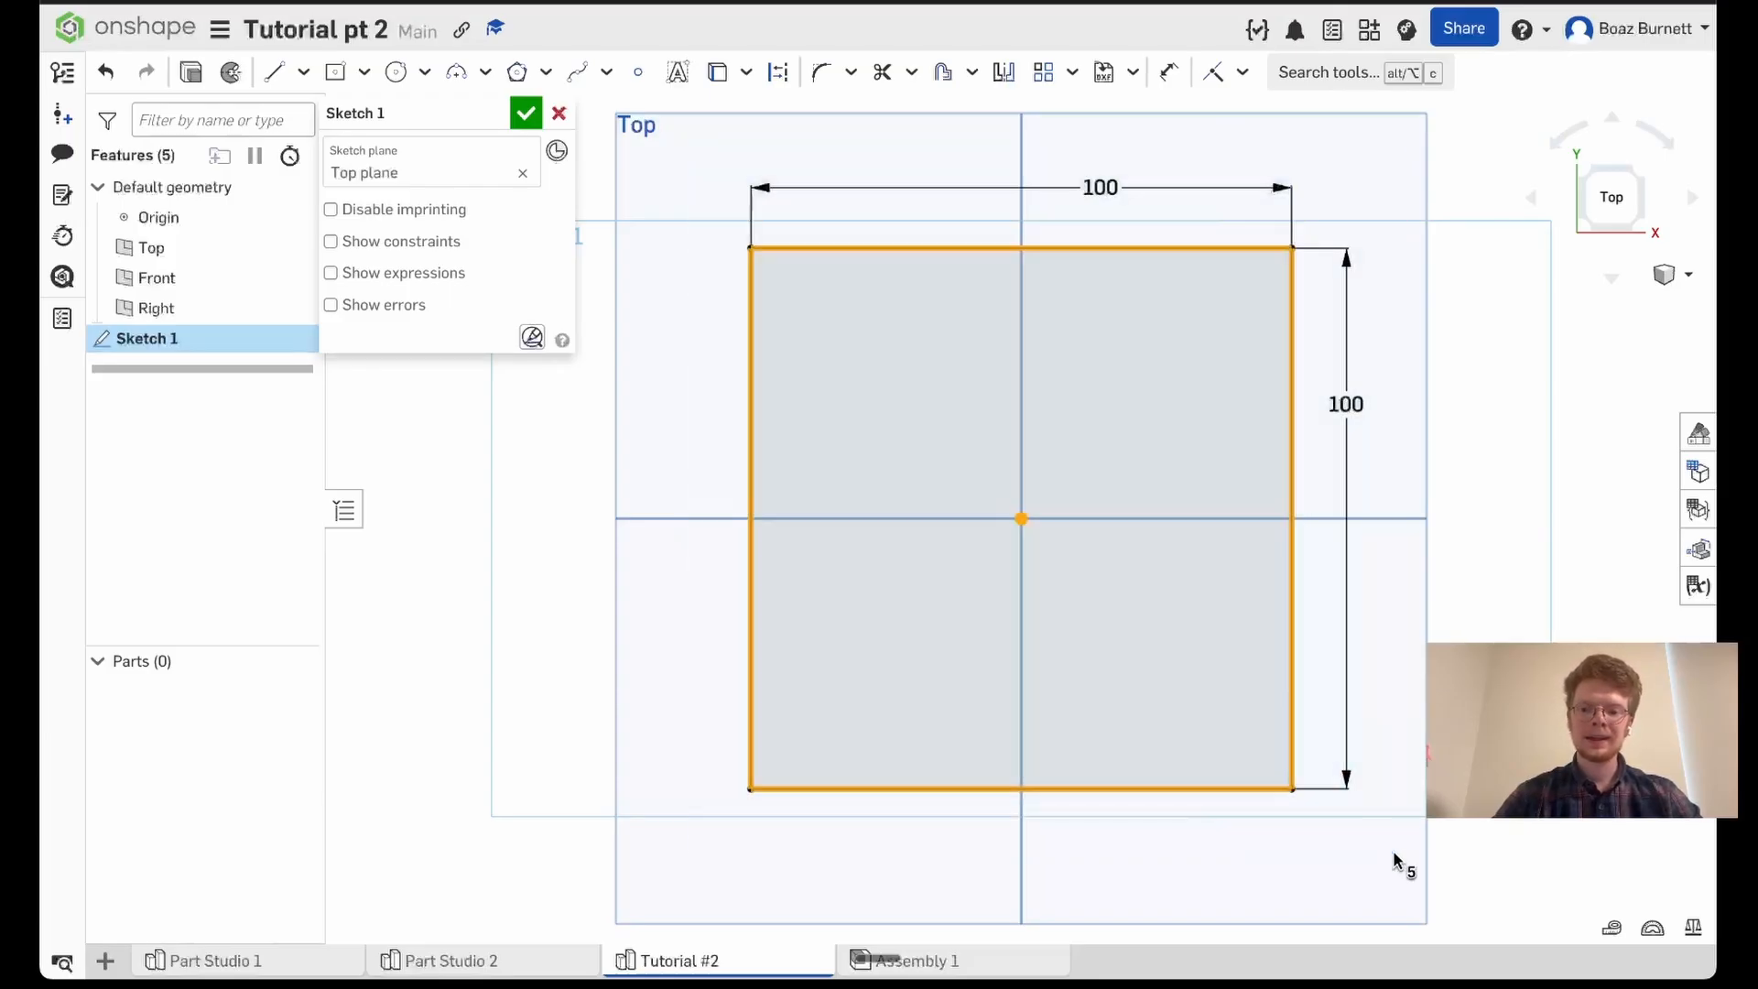
{"action": "key", "text": "Delete"}
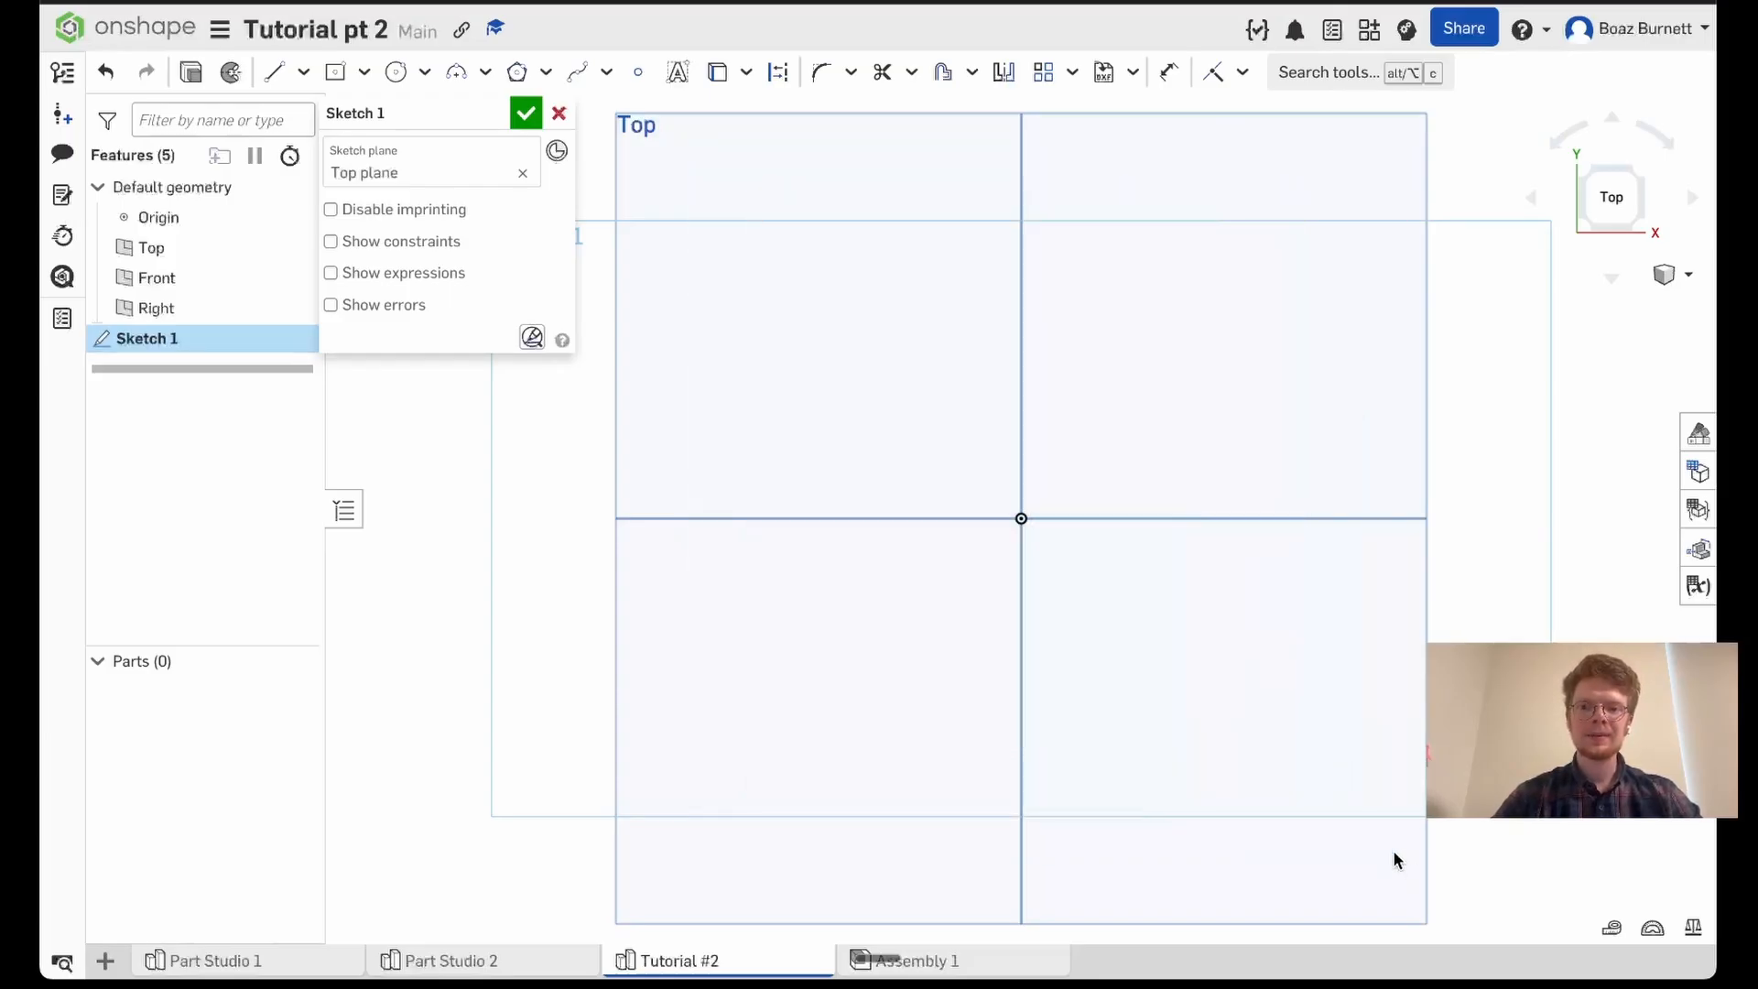
- Sketch a center point rectangle about 104 by 65 mm centered on the origin
{"action": "left_click", "coordinate": [365, 73]}
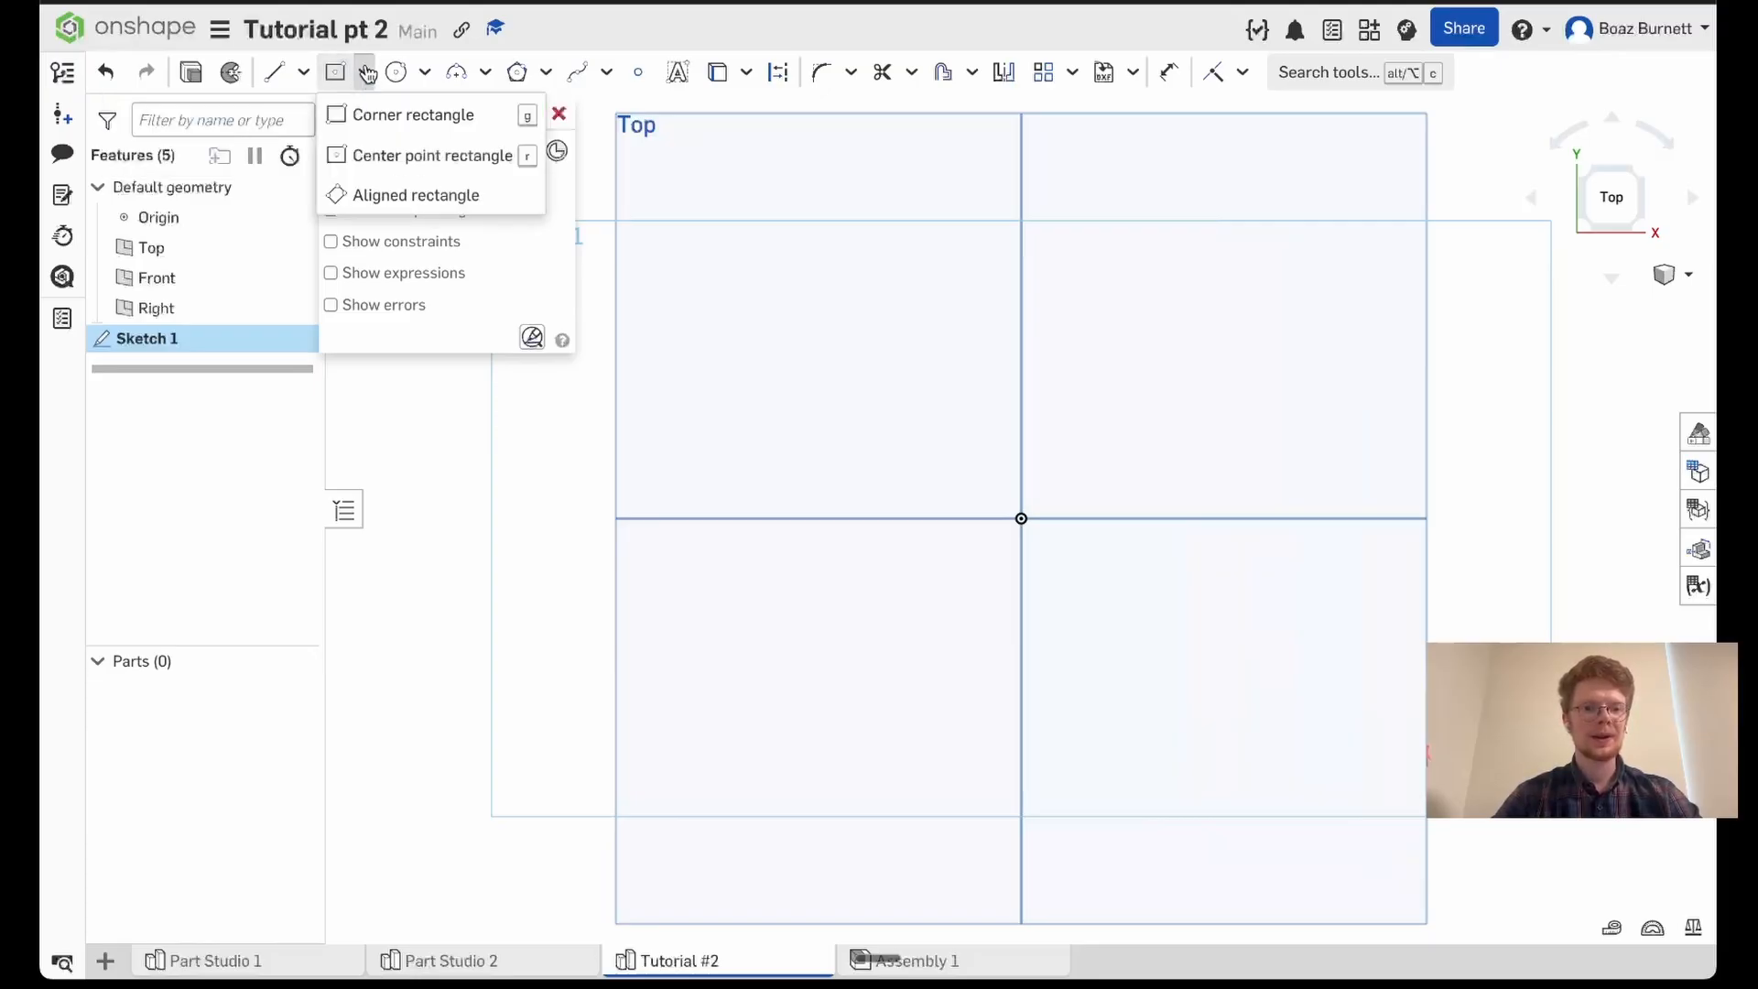
{"action": "left_click", "coordinate": [389, 155]}
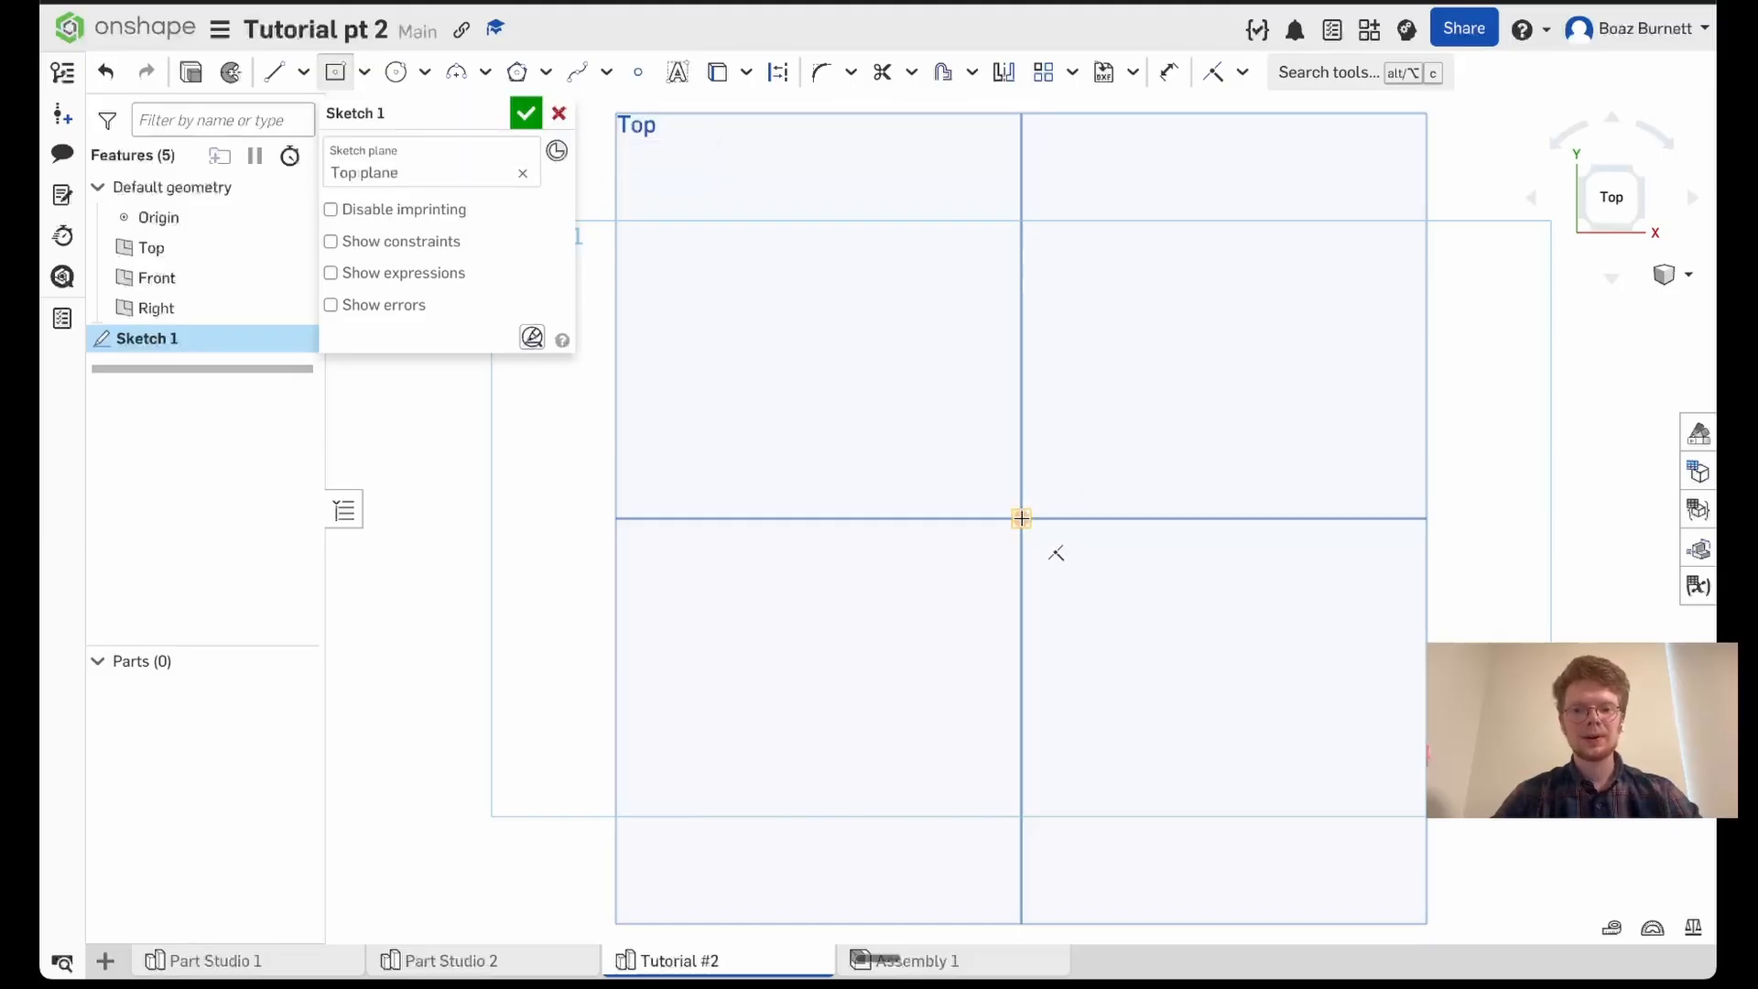
{"action": "left_click", "coordinate": [1022, 517]}
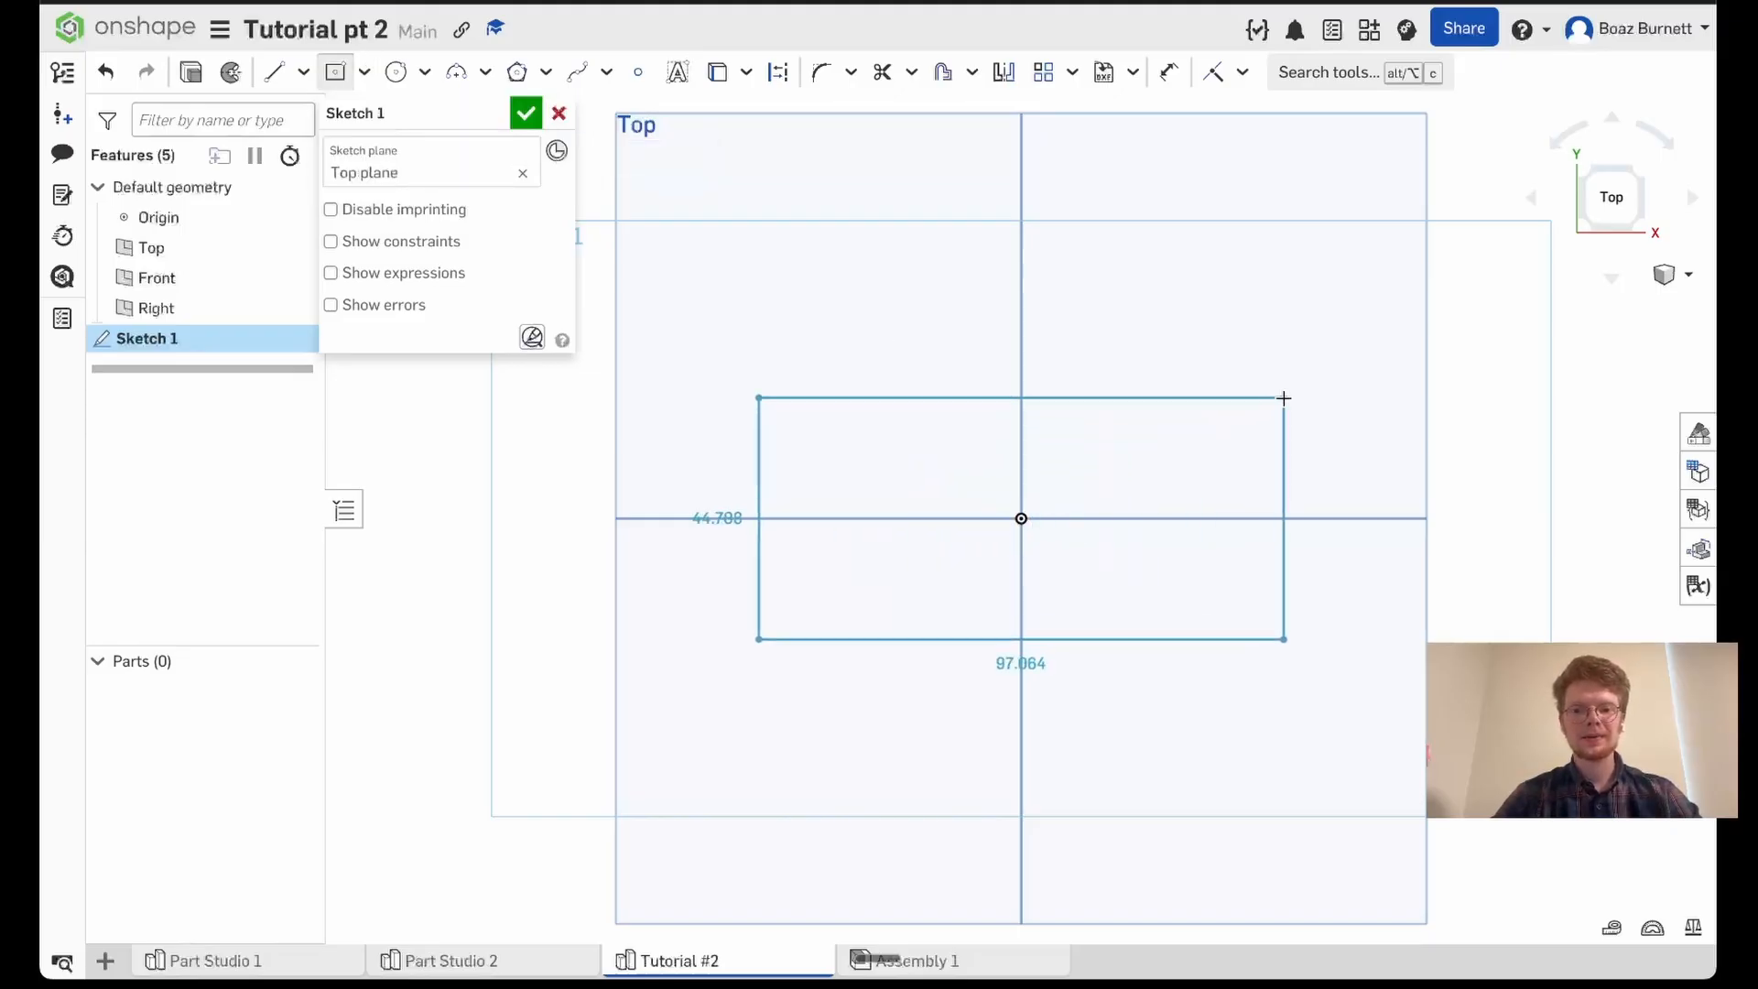
{"action": "left_click", "coordinate": [1303, 341]}
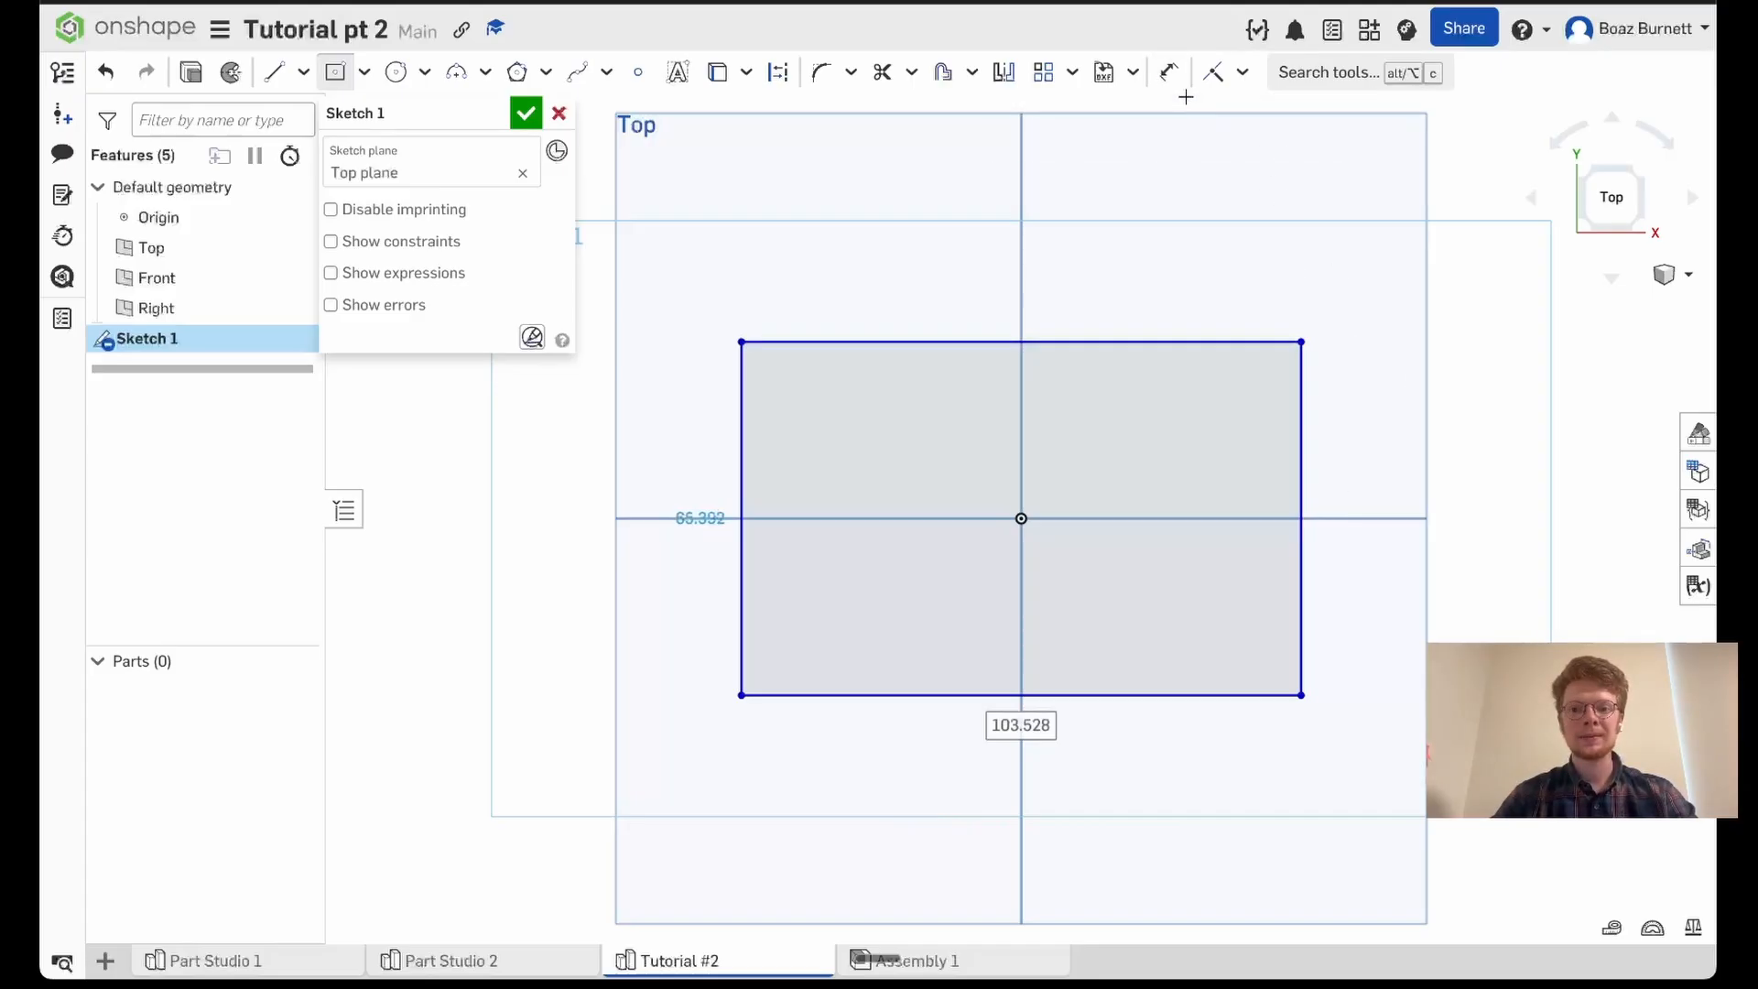
- Dimension the upper horizontal edge of the origin-centered rectangle to 6 in
{"action": "left_click", "coordinate": [1311, 81]}
{"action": "type", "text": "dim"}
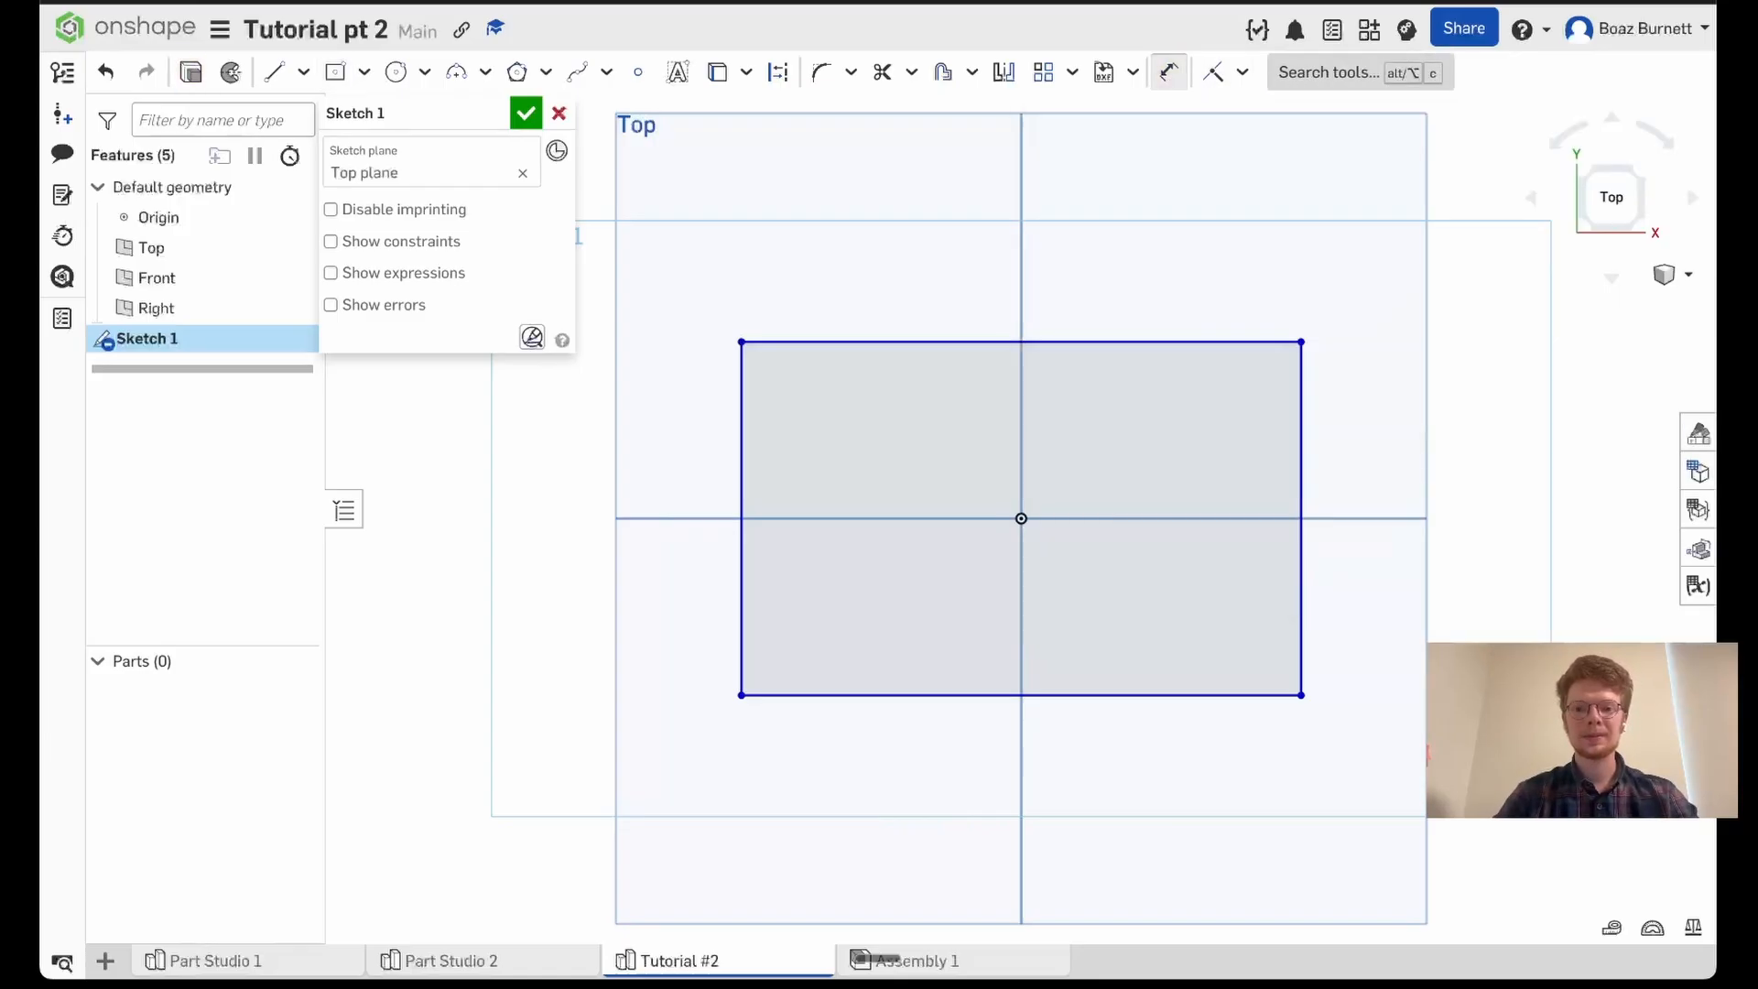
{"action": "left_click", "coordinate": [1281, 84]}
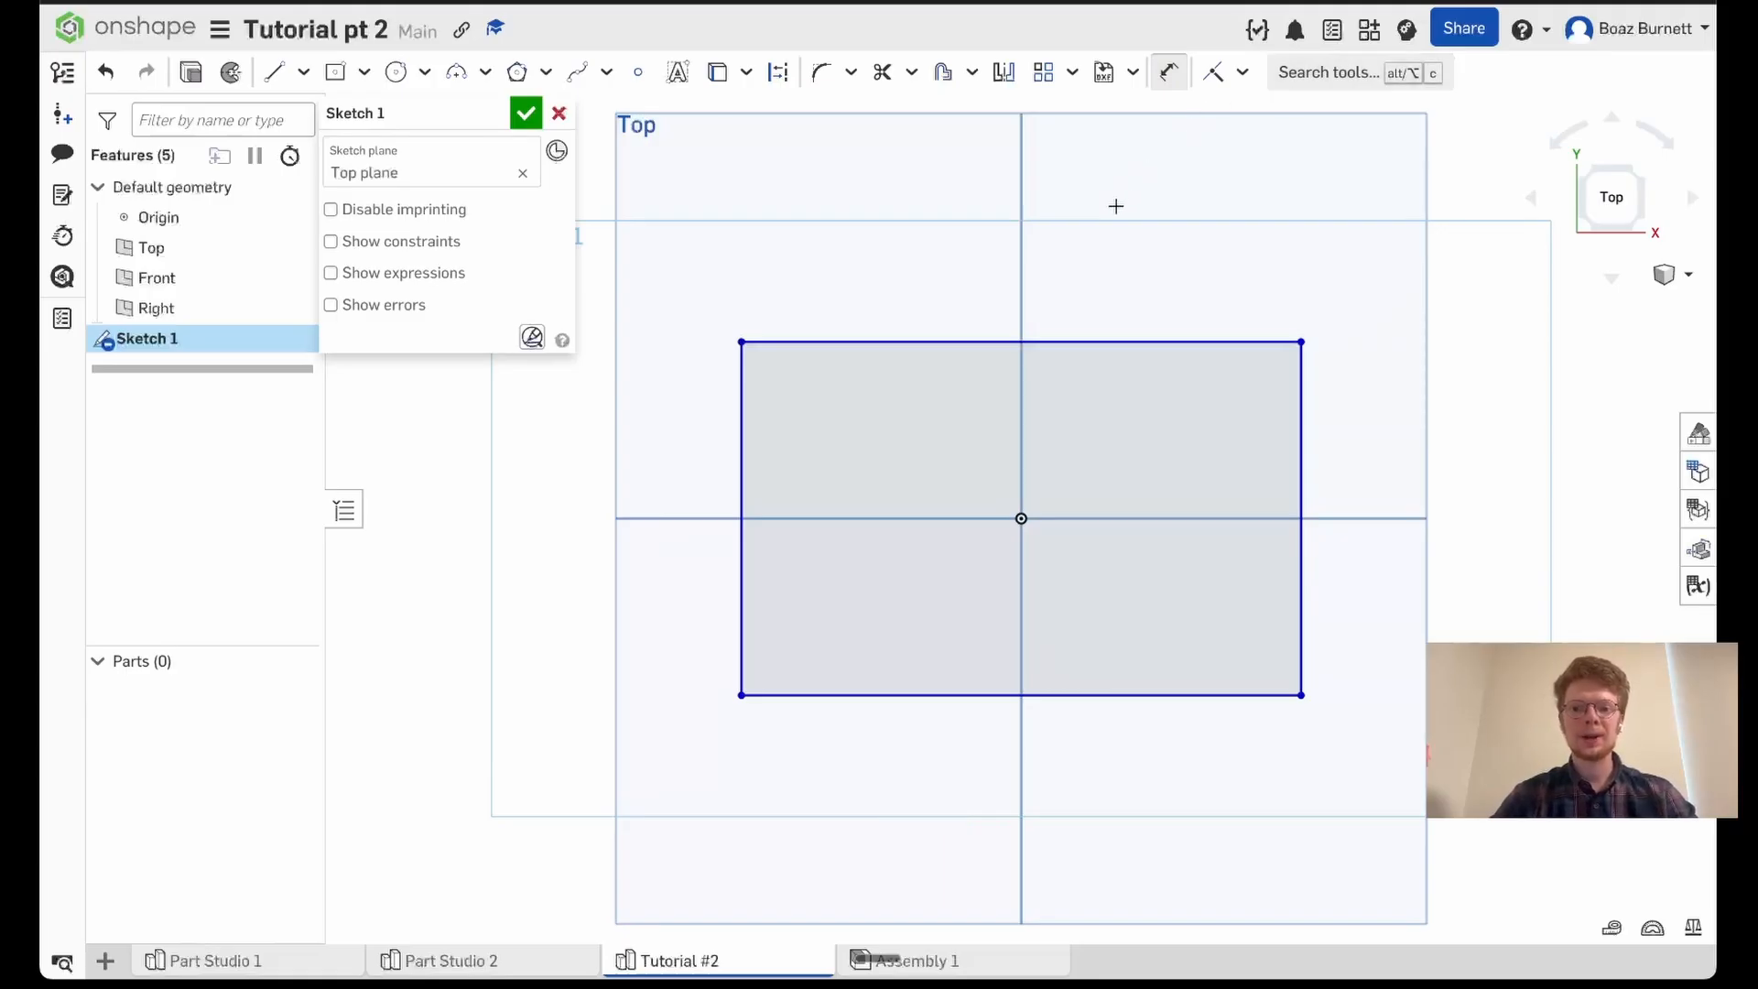
{"action": "left_click", "coordinate": [1077, 340]}
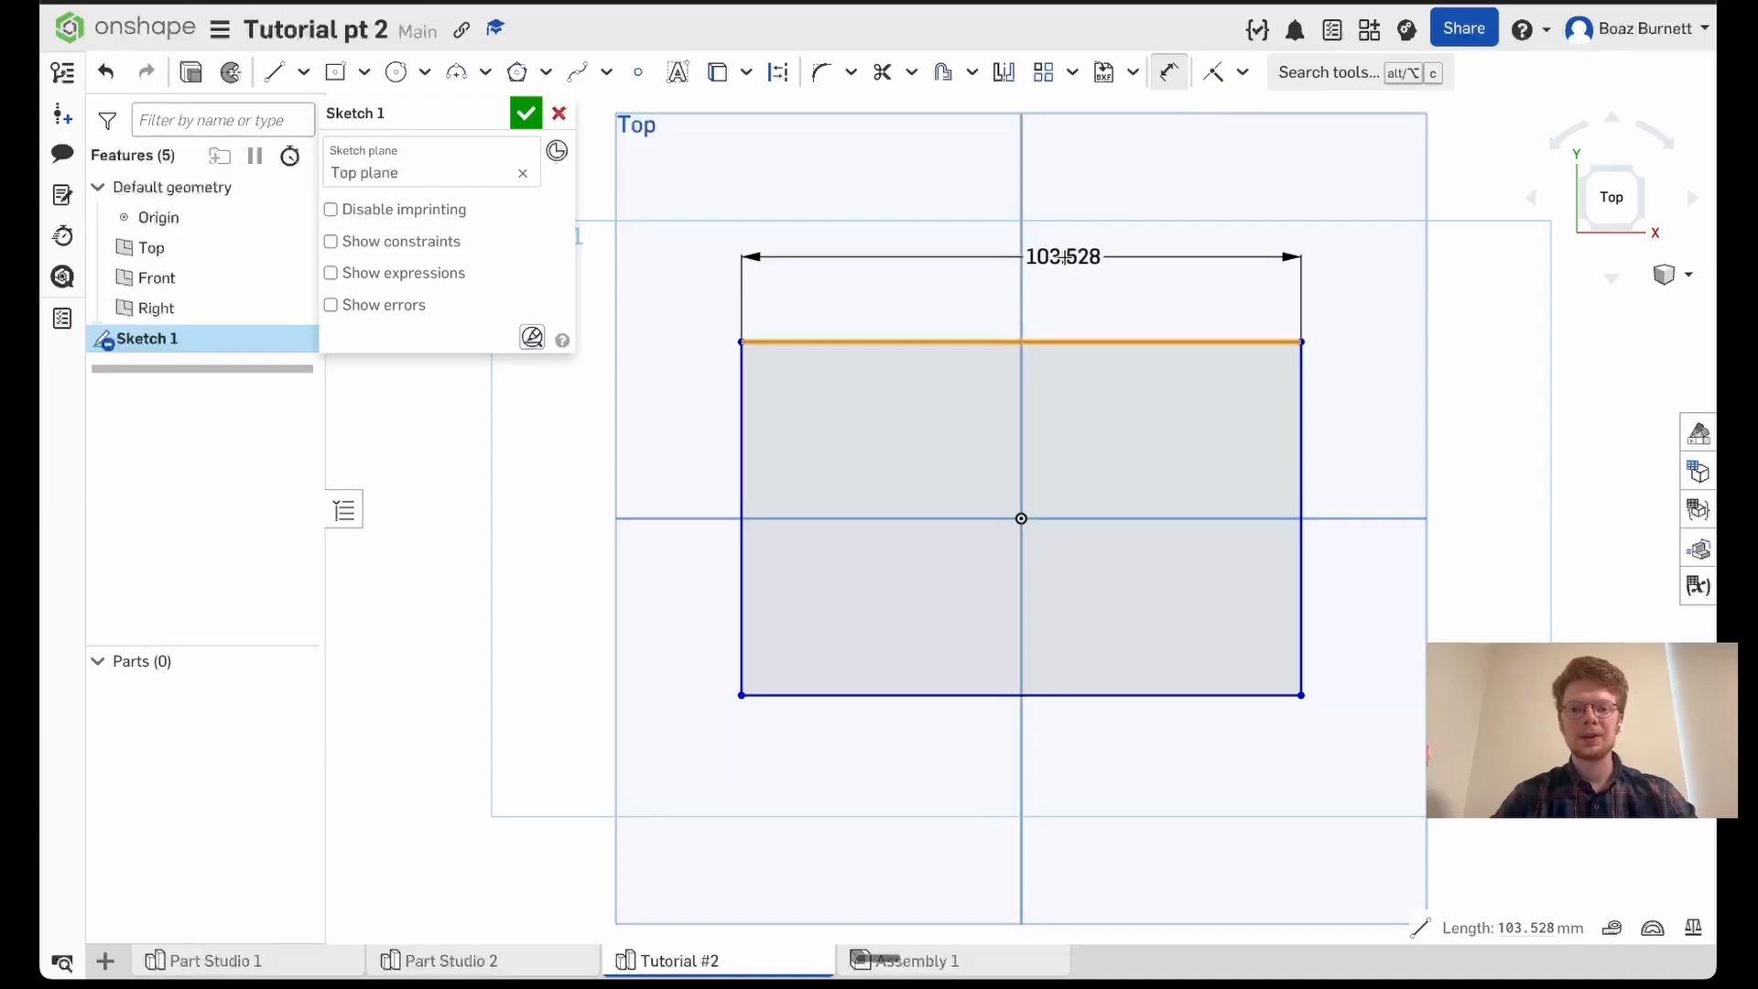
{"action": "left_click", "coordinate": [1064, 257]}
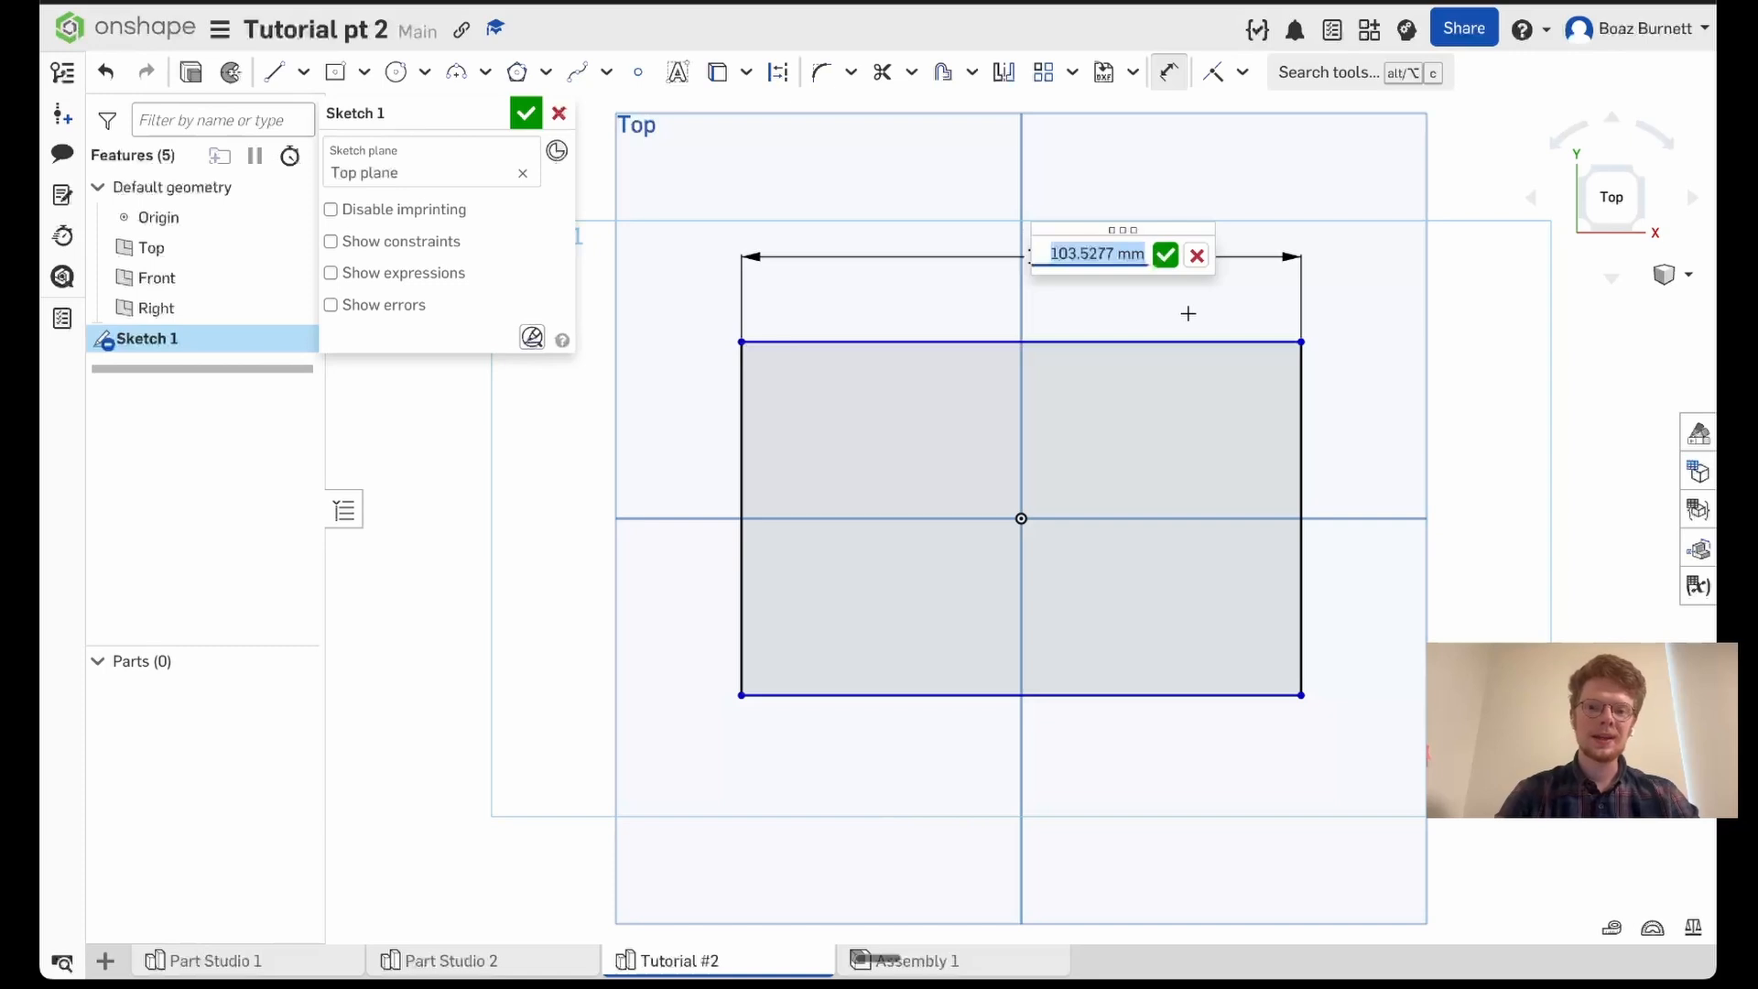
{"action": "type", "text": "6 in"}
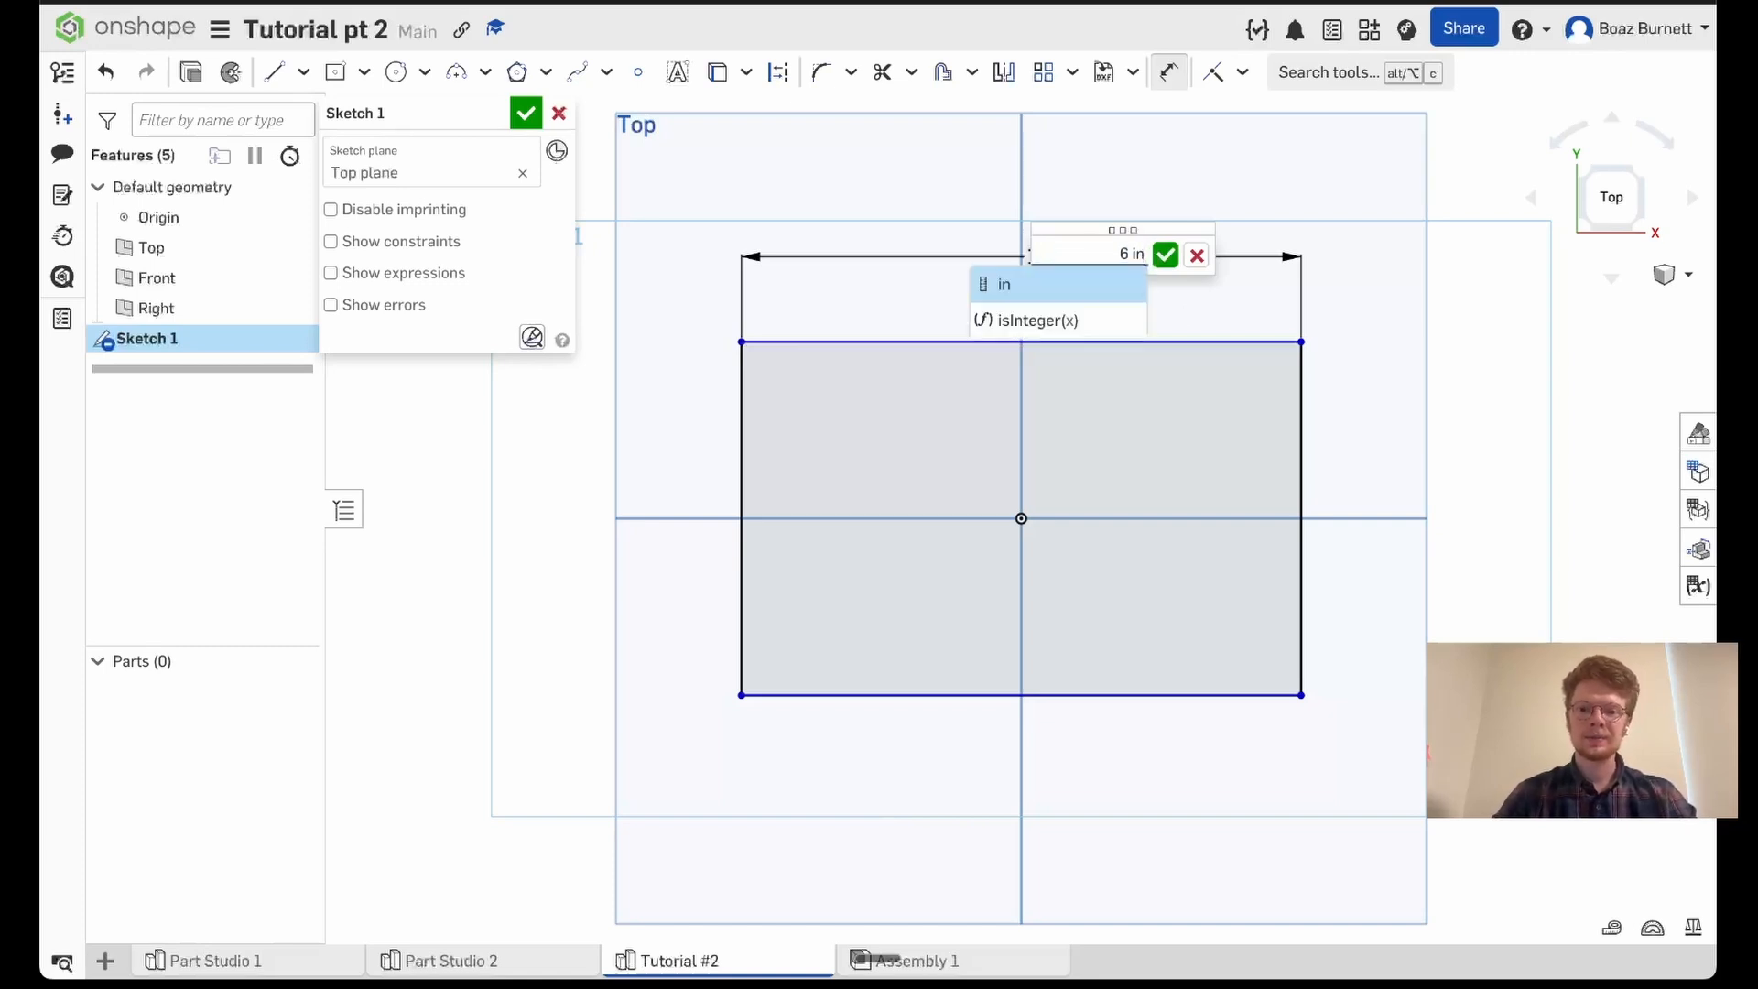
{"action": "key", "text": "Return"}
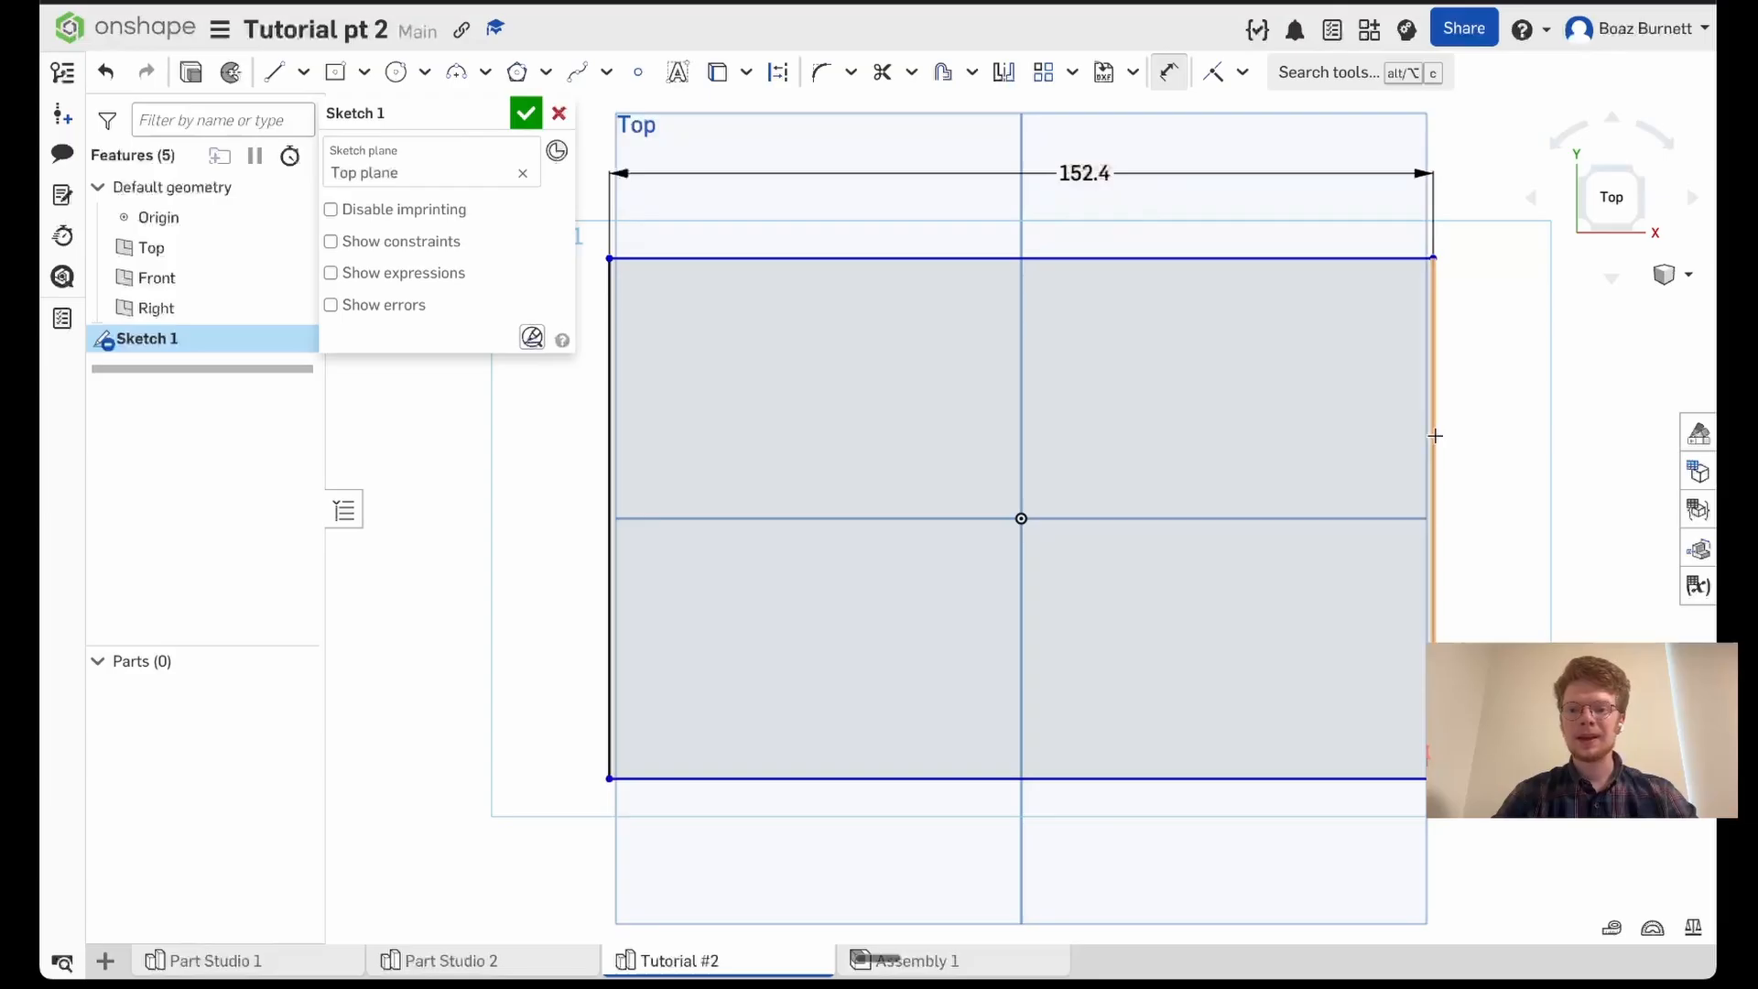
- Dimension the right vertical edge of the rectangle to 4 in
{"action": "left_click", "coordinate": [1435, 436]}
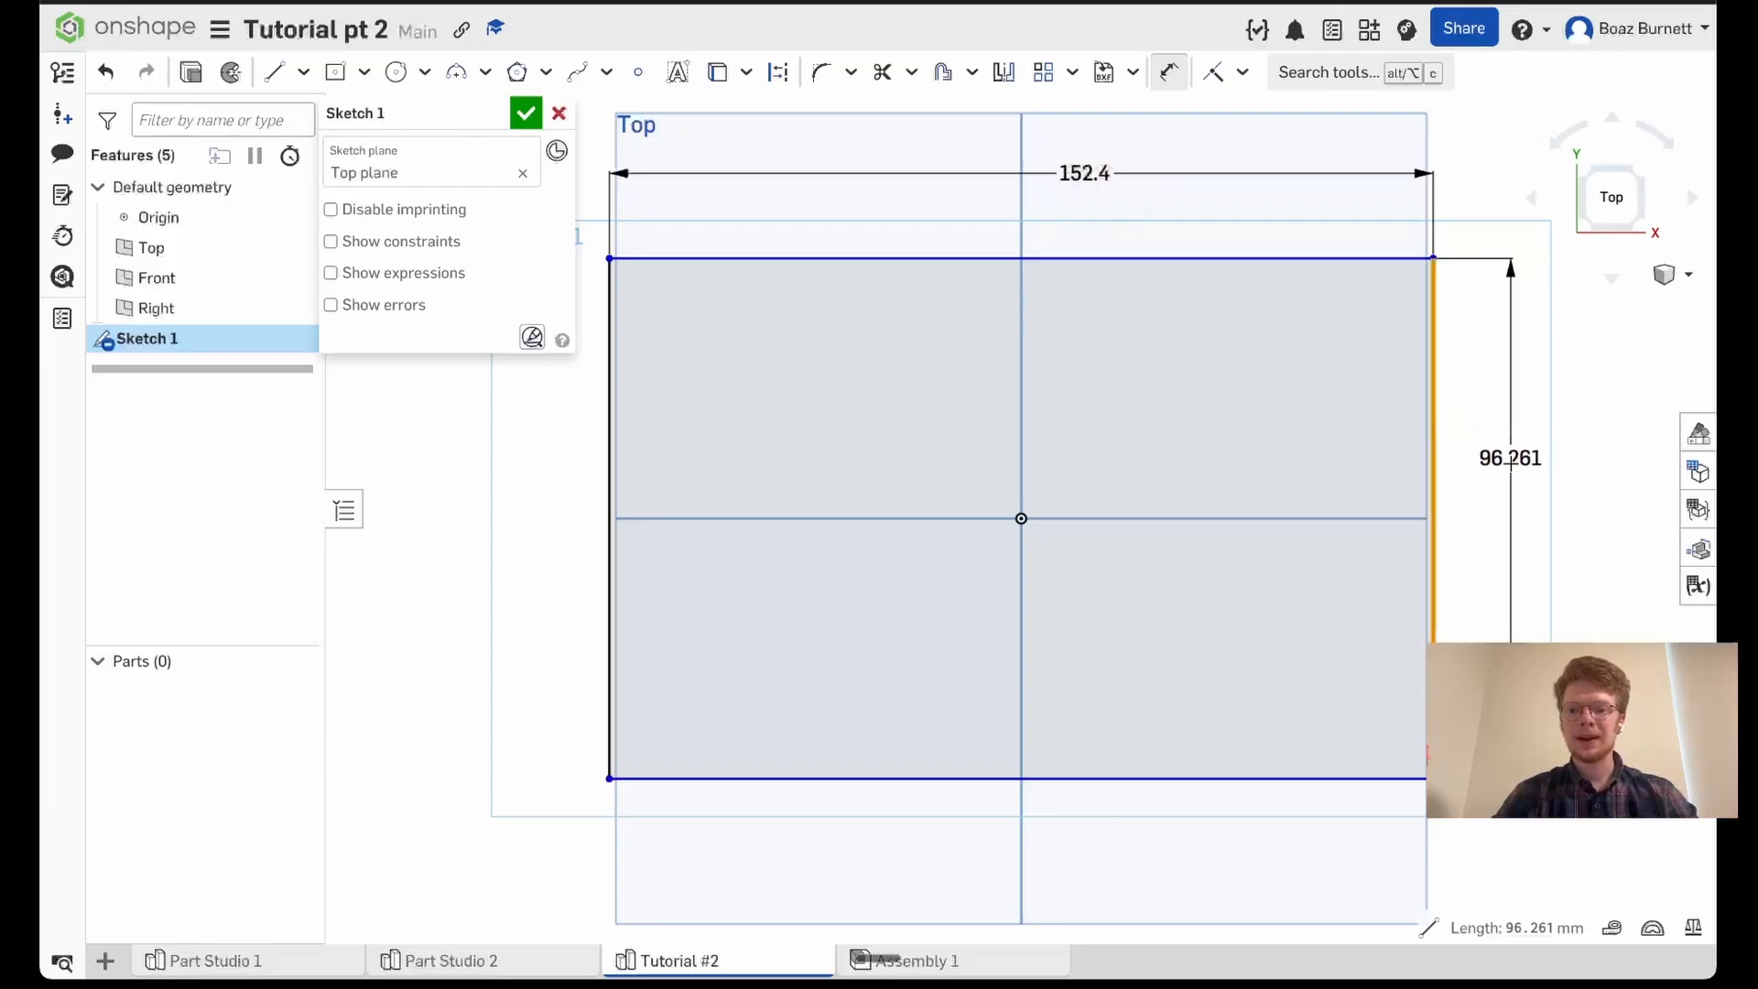
{"action": "left_click", "coordinate": [1512, 483]}
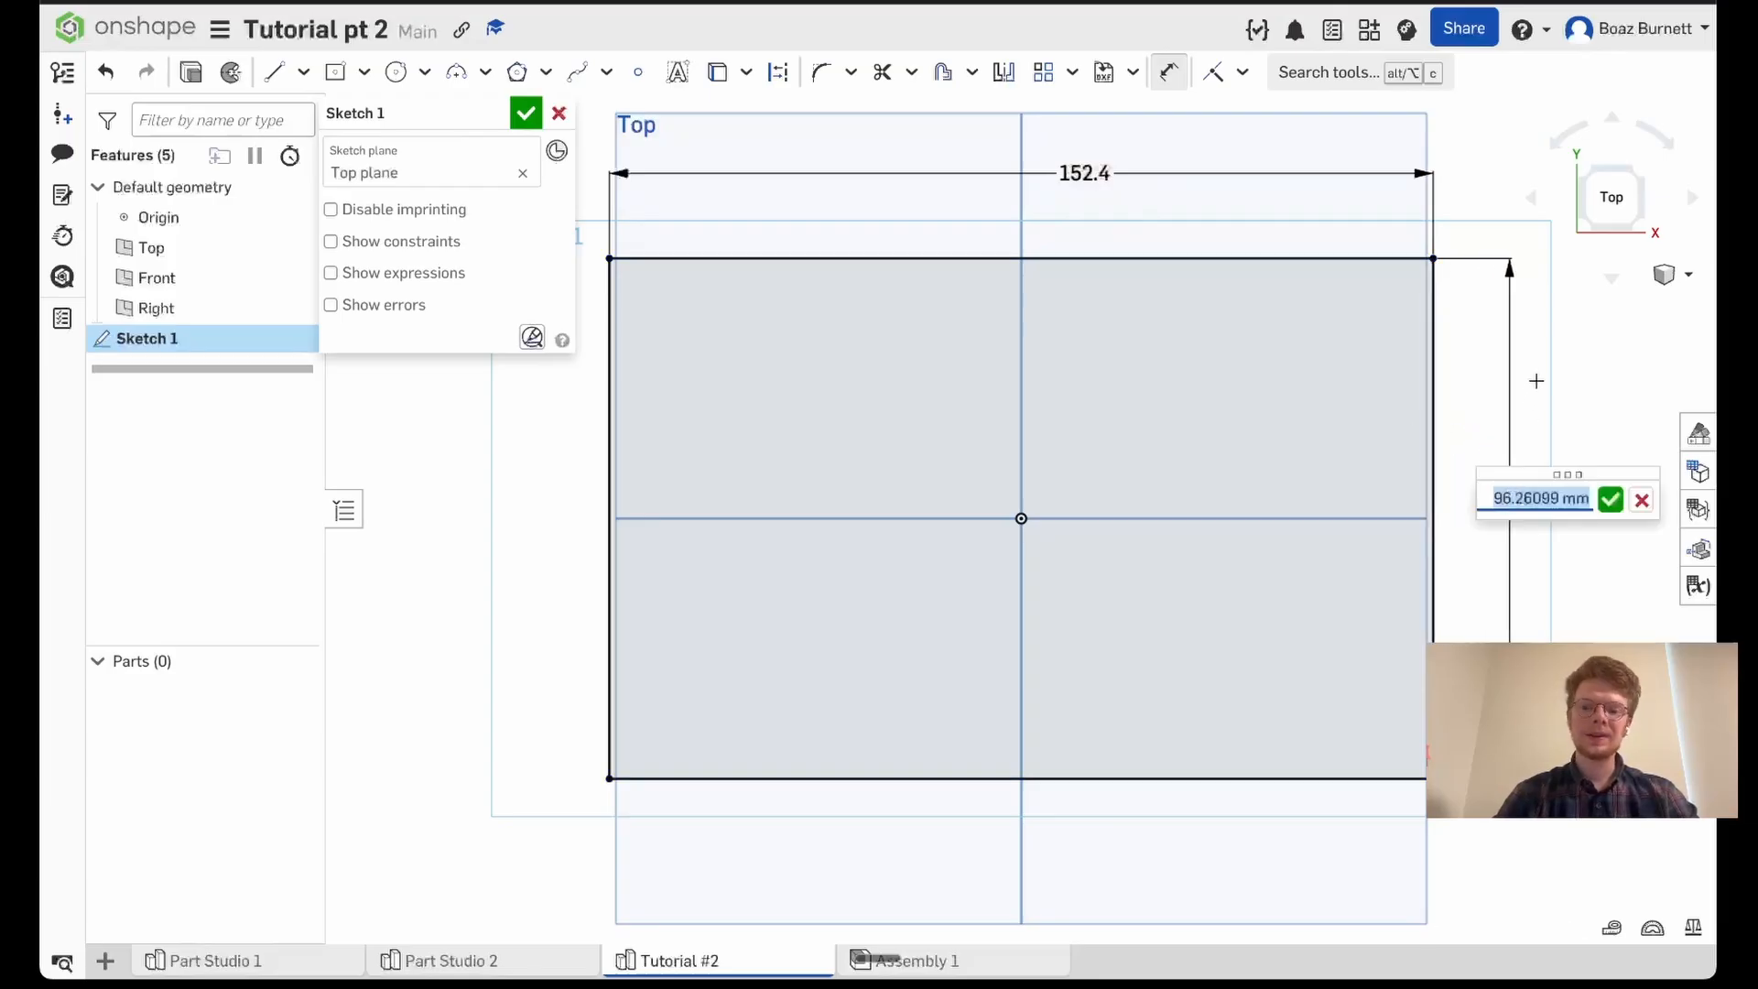
{"action": "type", "text": "4"}
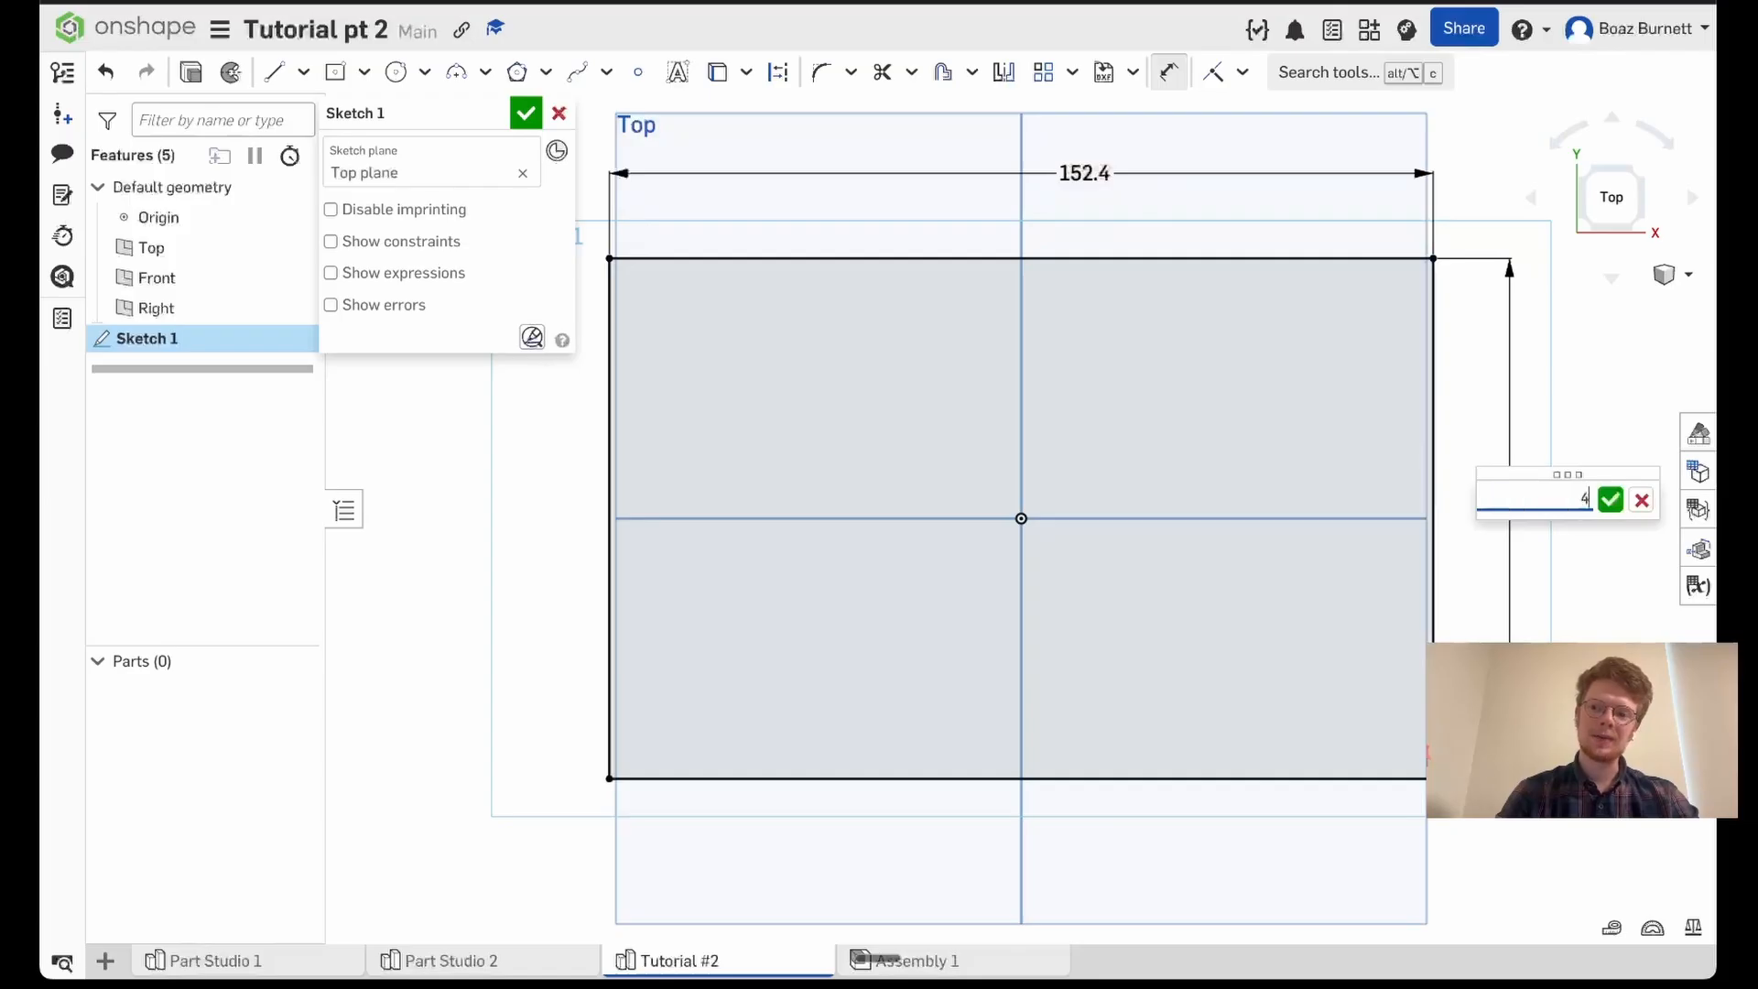
{"action": "type", "text": " in"}
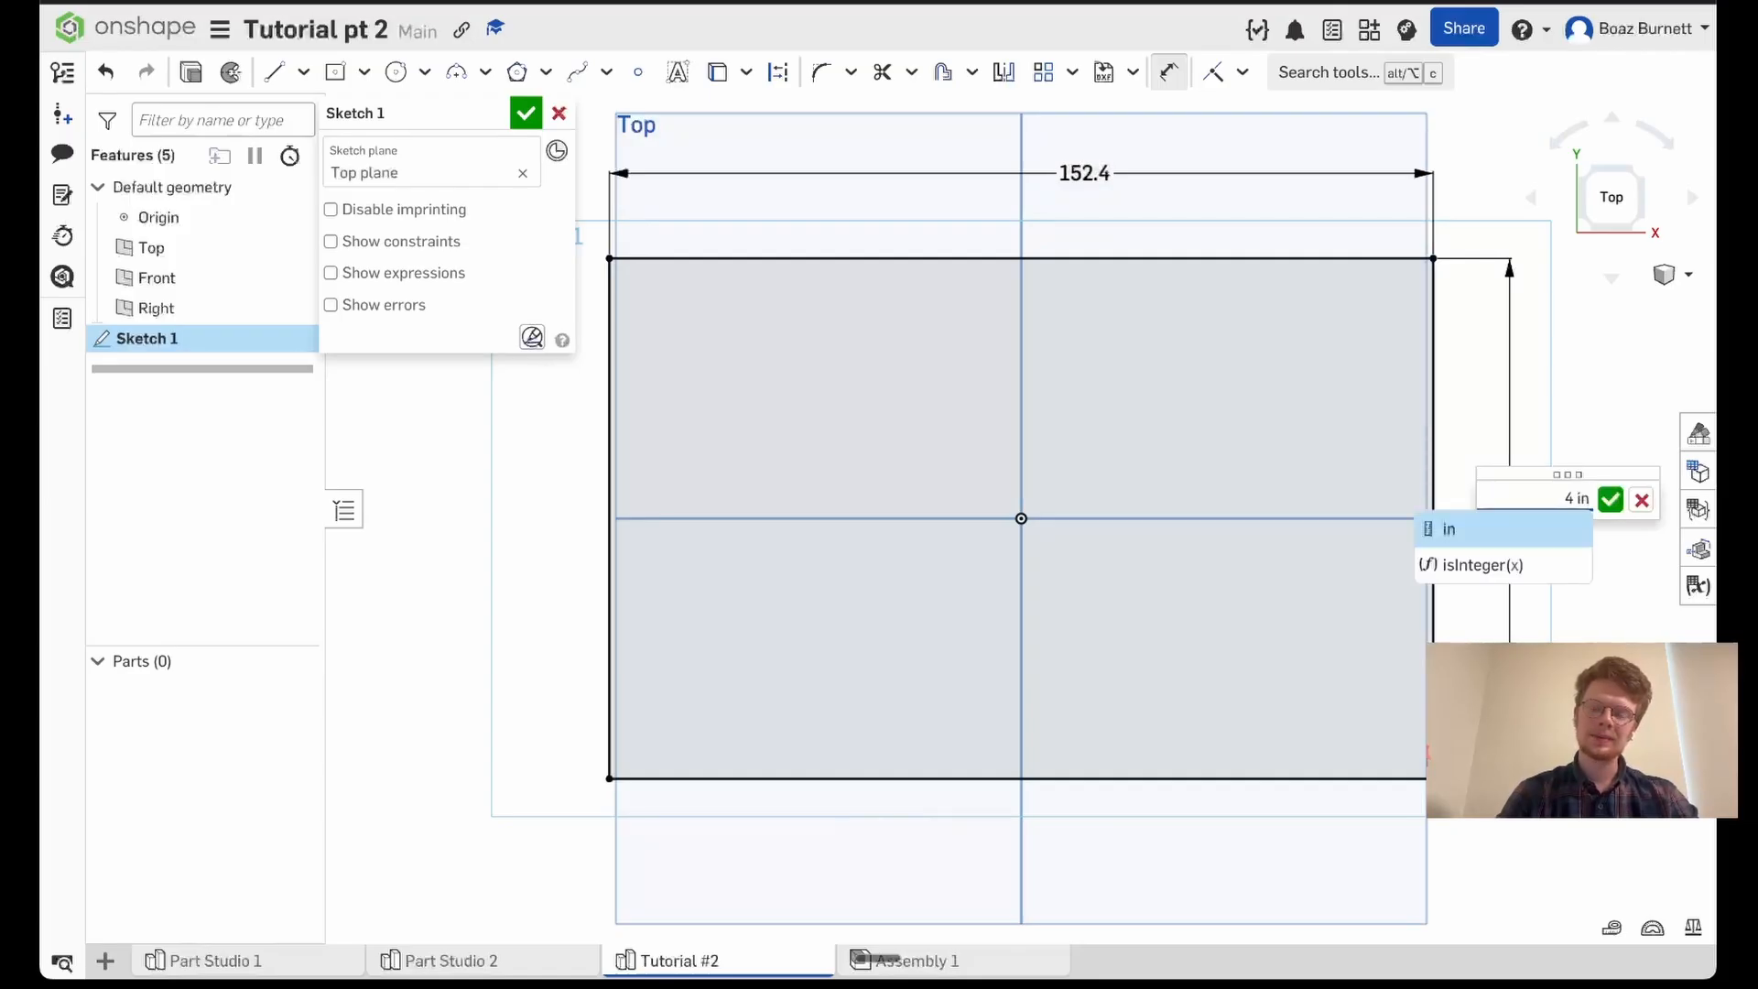
{"action": "key", "text": "Return"}
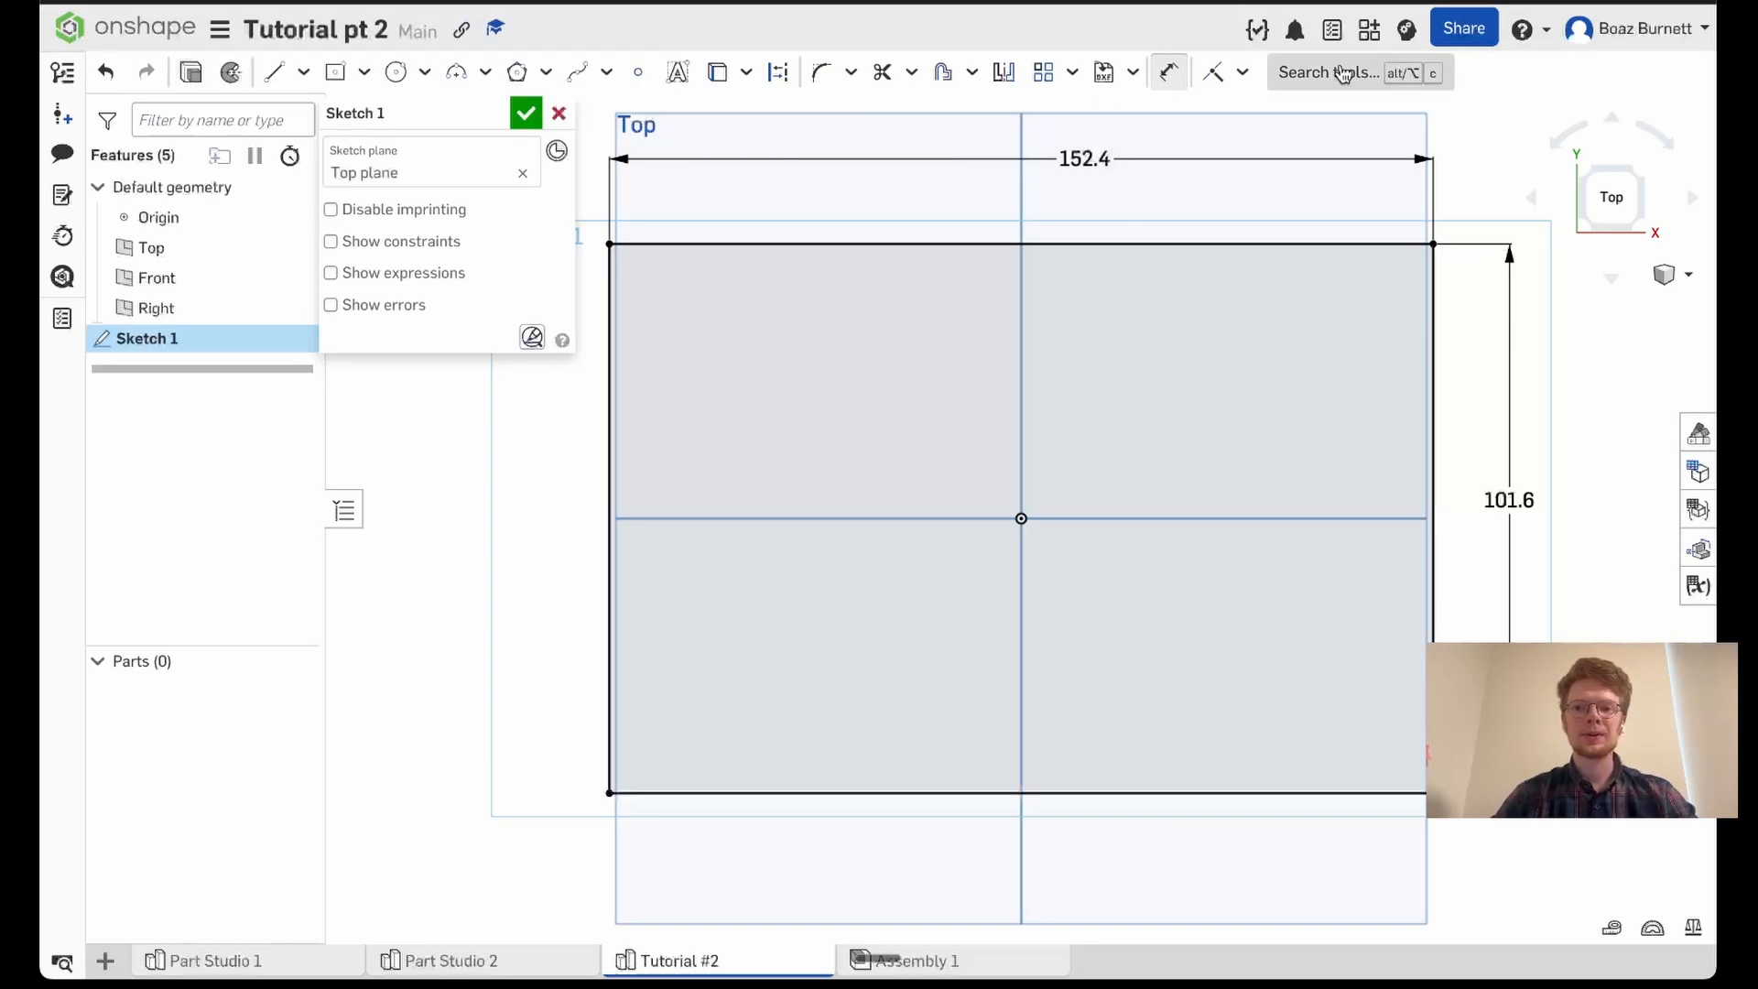
- Extrude the rectangle's sketch region as a new solid with a blind depth of 20 mm
{"action": "left_click", "coordinate": [194, 73]}
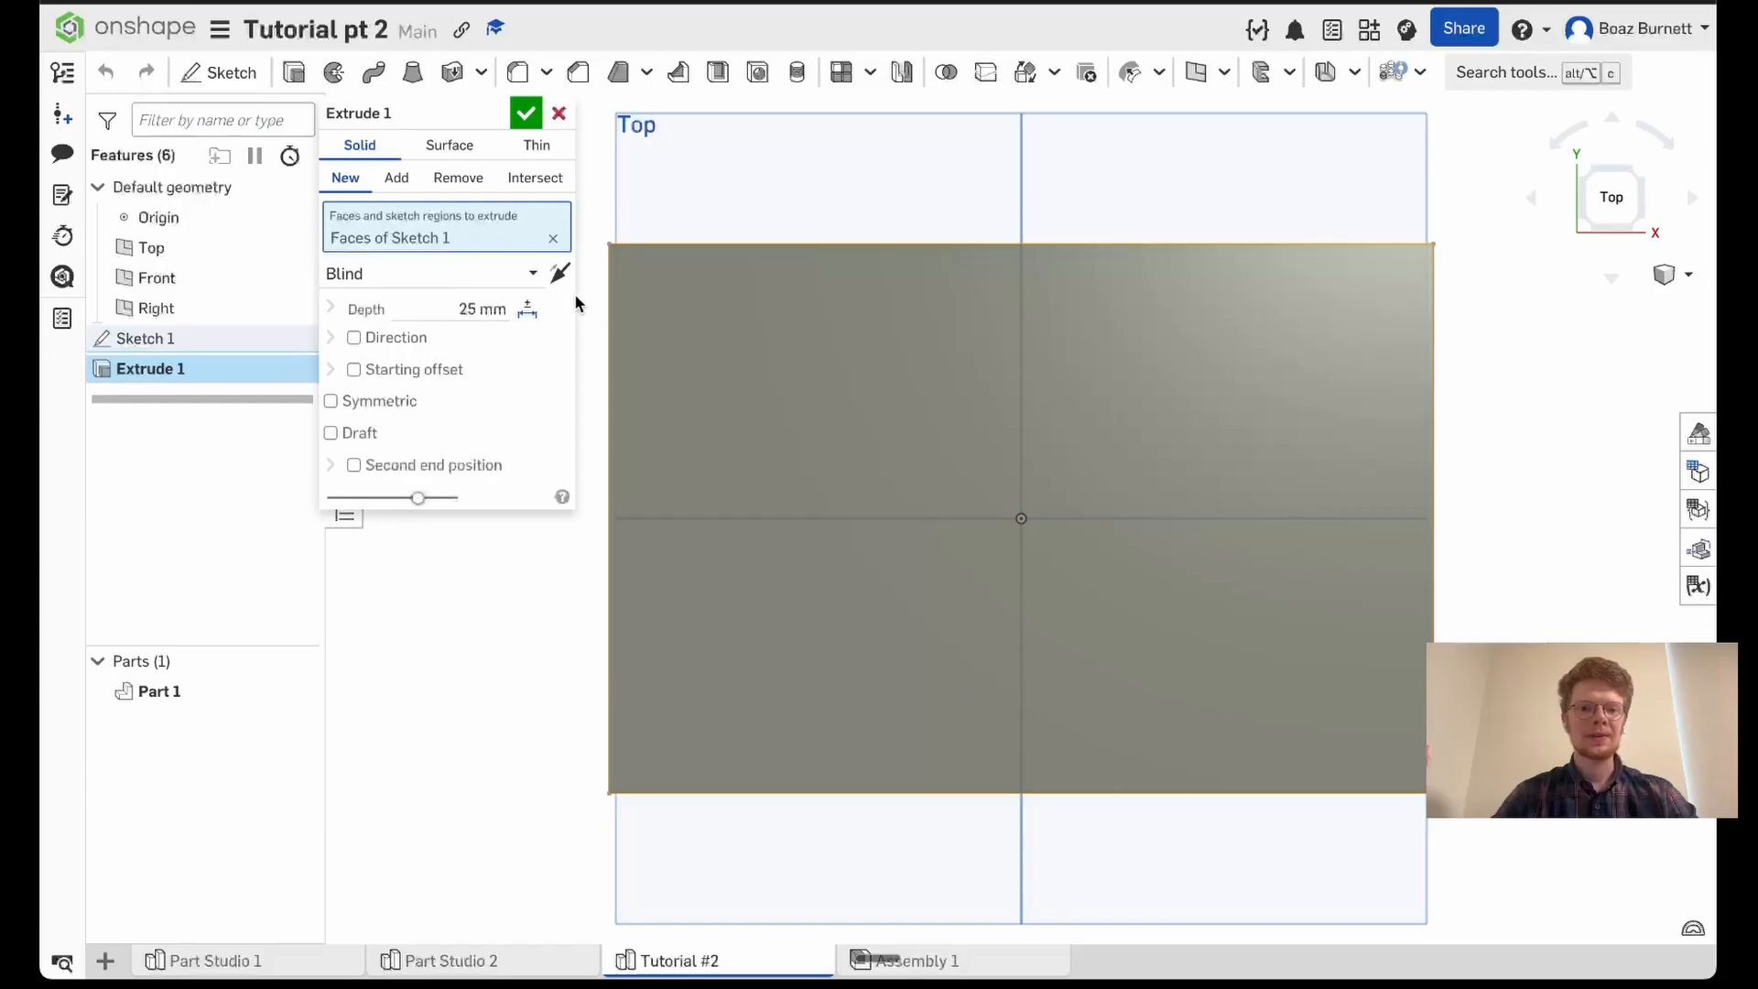
{"action": "left_click", "coordinate": [553, 238]}
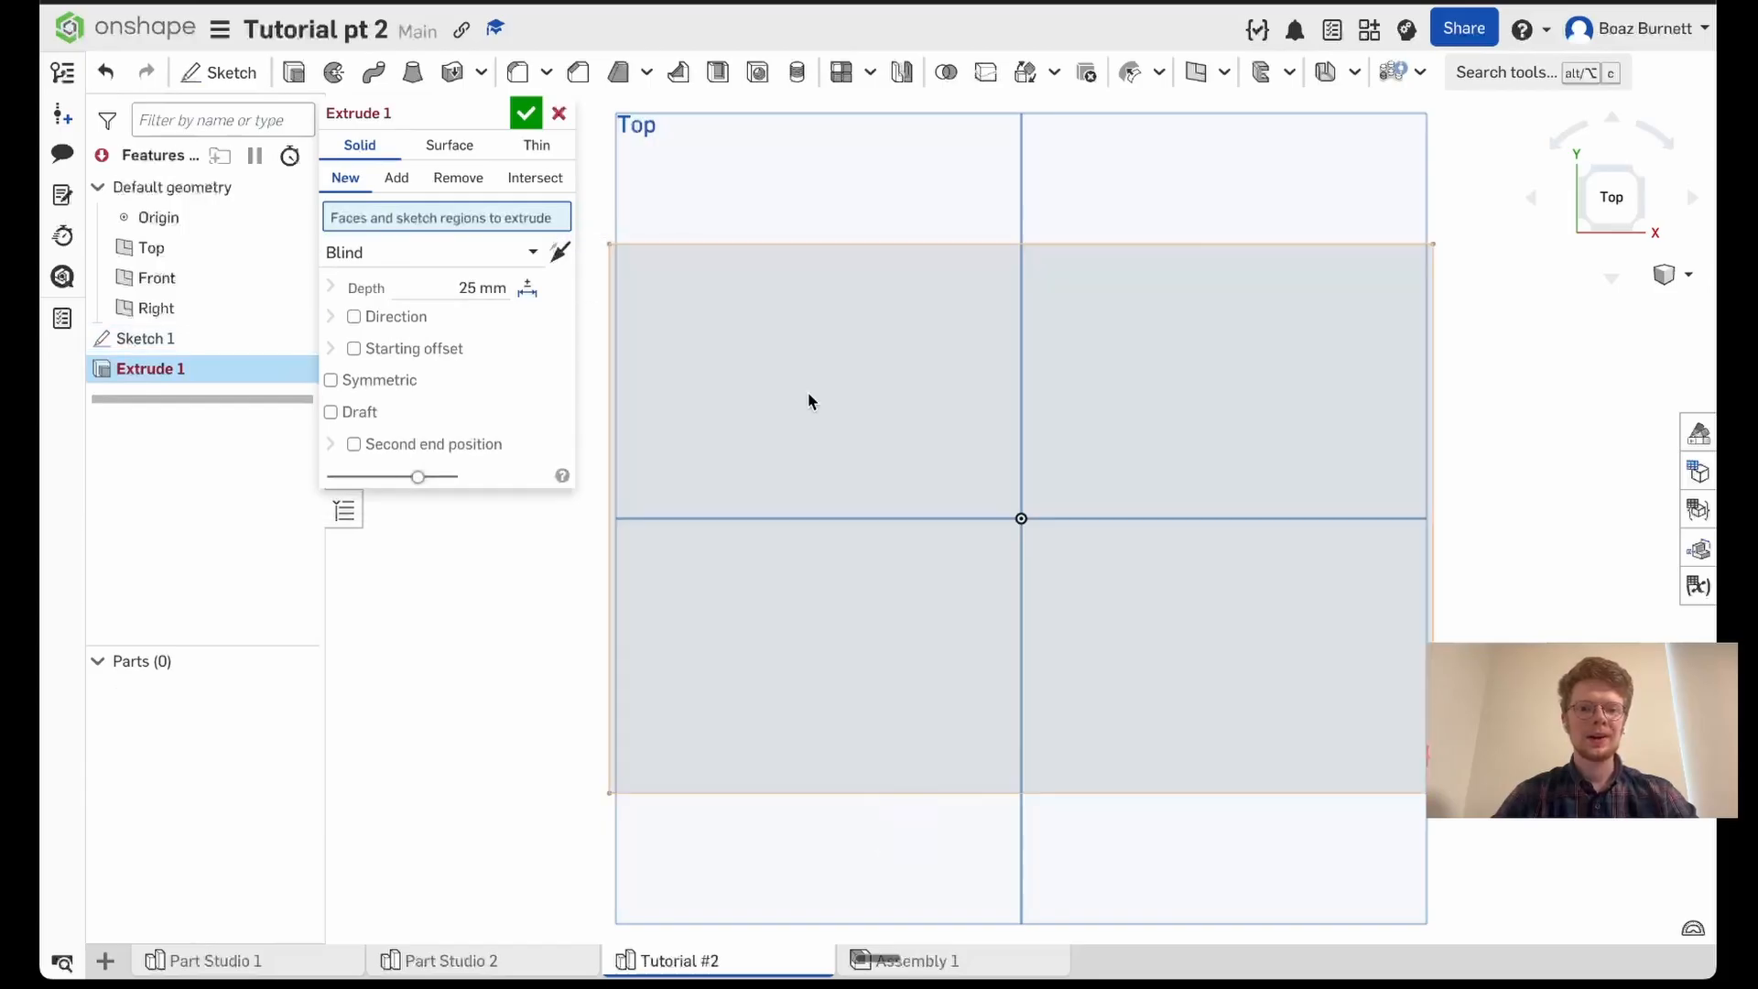
{"action": "left_click", "coordinate": [1003, 444]}
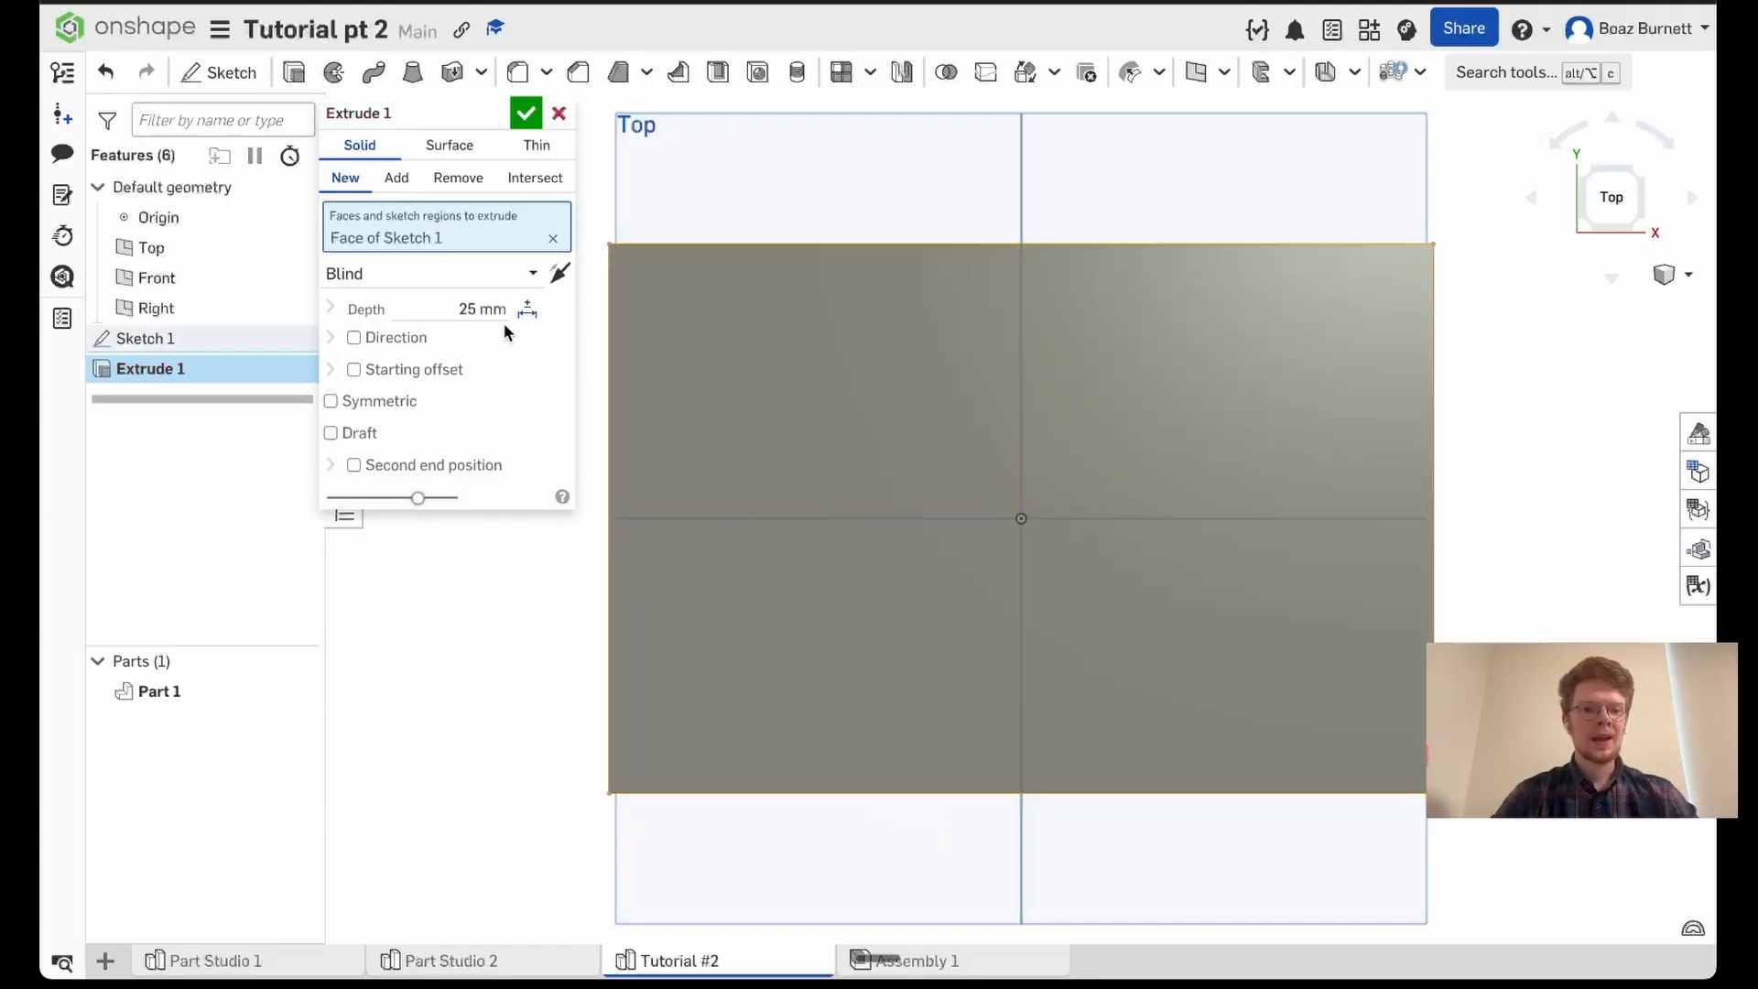
{"action": "left_click", "coordinate": [480, 309]}
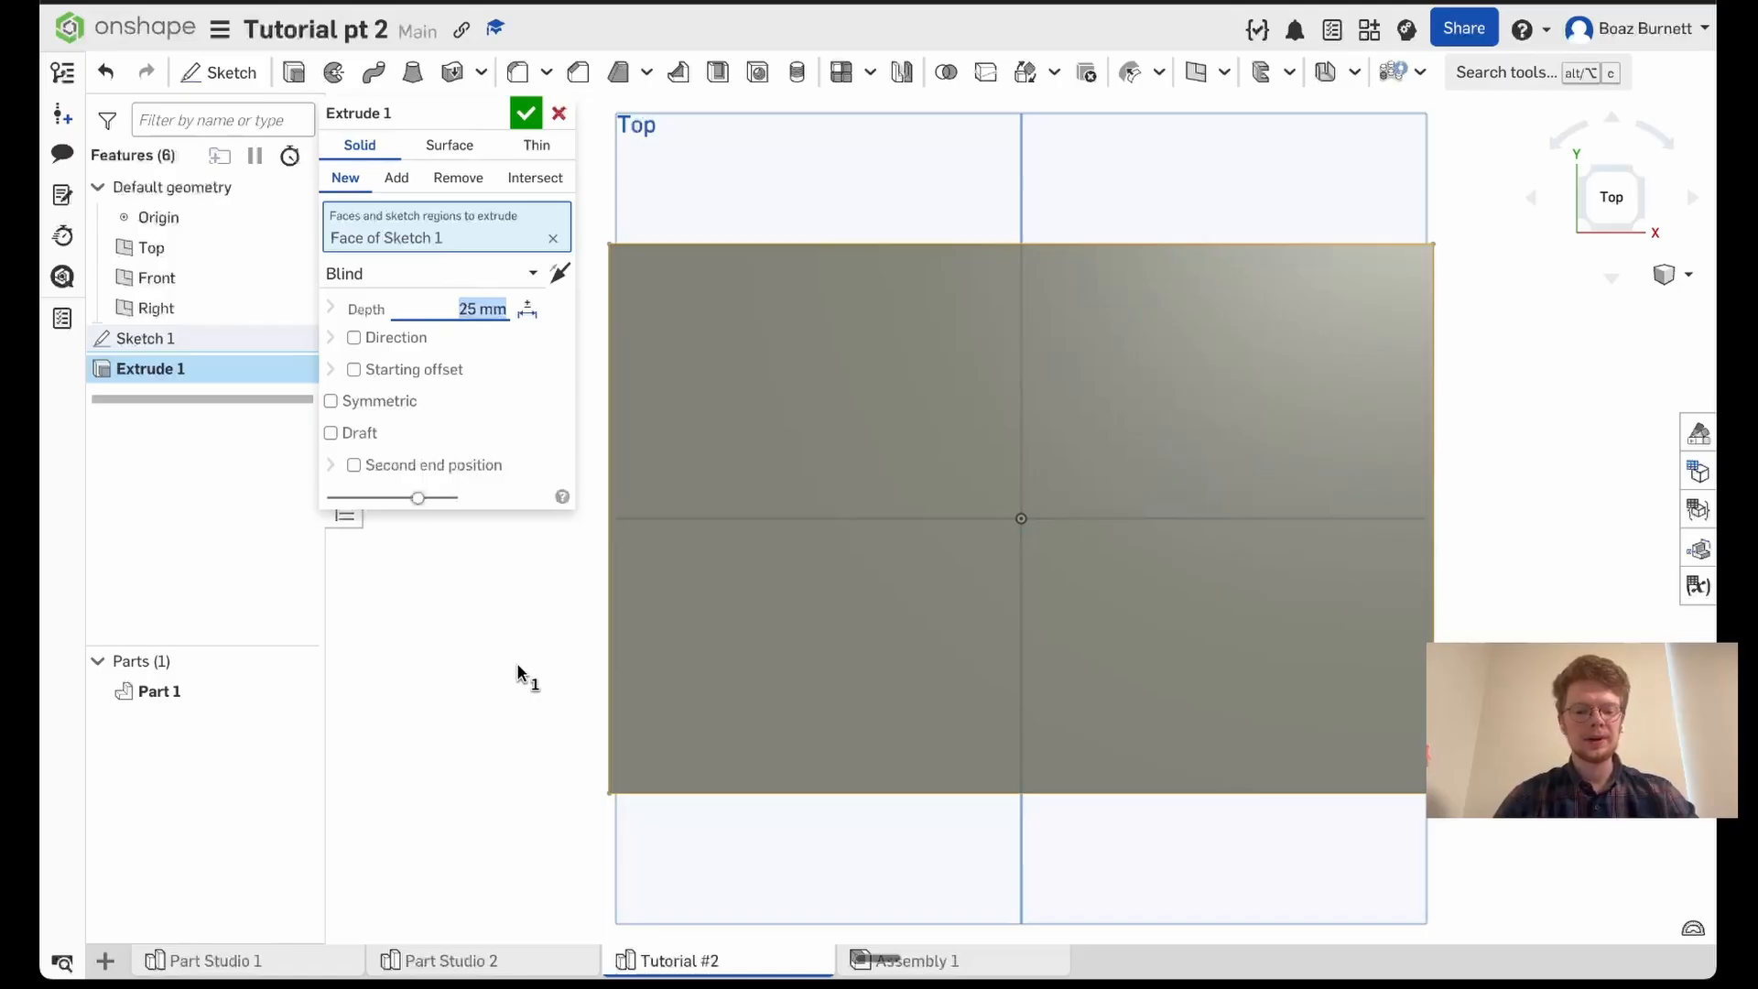
{"action": "type", "text": "20"}
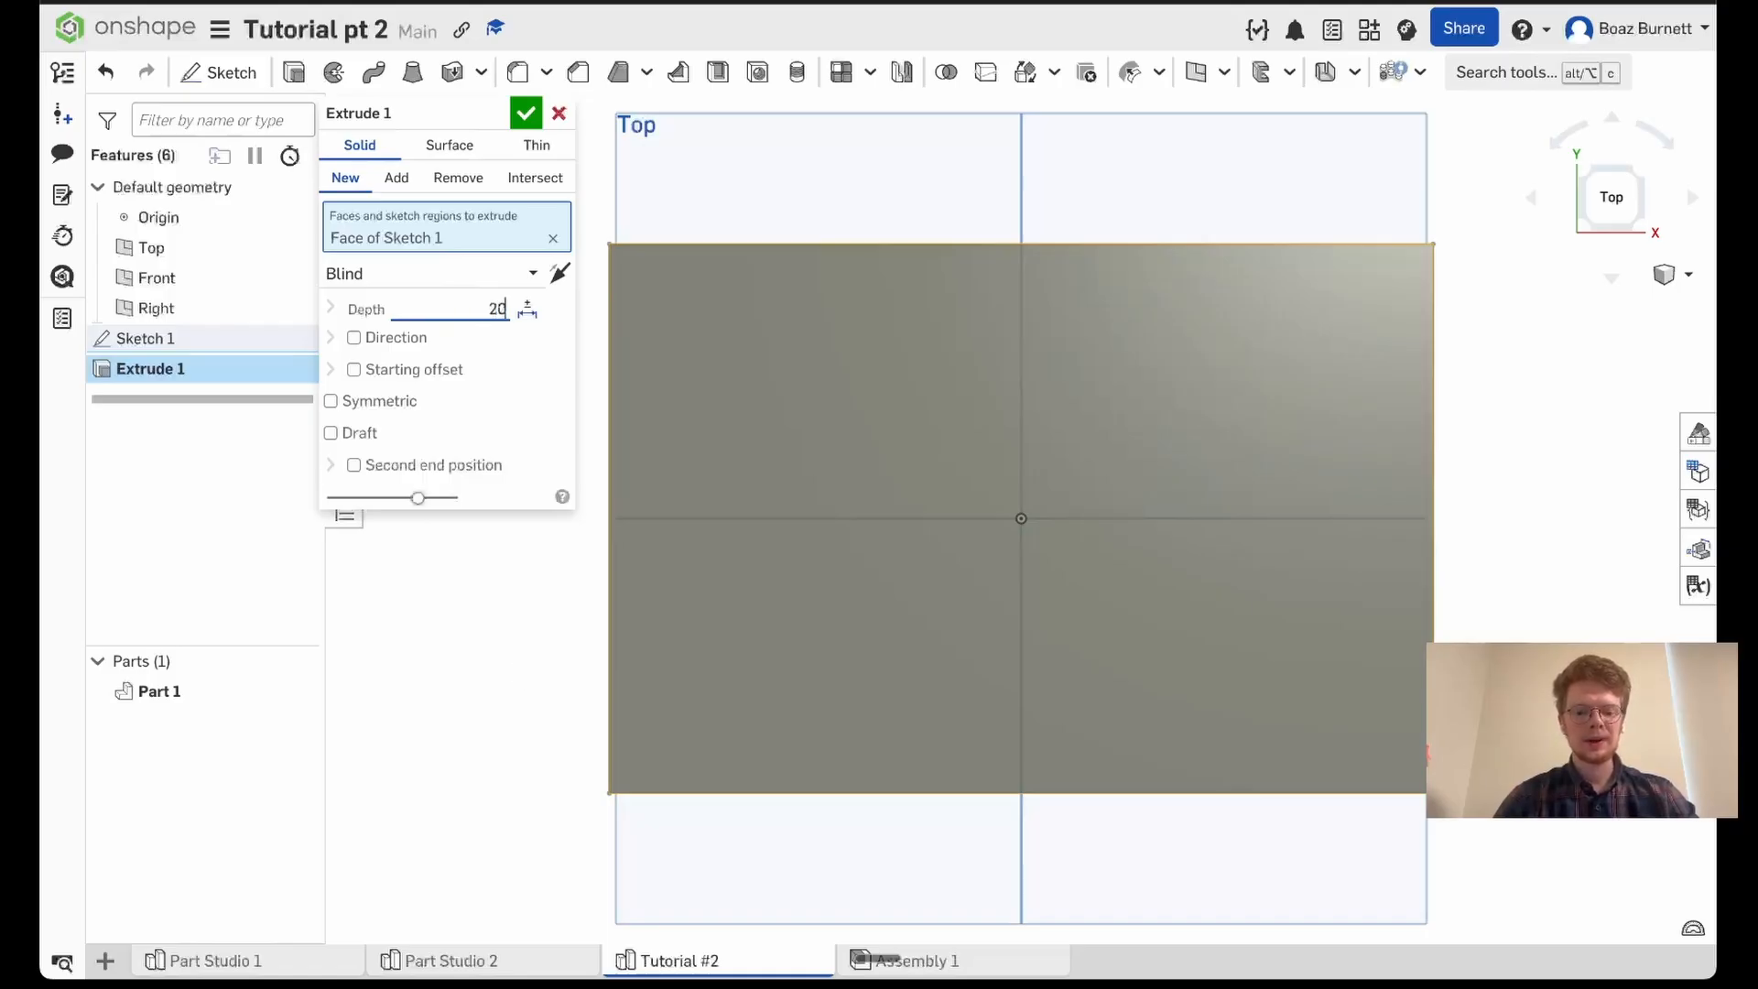
{"action": "type", "text": " mm"}
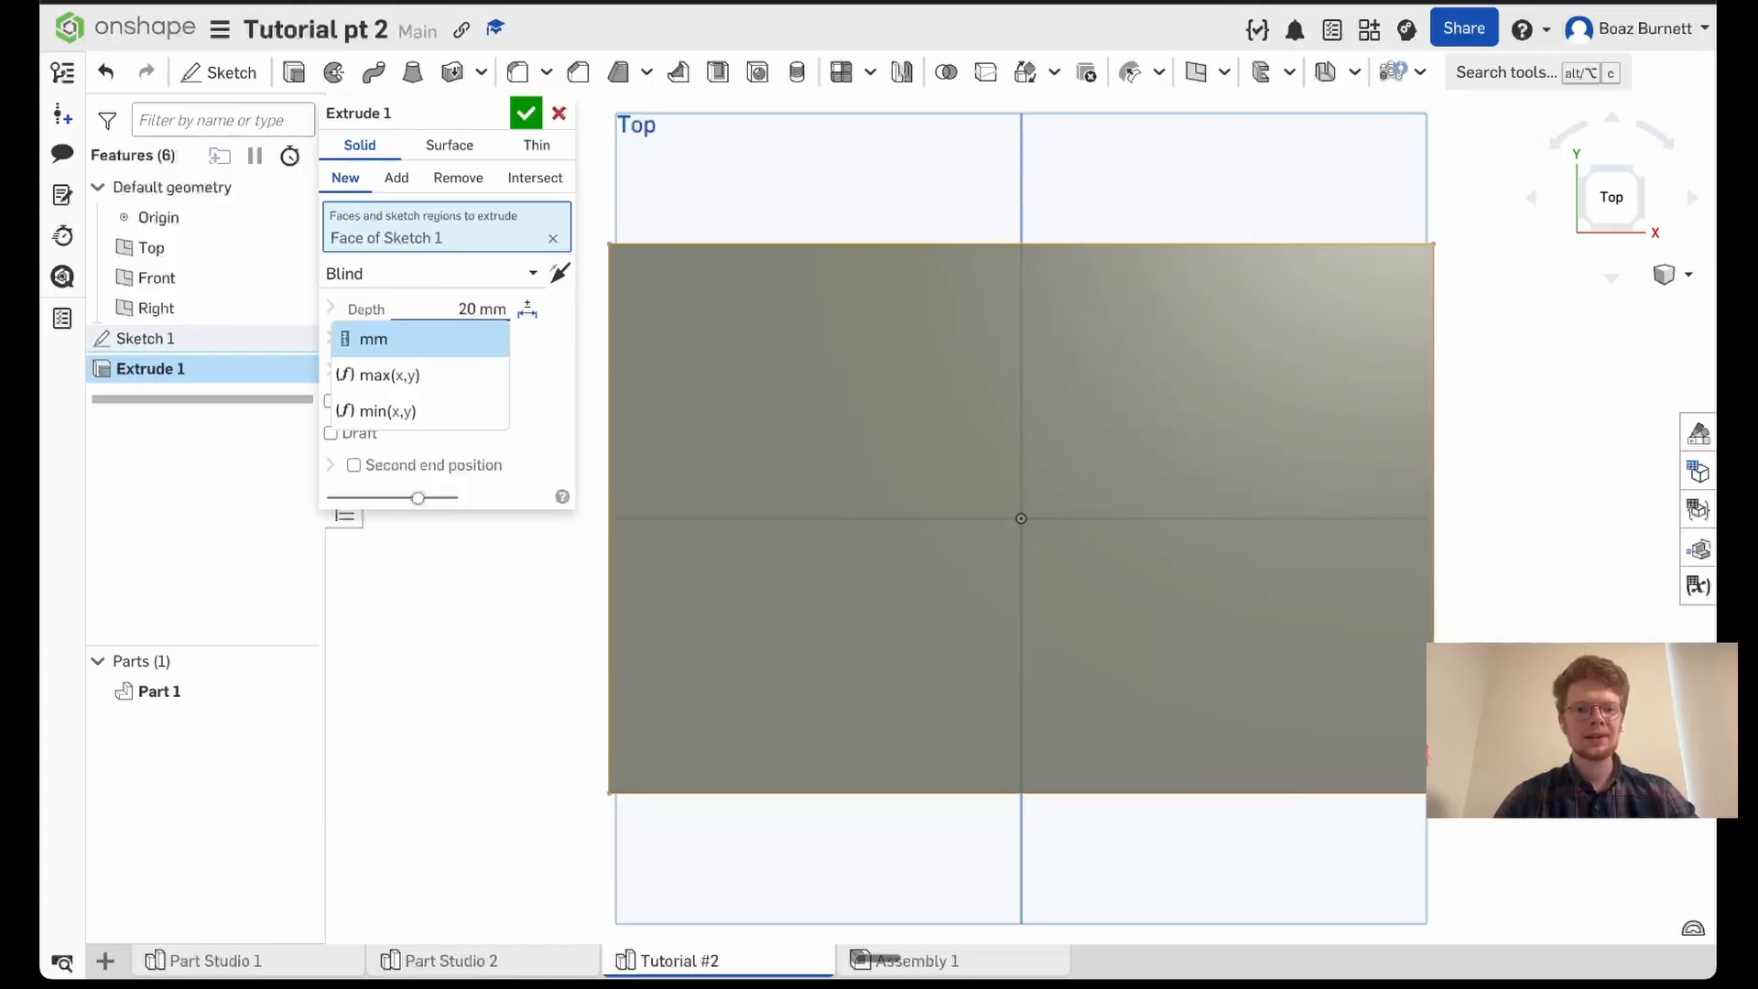
{"action": "key", "text": "Return"}
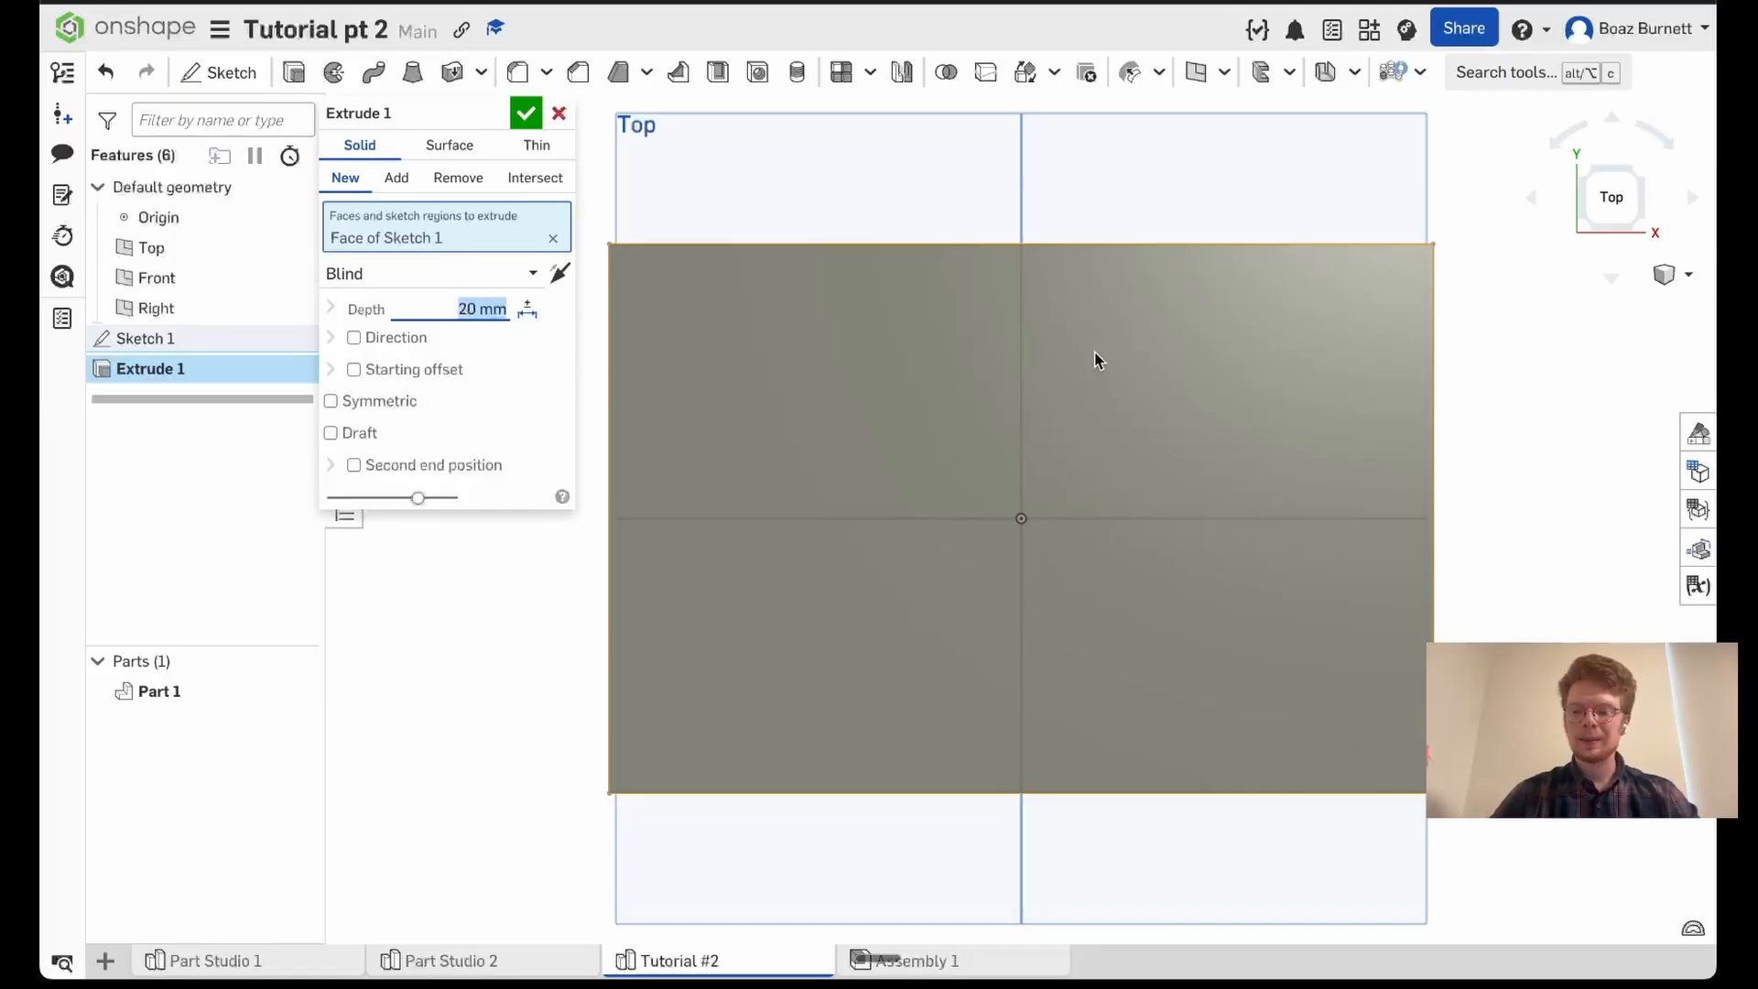
{"action": "right_click_drag", "start_coordinate": [1097, 359], "coordinate": [1134, 238]}
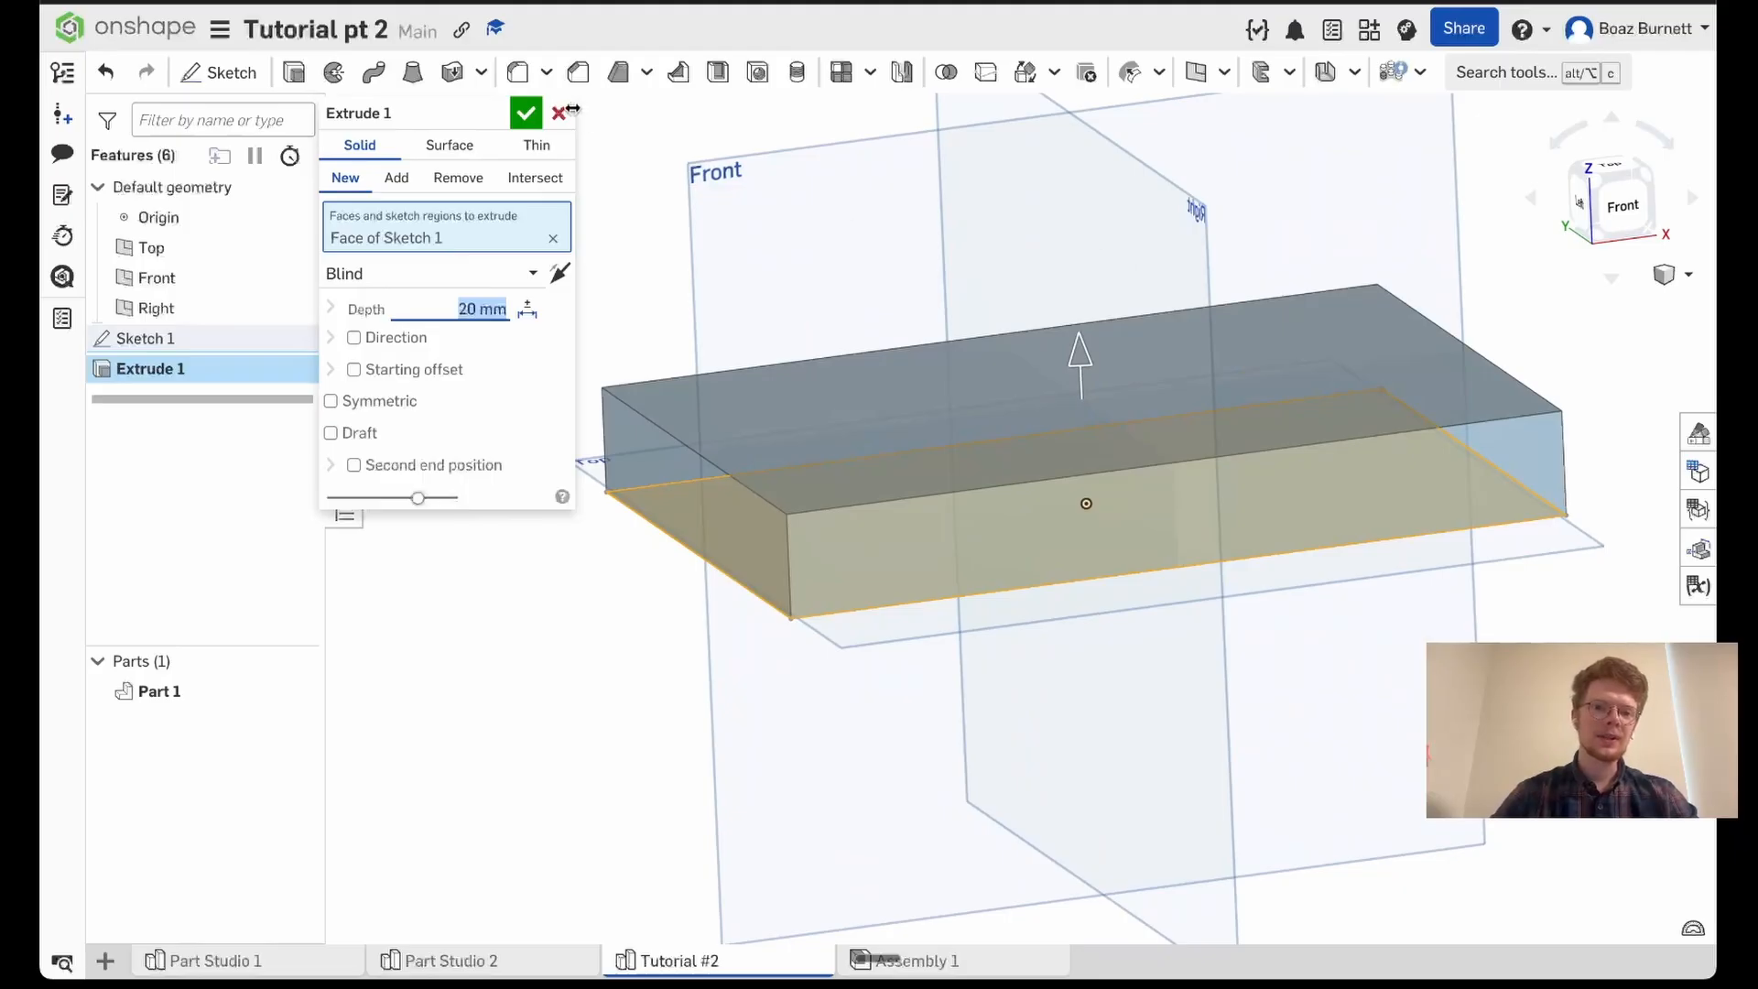
{"action": "left_click", "coordinate": [521, 117]}
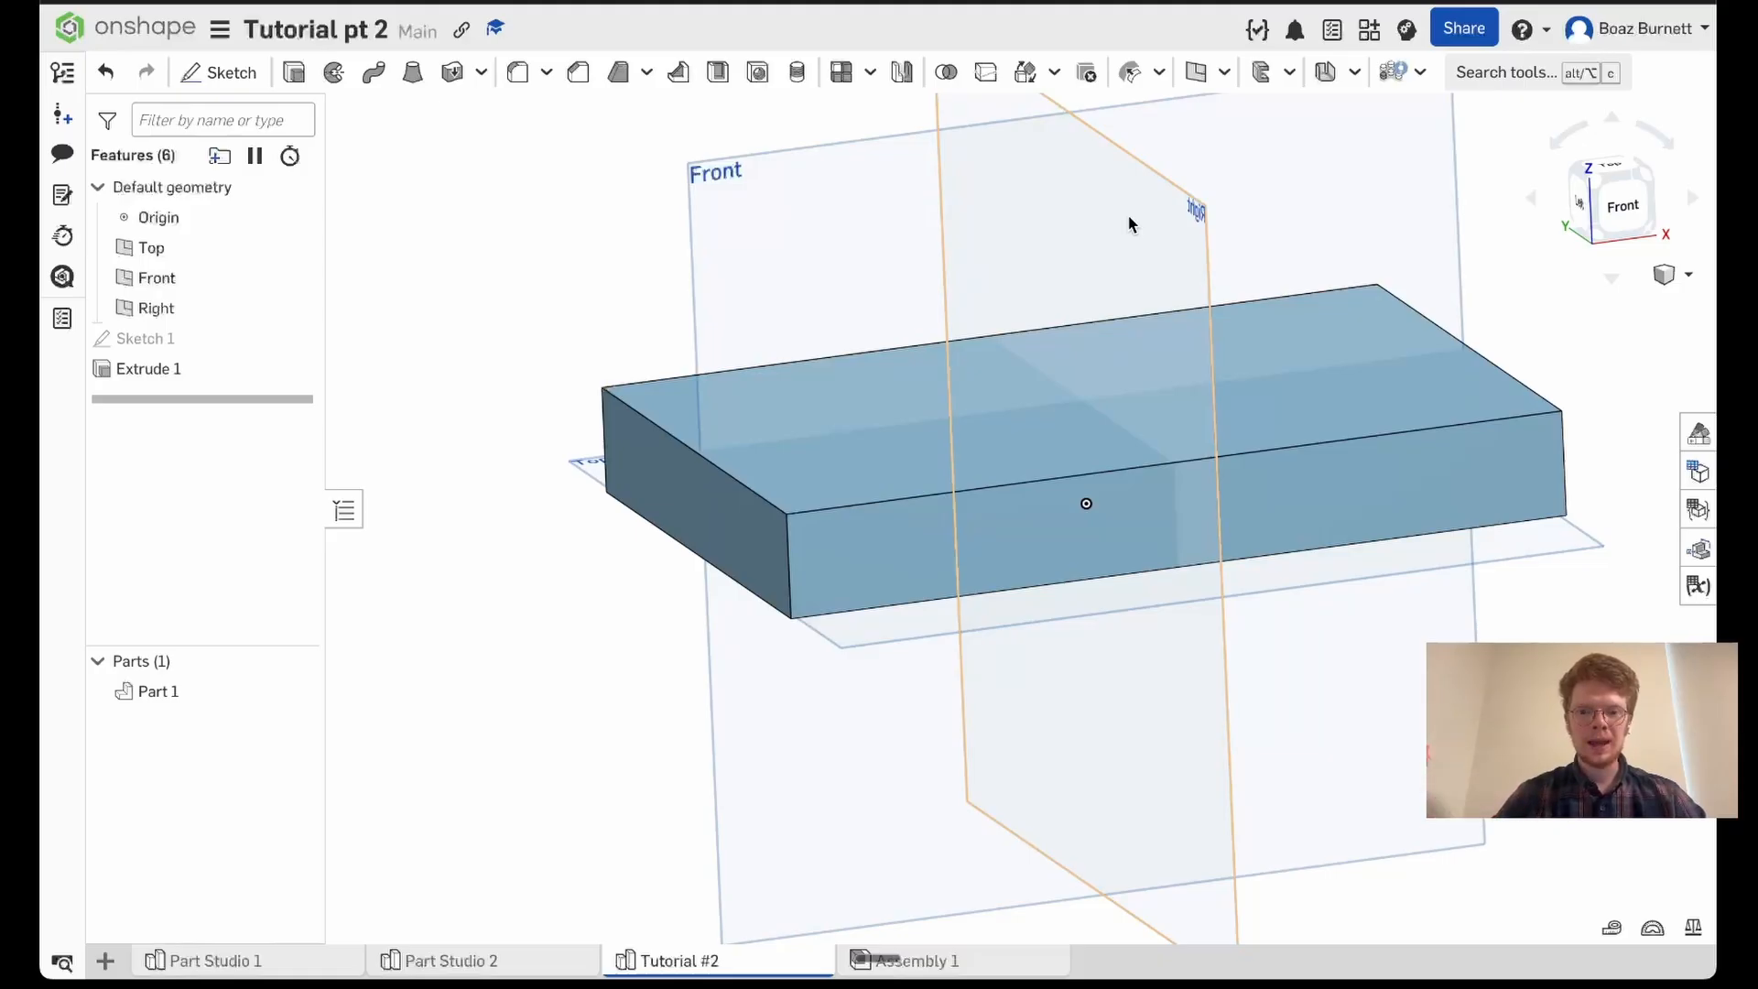
- Shell the extruded block with a 5 mm wall thickness, removing its upper face to form an open tray
{"action": "middle_click_drag", "start_coordinate": [1128, 217], "coordinate": [1086, 232]}
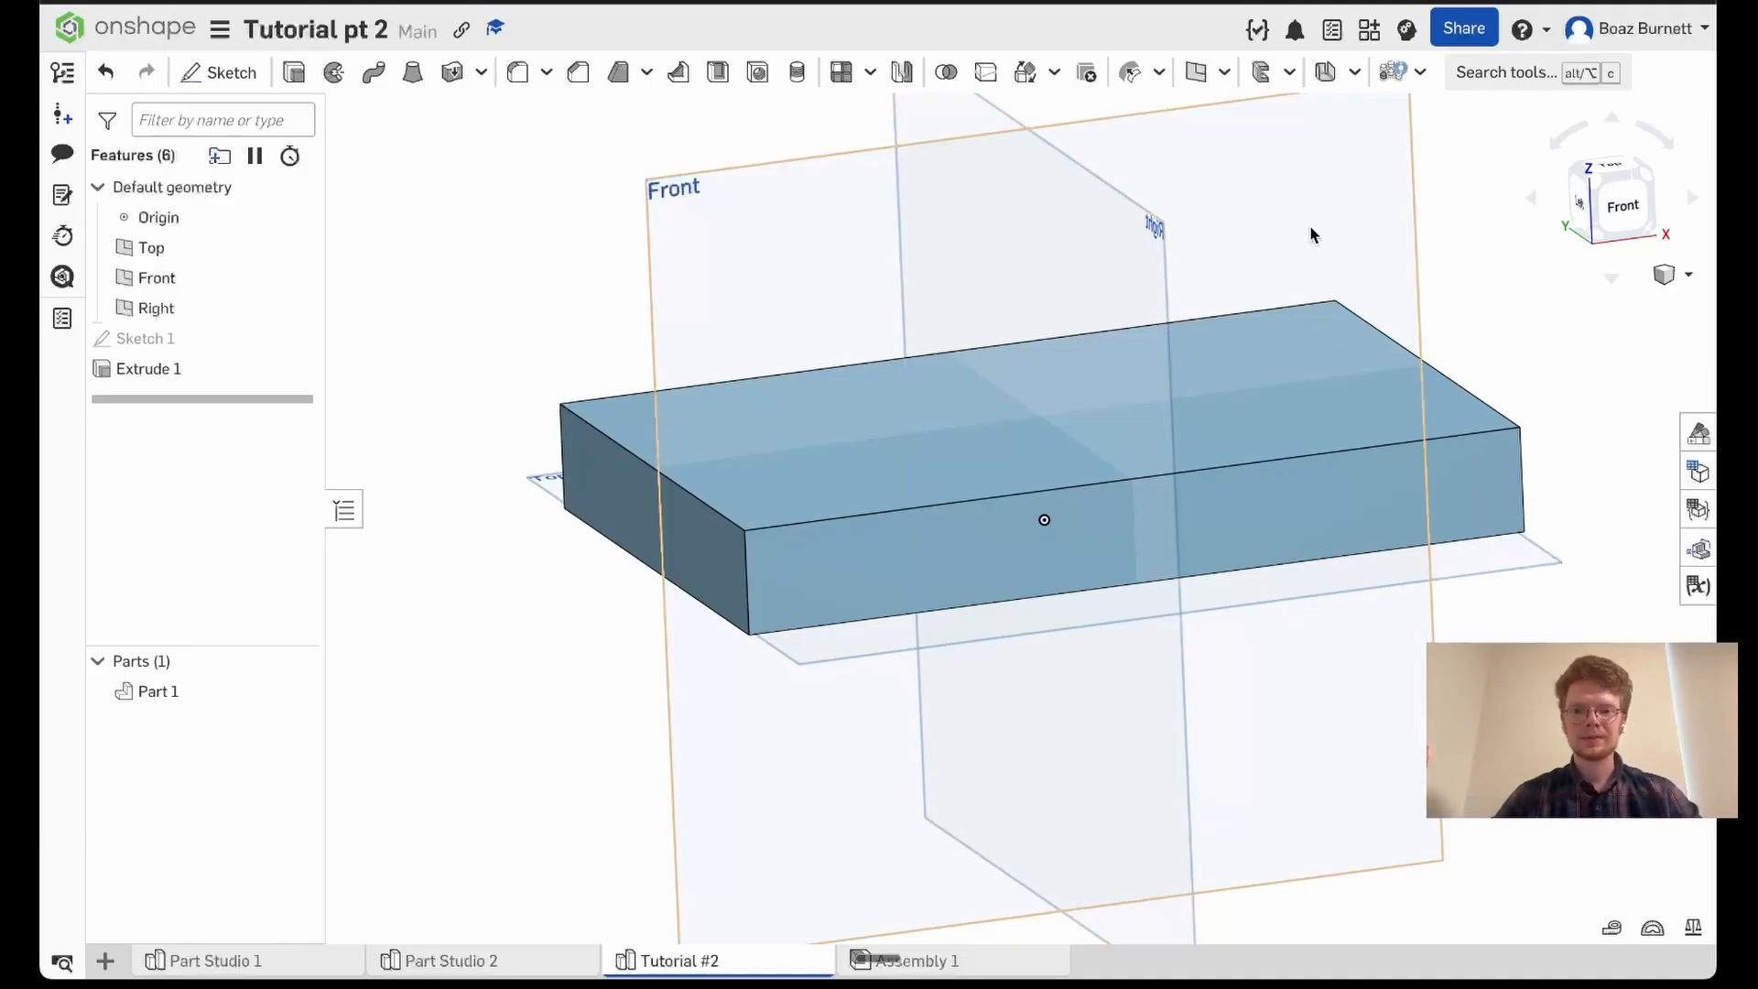
{"action": "mouse_move", "coordinate": [1311, 234]}
{"action": "right_mouse_down"}
{"action": "mouse_move", "coordinate": [1247, 251]}
{"action": "mouse_move", "coordinate": [1342, 248]}
{"action": "mouse_move", "coordinate": [1304, 241]}
{"action": "right_mouse_up"}
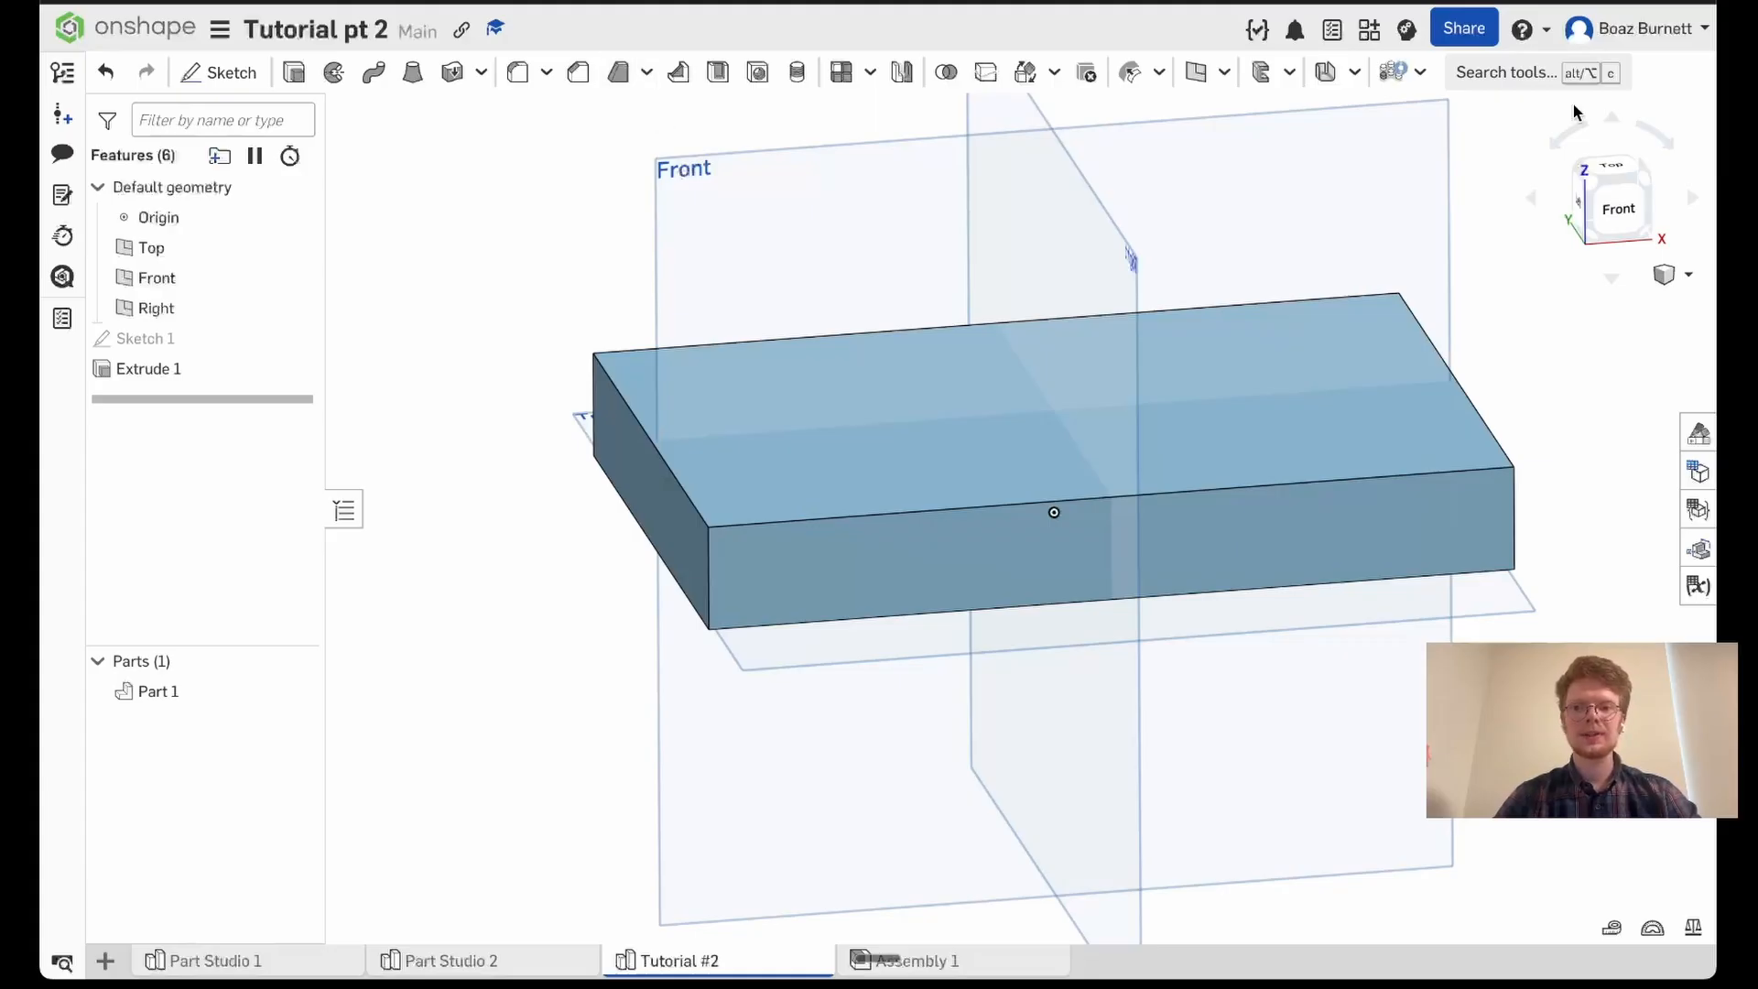
{"action": "left_click", "coordinate": [1522, 79]}
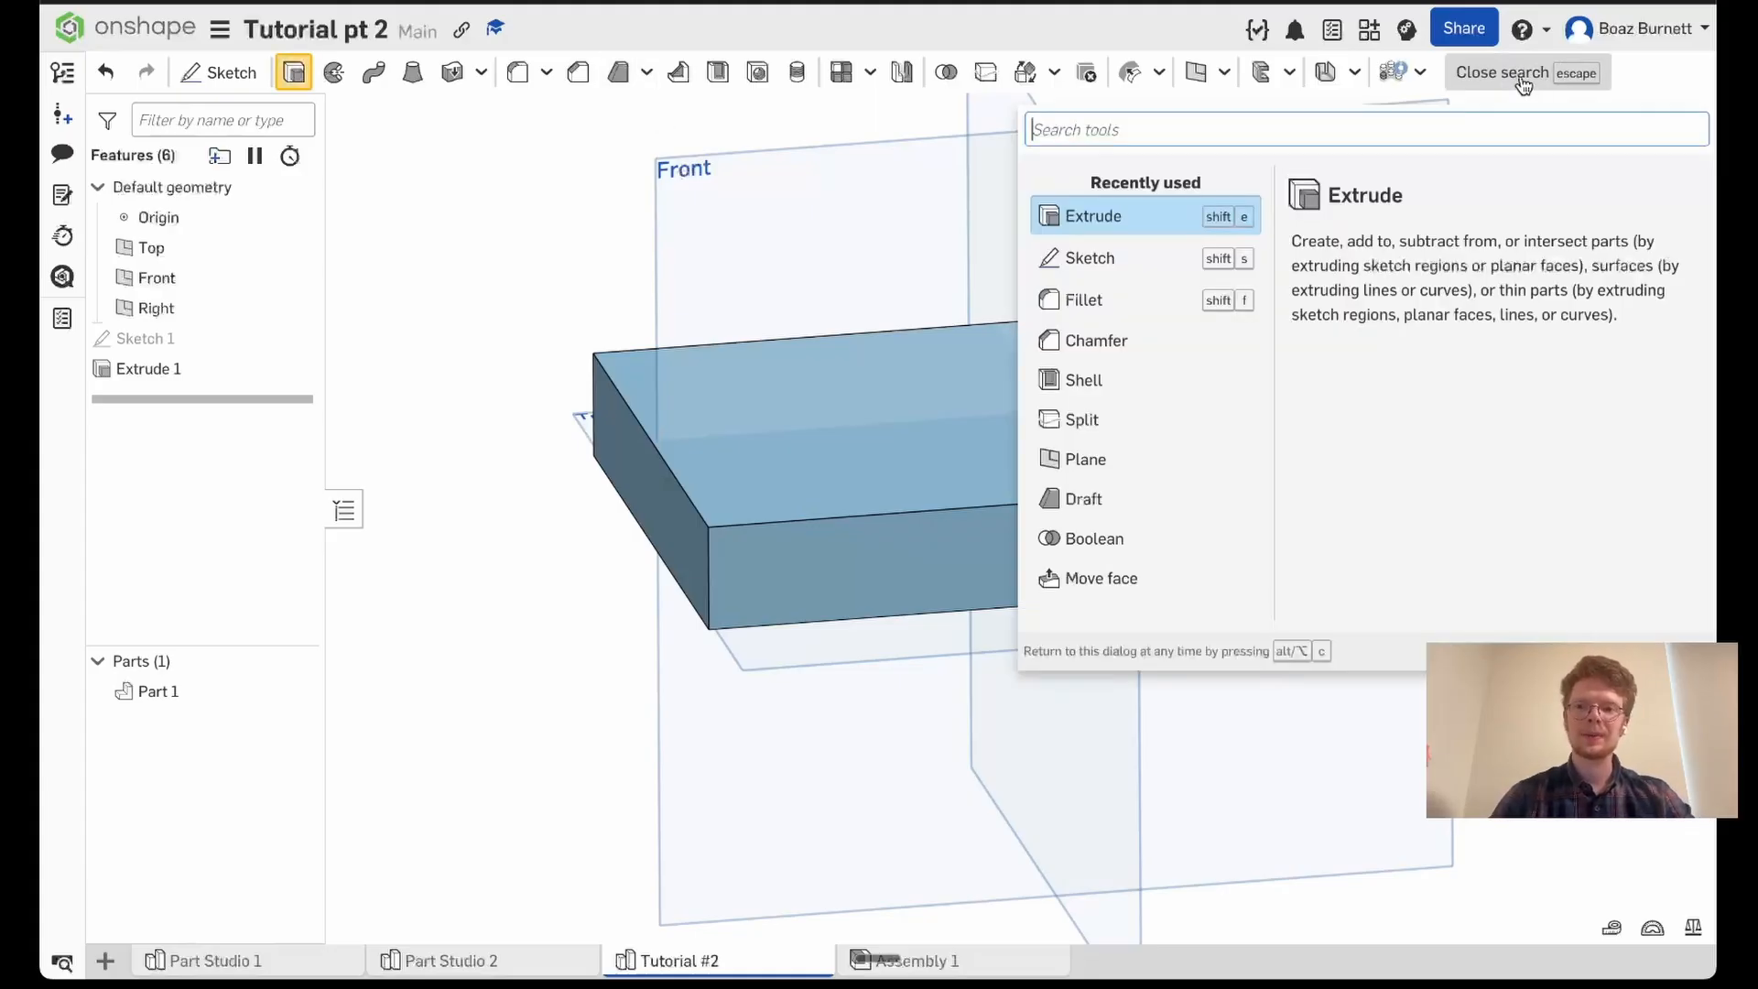
{"action": "type", "text": "shell"}
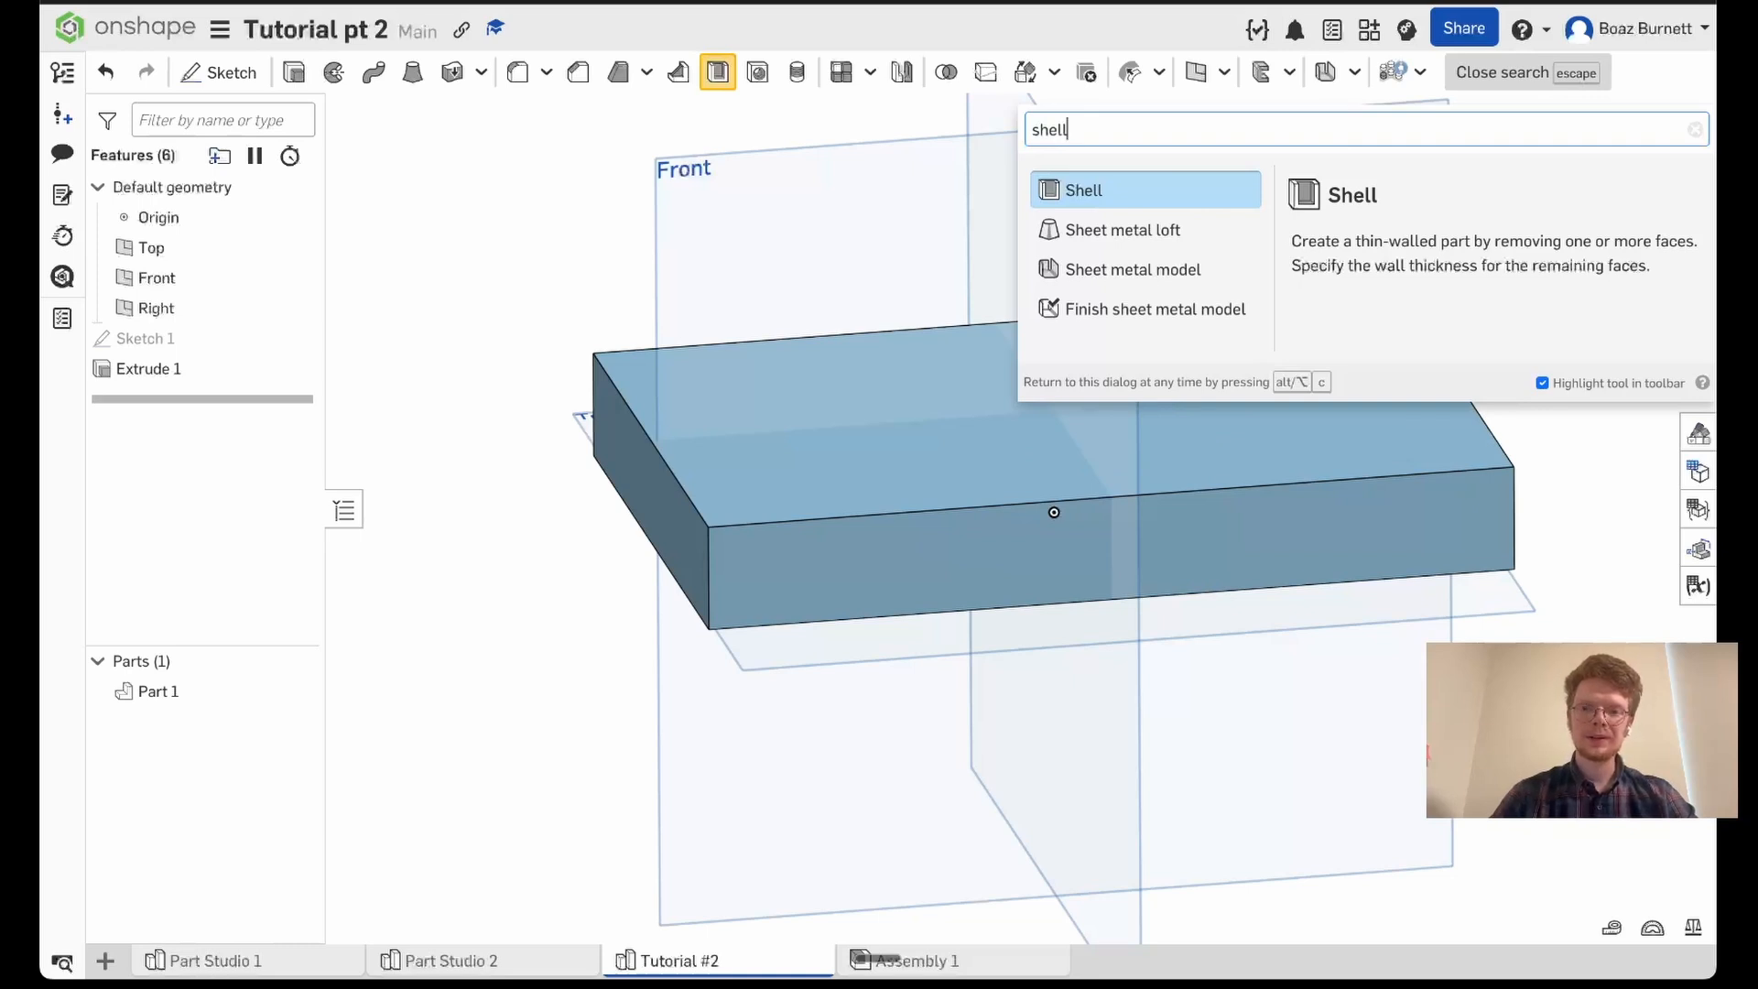
{"action": "key", "text": "Return"}
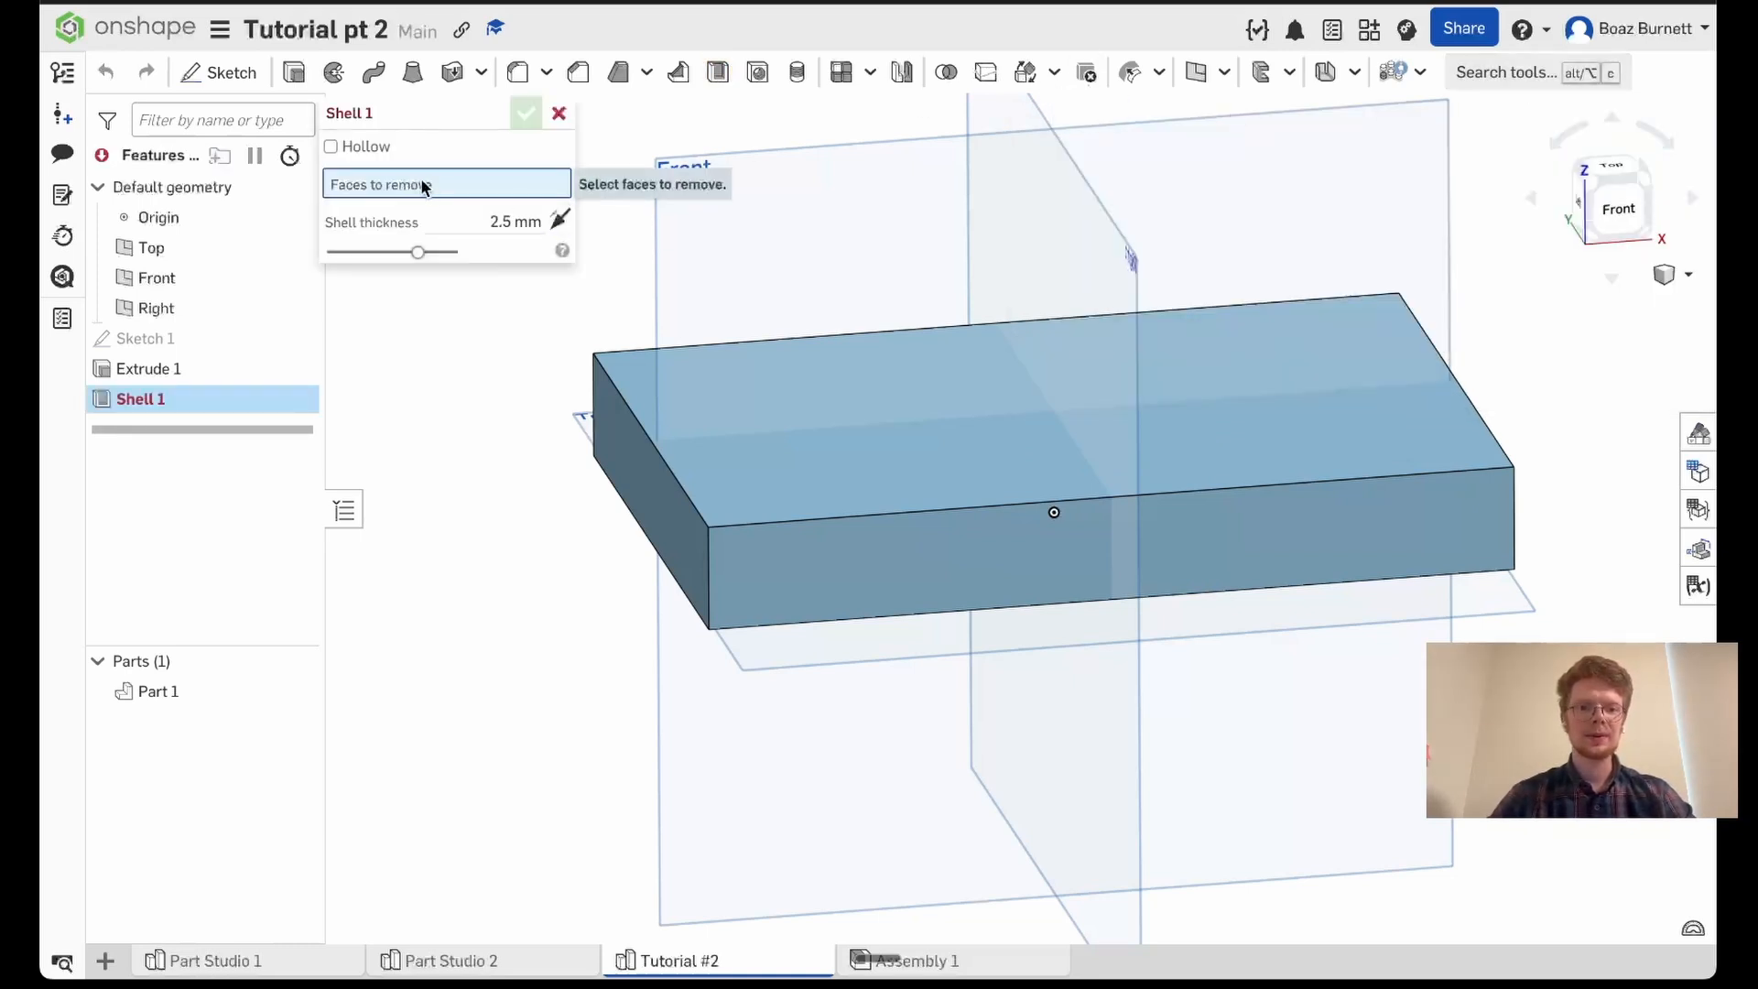
{"action": "left_click", "coordinate": [953, 394]}
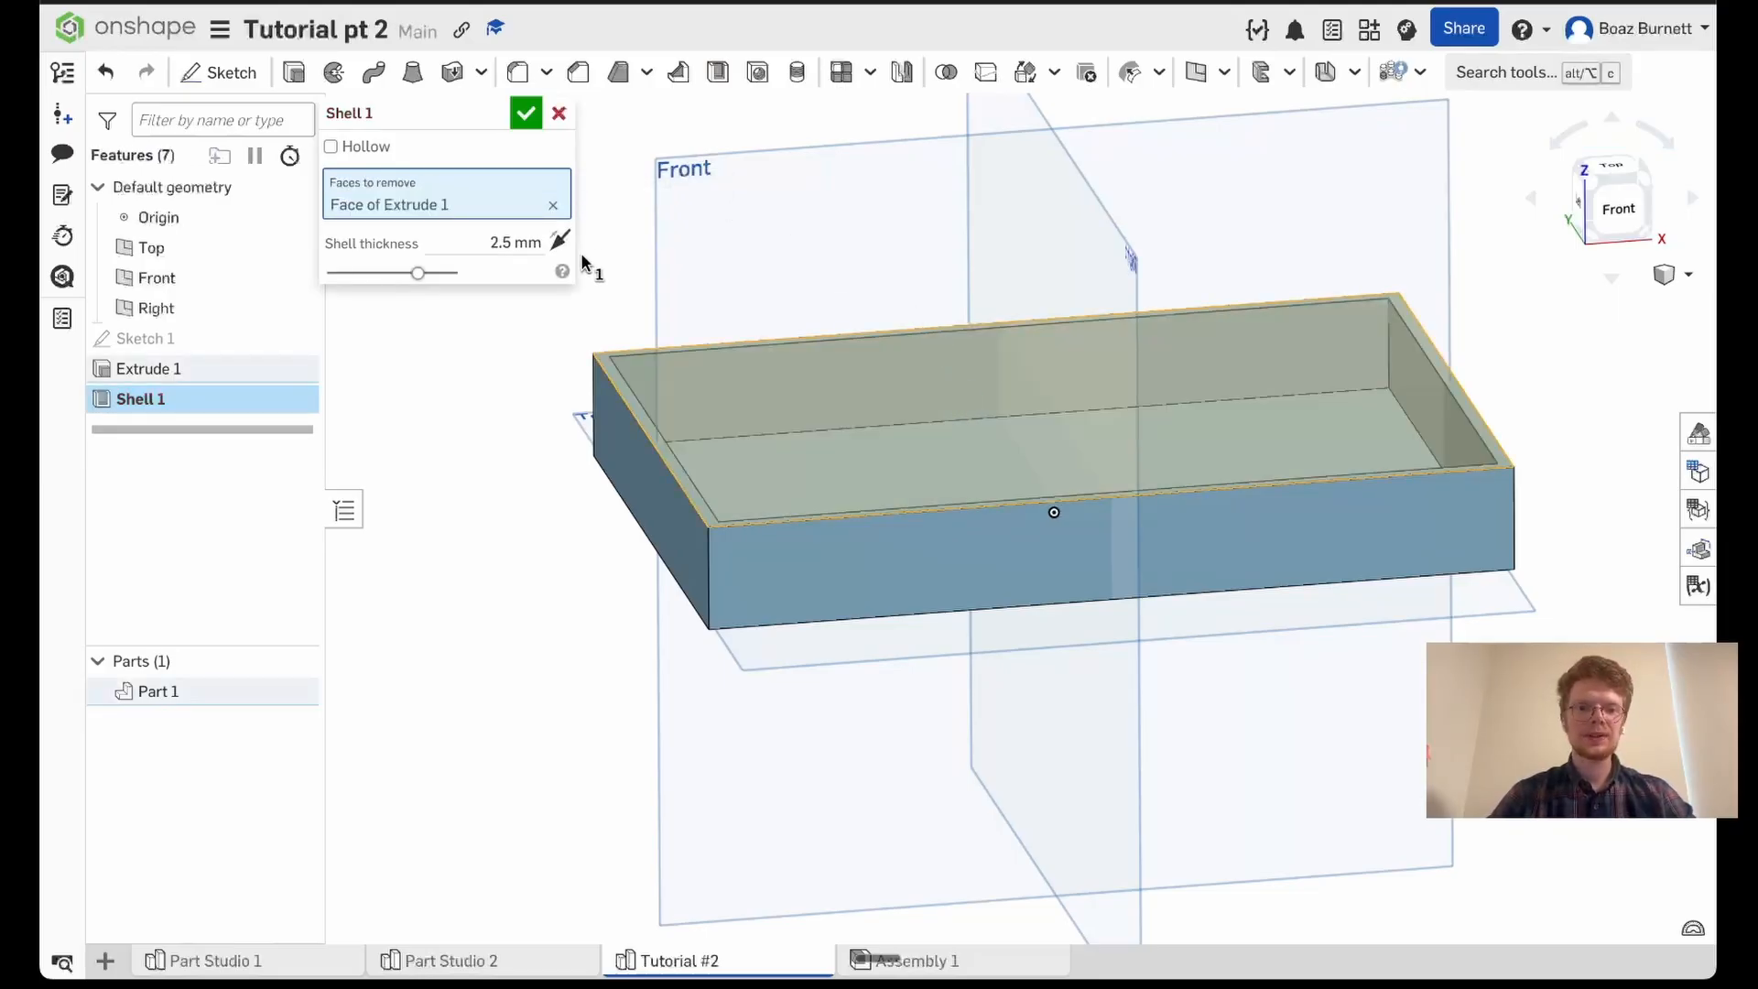
{"action": "left_click", "coordinate": [495, 240]}
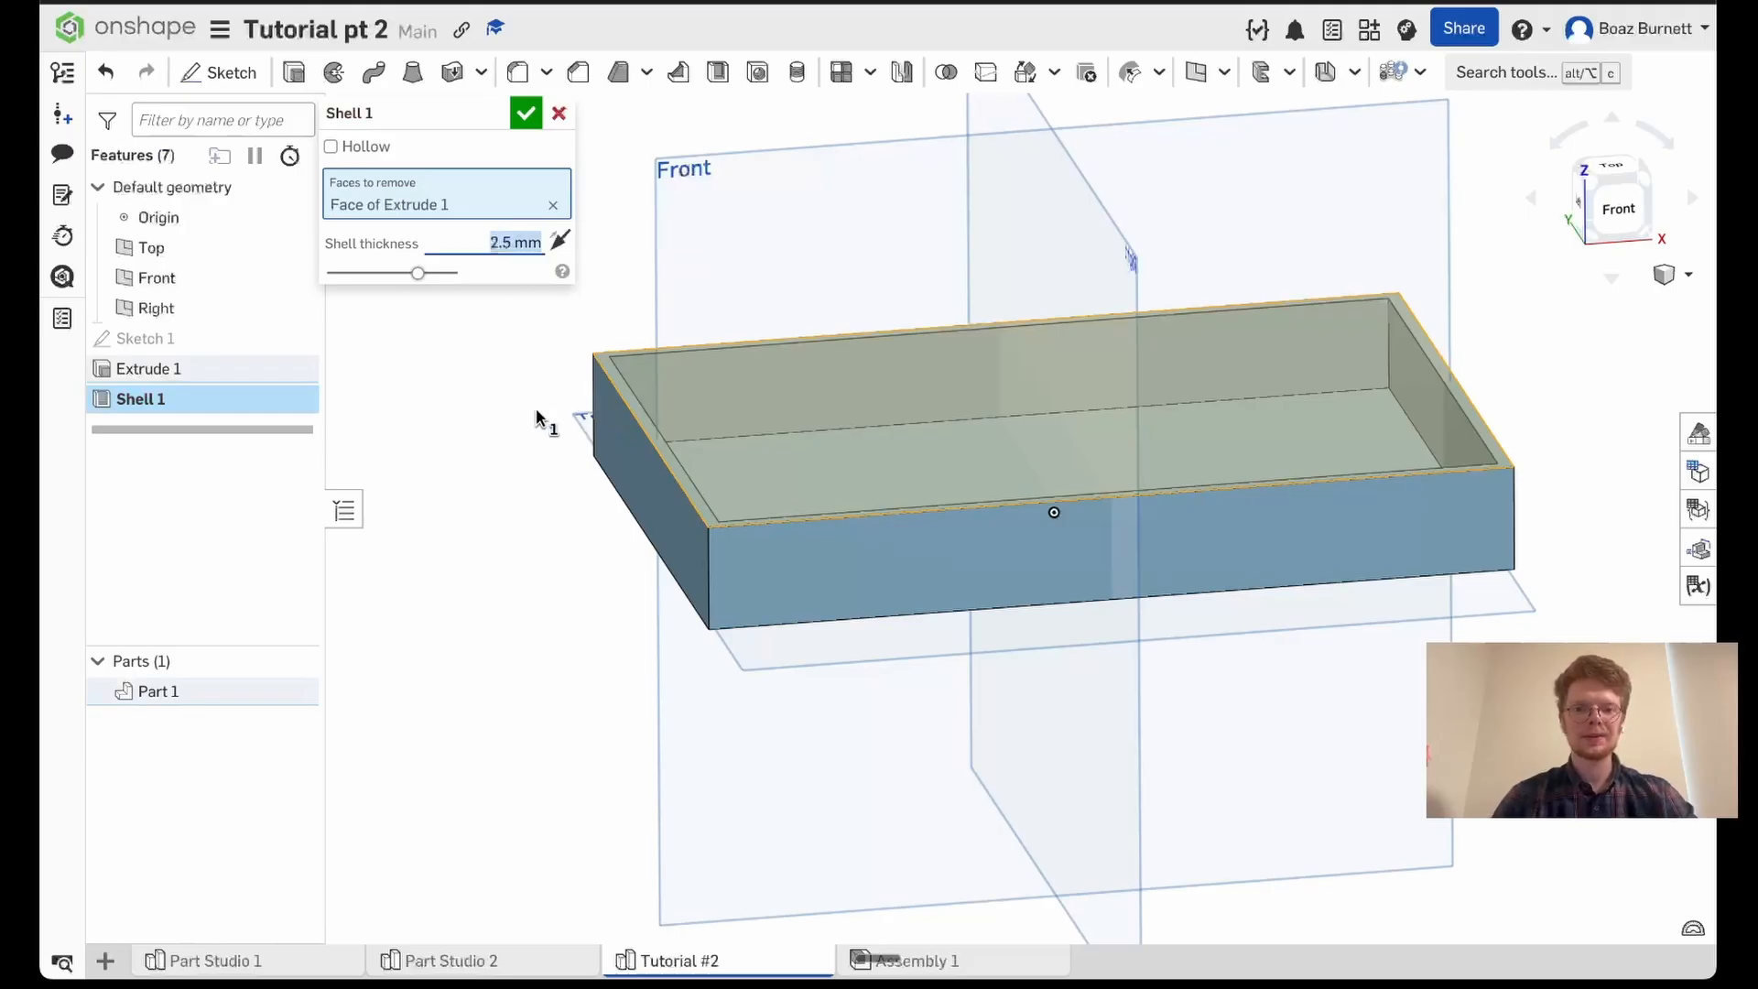
{"action": "type", "text": "5"}
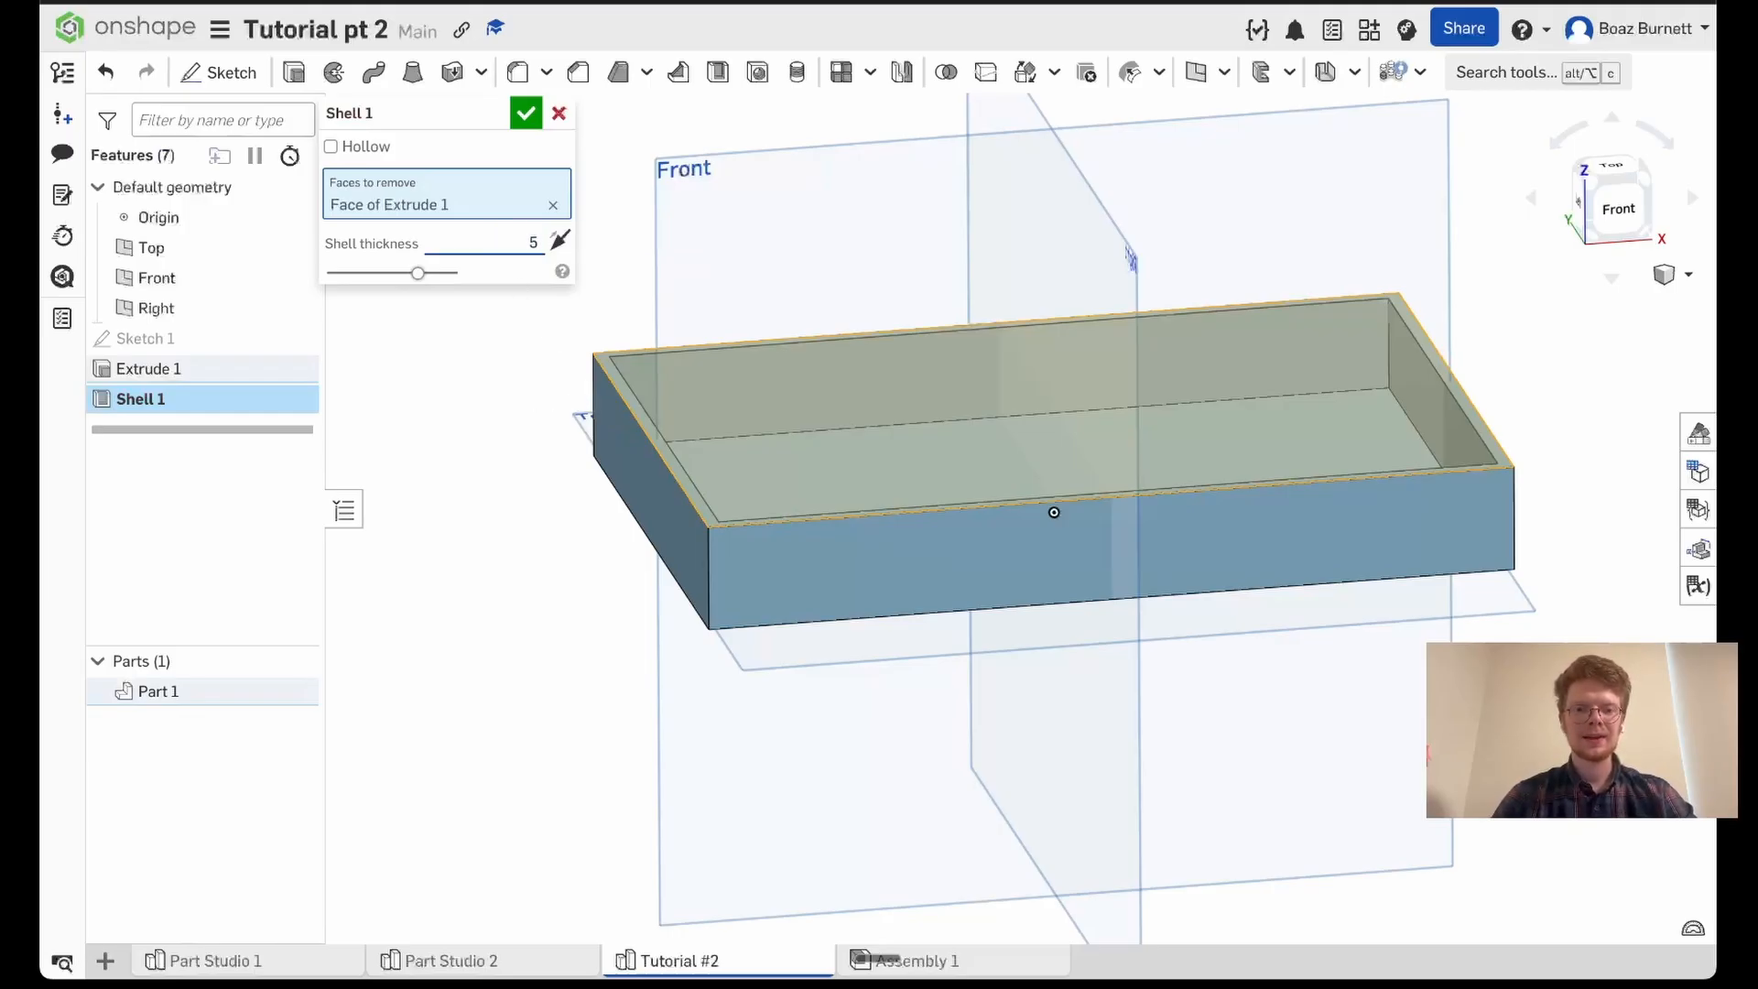
{"action": "type", "text": " mm"}
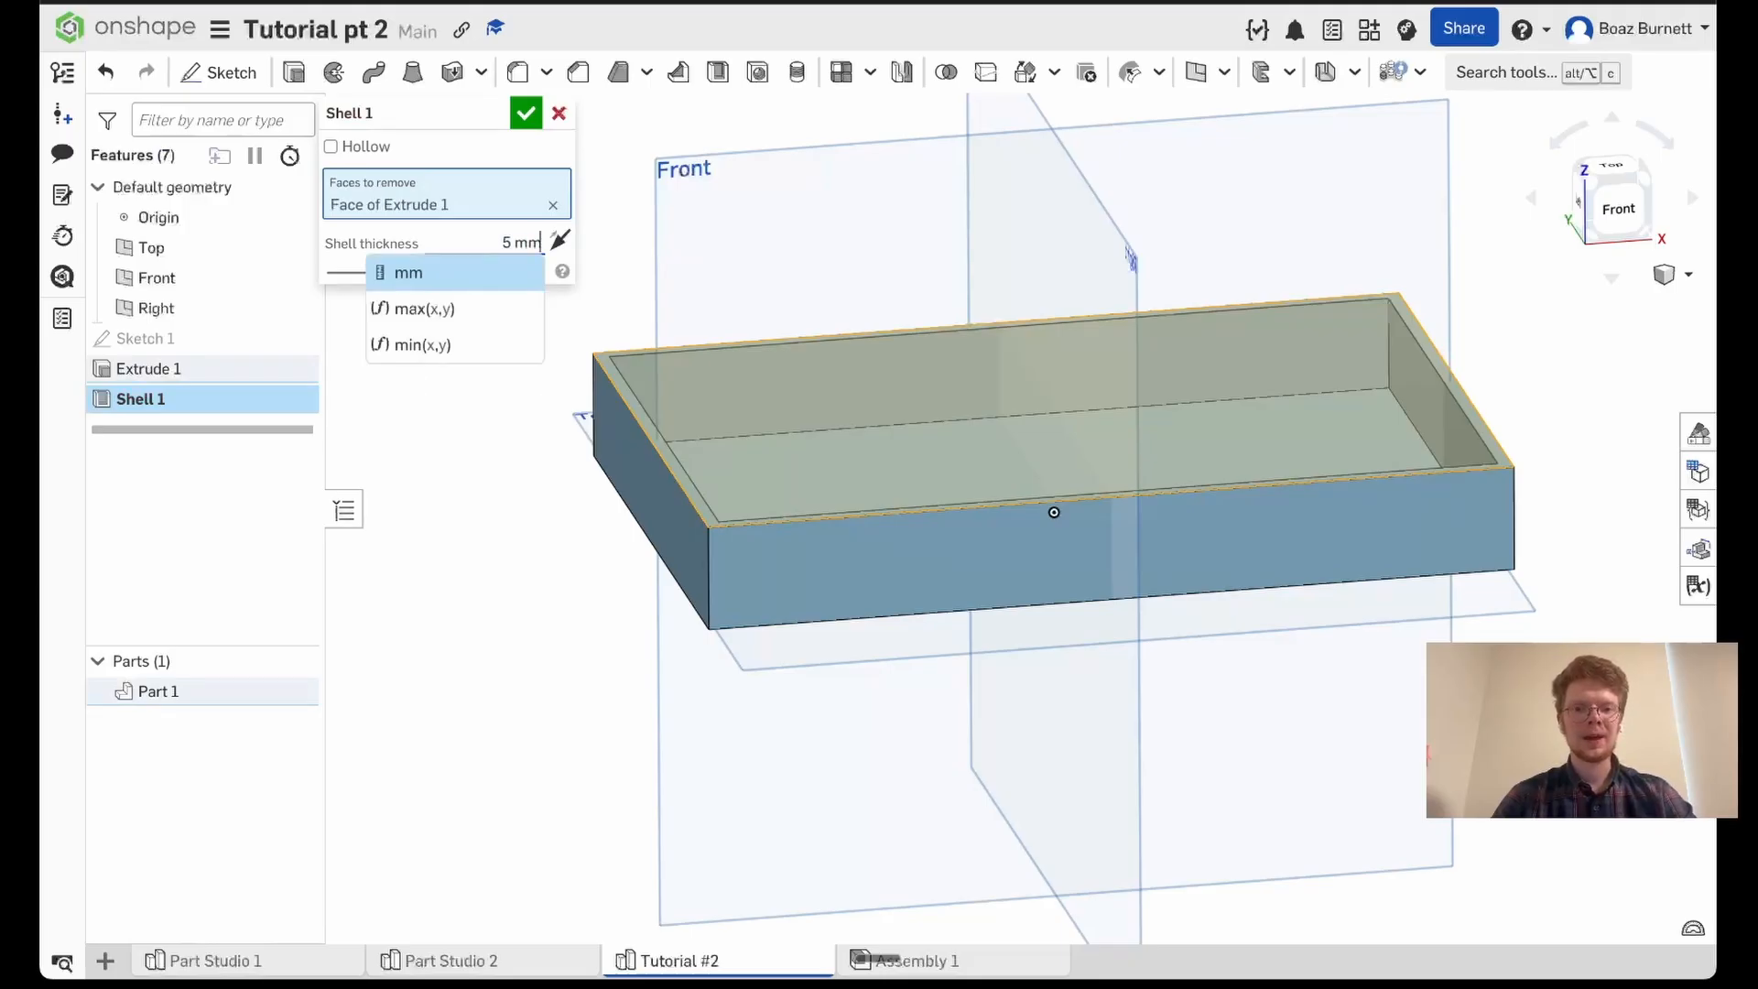
{"action": "key", "text": "Return"}
{"action": "key", "text": "Return"}
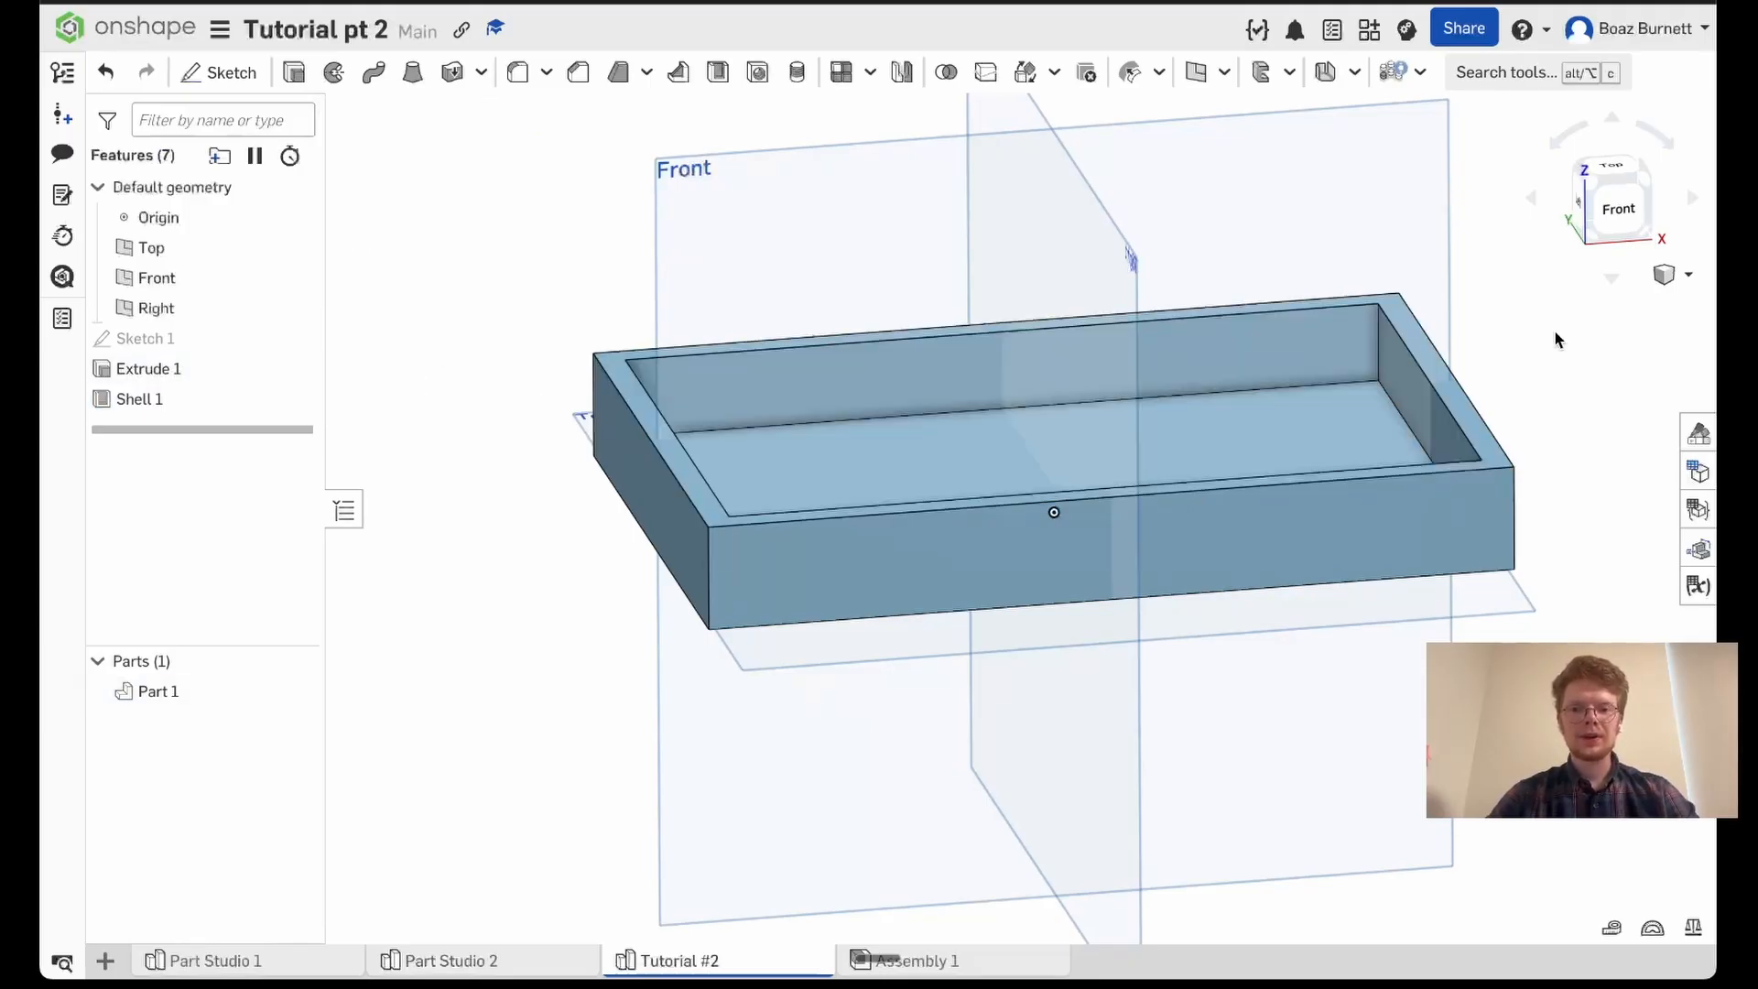
- Start an edge fillet with a 20 mm radius on one inner vertical corner edge of the tray
{"action": "right_click_drag", "start_coordinate": [1554, 331], "coordinate": [1562, 377]}
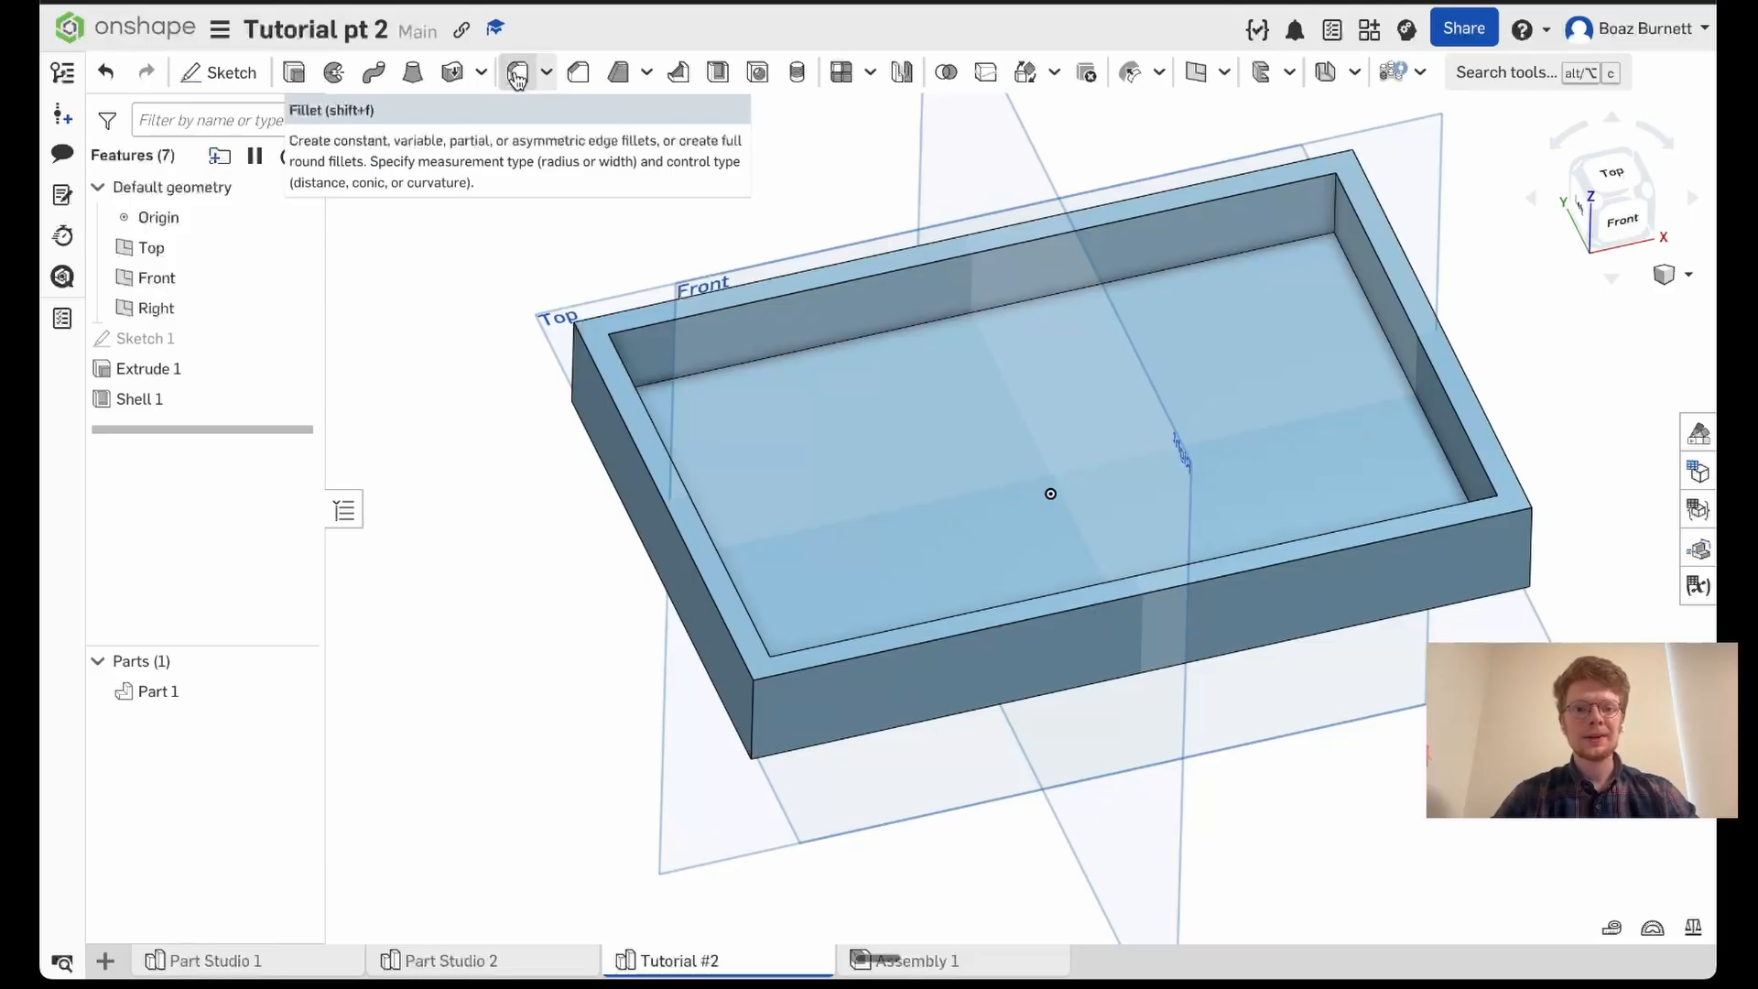
{"action": "left_click", "coordinate": [1480, 74]}
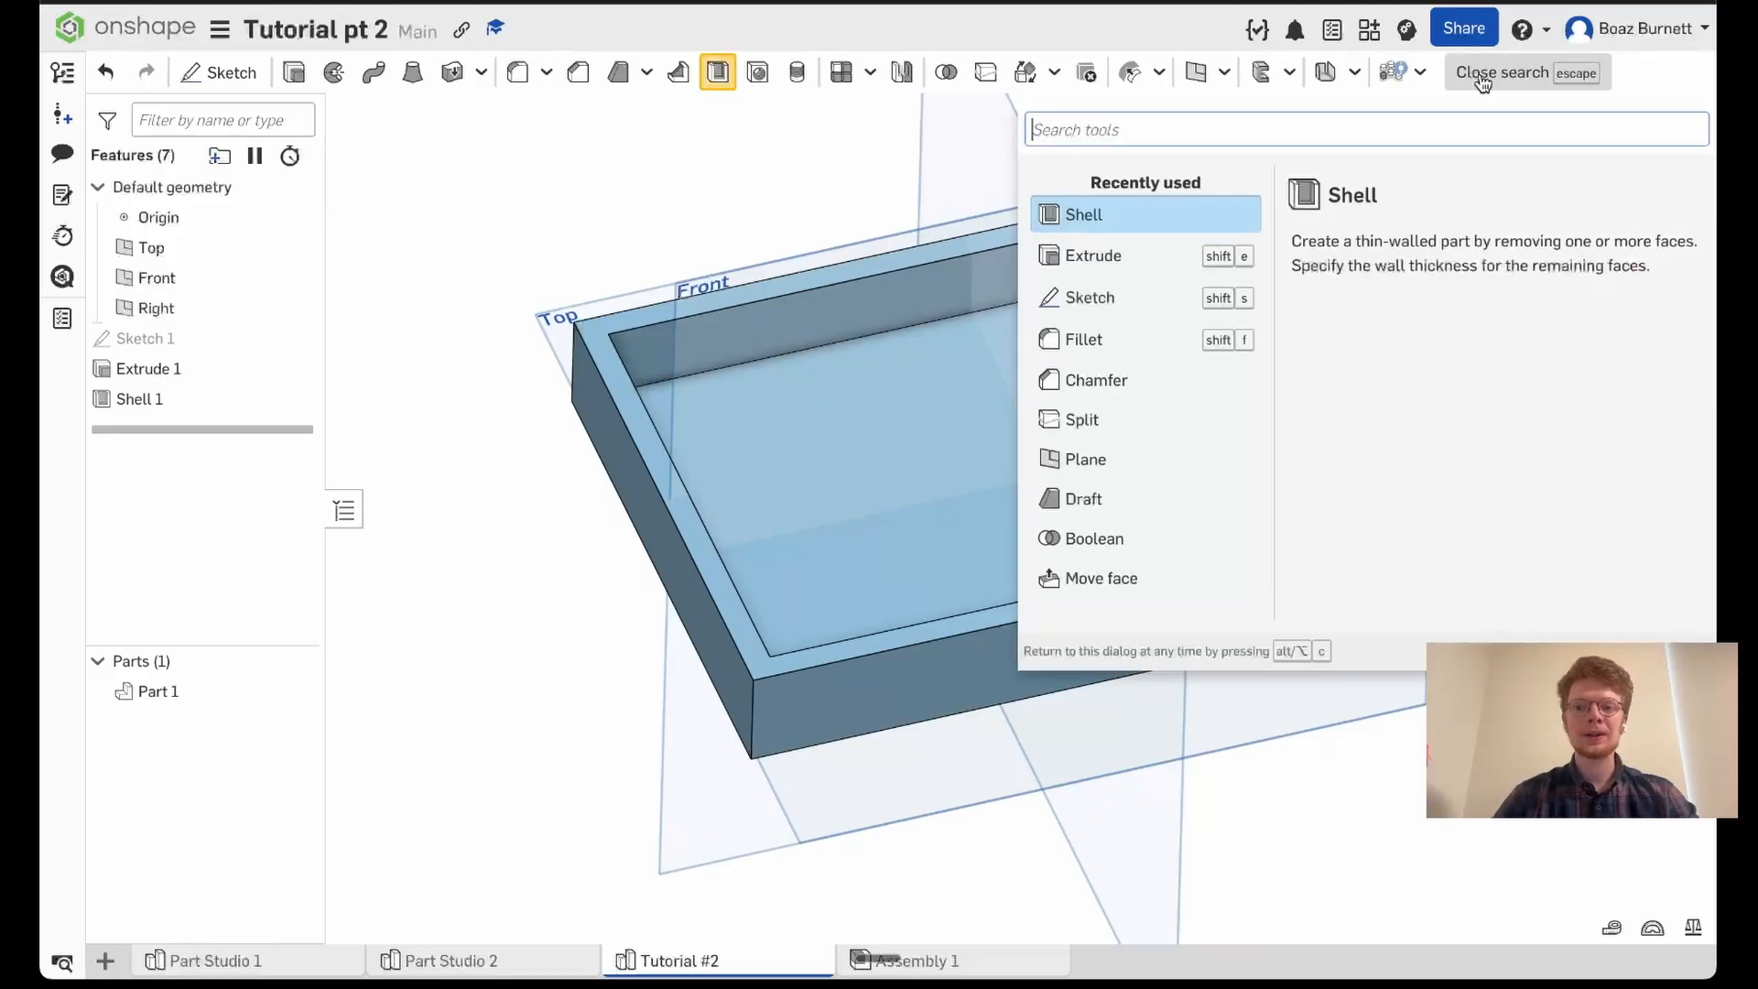
{"action": "type", "text": "fill"}
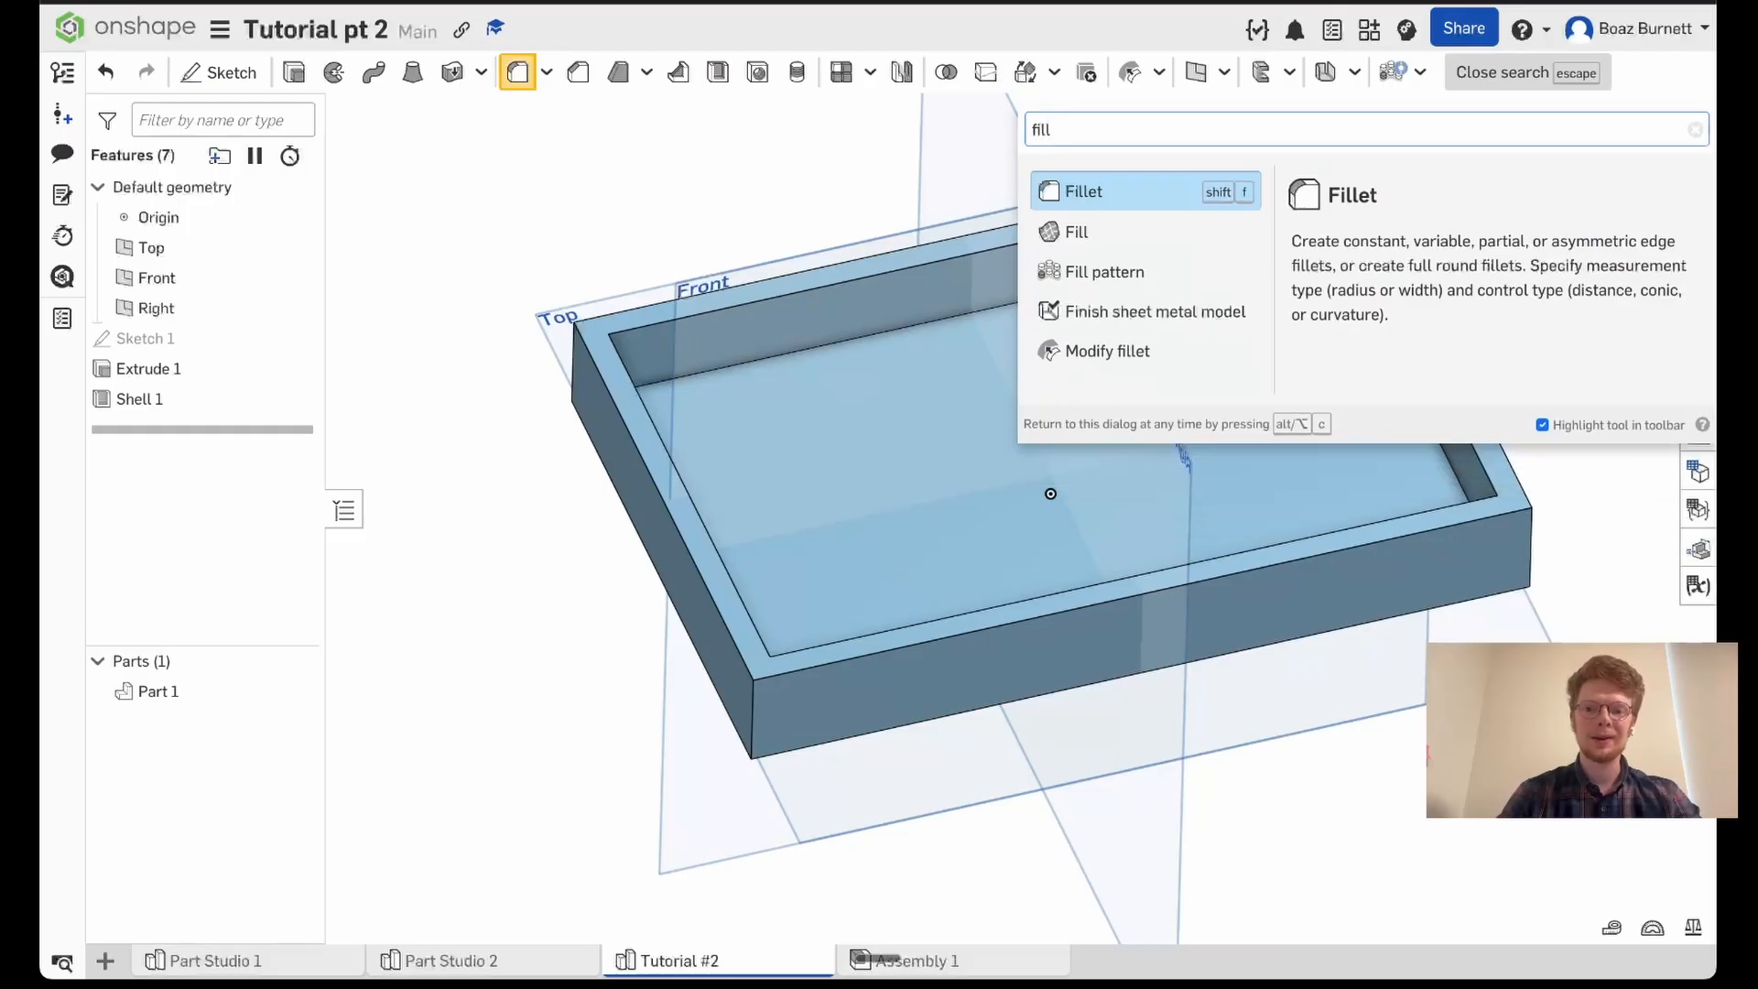
{"action": "key", "text": "Return"}
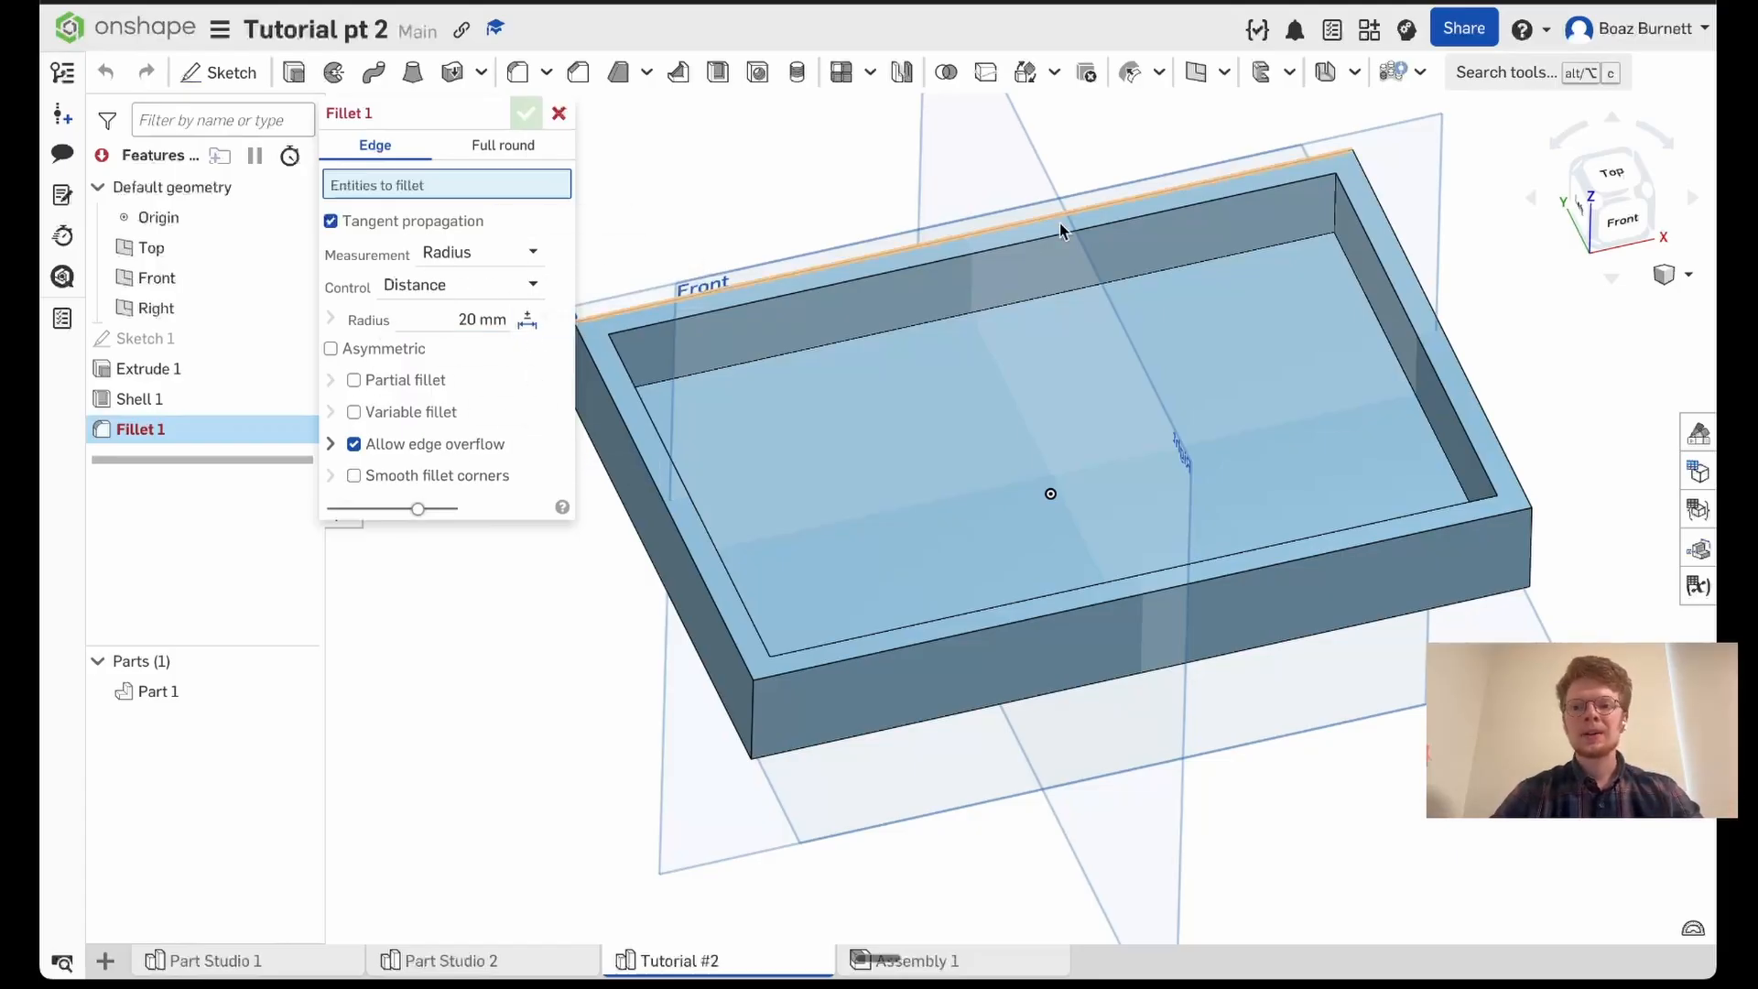
{"action": "right_click_drag", "start_coordinate": [1130, 222], "coordinate": [1152, 212]}
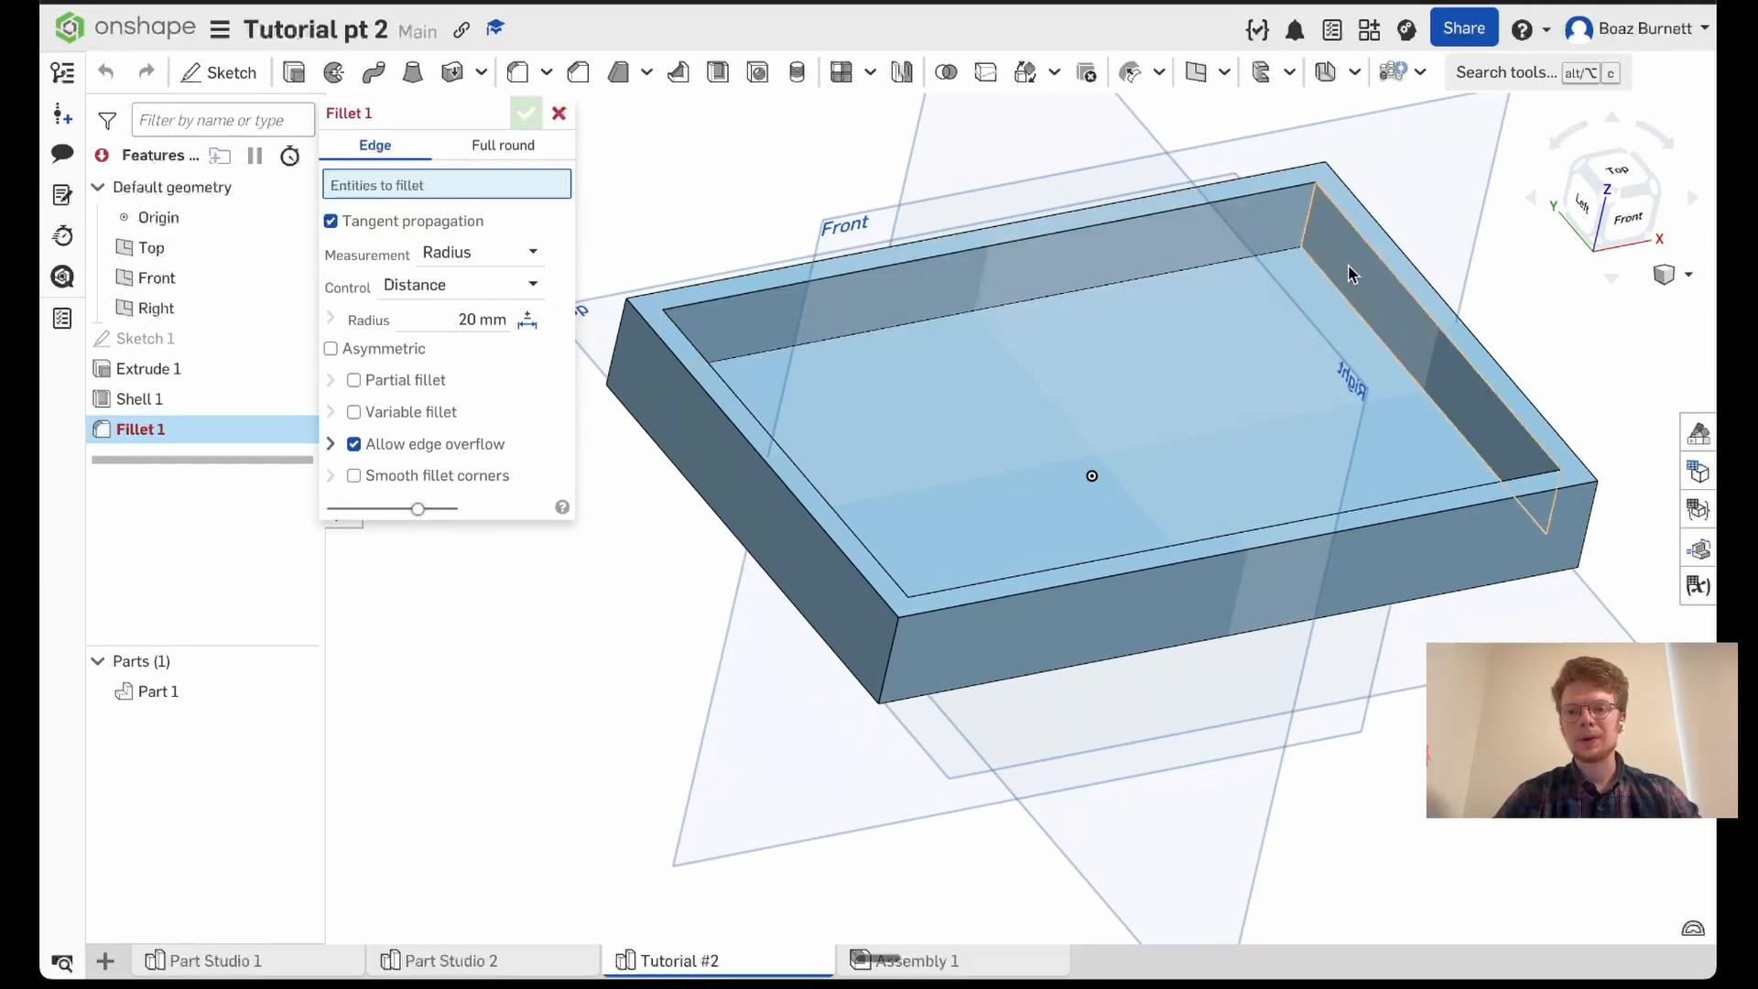
{"action": "left_click", "coordinate": [1309, 219]}
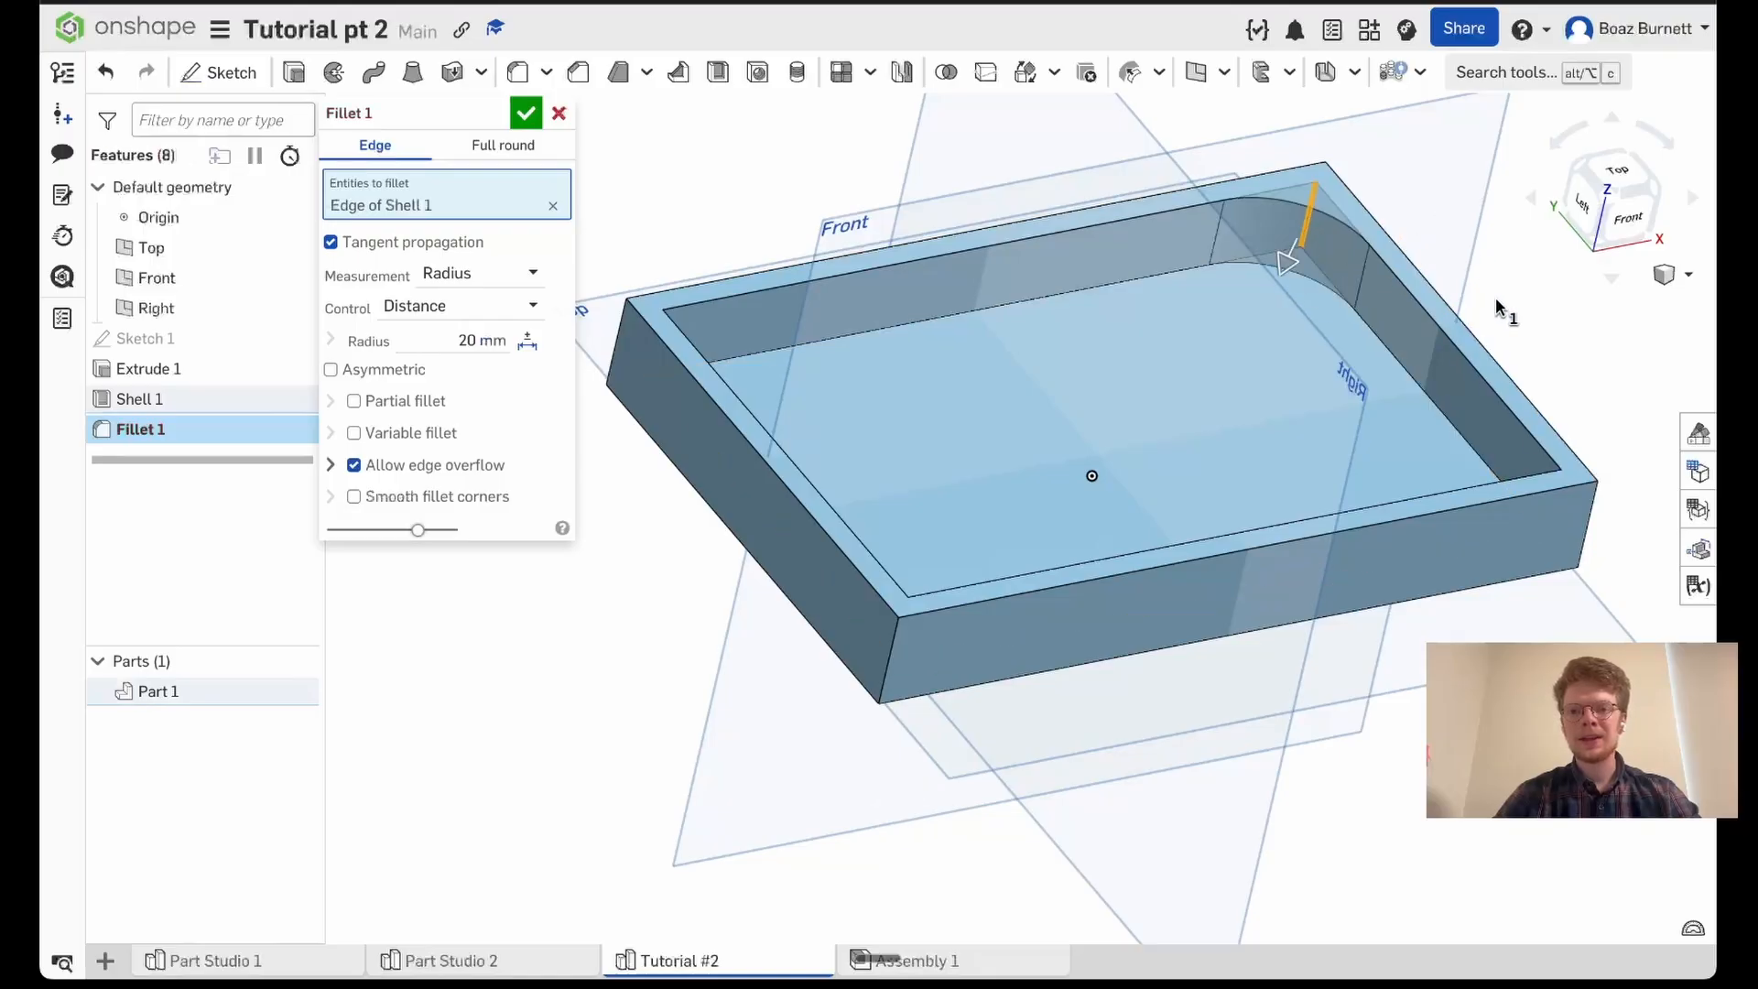
- Add the other three inner vertical corner edges and apply the fillet with a 20 mm radius
{"action": "right_click_drag", "start_coordinate": [1511, 314], "coordinate": [1468, 322]}
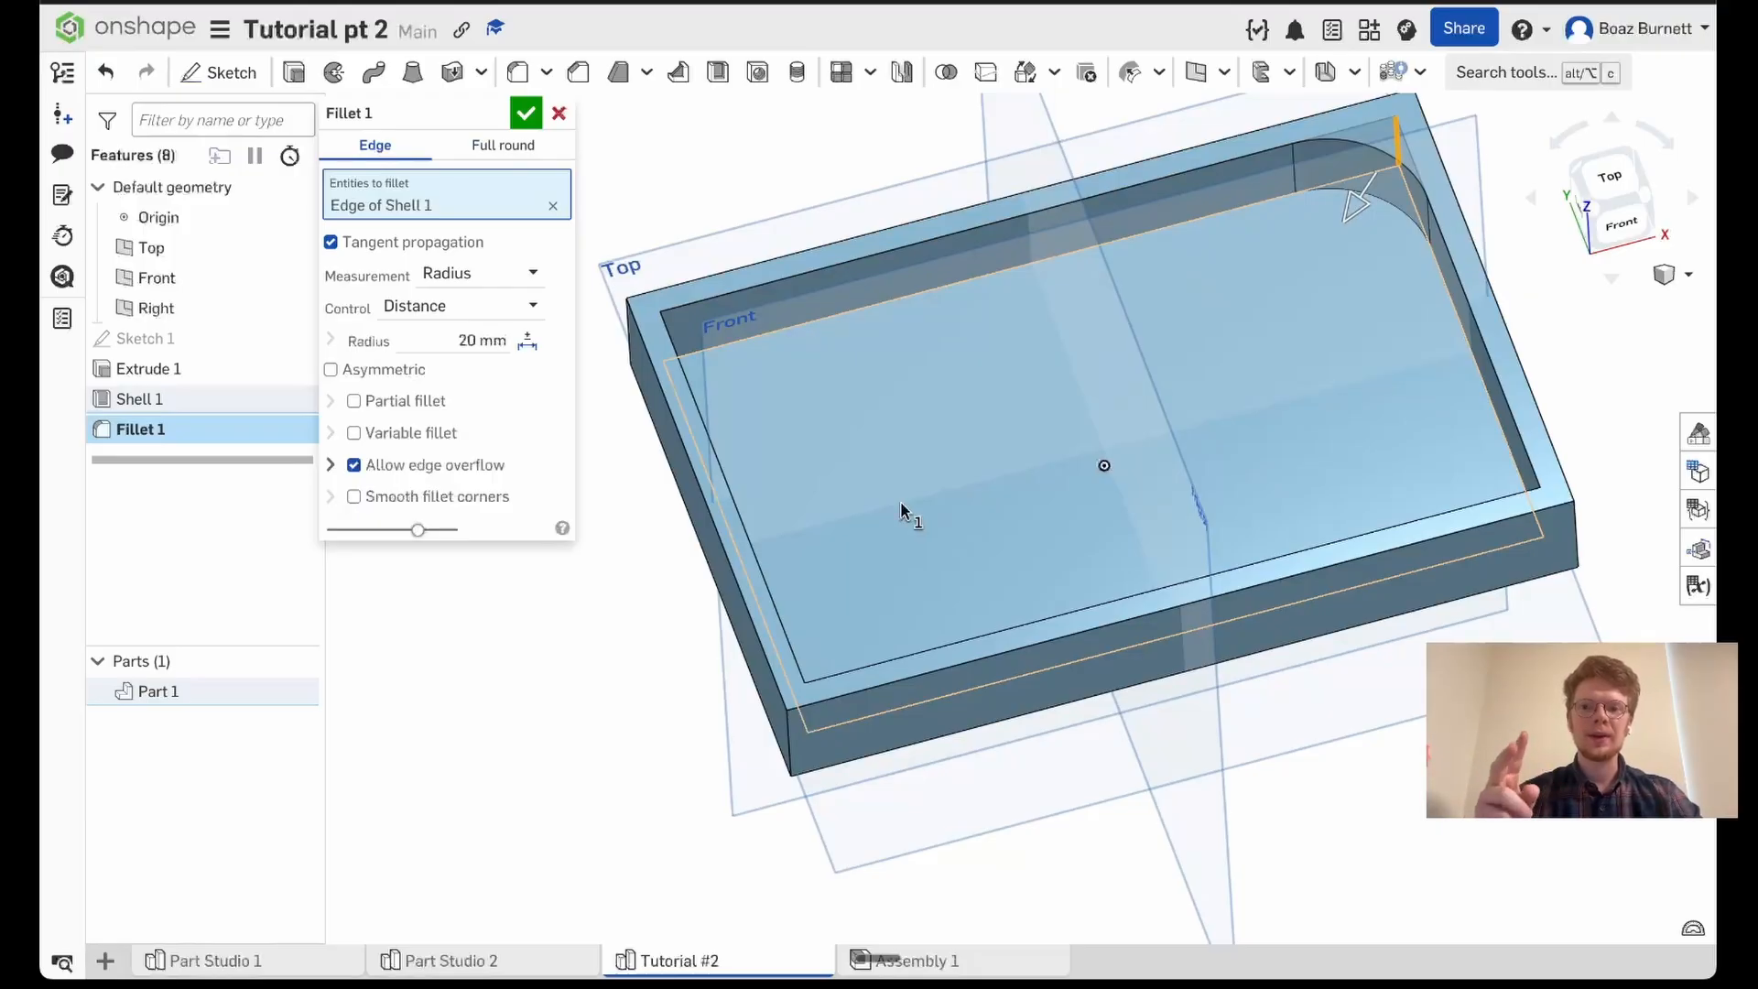
{"action": "right_click_drag", "start_coordinate": [903, 505], "coordinate": [846, 500]}
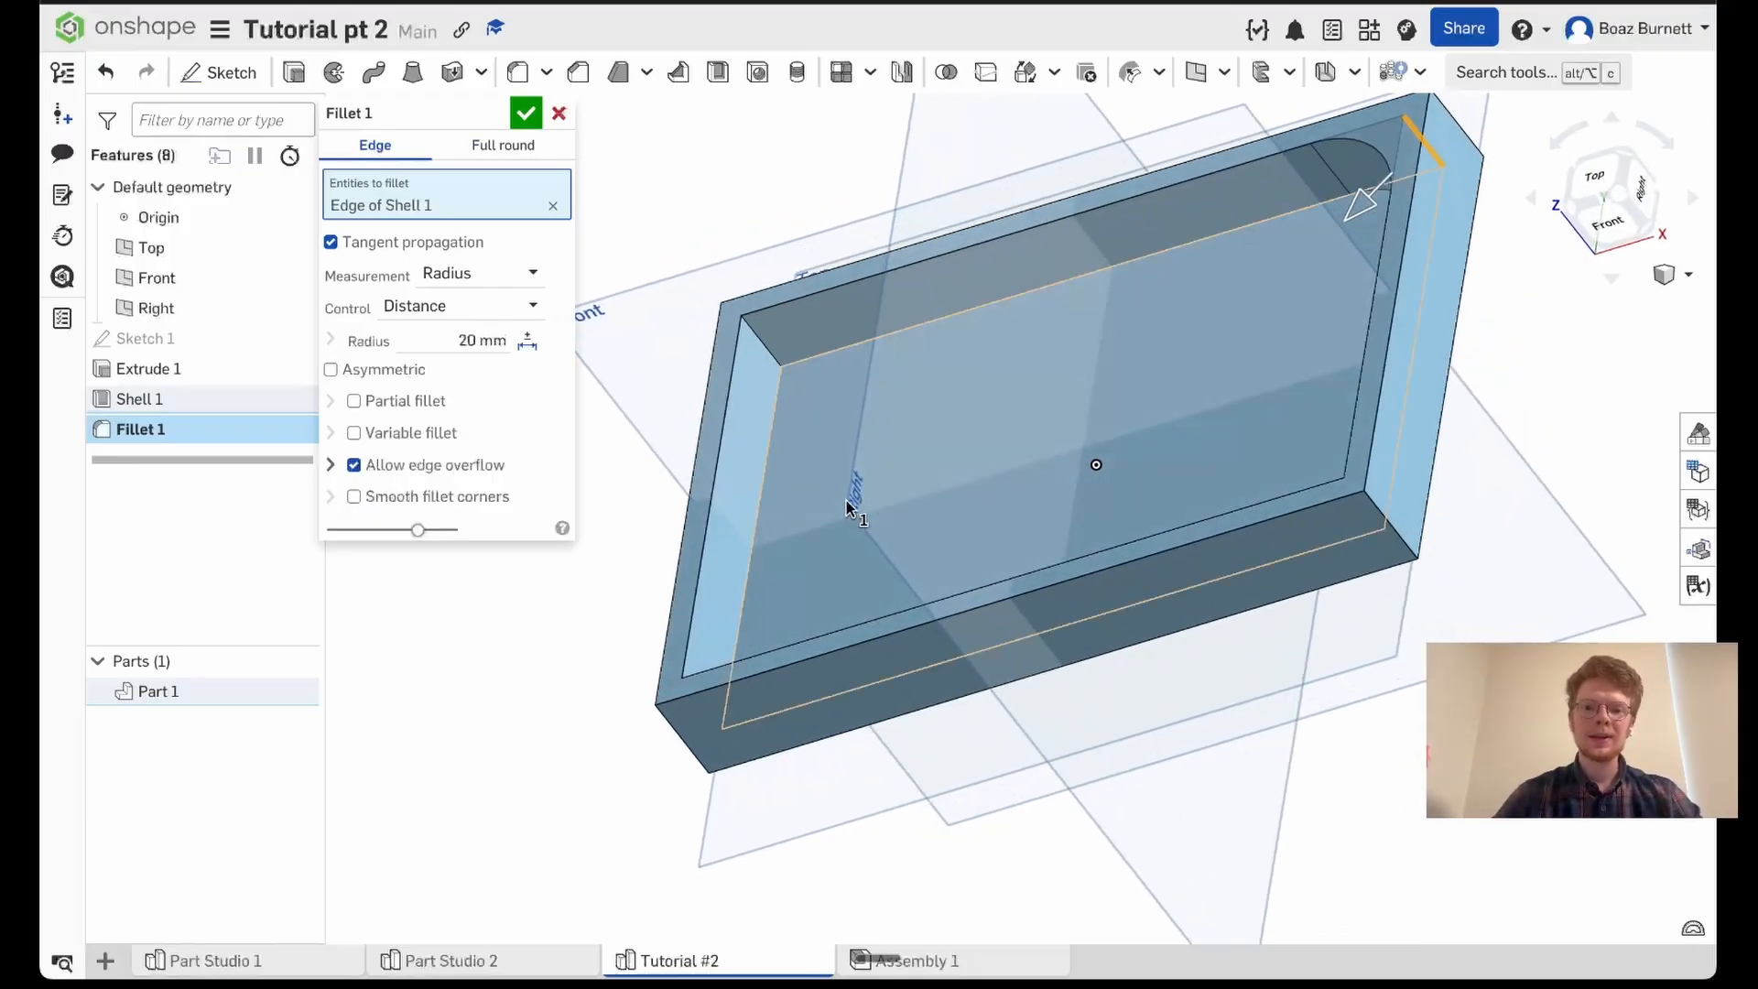
{"action": "left_click", "coordinate": [772, 357]}
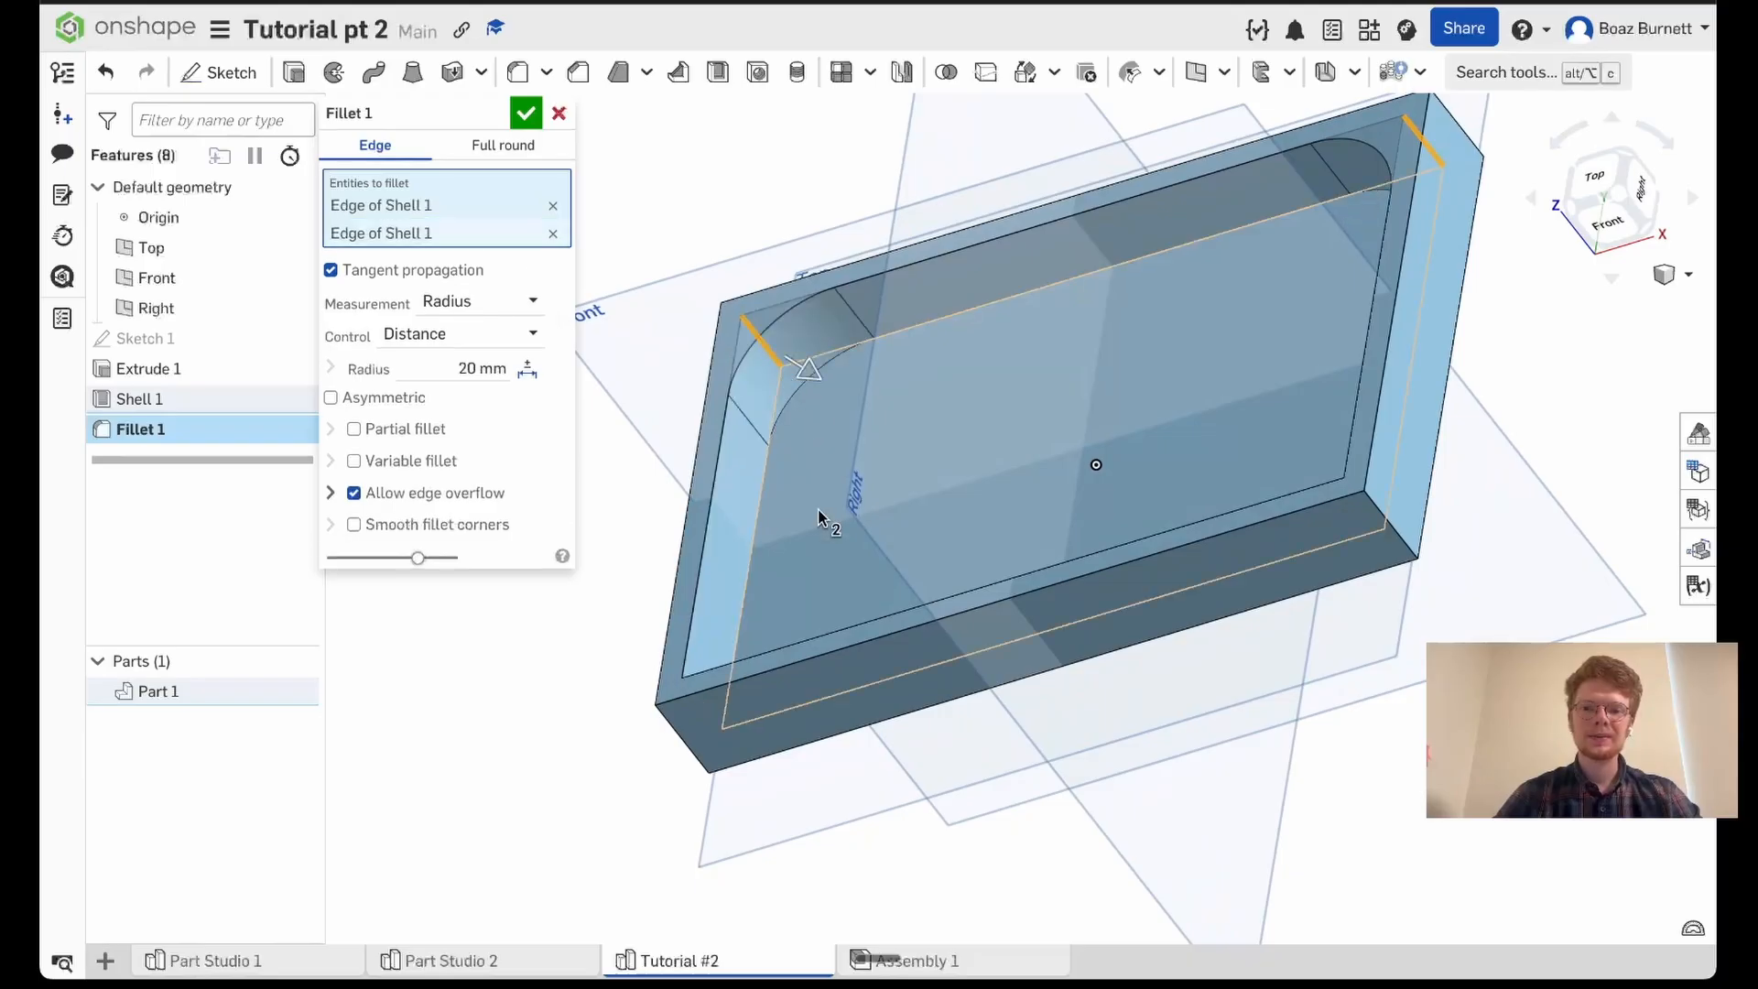
{"action": "right_click_drag", "start_coordinate": [821, 515], "coordinate": [978, 580]}
{"action": "left_click", "coordinate": [759, 152]}
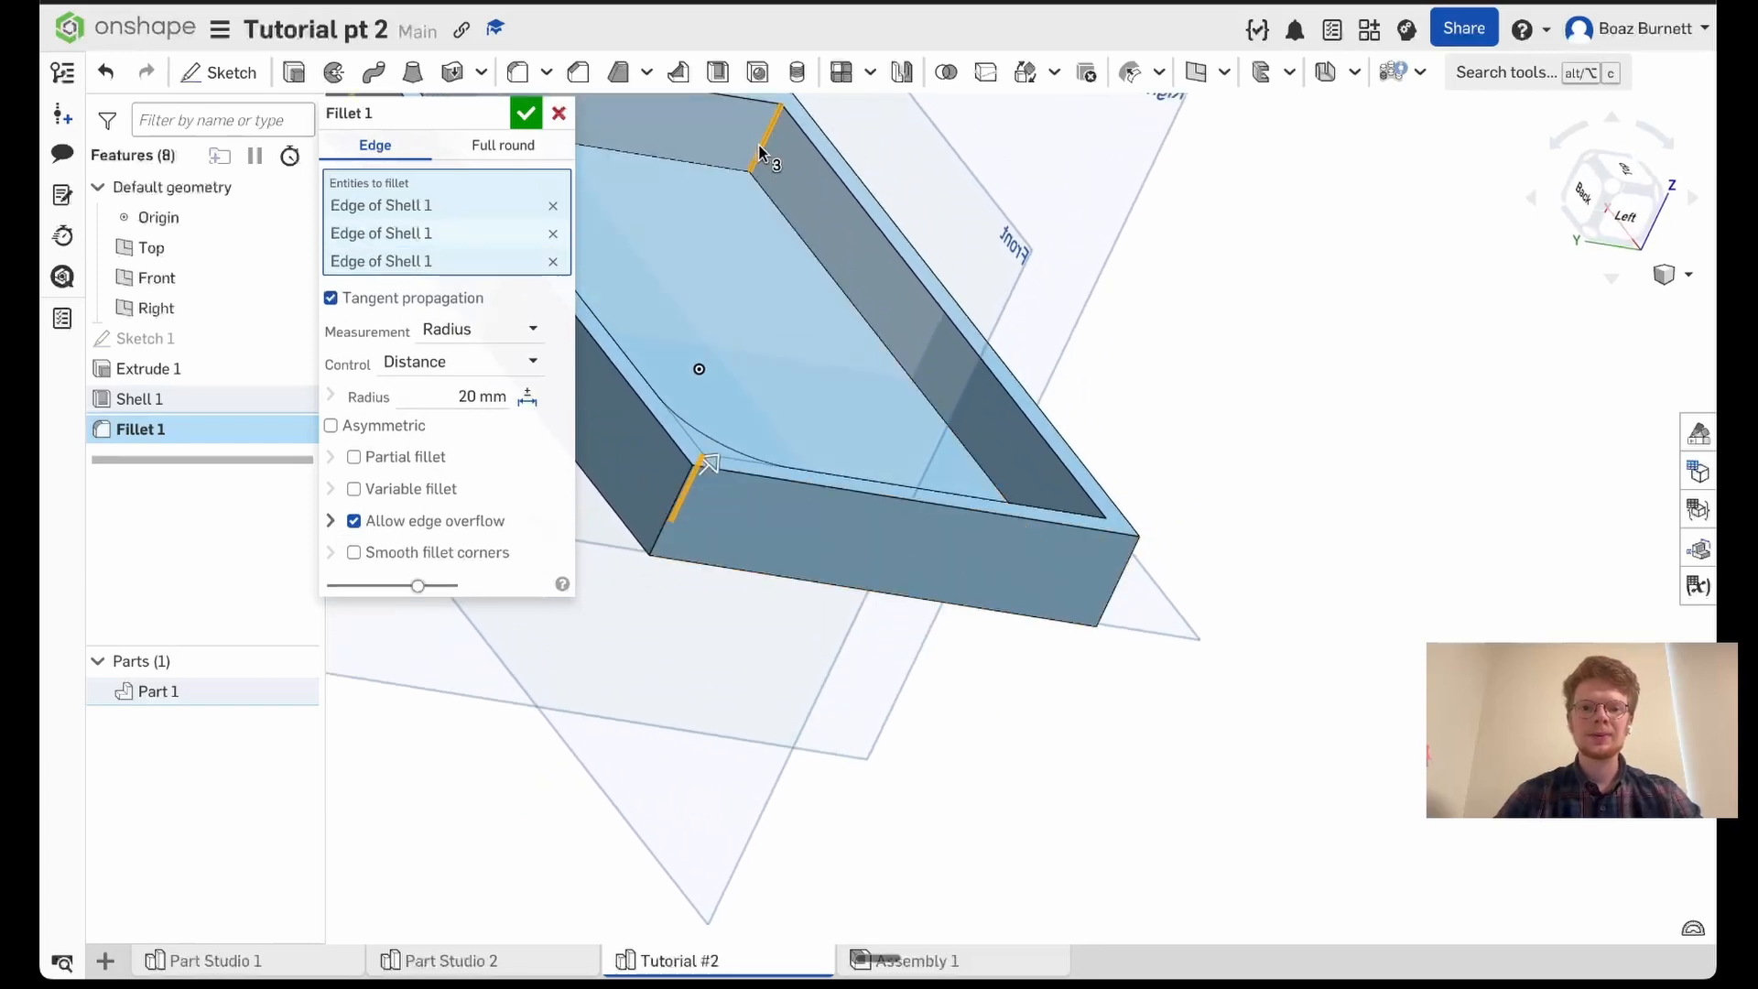
{"action": "middle_click_drag", "start_coordinate": [759, 153], "coordinate": [997, 289]}
{"action": "right_click_drag", "start_coordinate": [741, 511], "coordinate": [843, 586]}
{"action": "left_click", "coordinate": [893, 339]}
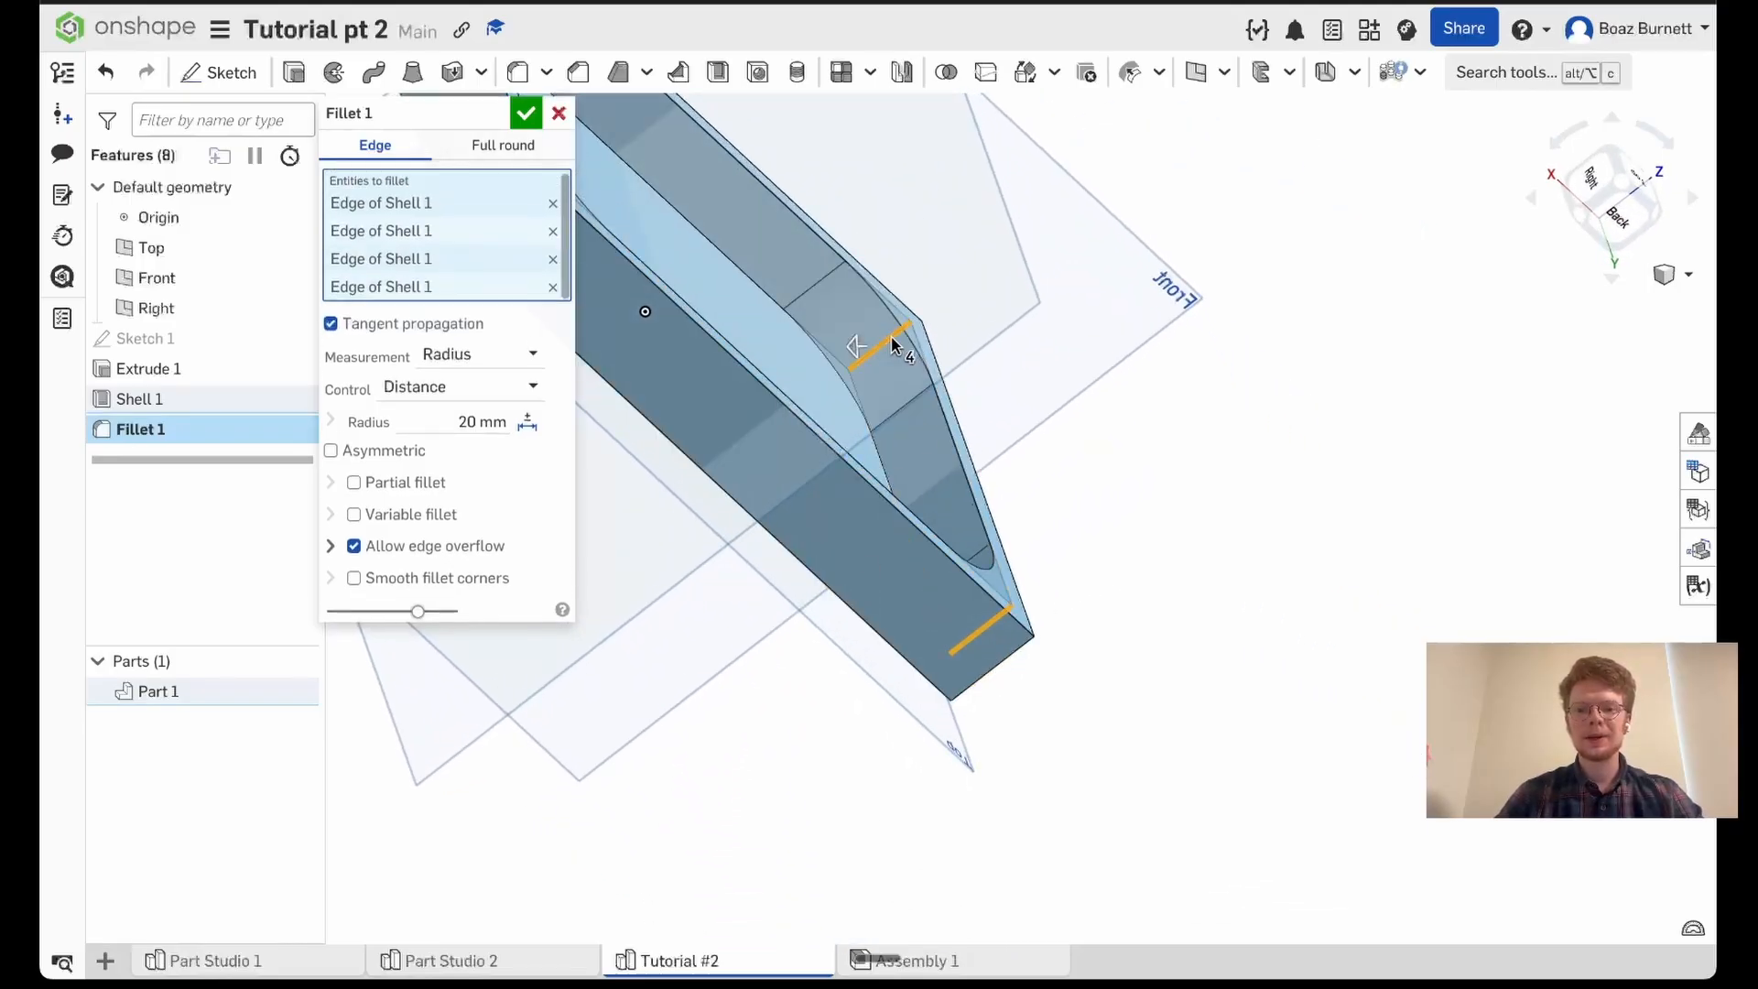
{"action": "left_click", "coordinate": [1619, 188]}
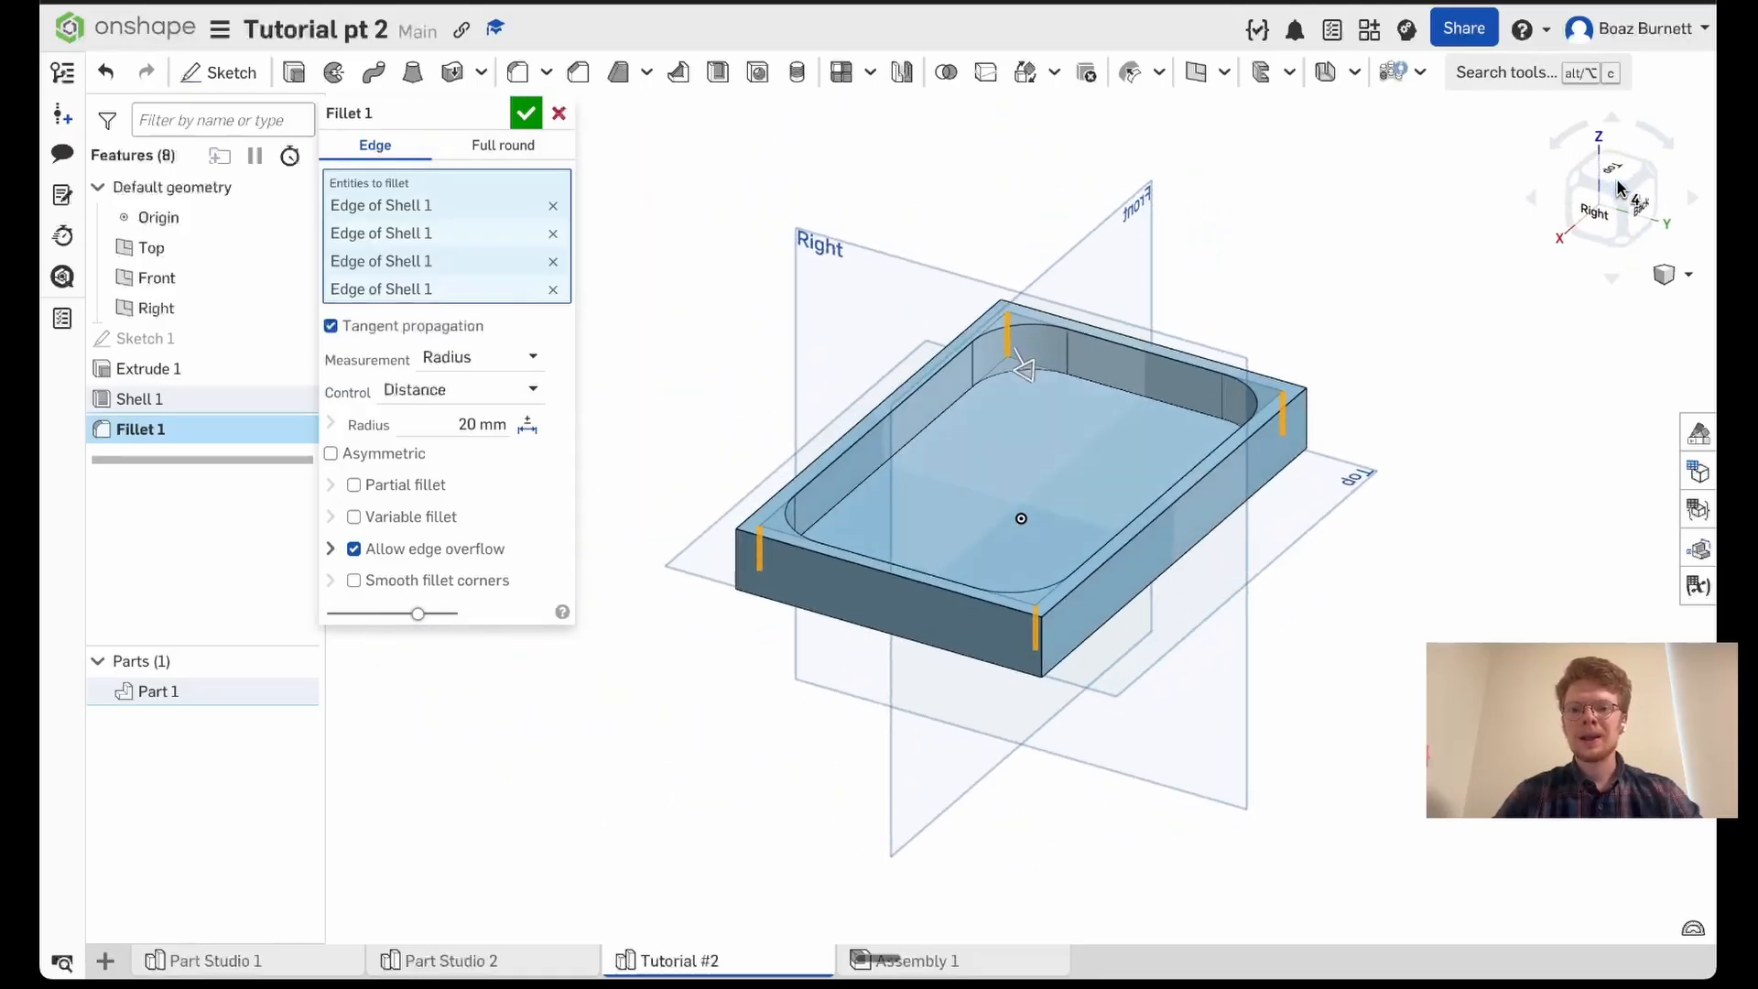
{"action": "left_click", "coordinate": [1654, 174]}
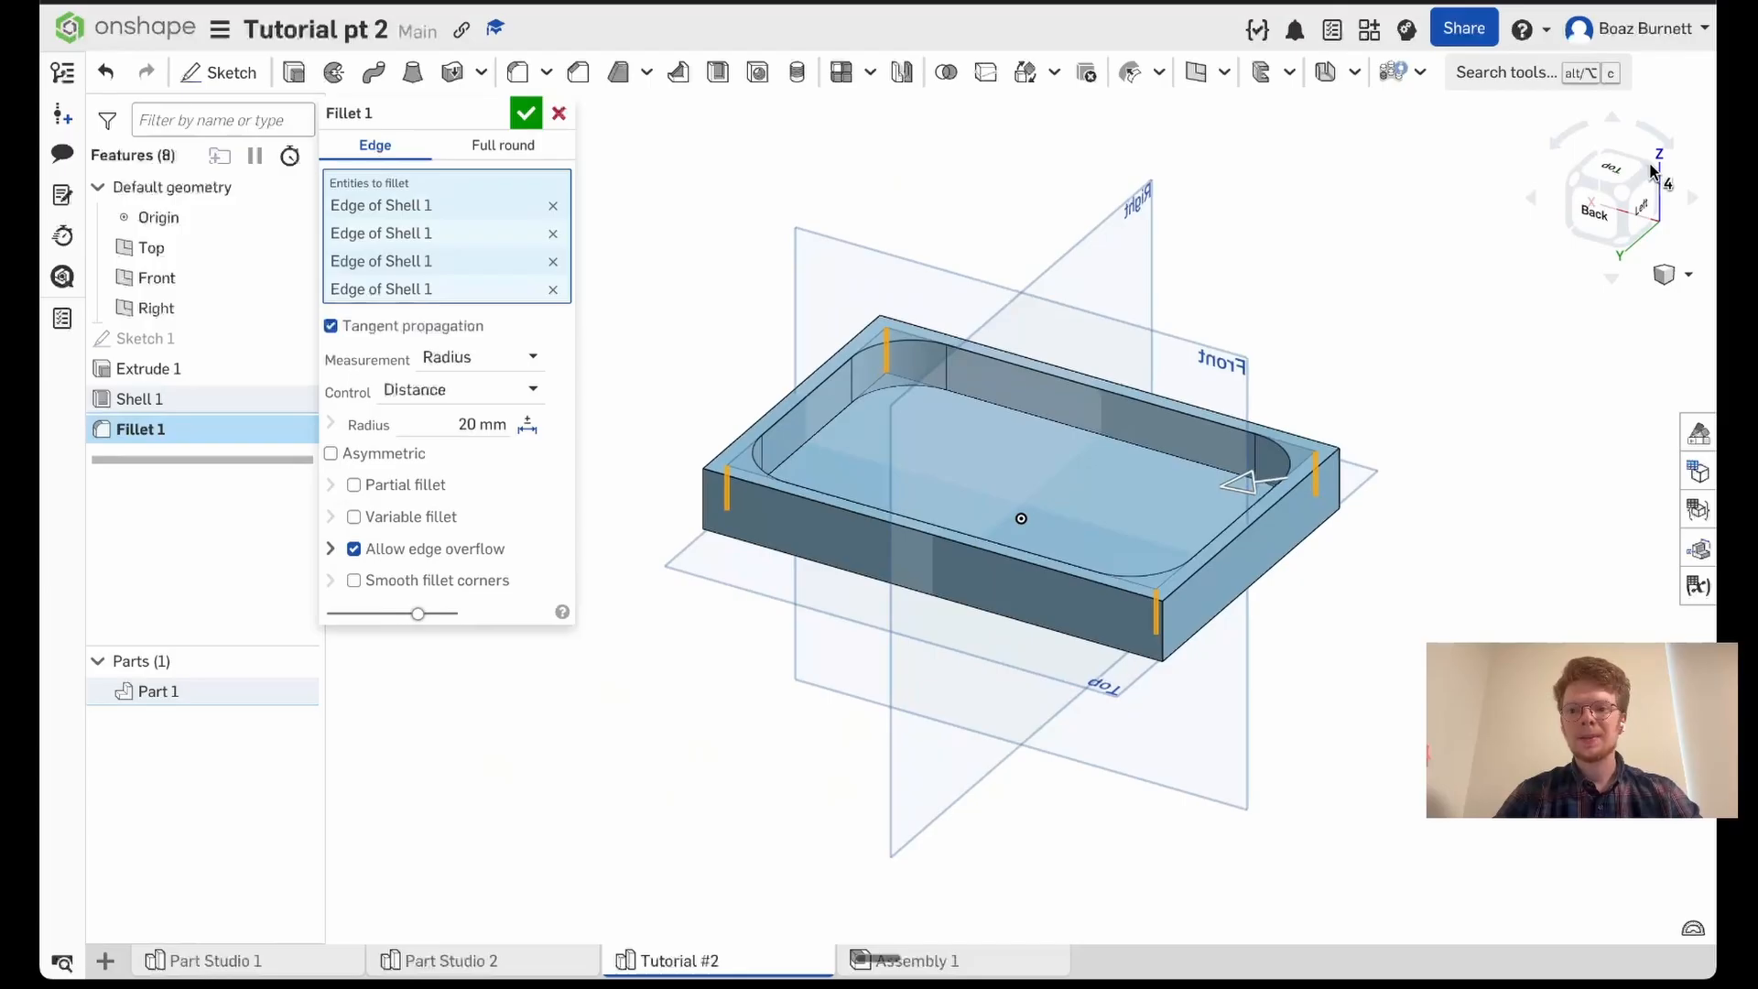
{"action": "left_click", "coordinate": [1618, 174]}
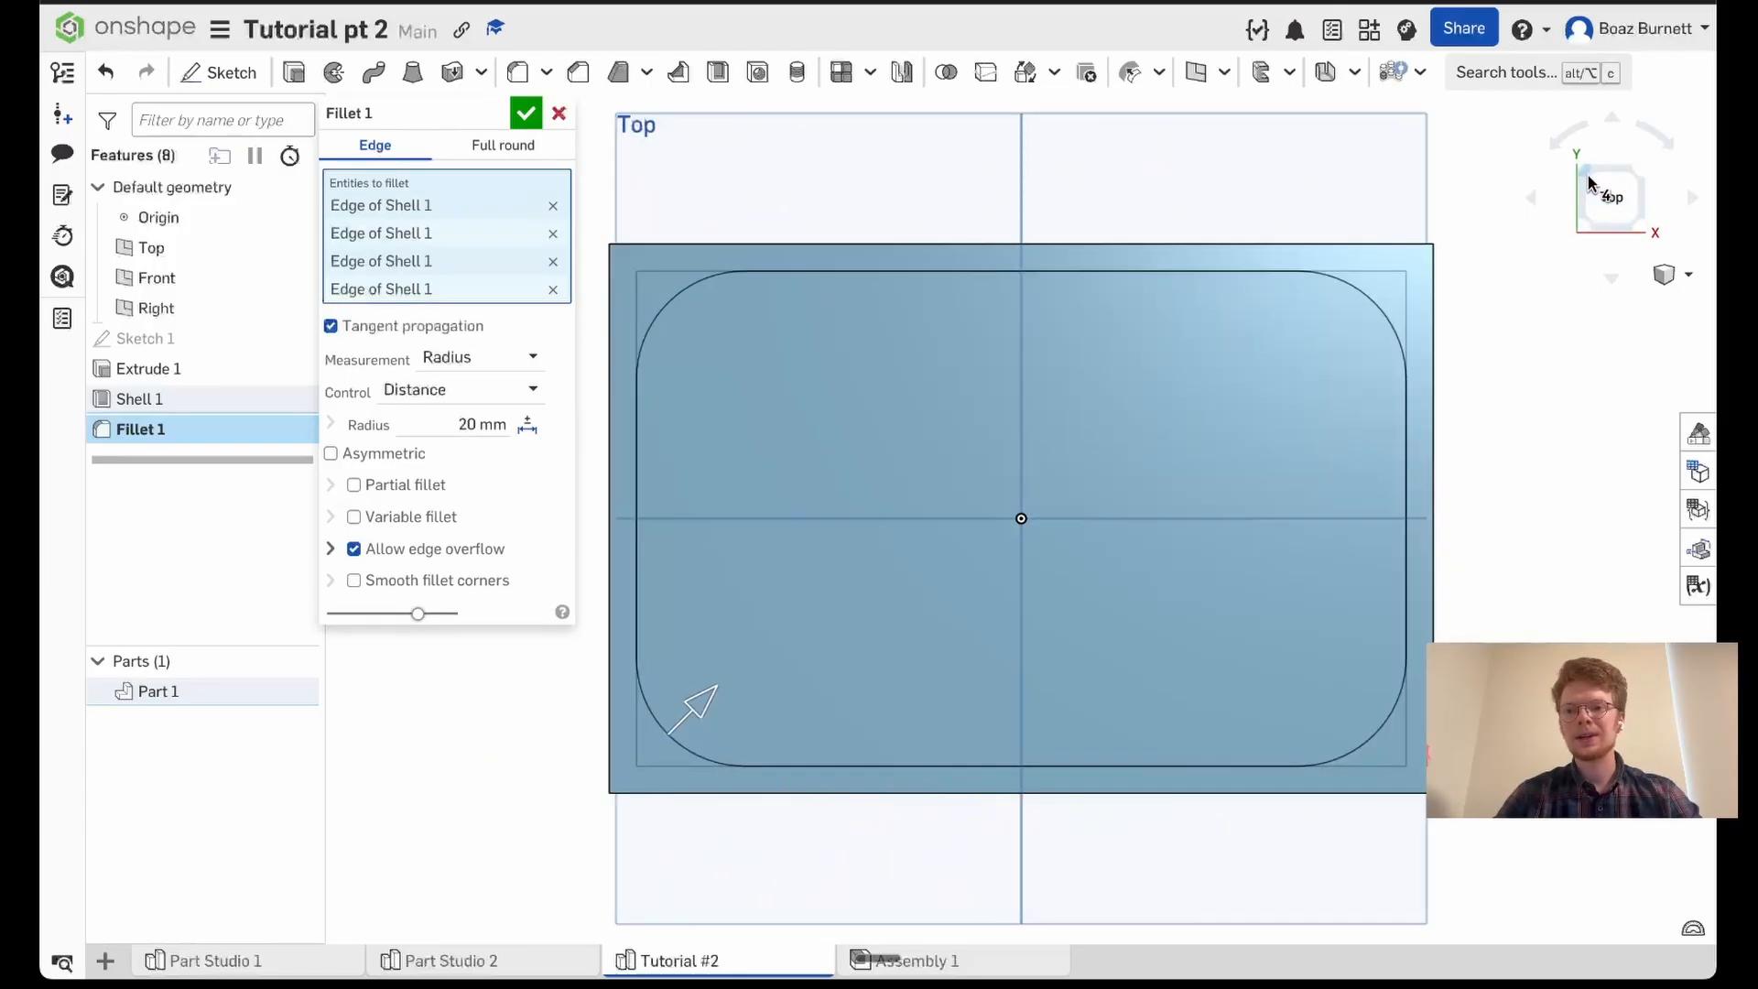
{"action": "left_click", "coordinate": [1576, 203]}
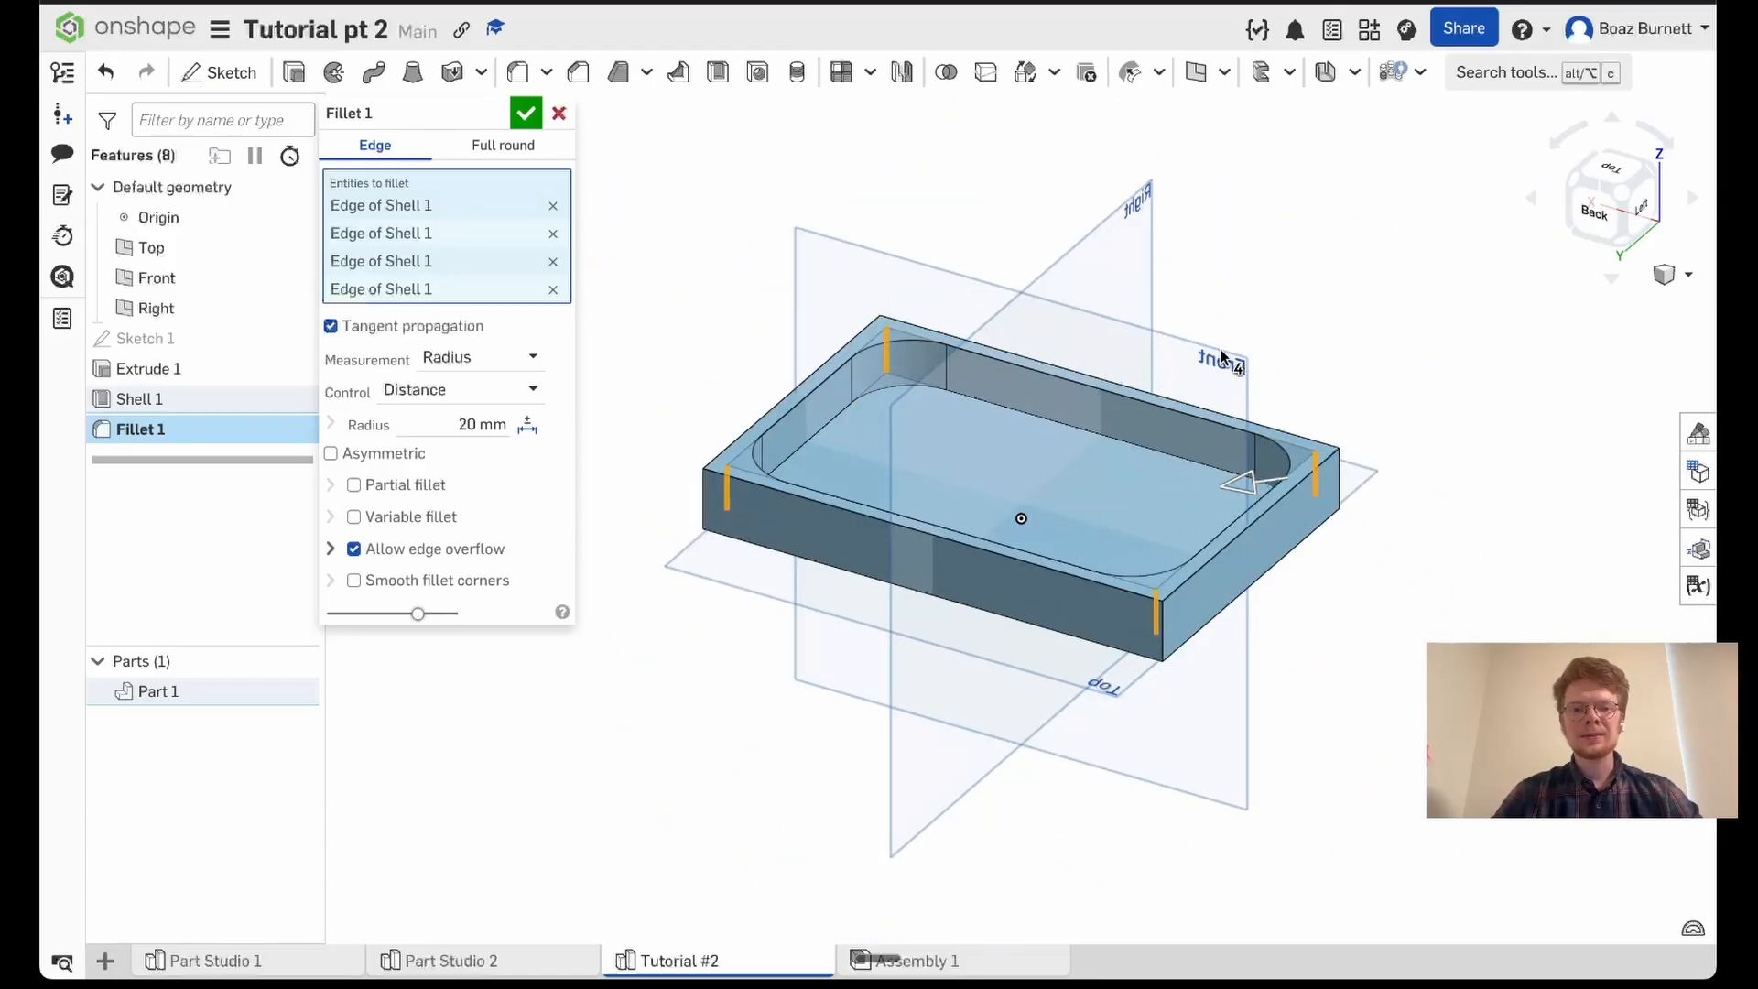
{"action": "left_click", "coordinate": [529, 114]}
- Start a second edge fillet on the tray's four outer vertical corner edges
{"action": "right_click_drag", "start_coordinate": [685, 268], "coordinate": [800, 247]}
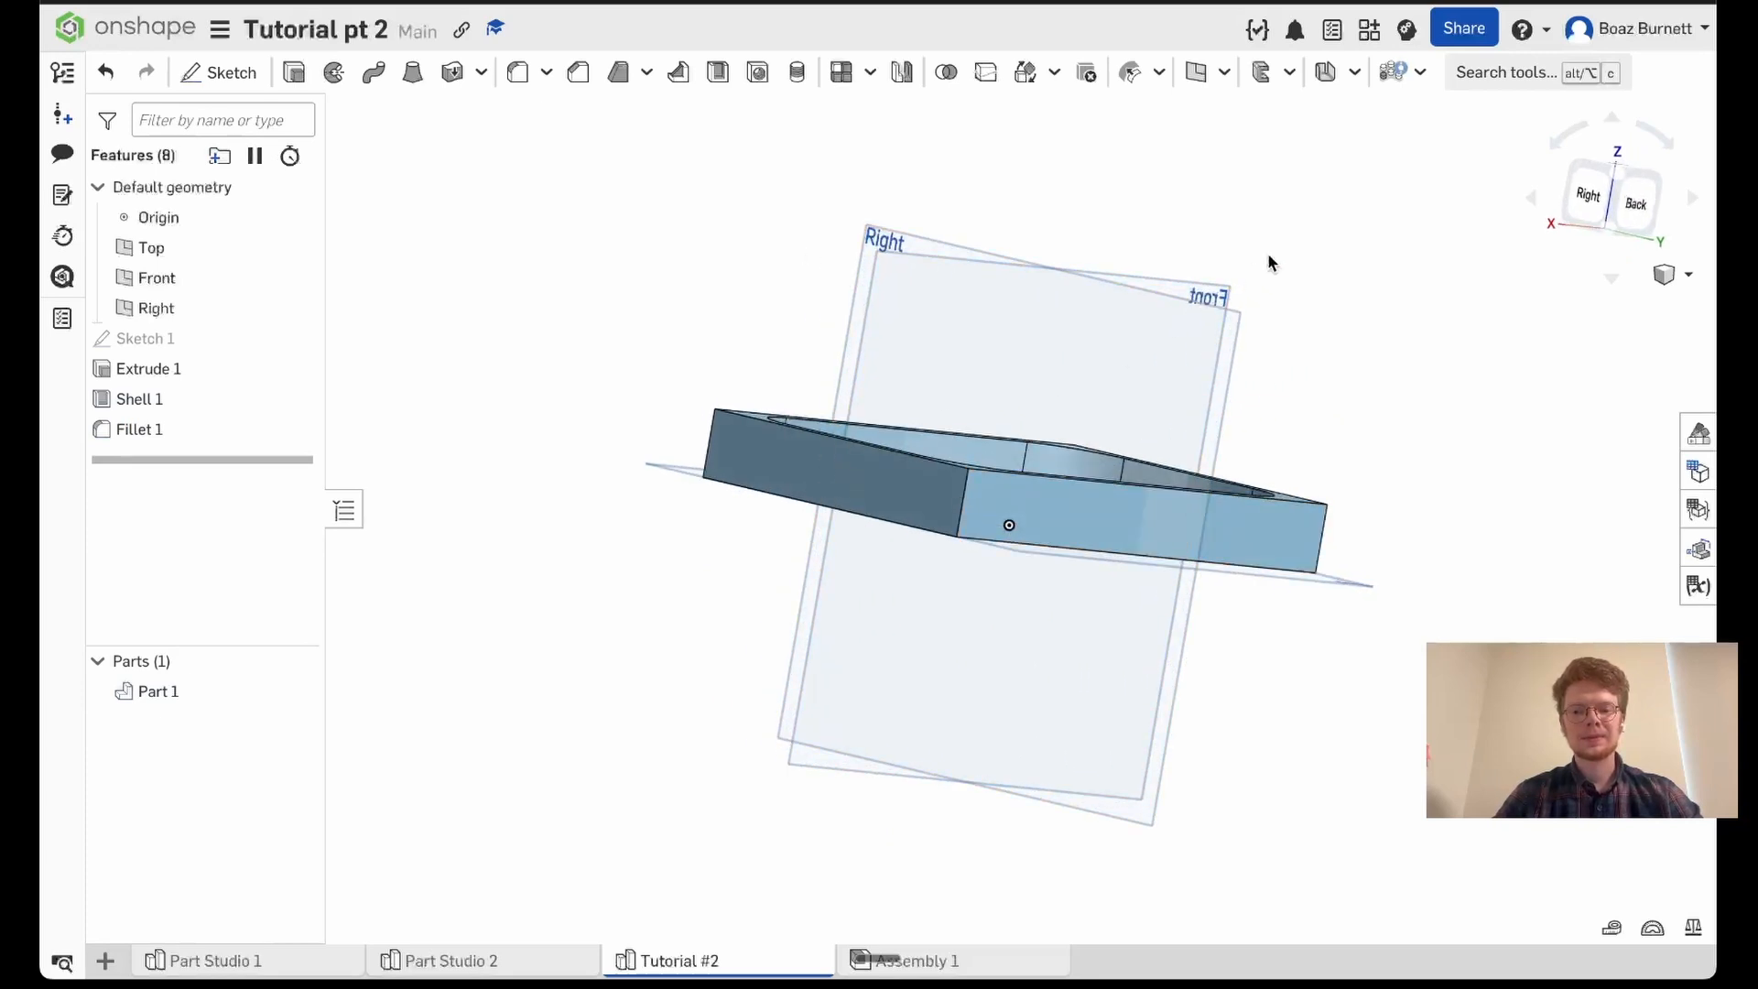
{"action": "right_click_drag", "start_coordinate": [1267, 253], "coordinate": [1252, 328]}
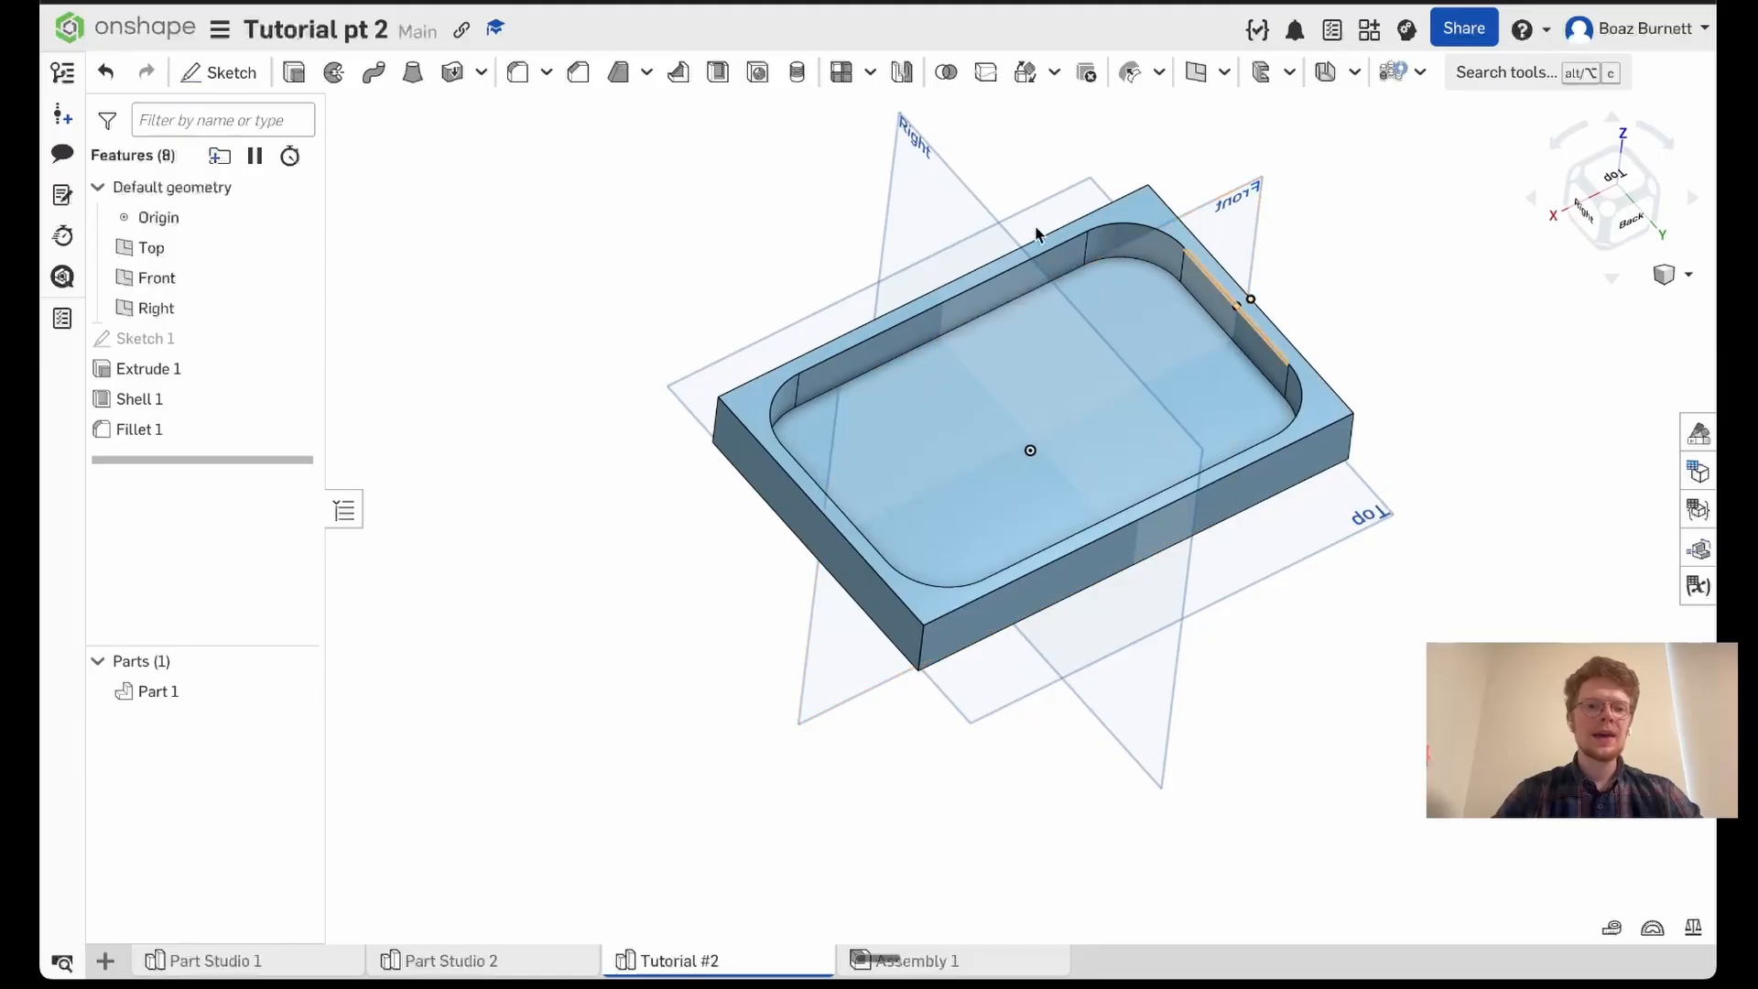
{"action": "left_click", "coordinate": [518, 74]}
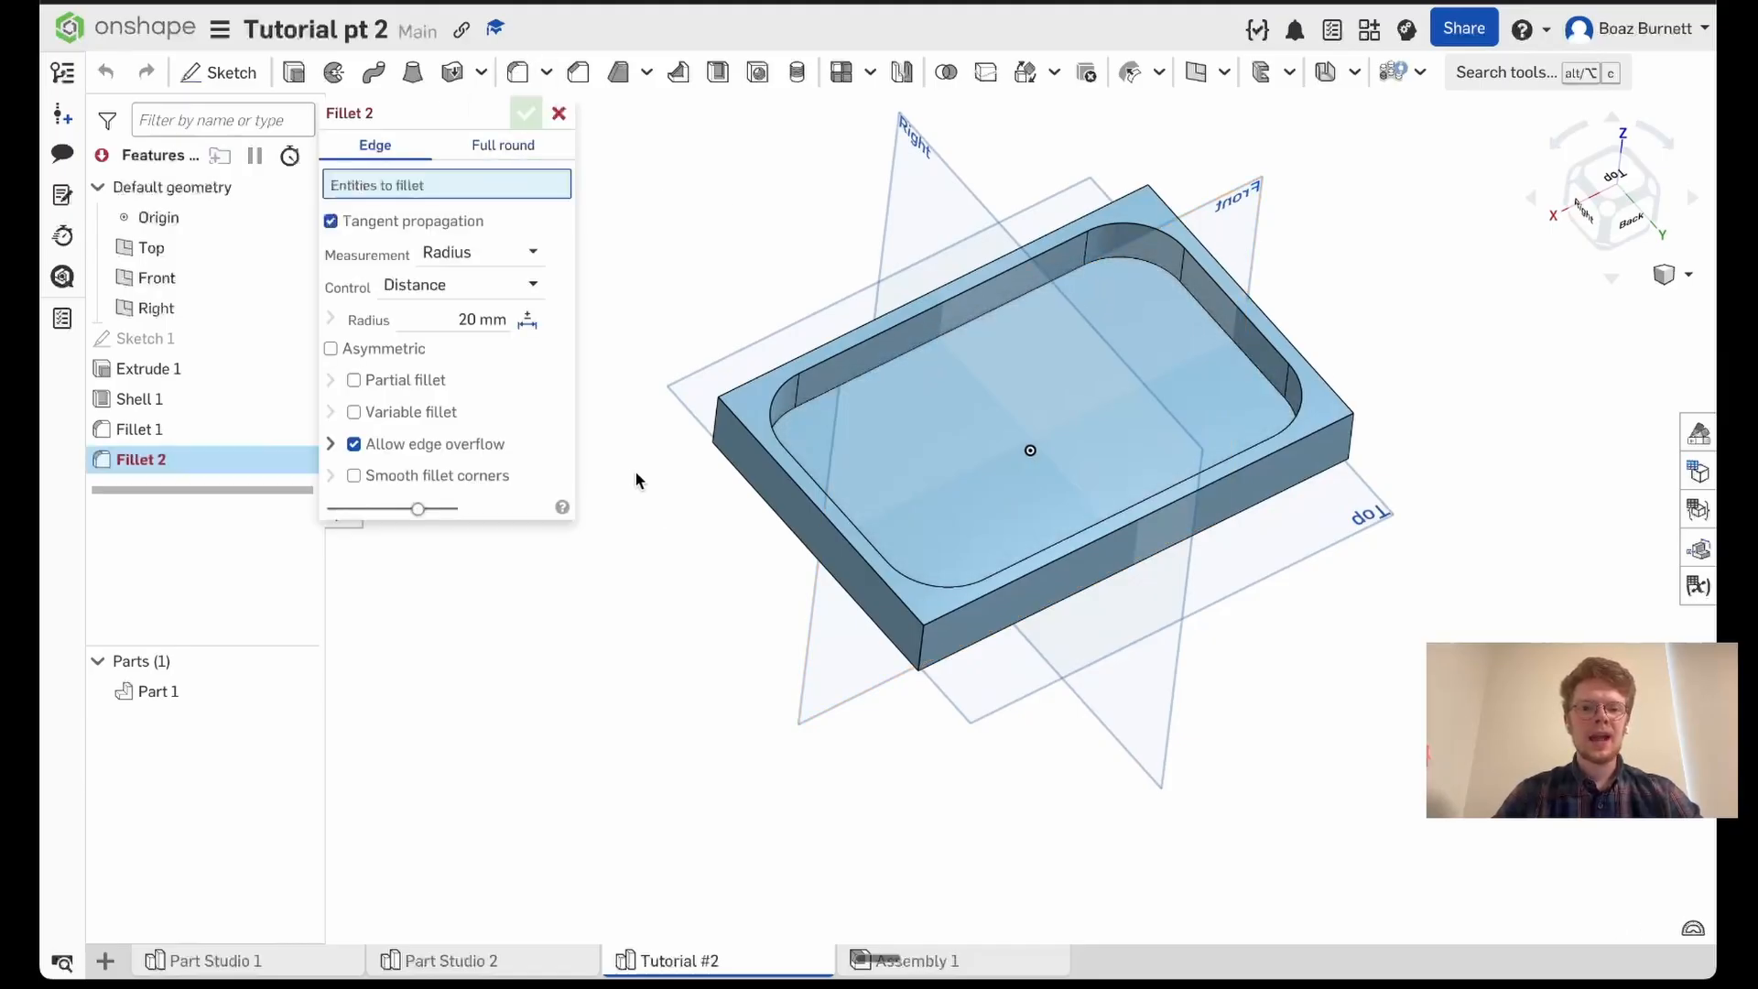
{"action": "right_click_drag", "start_coordinate": [654, 501], "coordinate": [654, 454]}
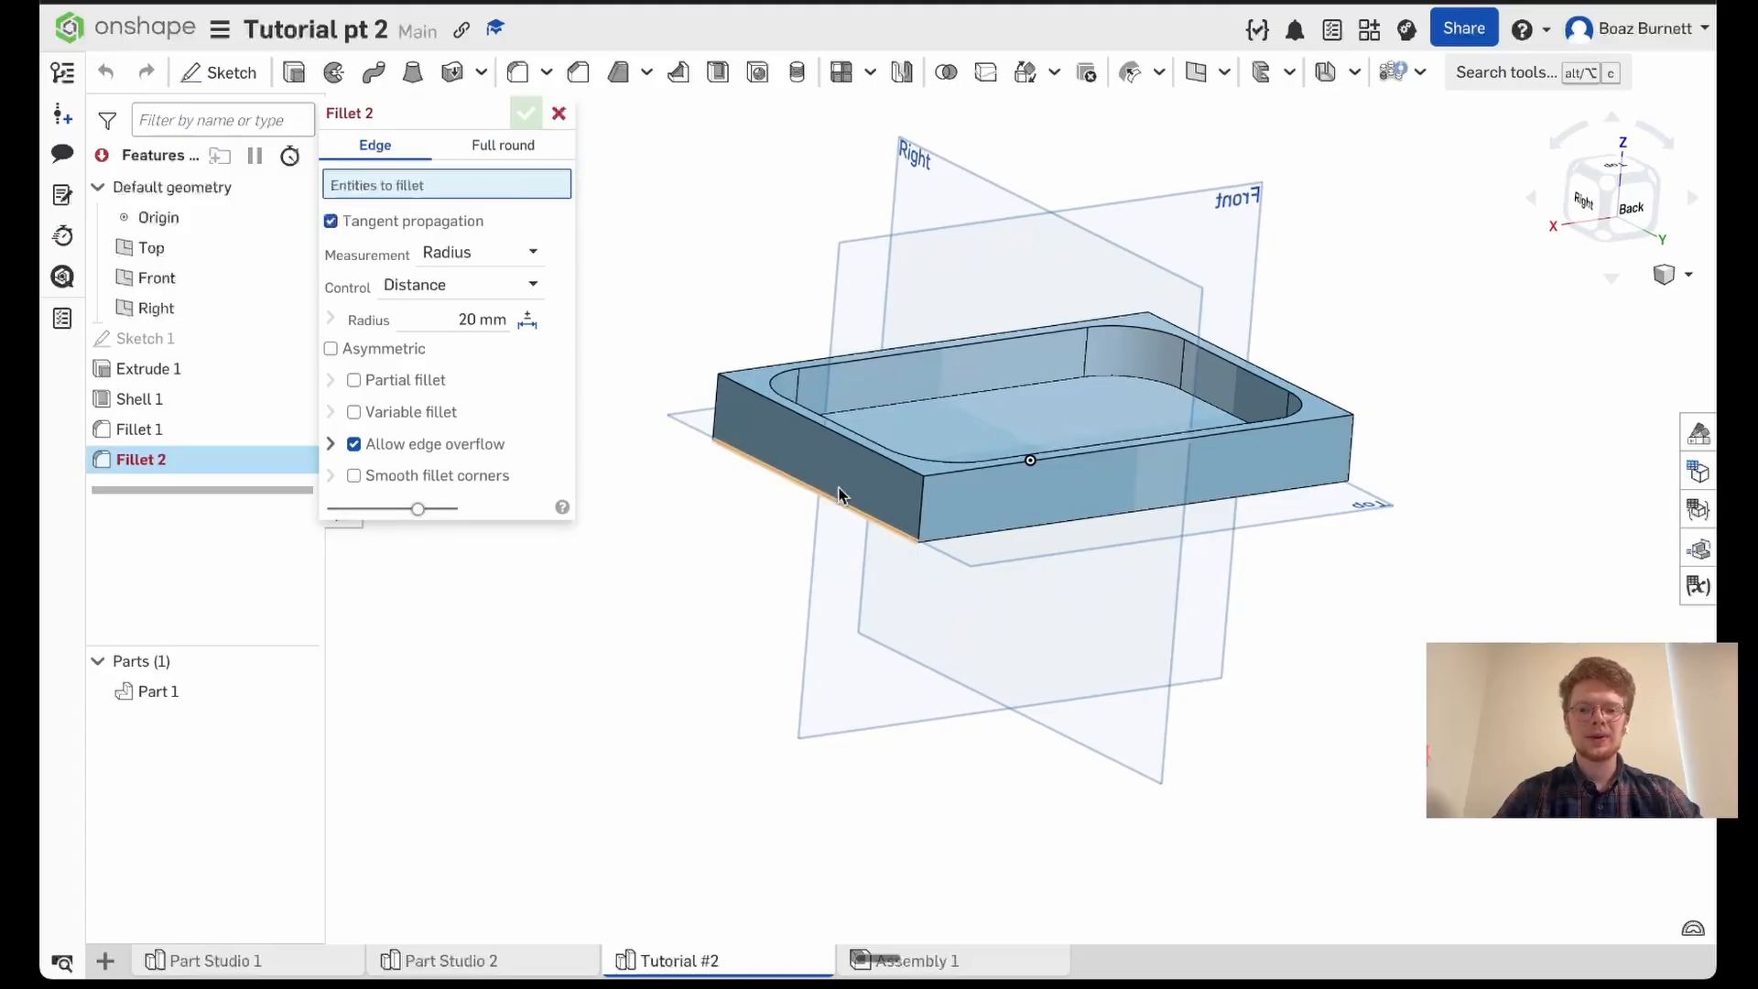
{"action": "left_click", "coordinate": [923, 502]}
{"action": "right_click_drag", "start_coordinate": [1346, 549], "coordinate": [1264, 561]}
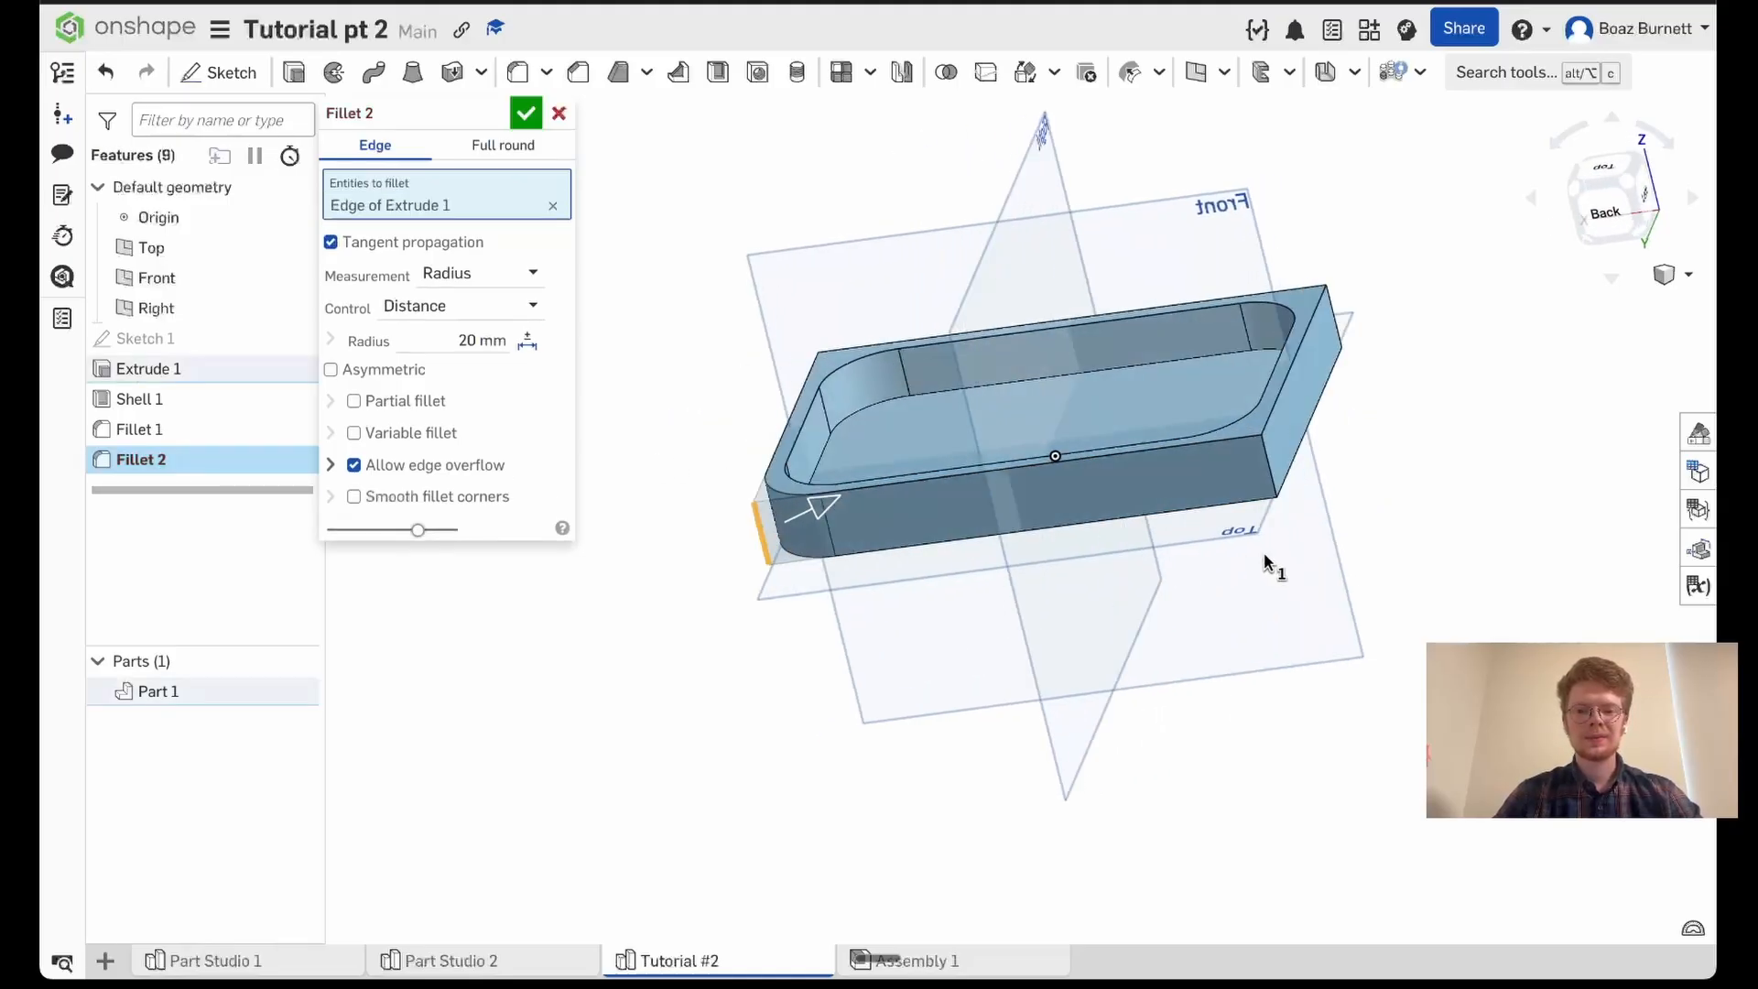
{"action": "left_click", "coordinate": [1266, 474]}
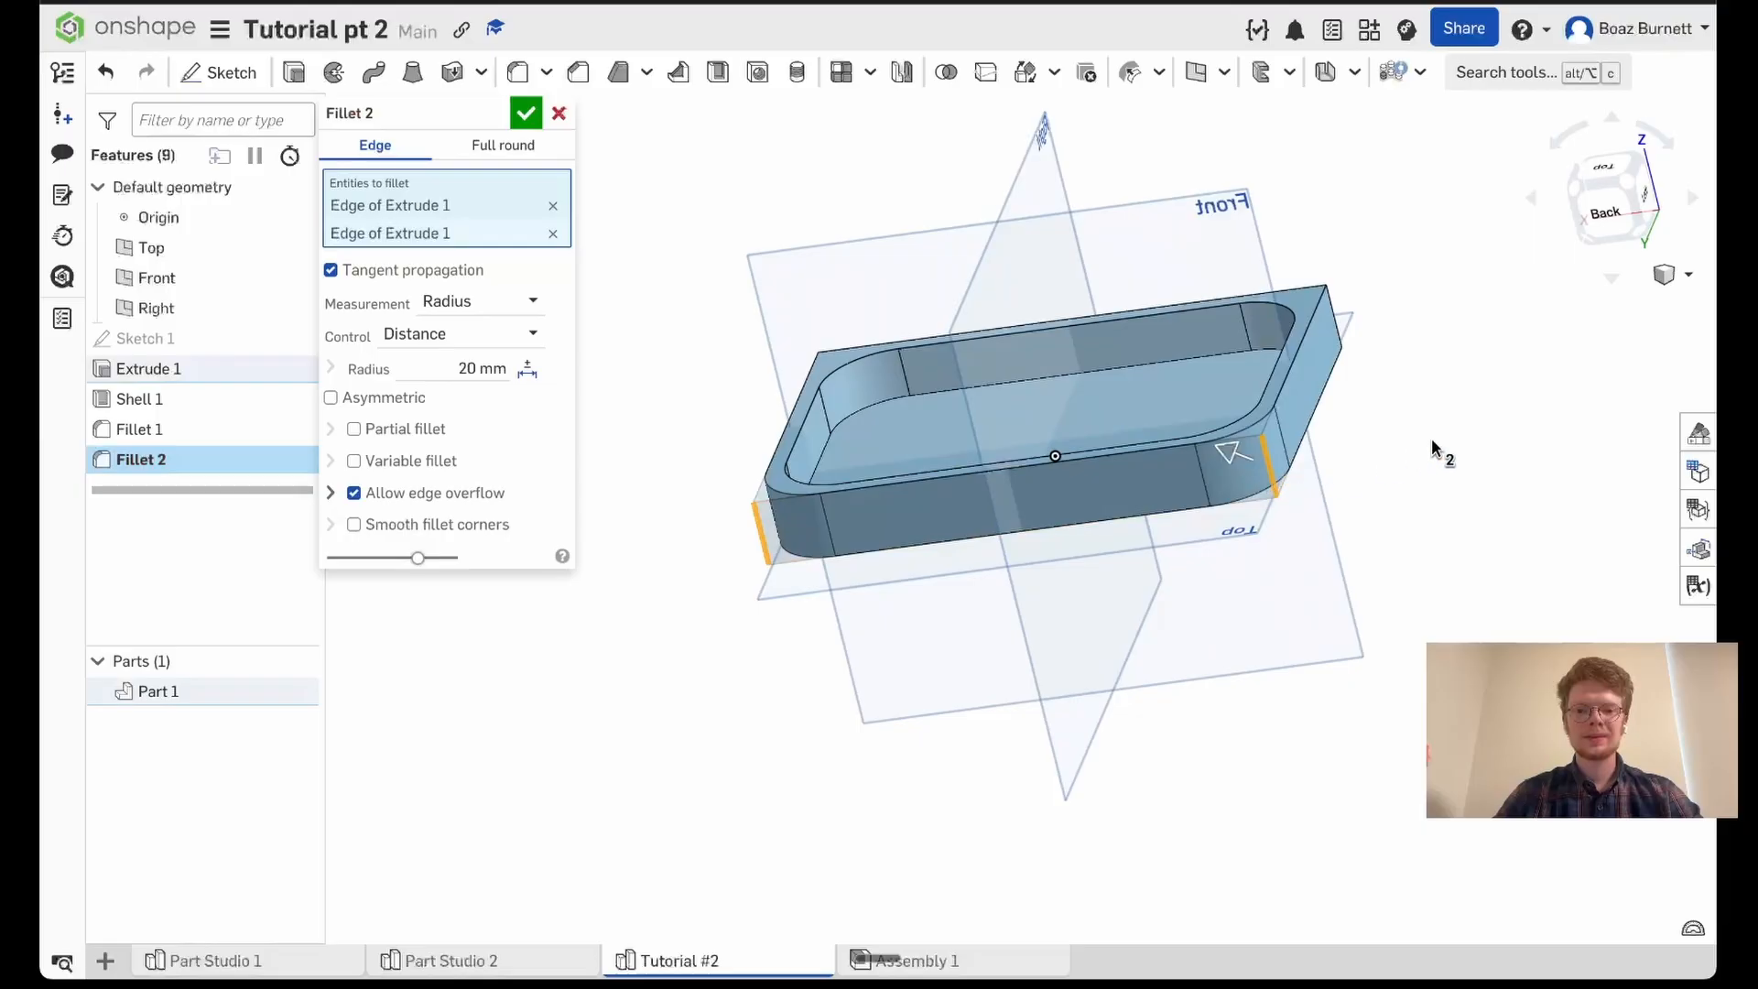
{"action": "right_click_drag", "start_coordinate": [1430, 438], "coordinate": [1365, 522]}
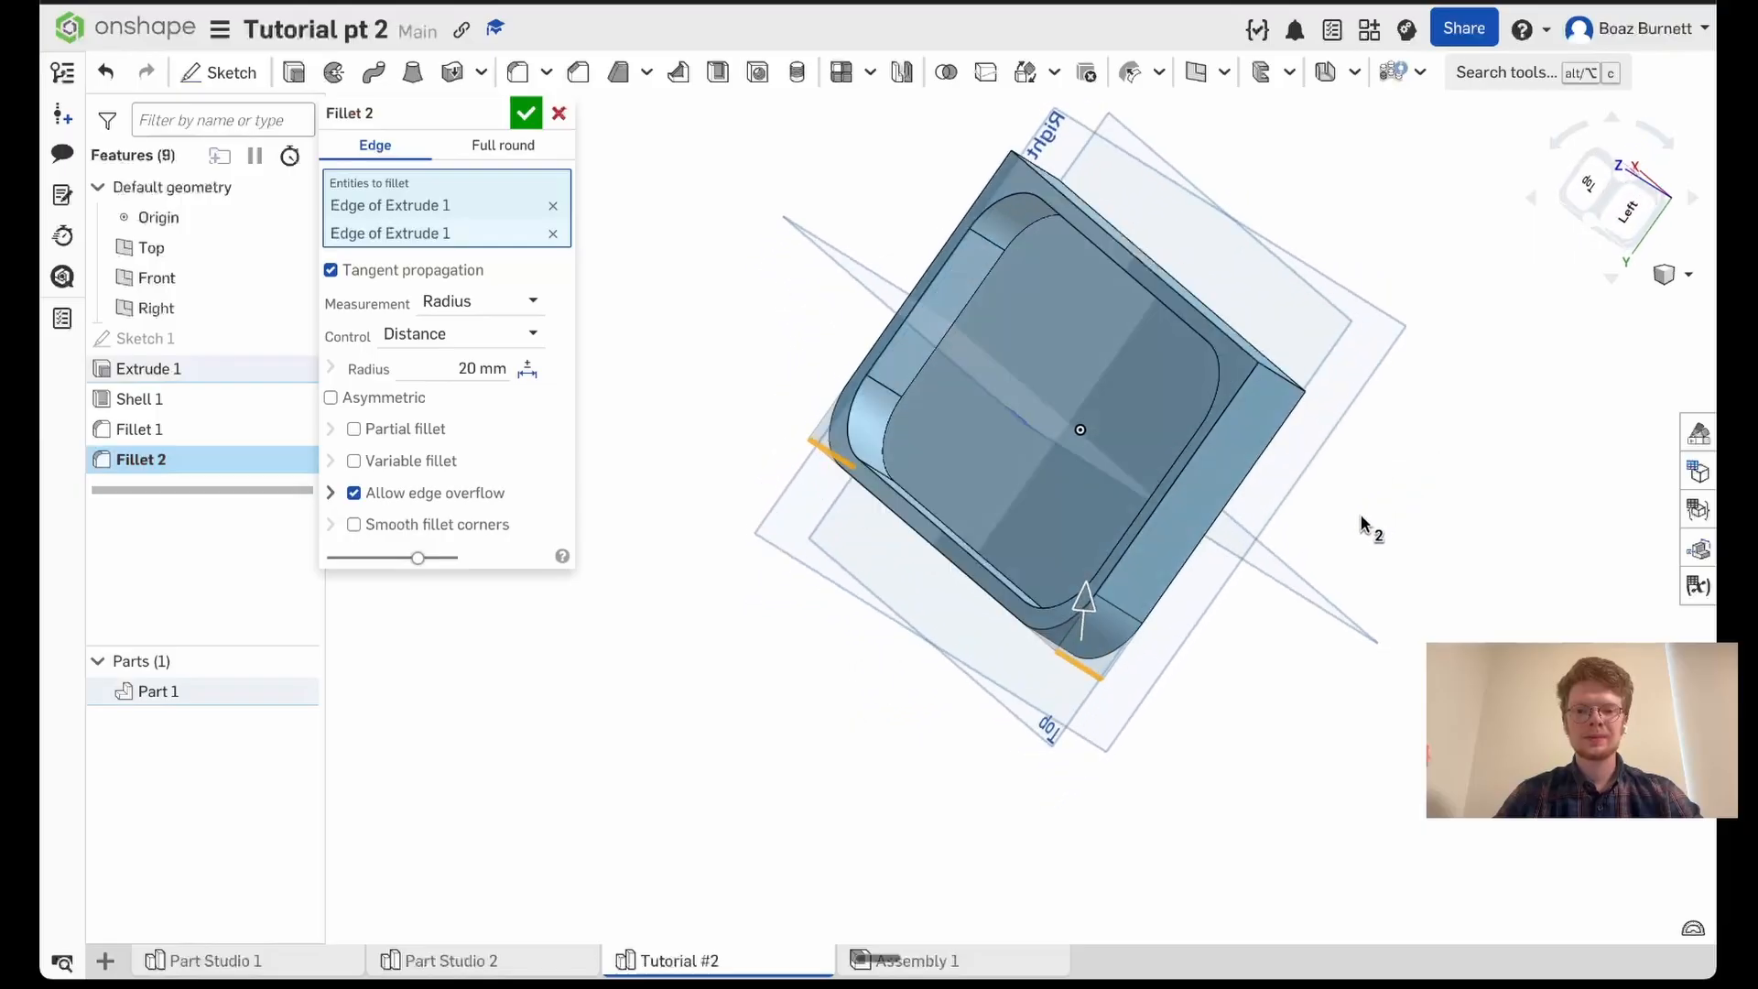
{"action": "left_click", "coordinate": [1290, 396]}
{"action": "right_click_drag", "start_coordinate": [1373, 331], "coordinate": [1386, 426]}
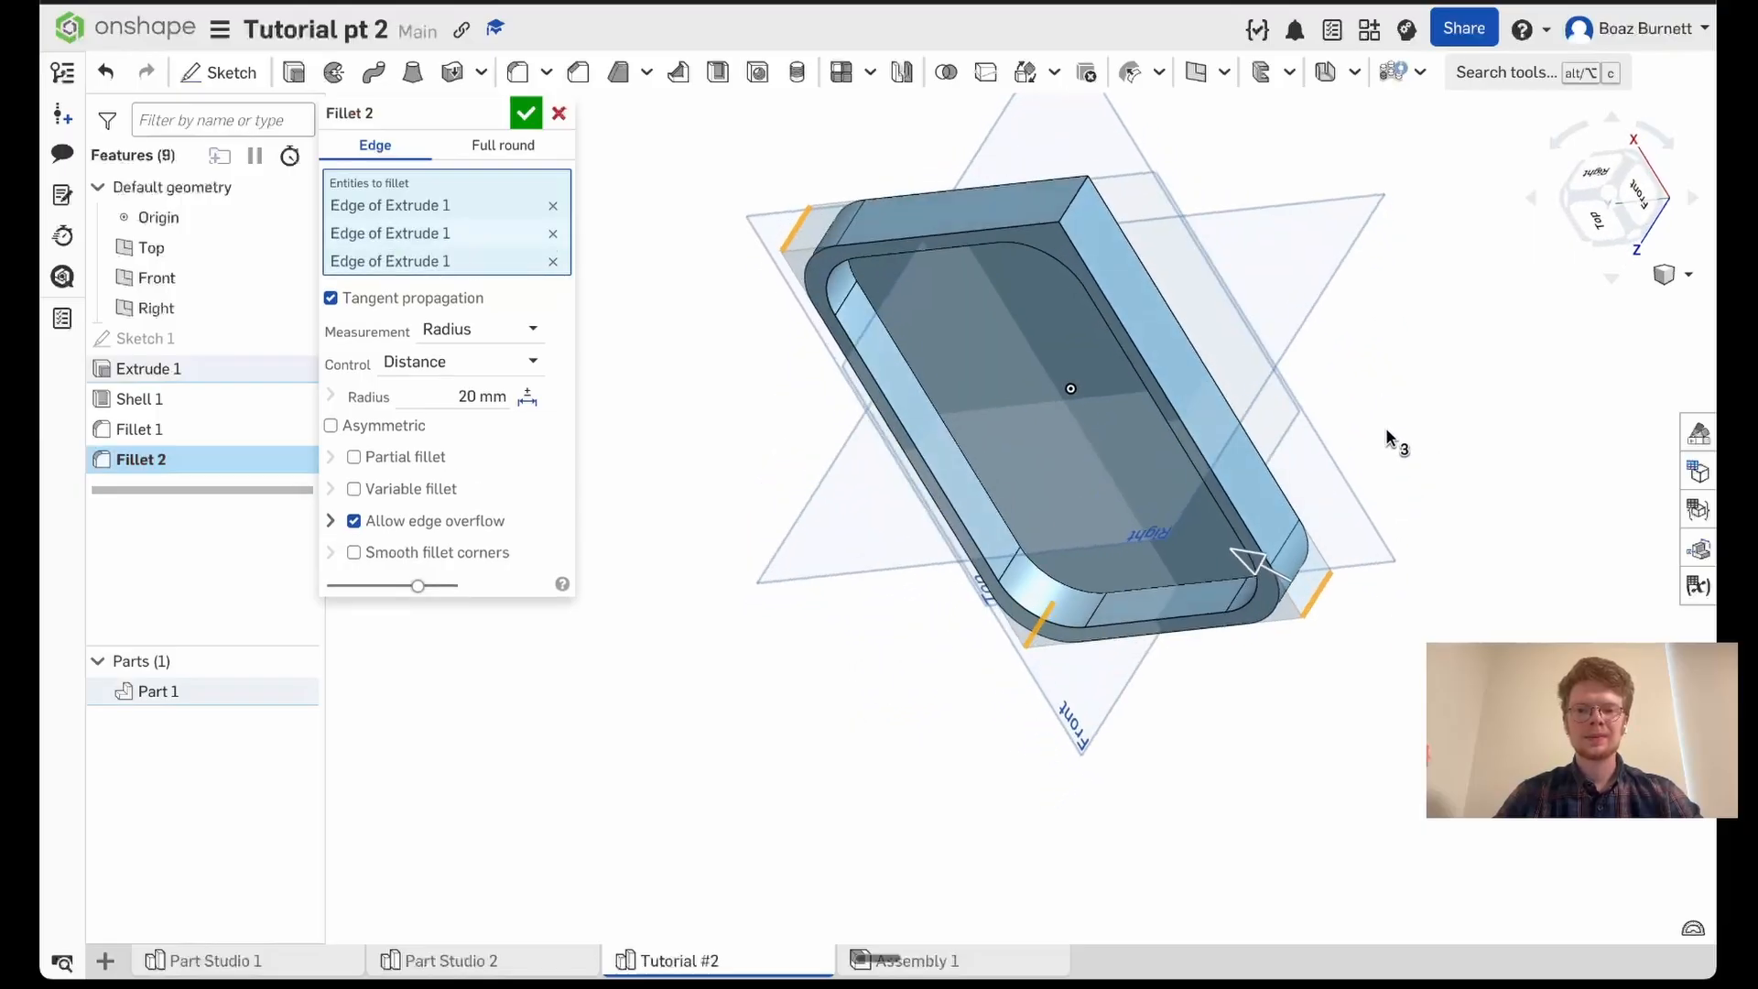
{"action": "left_click", "coordinate": [1068, 201]}
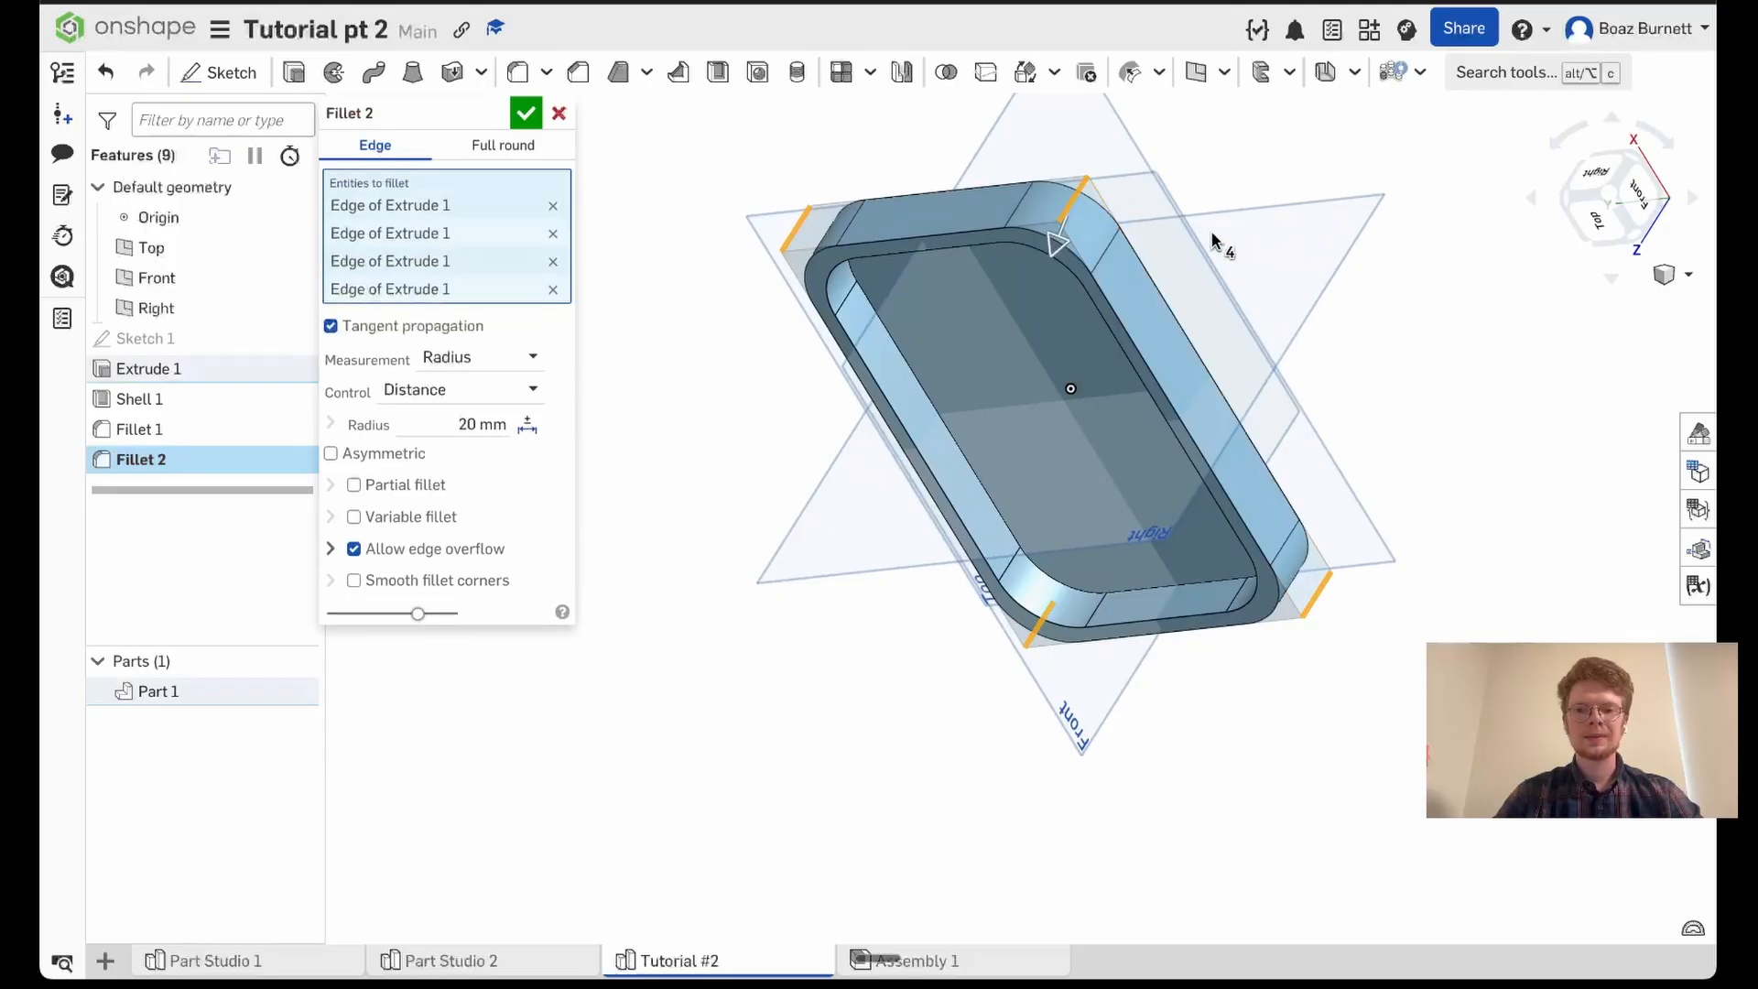
- Set the outer corner fillet's radius to 25 mm and apply it
{"action": "left_click", "coordinate": [1597, 227]}
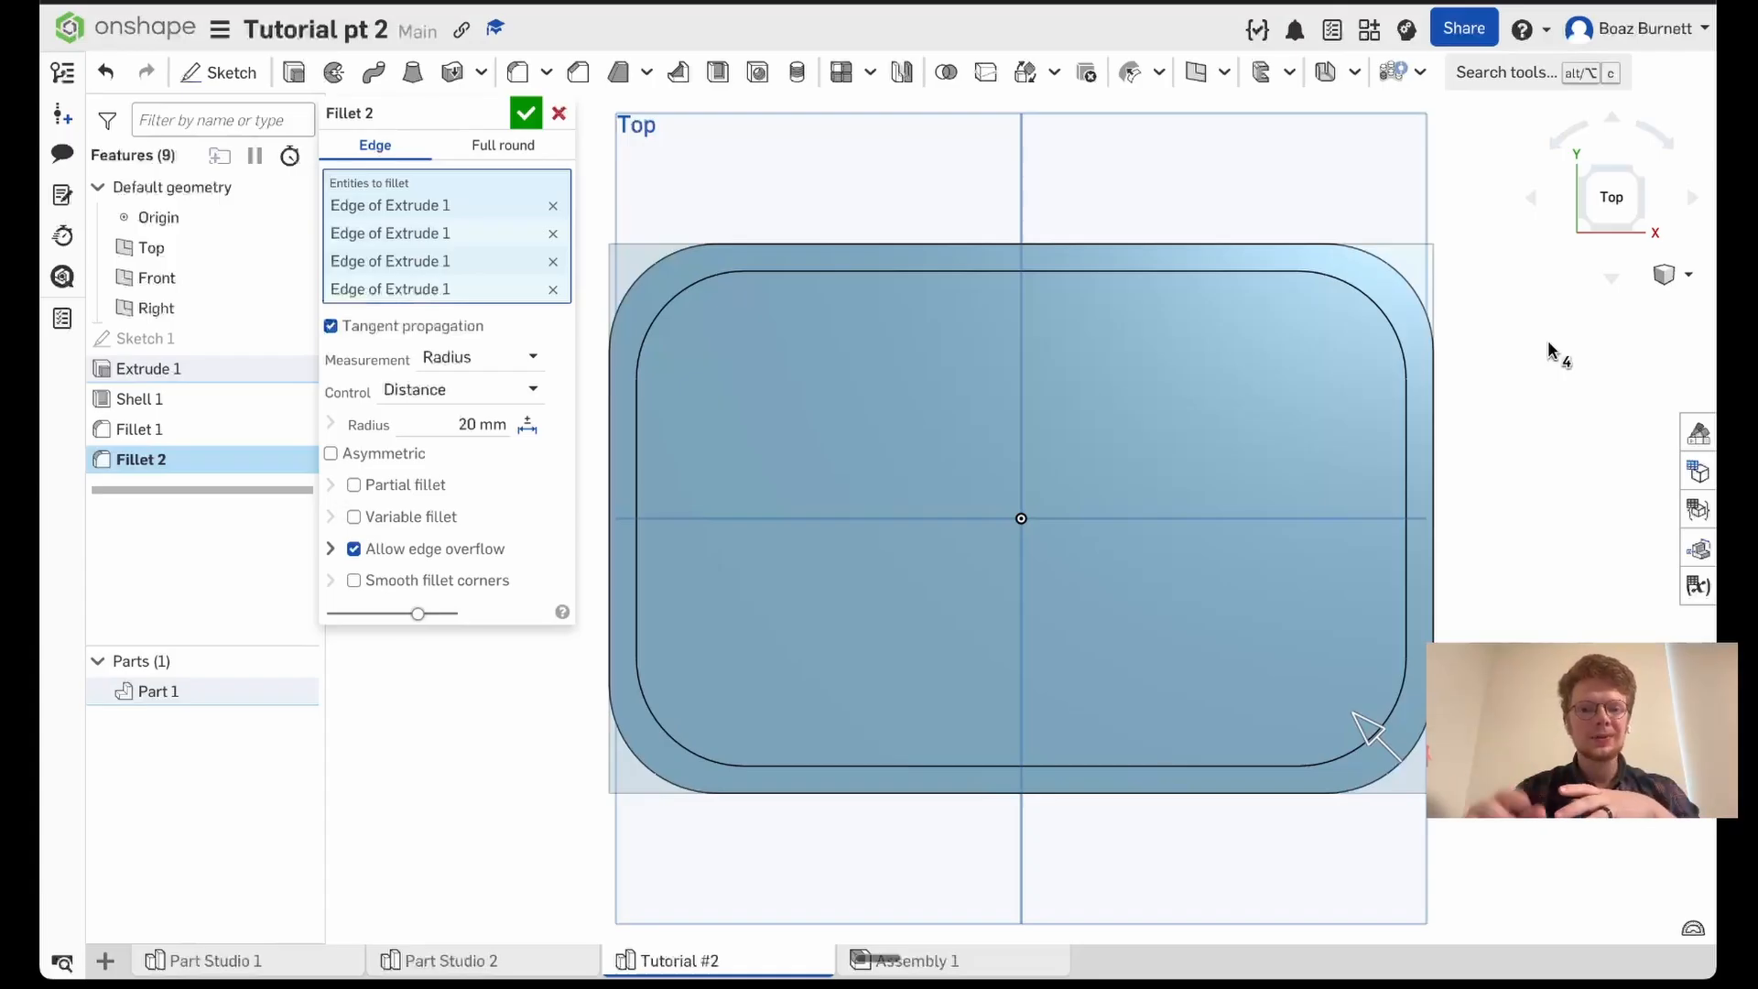
{"action": "left_click", "coordinate": [426, 427]}
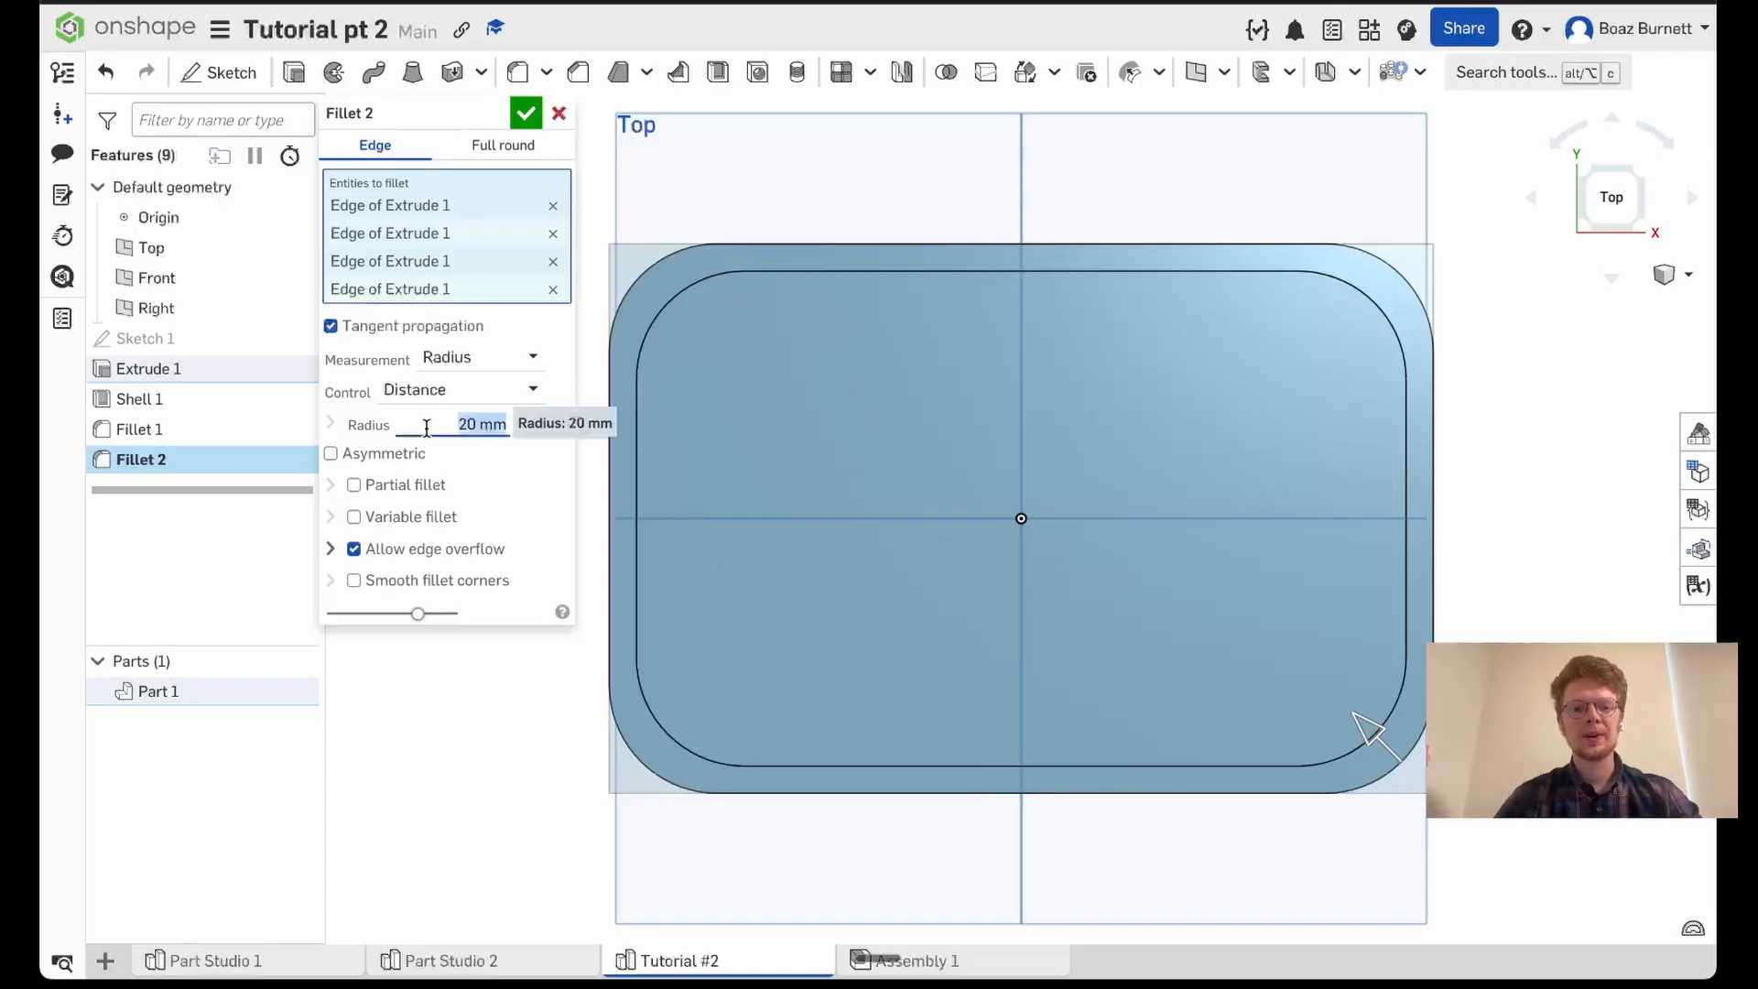
{"action": "type", "text": "25"}
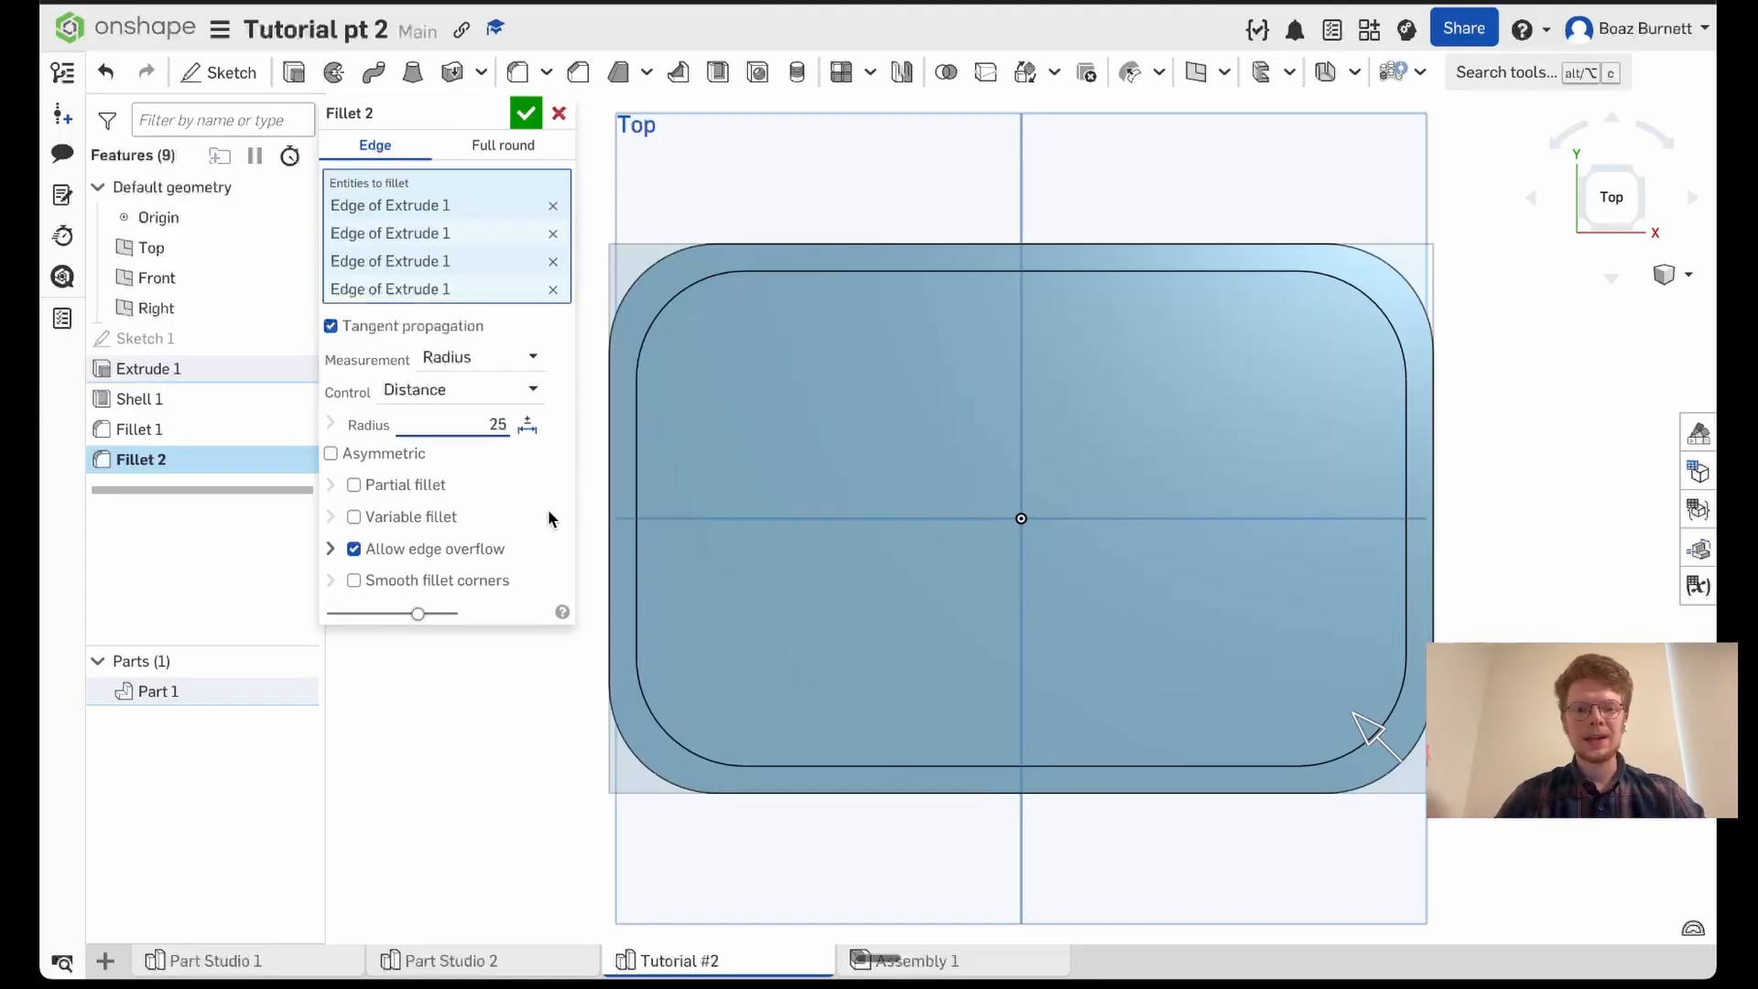
{"action": "key", "text": "Return"}
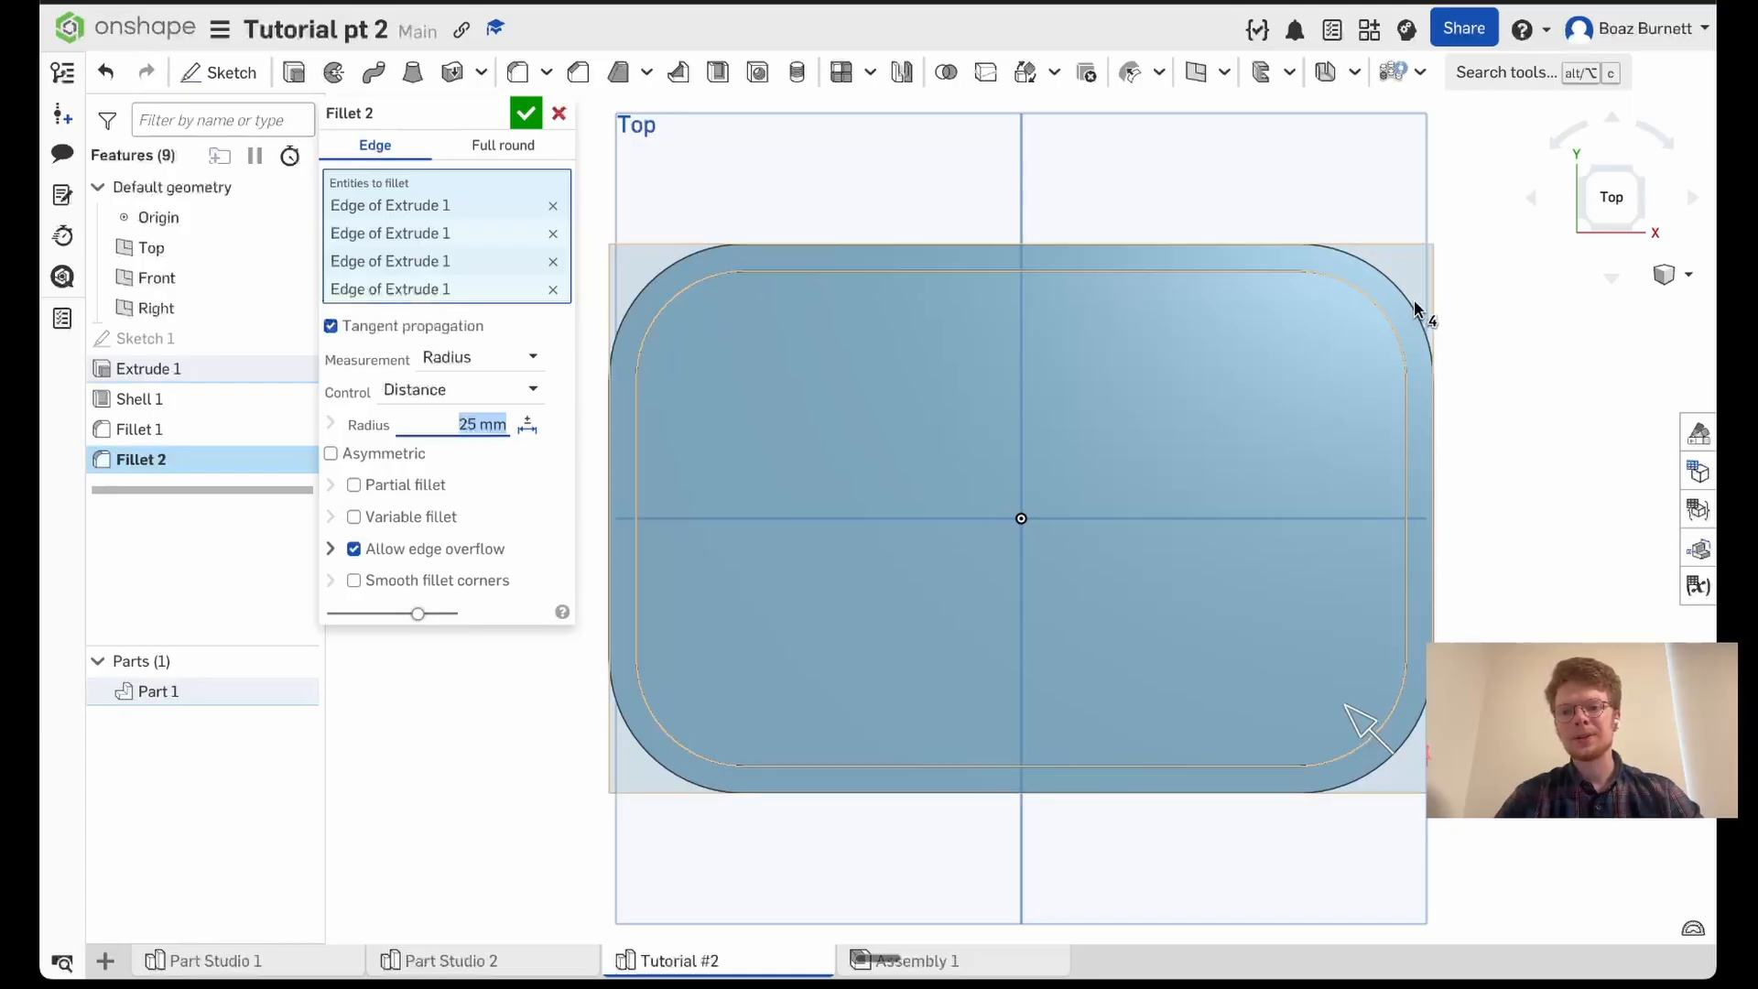
{"action": "left_click", "coordinate": [524, 117]}
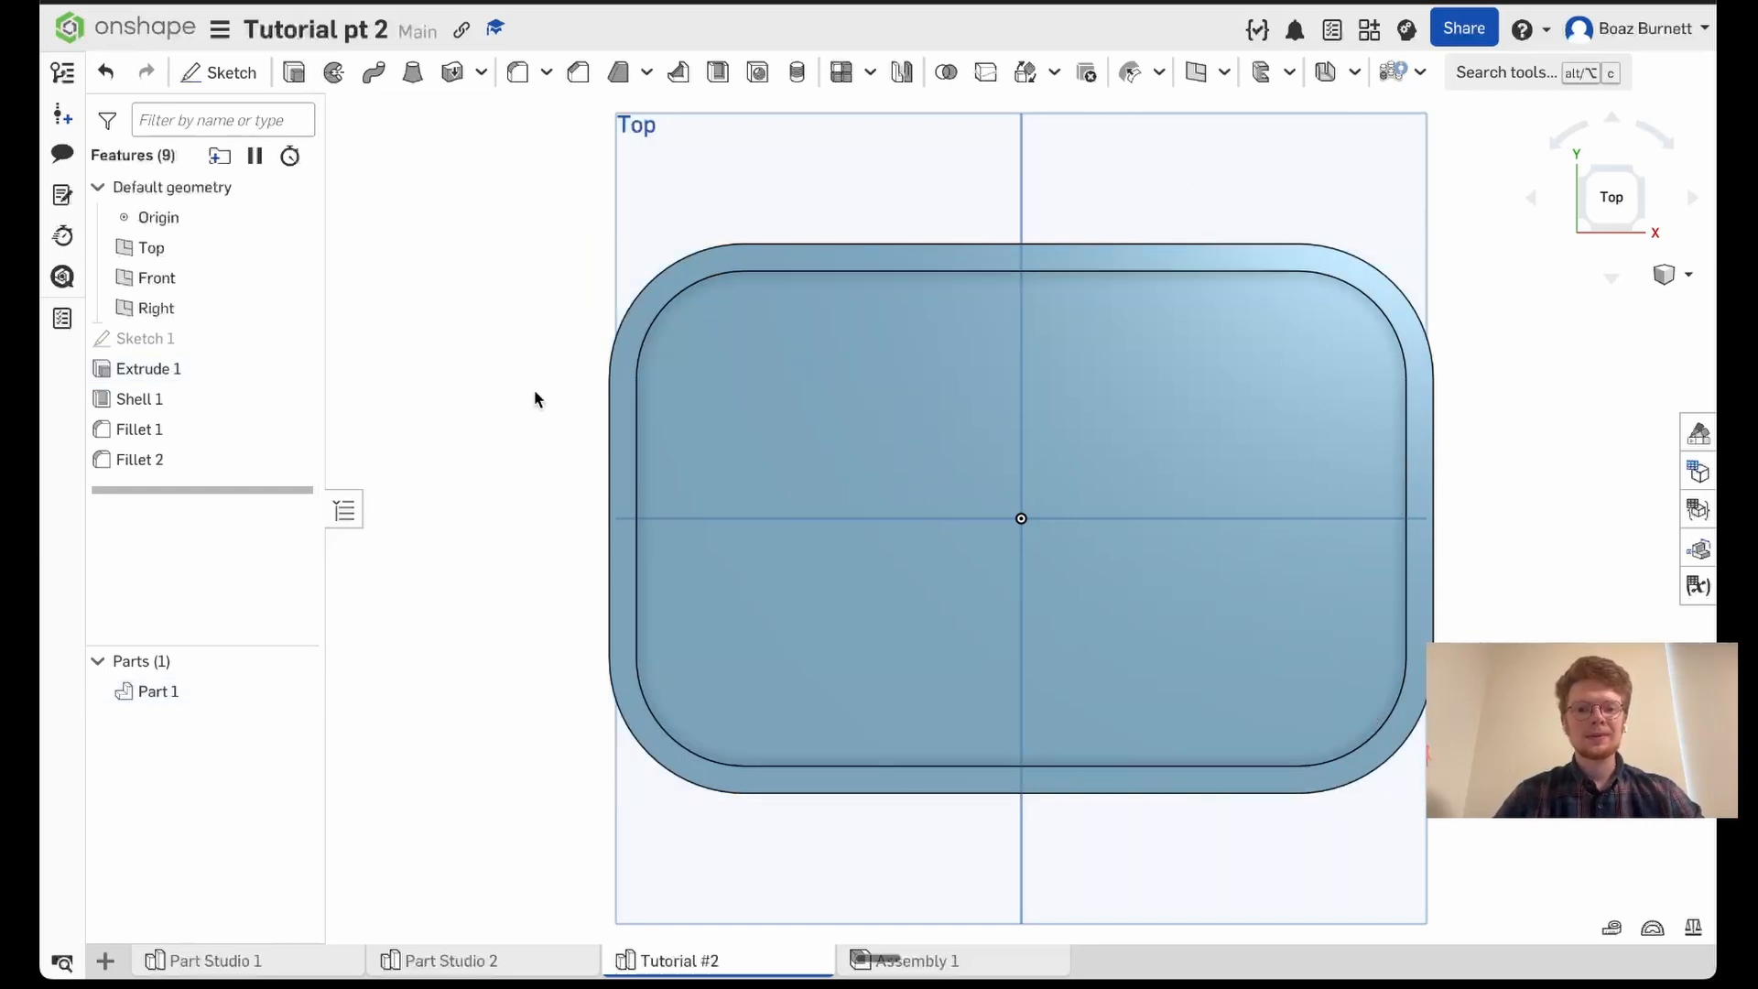
- Start a chamfer on the tray's flat bottom face
{"action": "right_click_drag", "start_coordinate": [534, 388], "coordinate": [532, 309]}
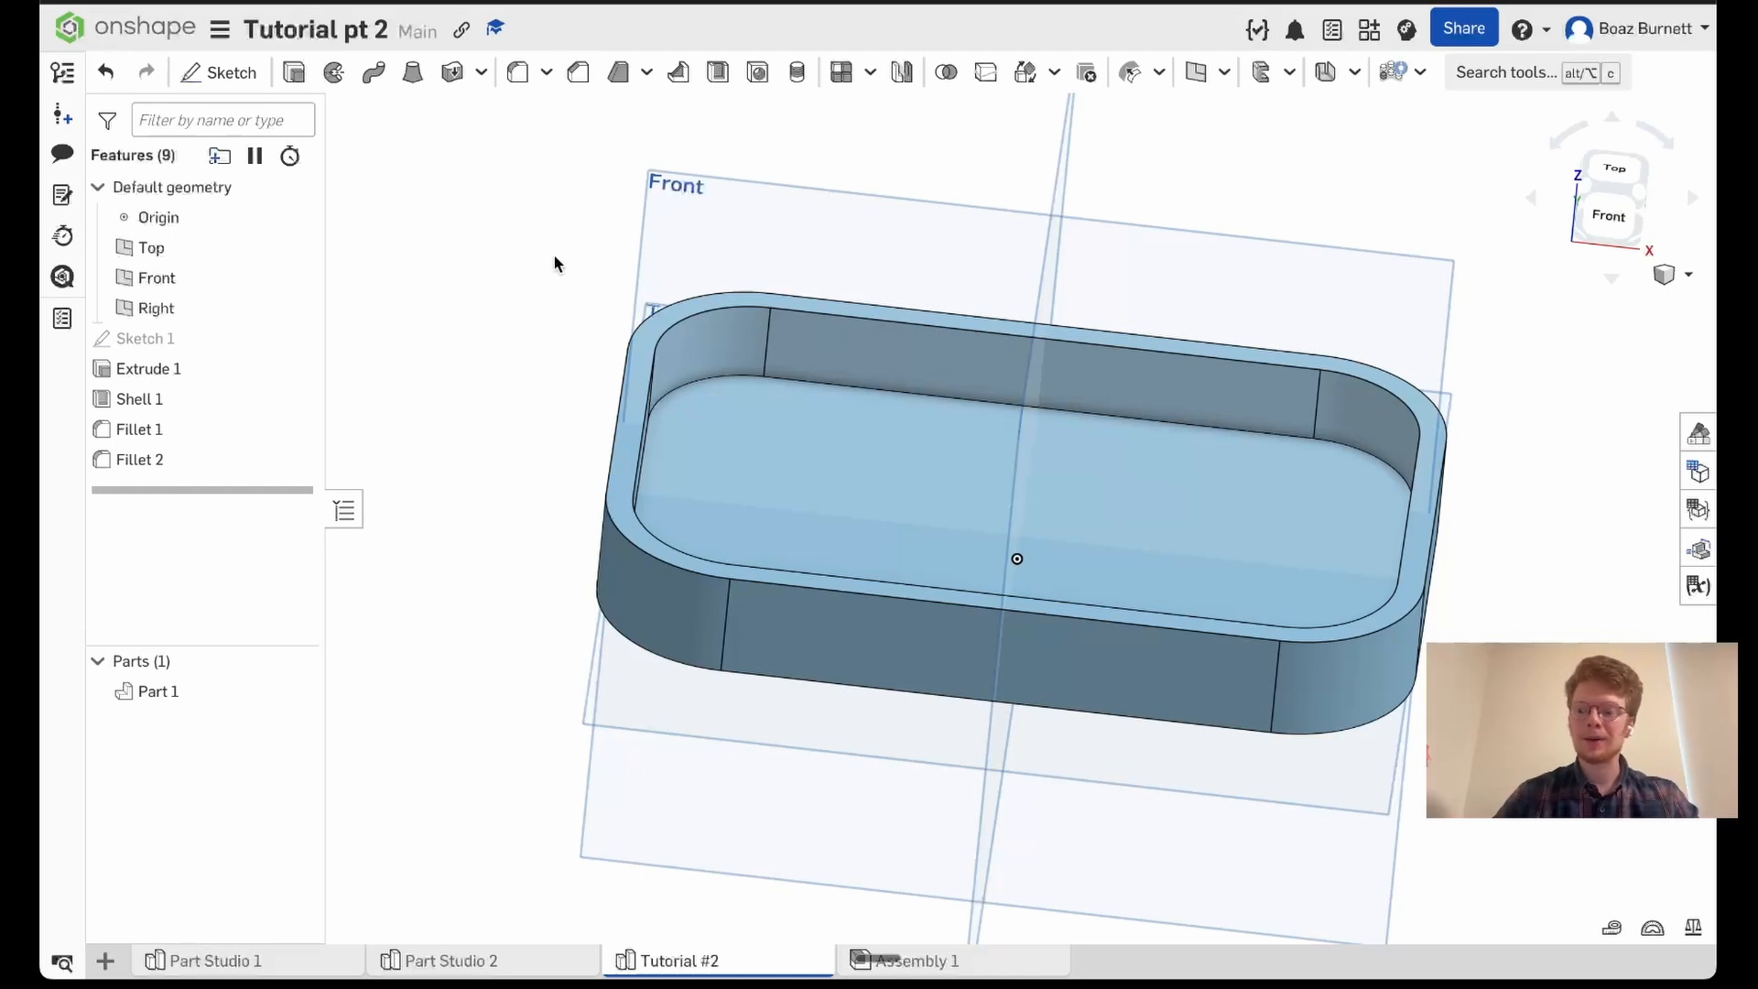
{"action": "right_click_drag", "start_coordinate": [553, 255], "coordinate": [563, 141]}
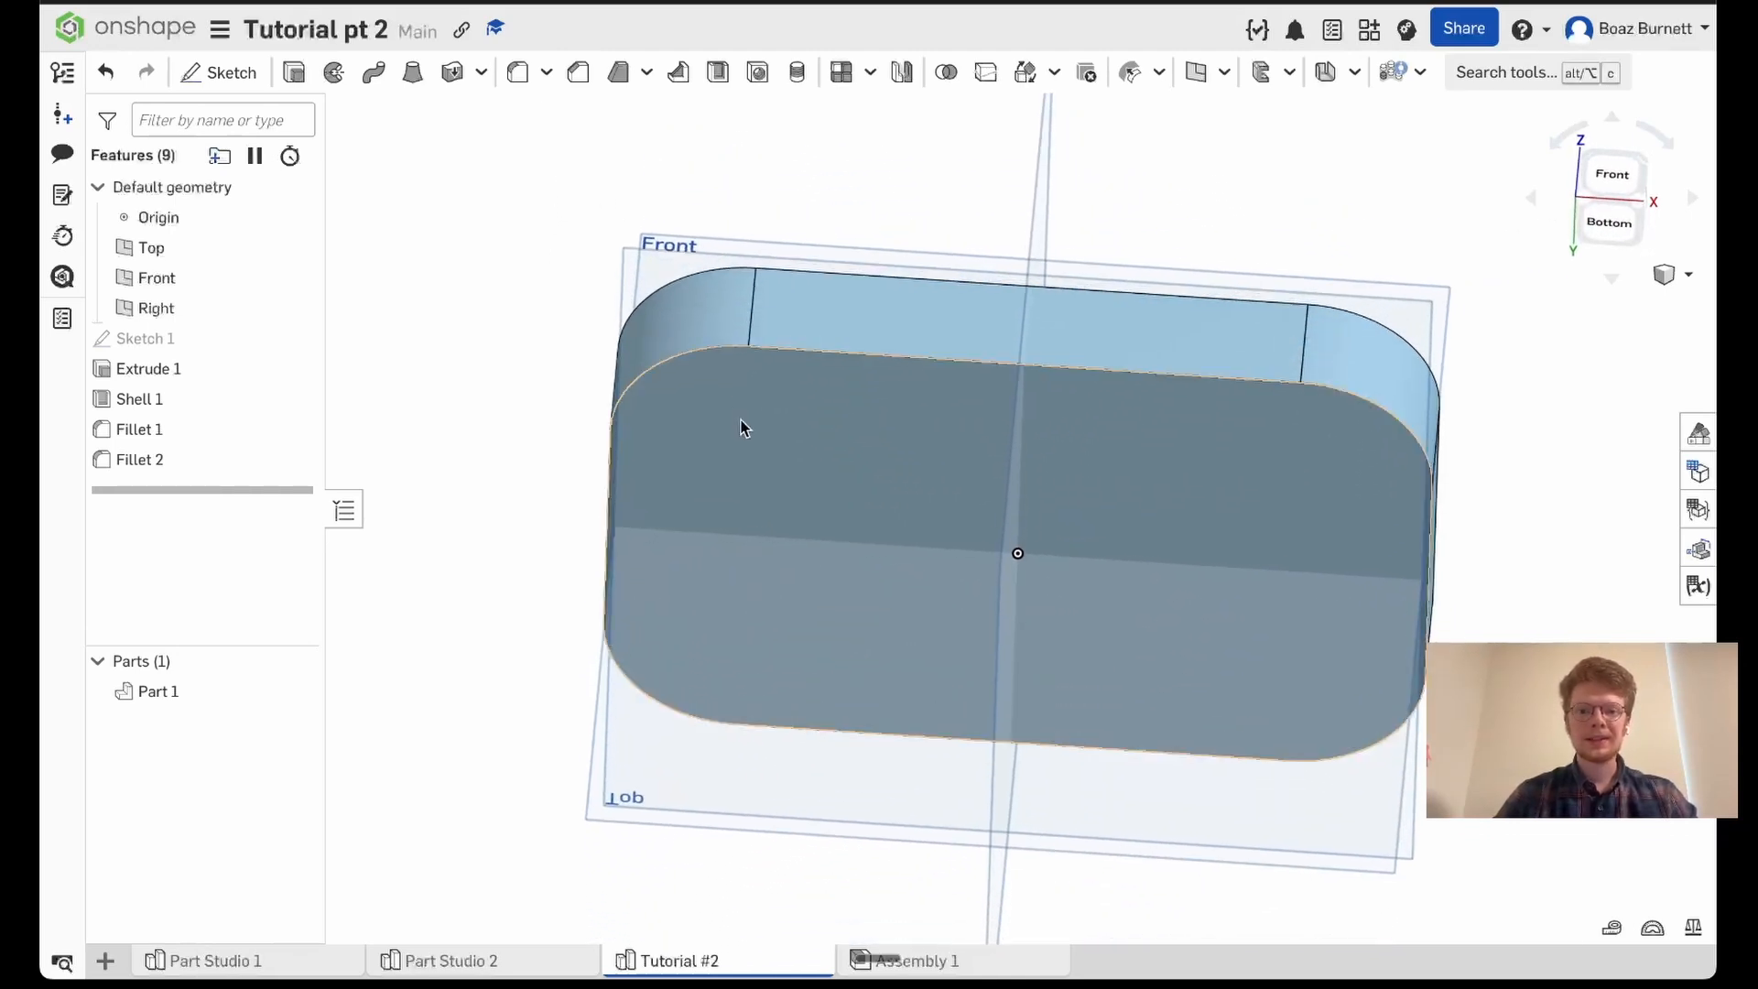
{"action": "left_click", "coordinate": [776, 426]}
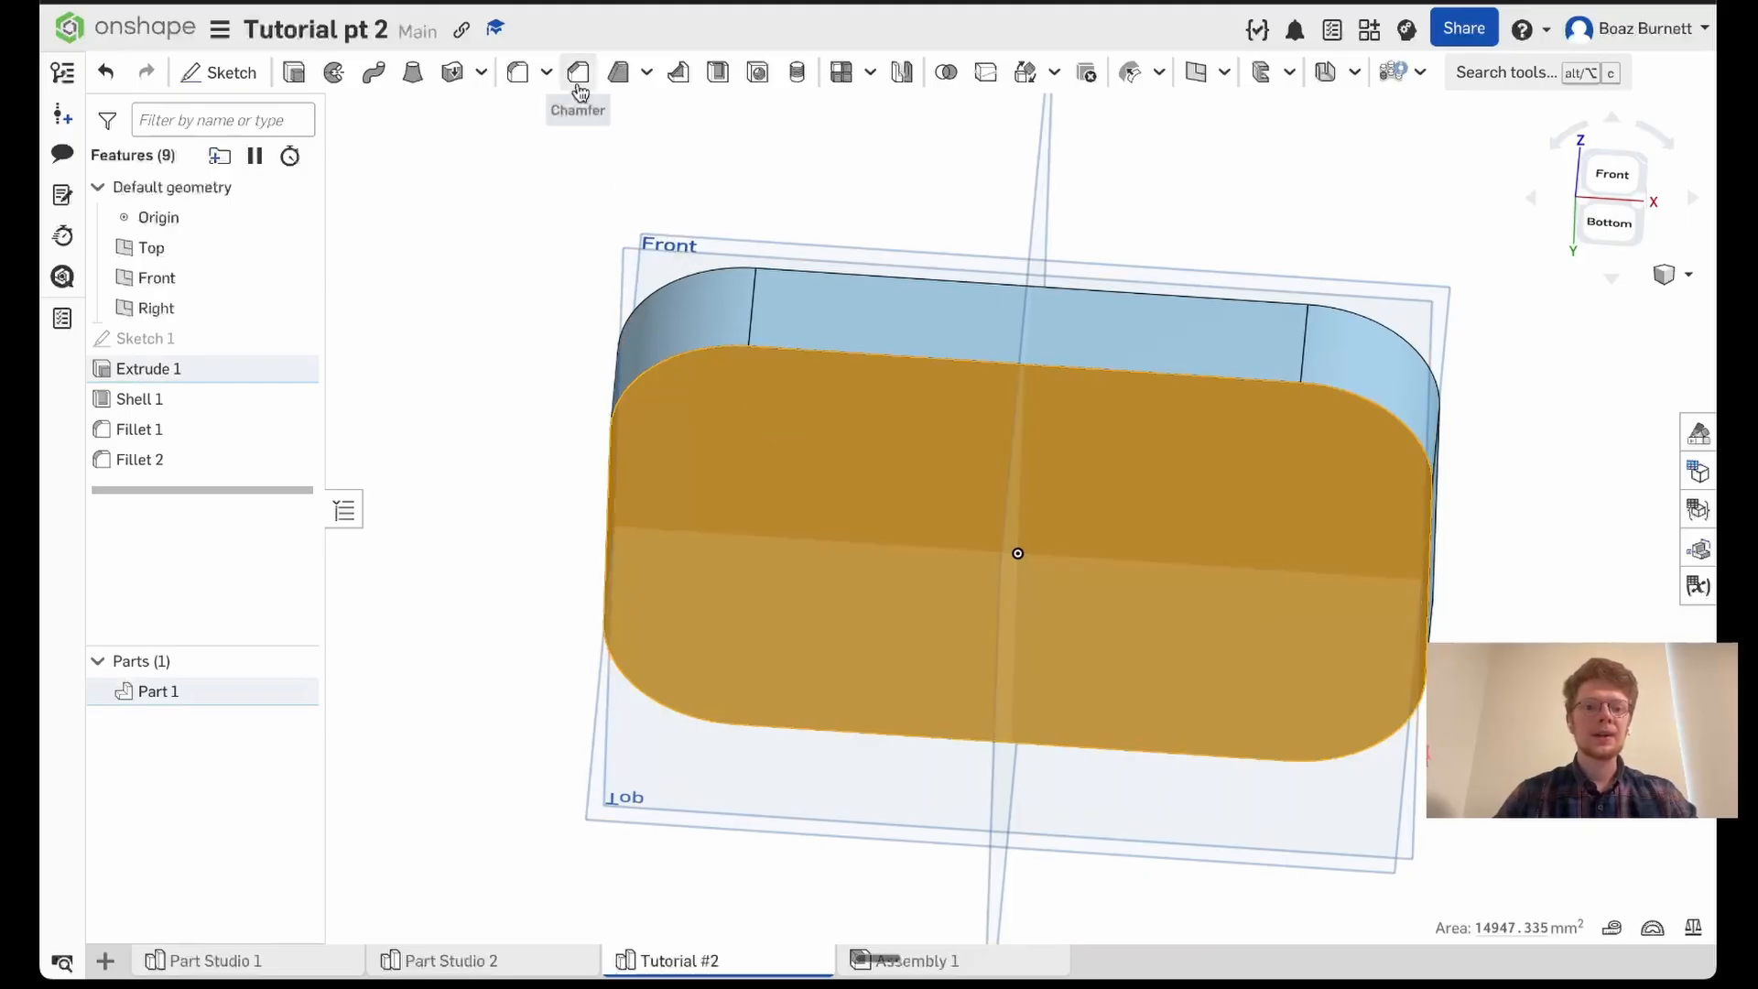
{"action": "left_click", "coordinate": [1484, 82]}
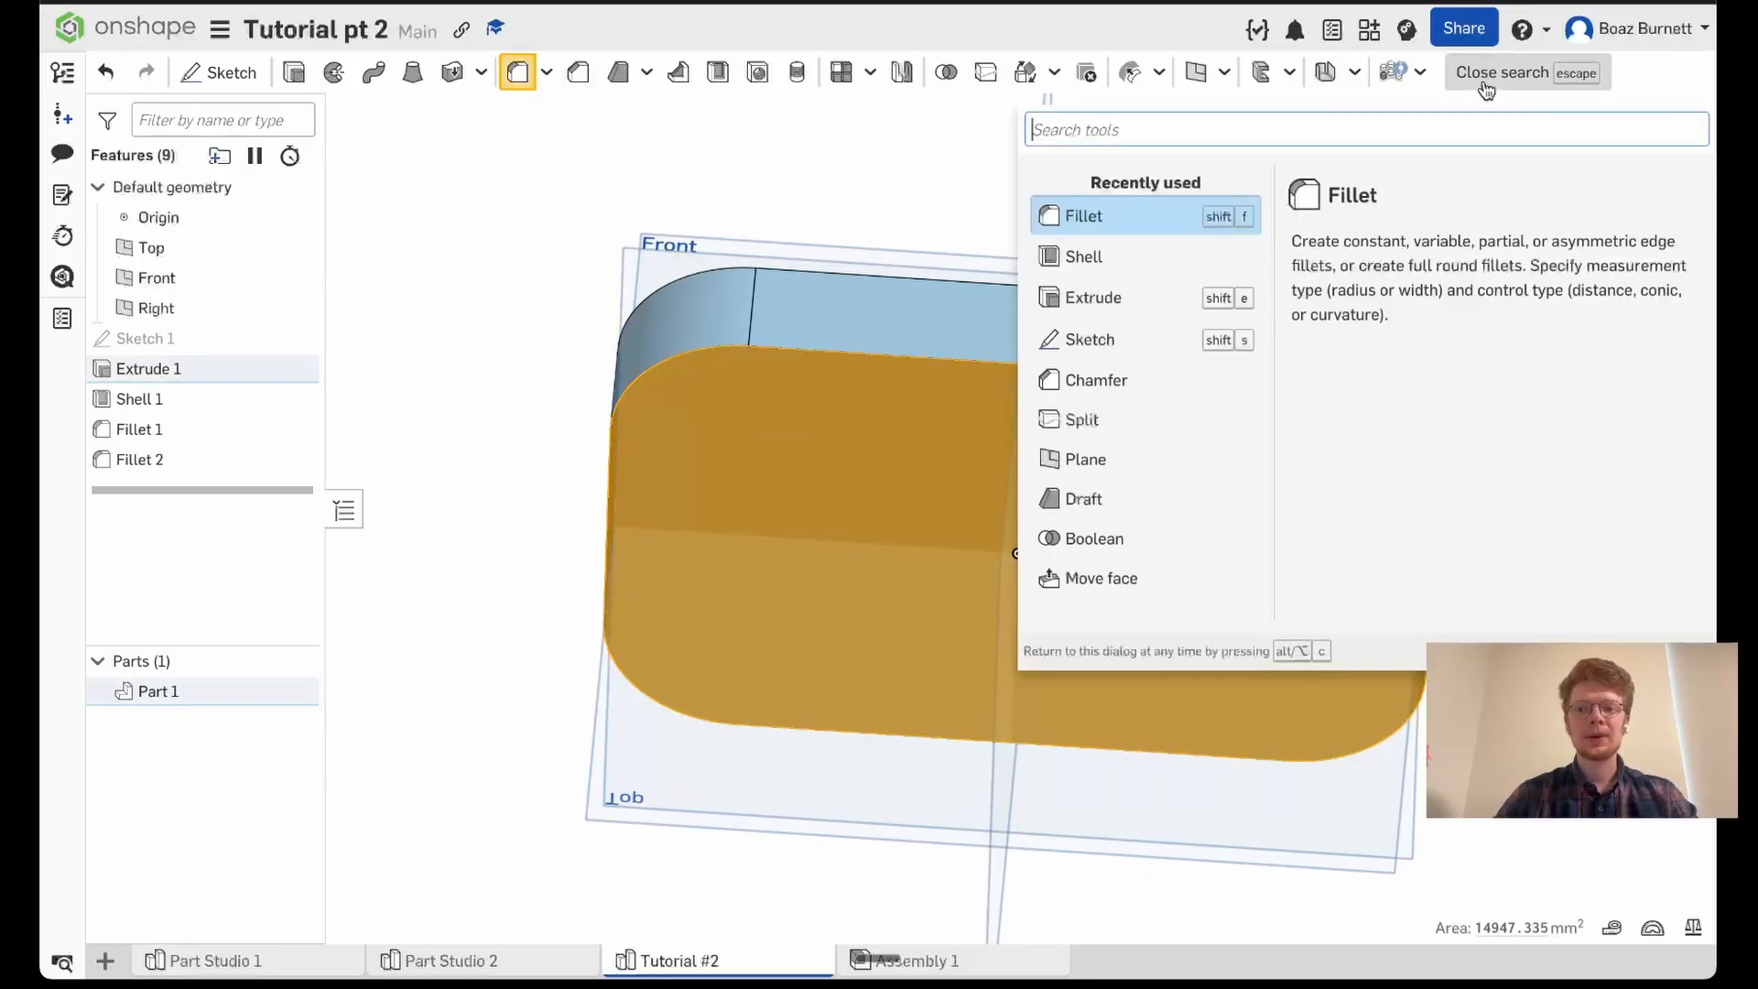
{"action": "type", "text": "ch"}
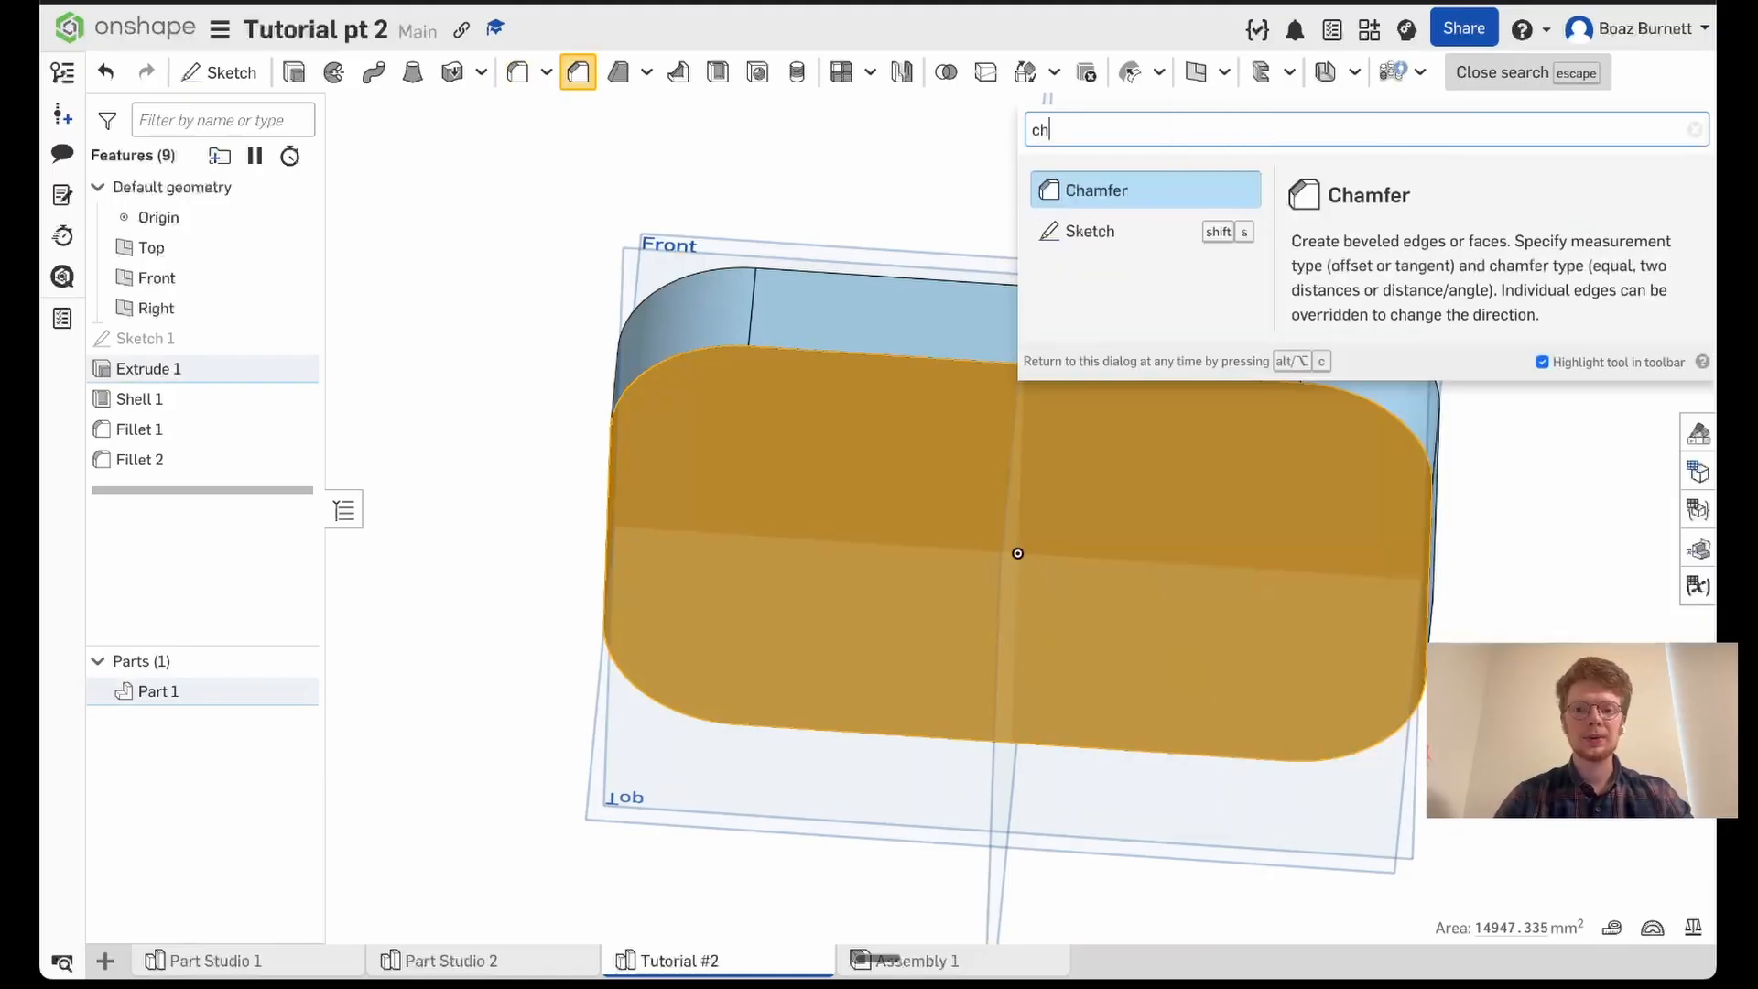
{"action": "type", "text": "a"}
{"action": "key", "text": "Return"}
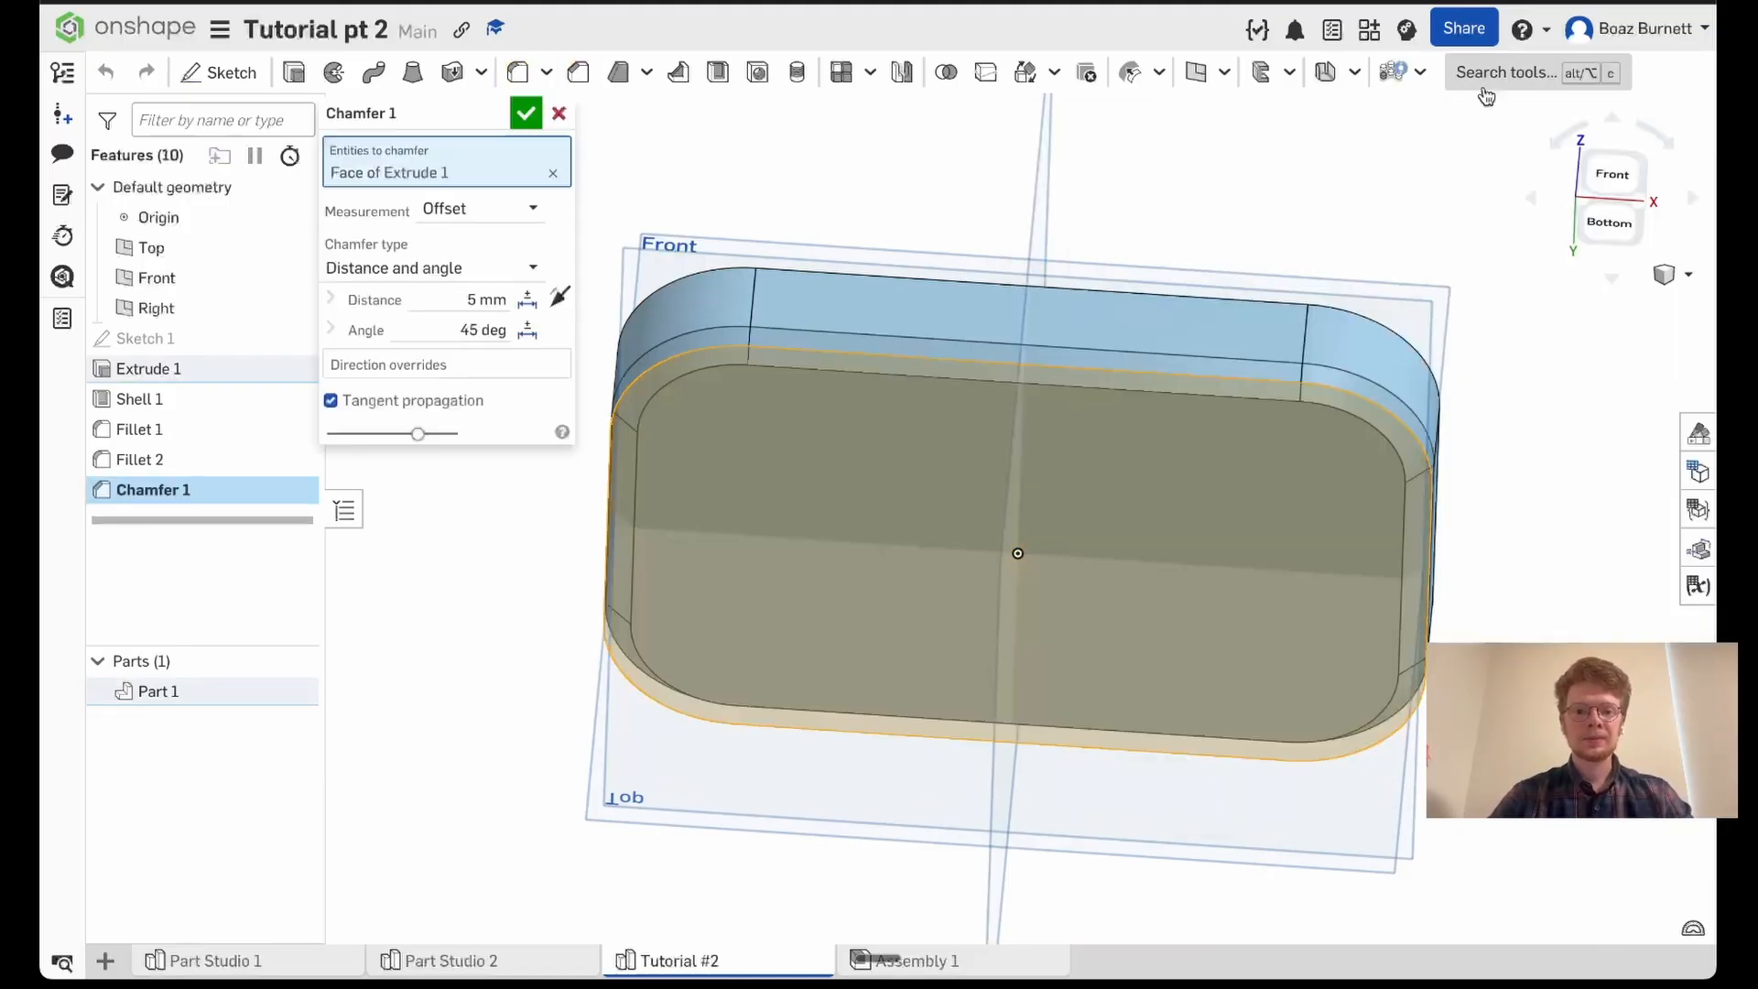
- Try a 2 mm distance for the underside chamfer
{"action": "mouse_move", "coordinate": [1510, 339]}
{"action": "right_mouse_down"}
{"action": "mouse_move", "coordinate": [1403, 339]}
{"action": "mouse_move", "coordinate": [1506, 357]}
{"action": "mouse_move", "coordinate": [1513, 324]}
{"action": "right_mouse_up"}
{"action": "right_click_drag", "start_coordinate": [1509, 355], "coordinate": [1492, 397]}
{"action": "left_click", "coordinate": [442, 300]}
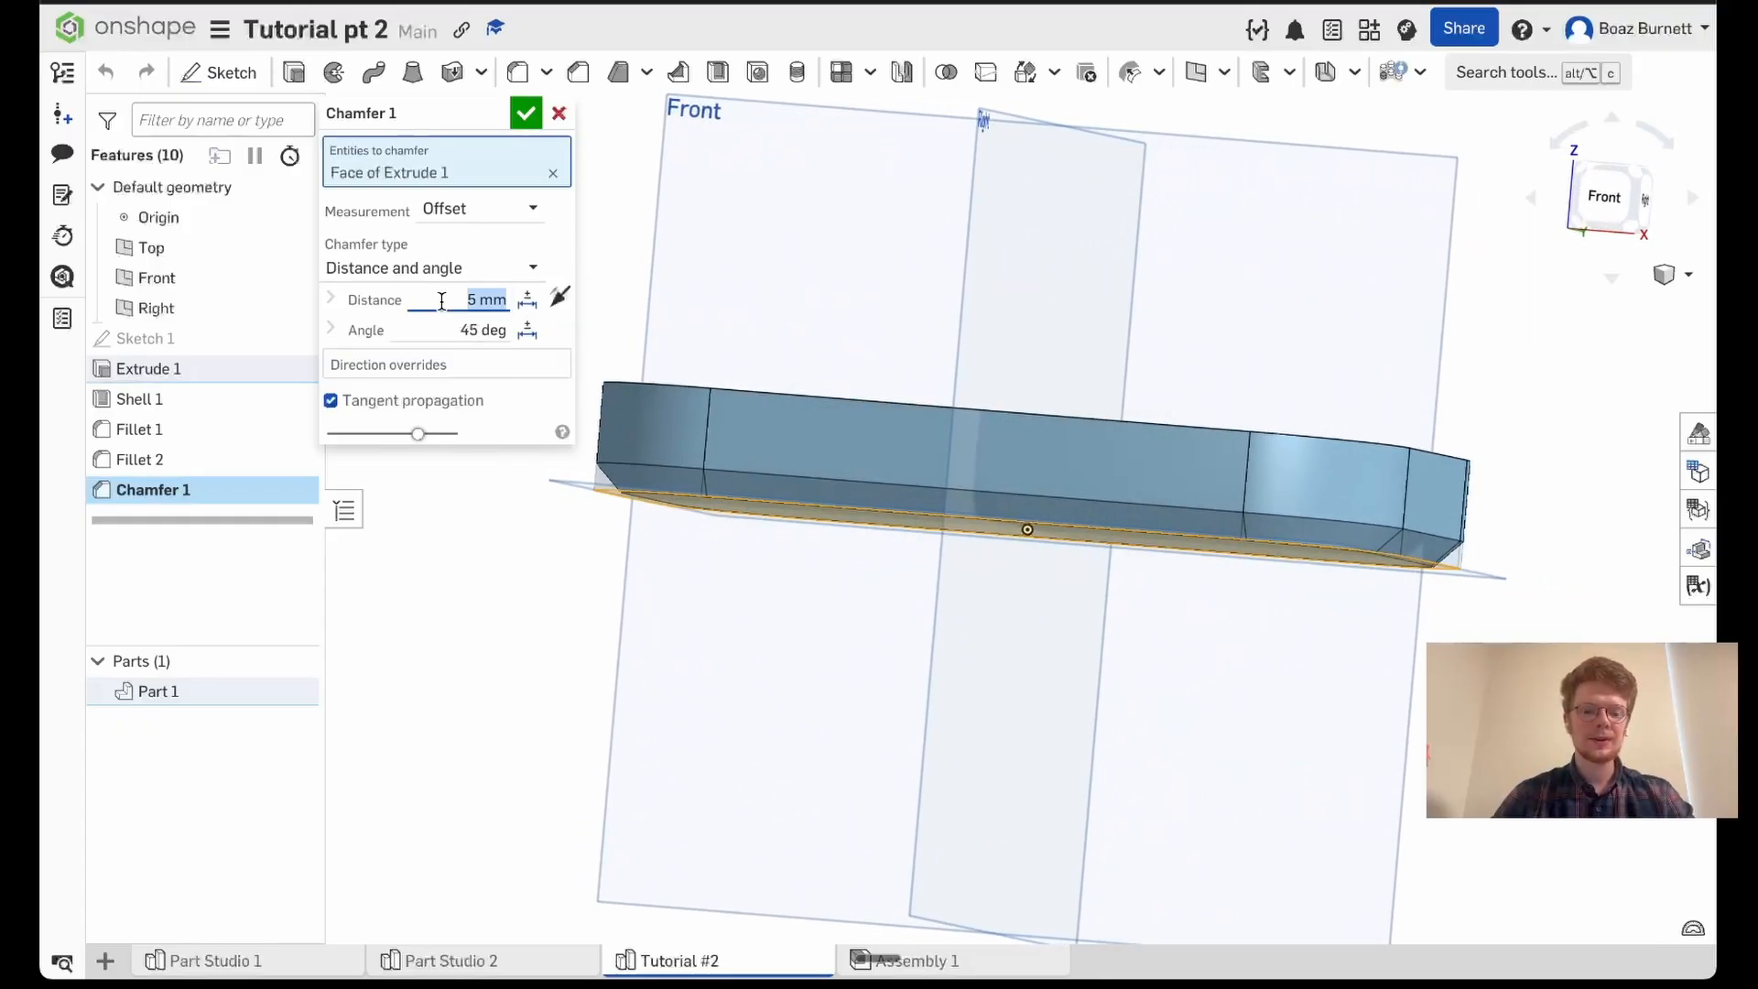
{"action": "type", "text": "2"}
{"action": "key", "text": "Return"}
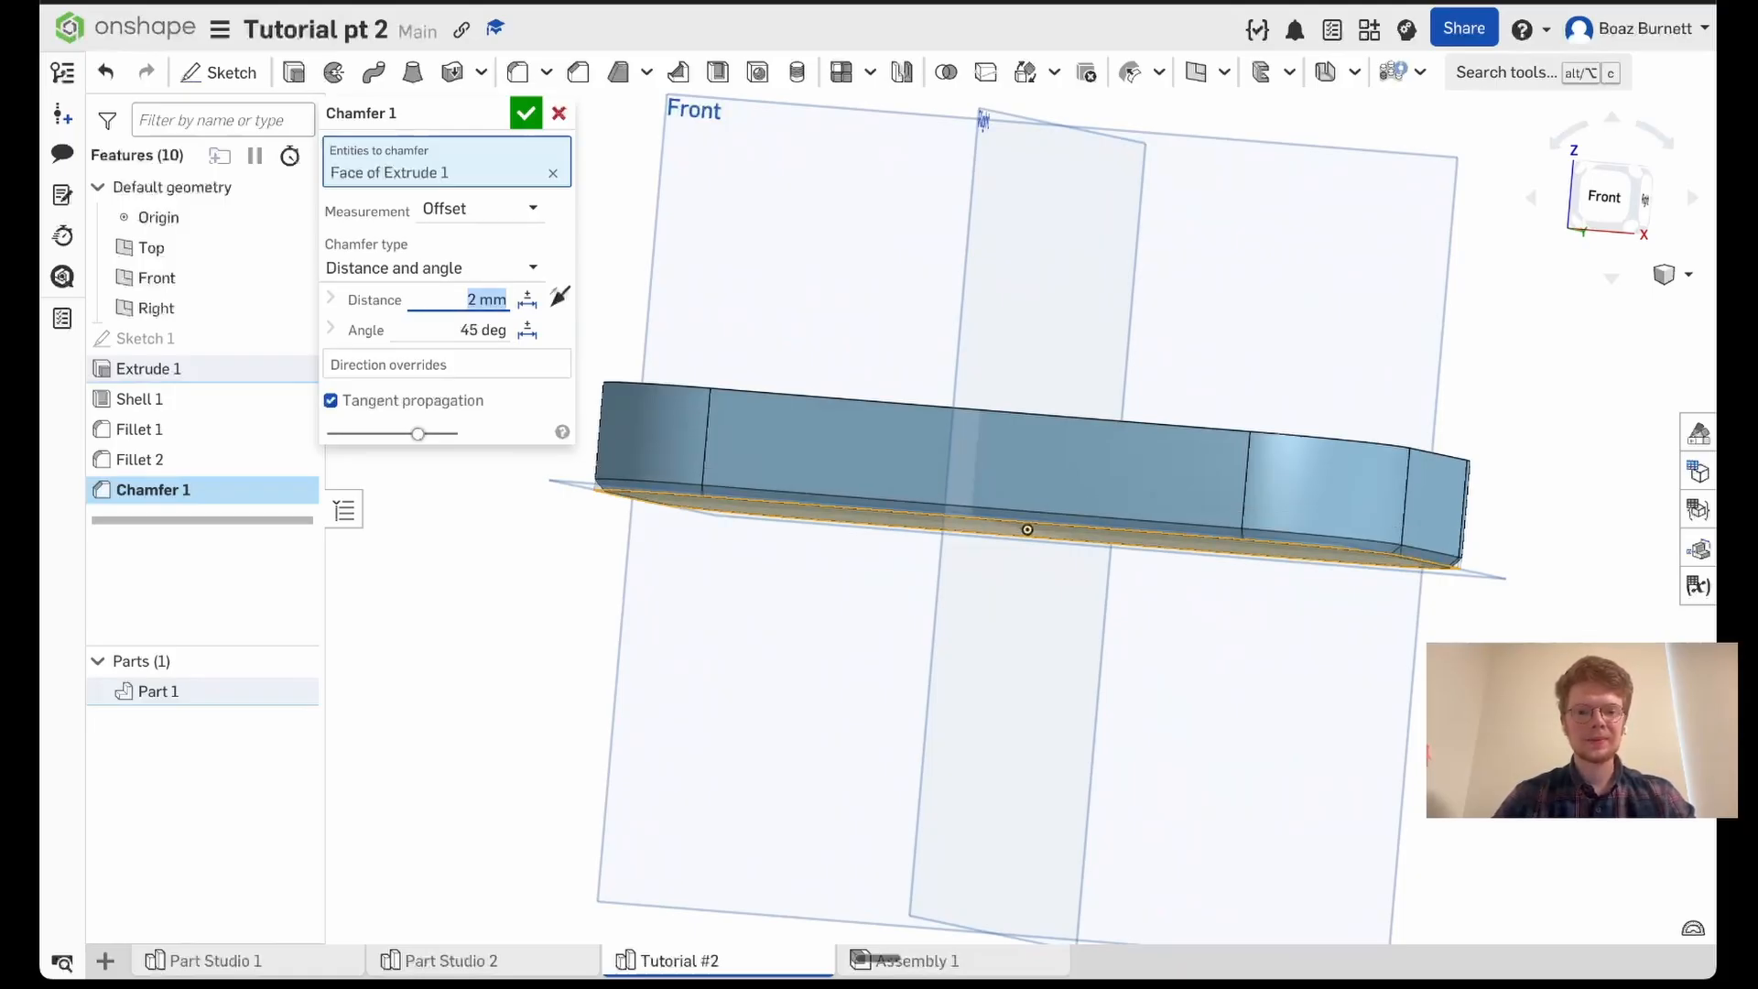
- Set the underside chamfer's distance to 5 mm and apply it at 45 degrees
{"action": "type", "text": "5"}
{"action": "key", "text": "Return"}
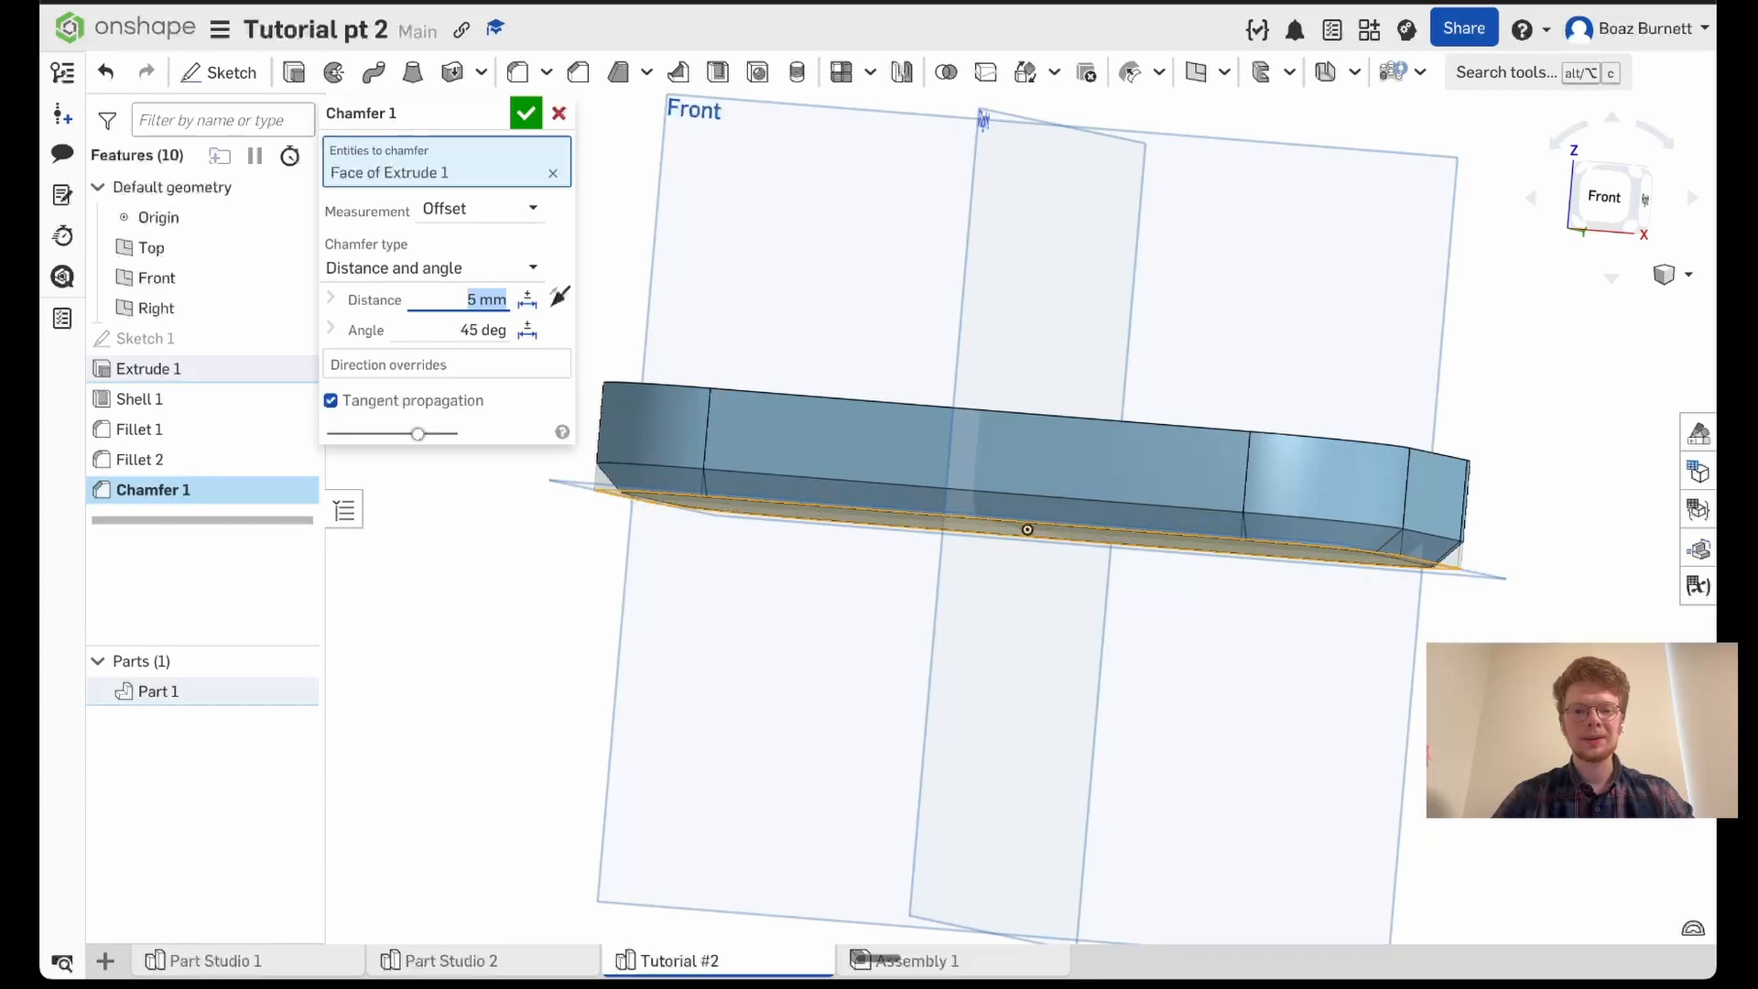
{"action": "left_click", "coordinate": [519, 112]}
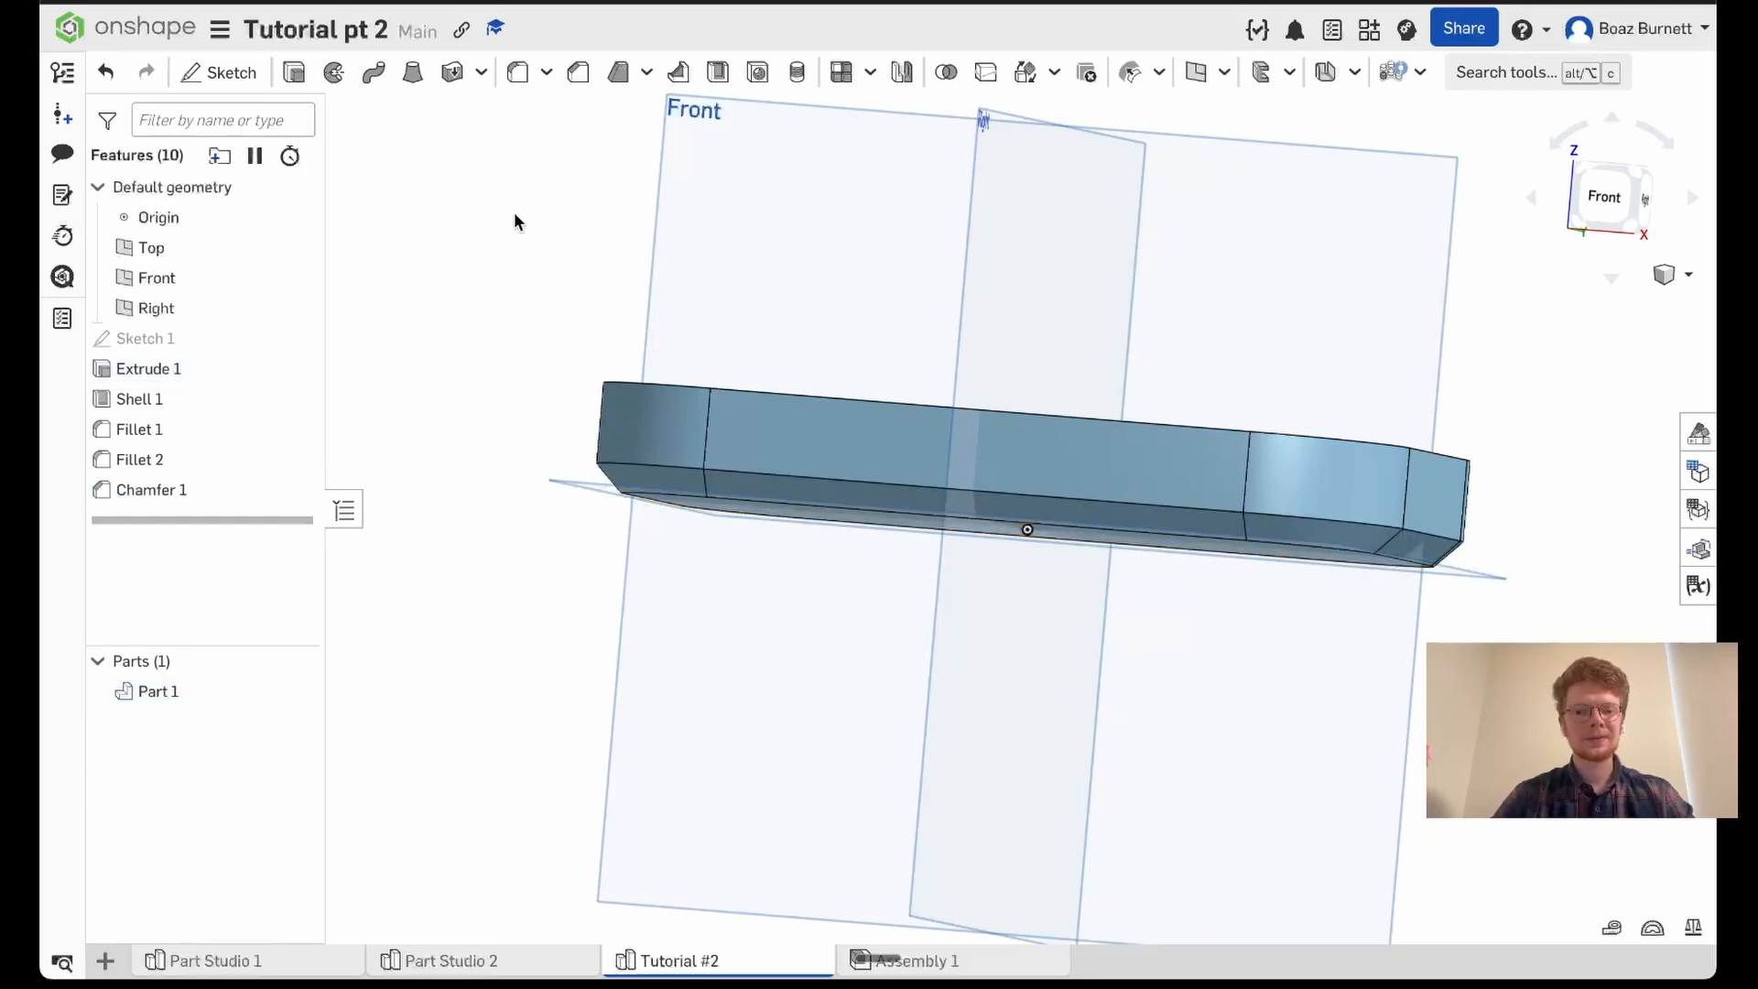
- Chamfer the edge around the tray's inner floor with a 5 mm distance at 45 degrees, keeping tangent propagation on
{"action": "right_click_drag", "start_coordinate": [513, 213], "coordinate": [491, 262]}
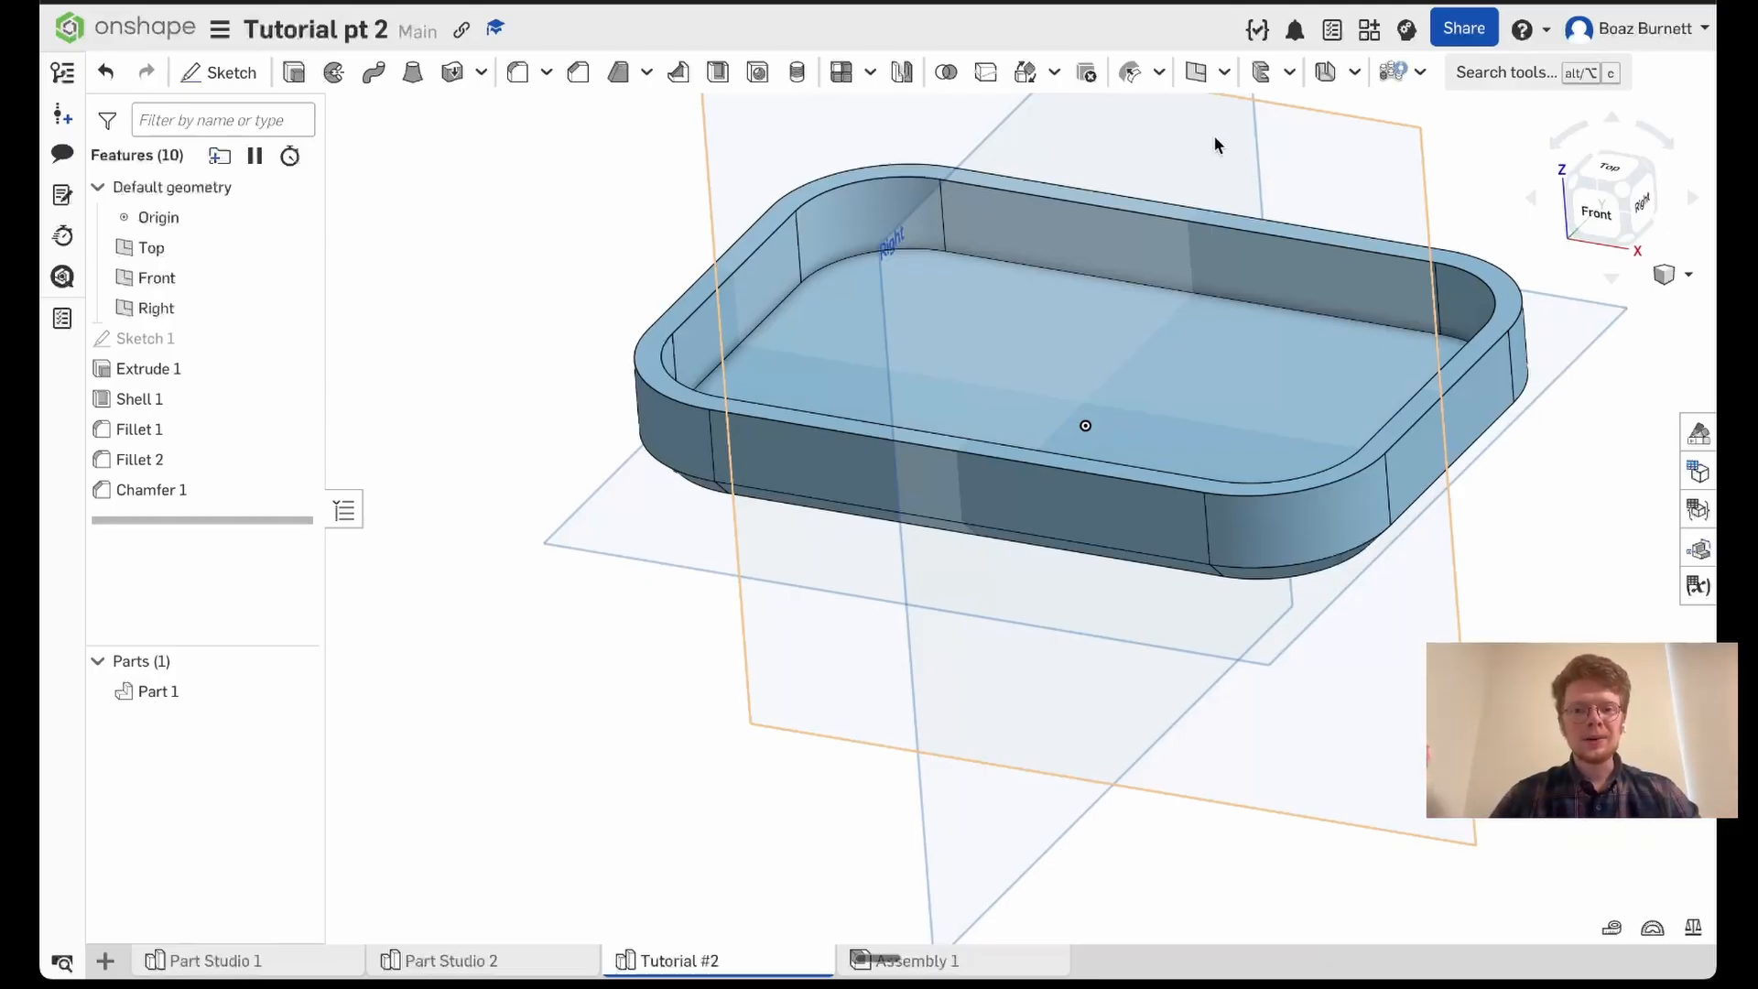
{"action": "left_click", "coordinate": [578, 75]}
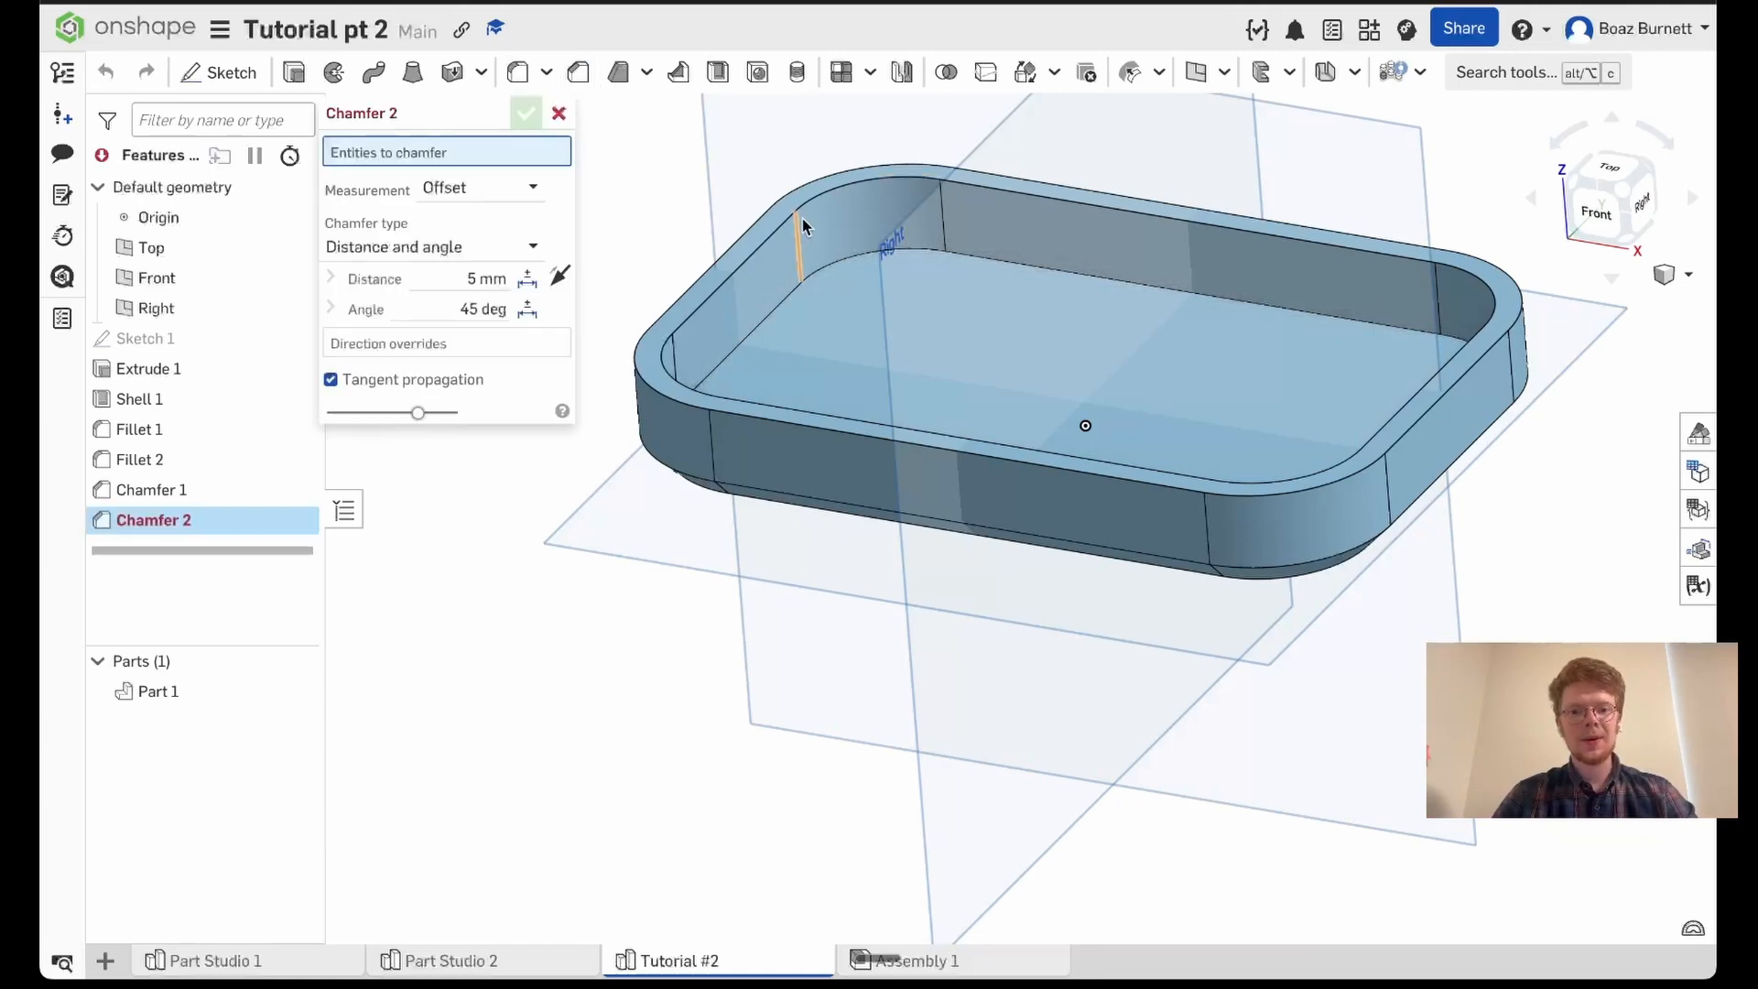
{"action": "left_click", "coordinate": [830, 261]}
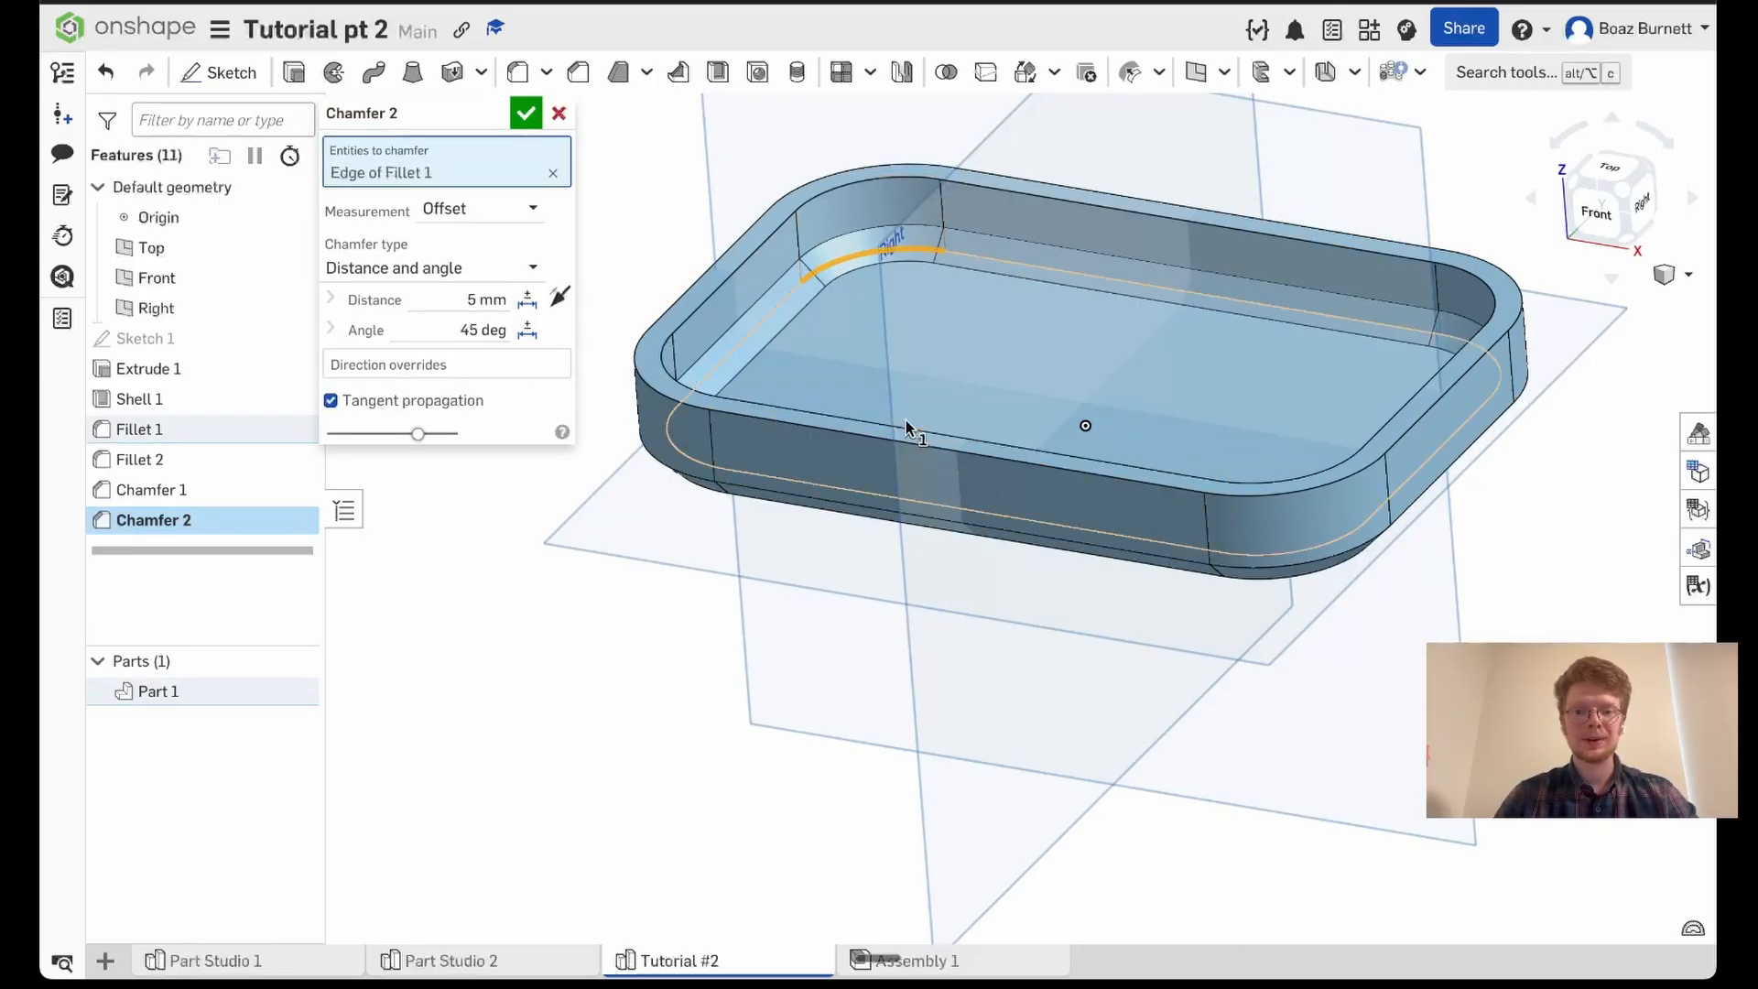
{"action": "left_click", "coordinate": [414, 408]}
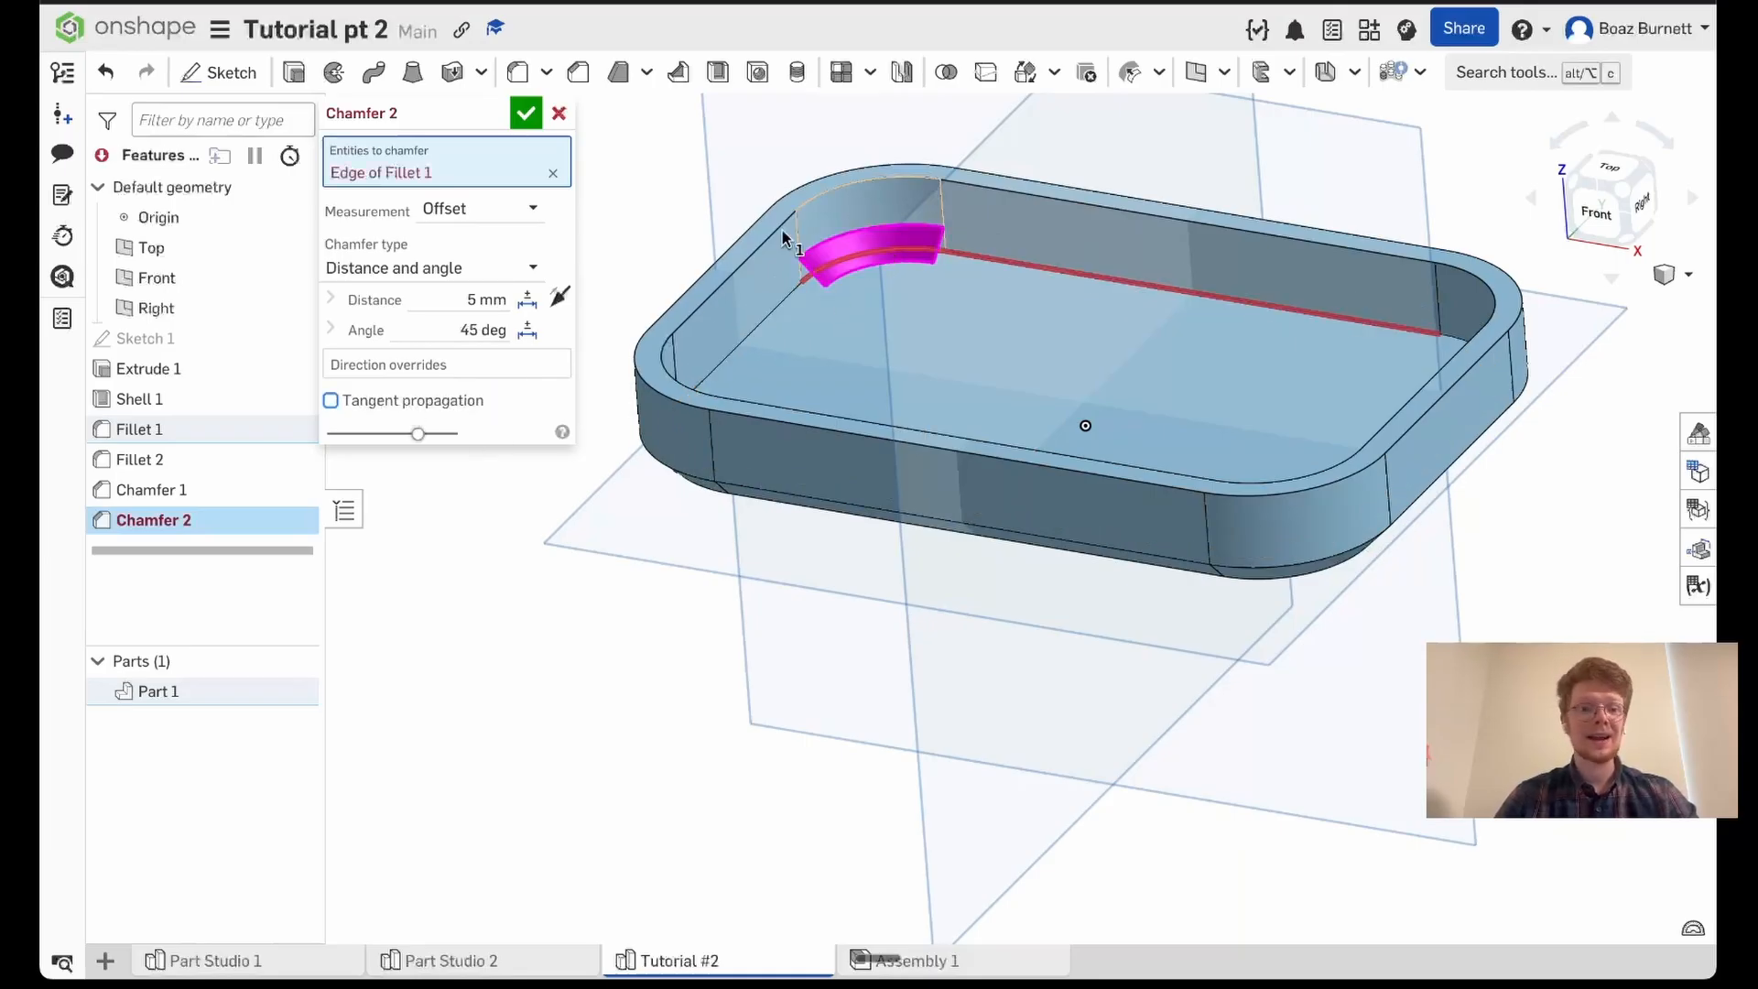
{"action": "mouse_move", "coordinate": [340, 119]}
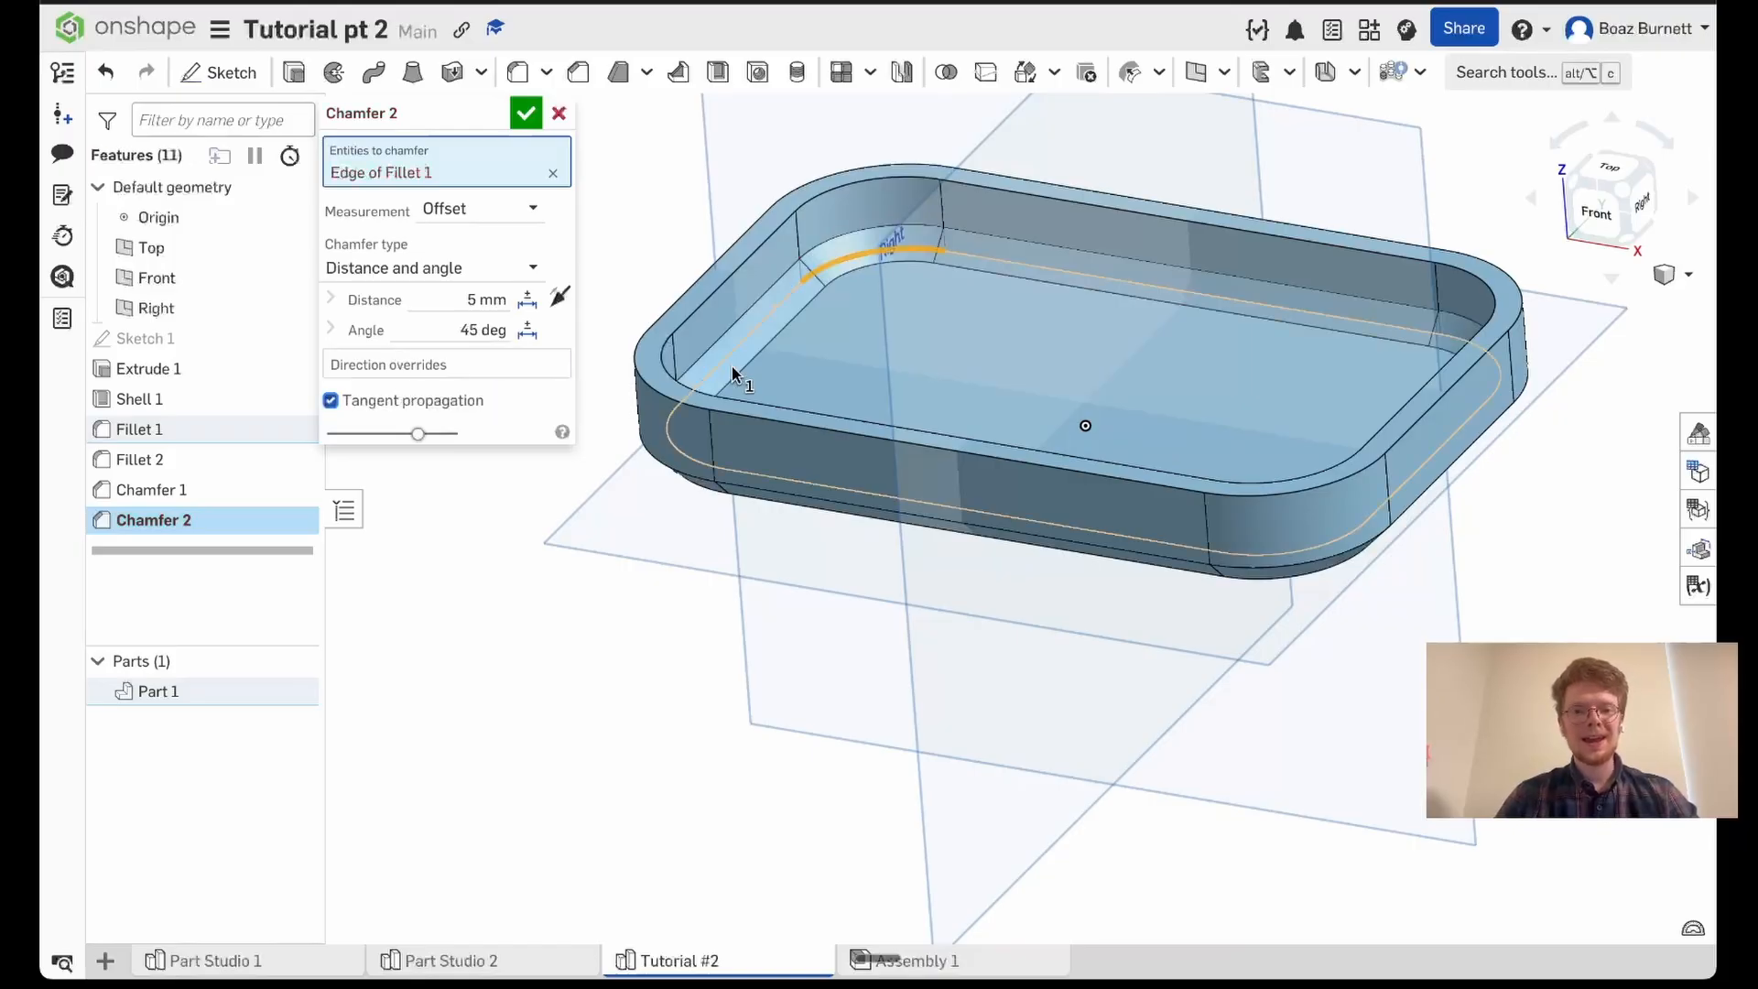
{"action": "scroll", "coordinate": [732, 366], "scroll_direction": "down", "scroll_amount": 3}
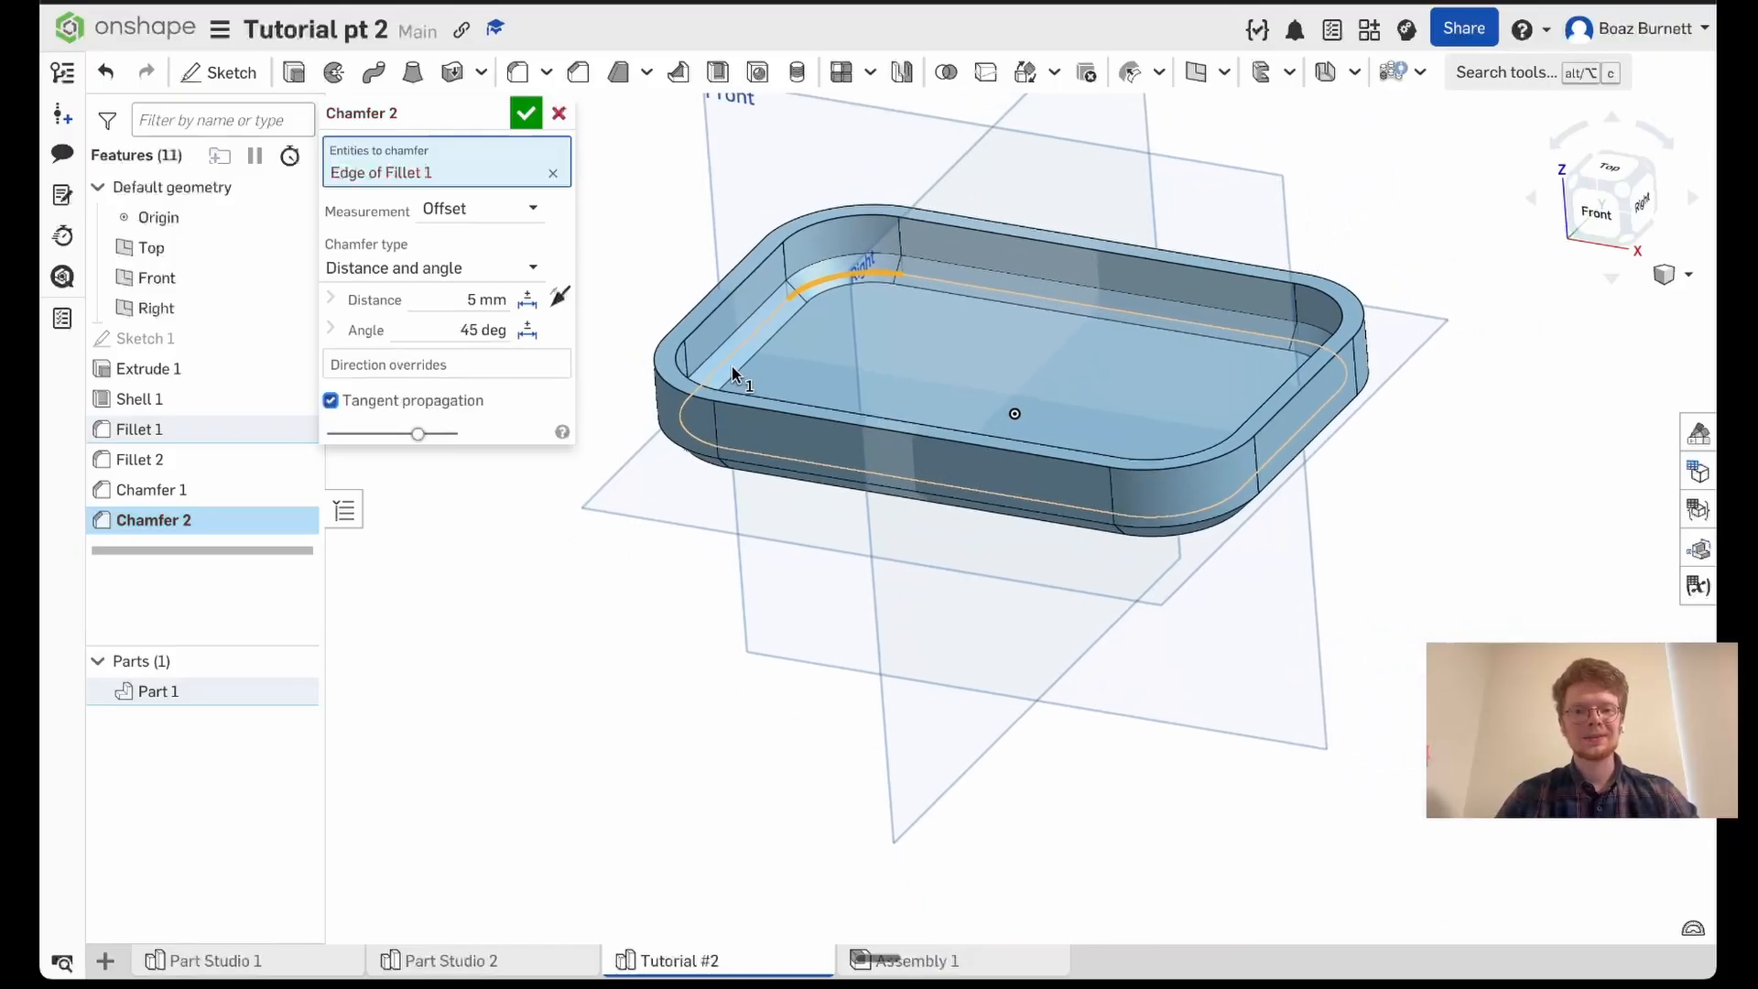
{"action": "mouse_move", "coordinate": [708, 461]}
{"action": "right_mouse_down"}
{"action": "mouse_move", "coordinate": [687, 561]}
{"action": "mouse_move", "coordinate": [703, 459]}
{"action": "right_mouse_up"}
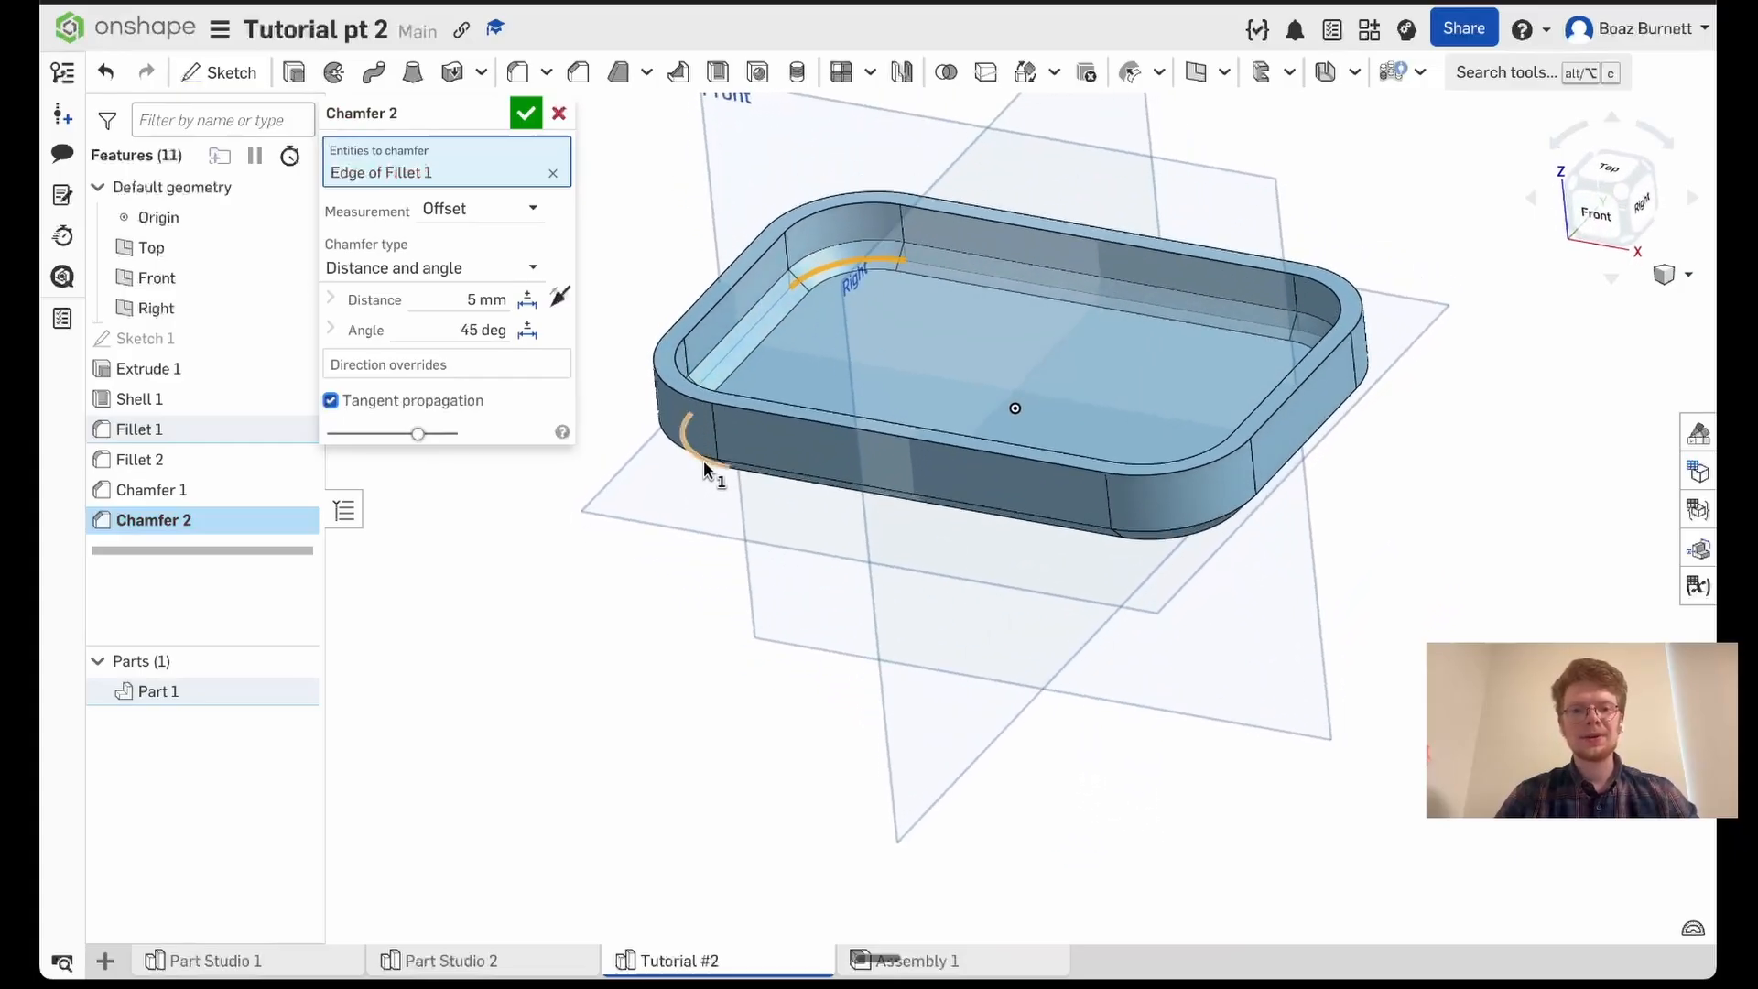
{"action": "left_click", "coordinate": [526, 115]}
- Apply an edge fillet with a 2 mm radius to the tray's top rim face
{"action": "mouse_move", "coordinate": [568, 250]}
{"action": "right_mouse_down"}
{"action": "mouse_move", "coordinate": [628, 244]}
{"action": "mouse_move", "coordinate": [558, 253]}
{"action": "mouse_move", "coordinate": [594, 261]}
{"action": "right_mouse_up"}
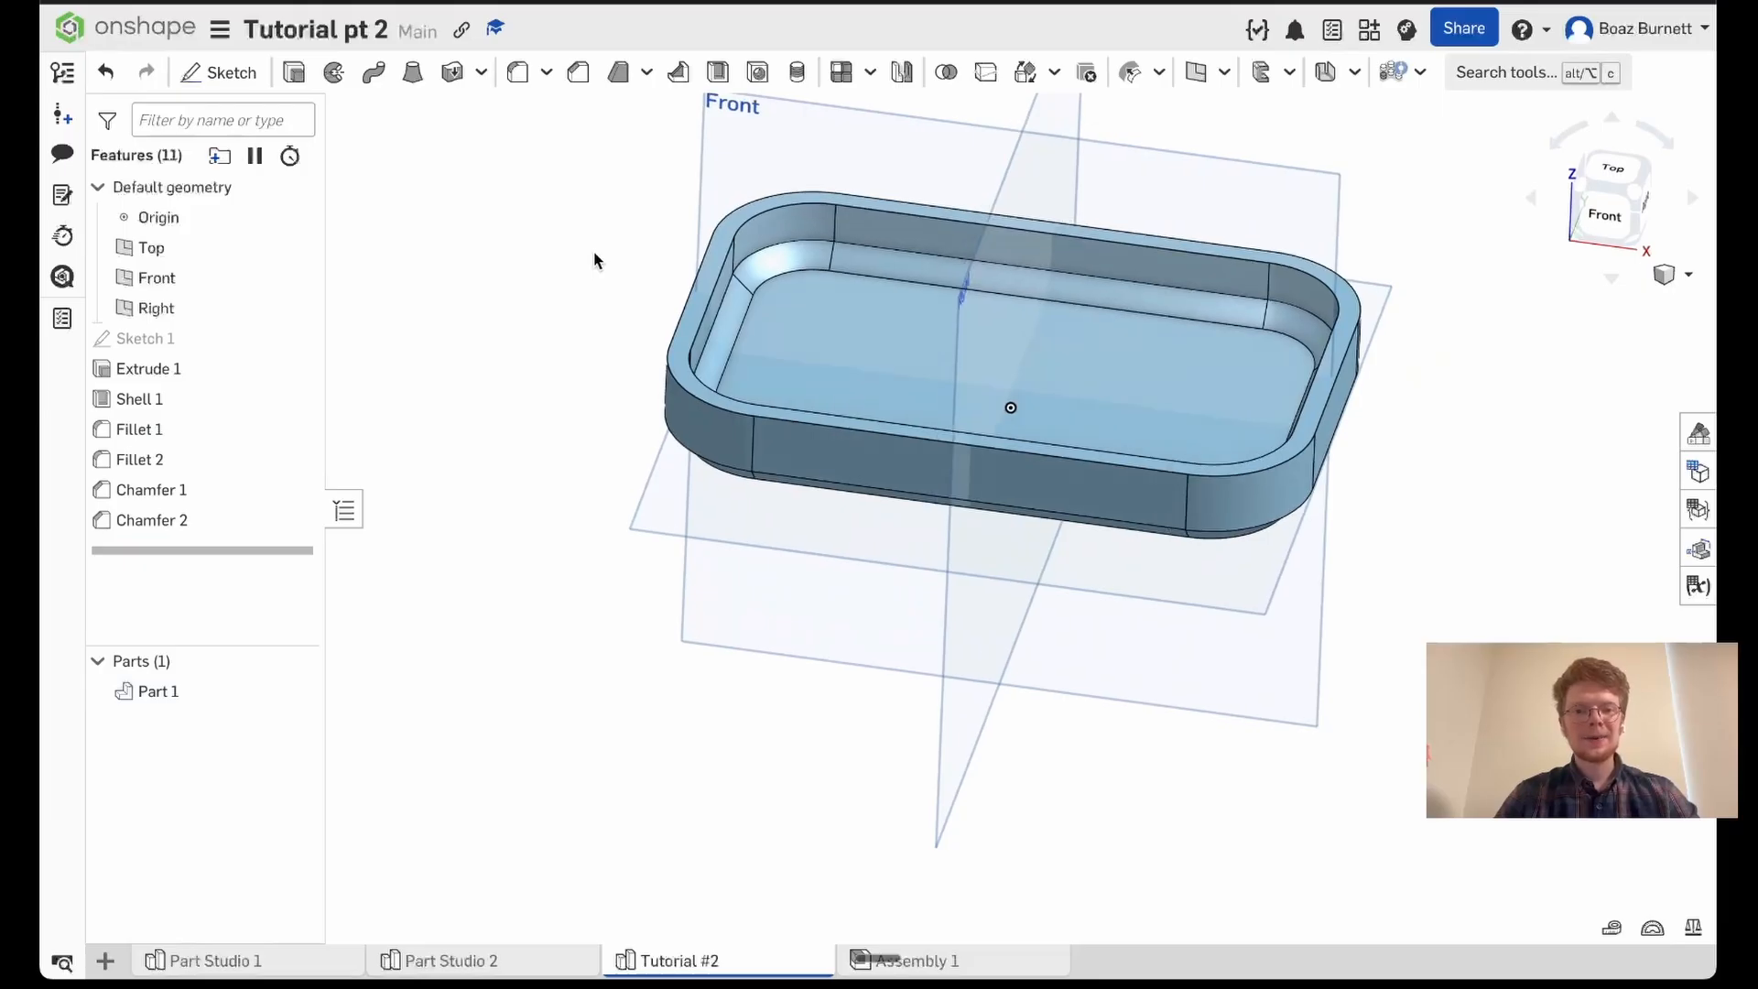
{"action": "left_click", "coordinate": [515, 81]}
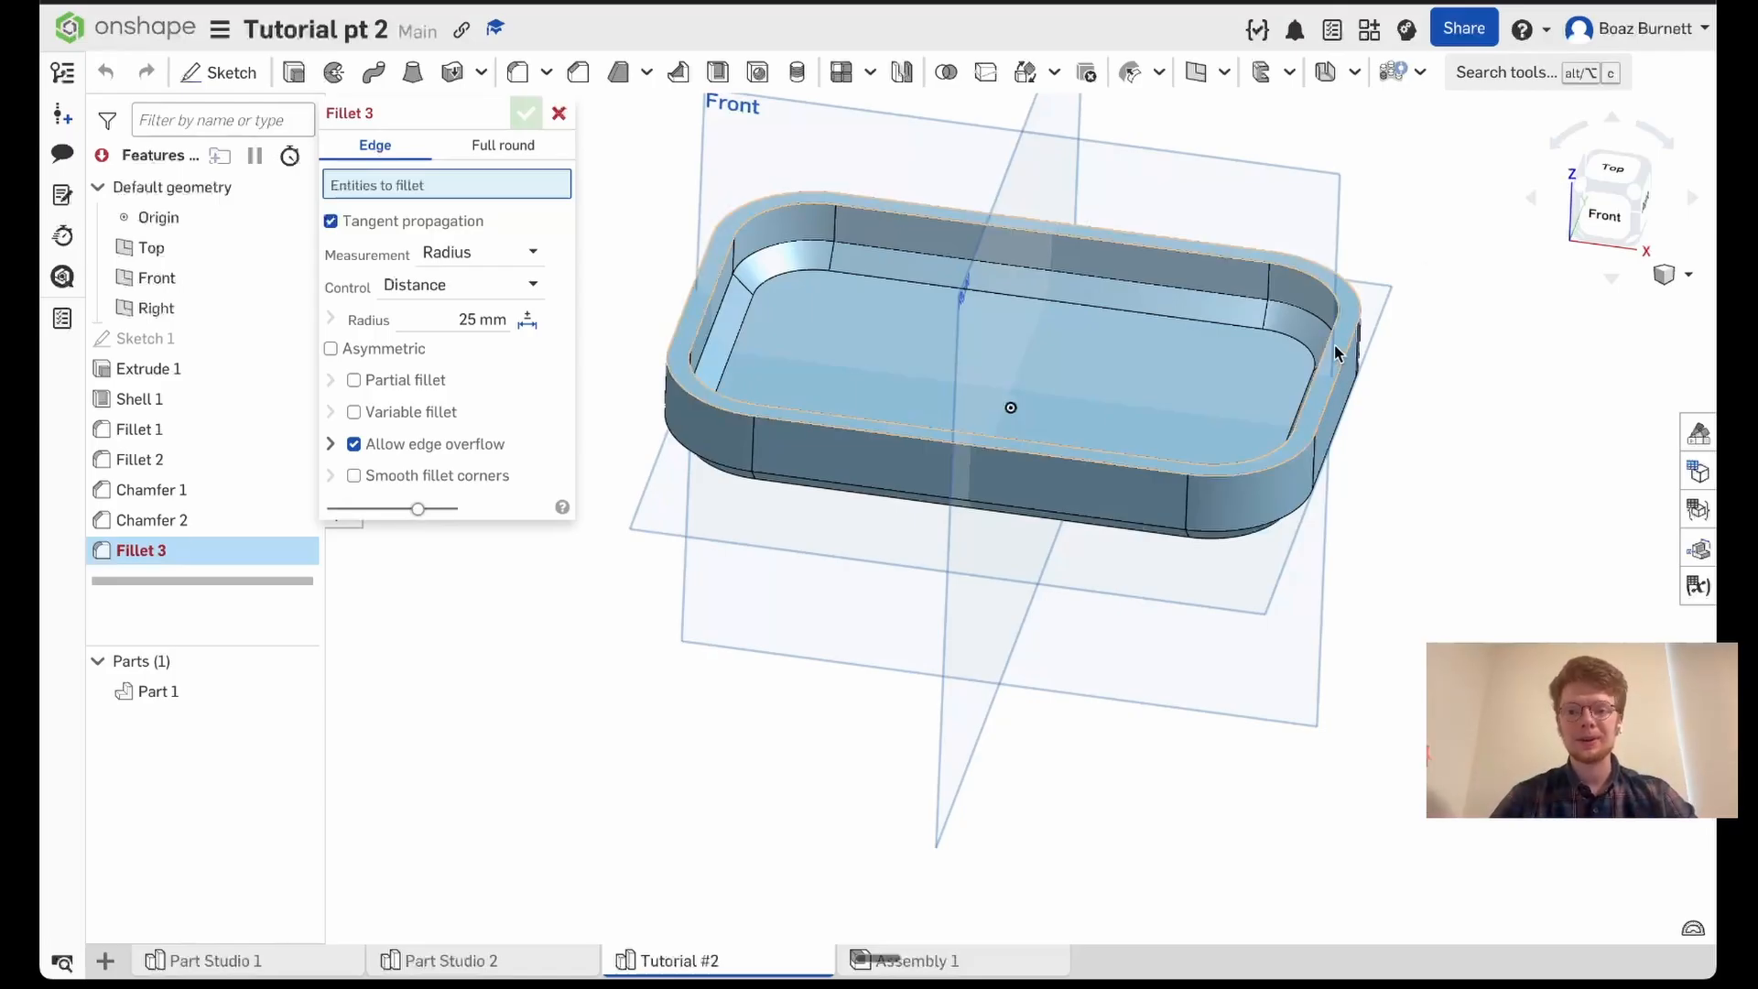
{"action": "scroll", "coordinate": [1334, 346], "scroll_direction": "up", "scroll_amount": 2}
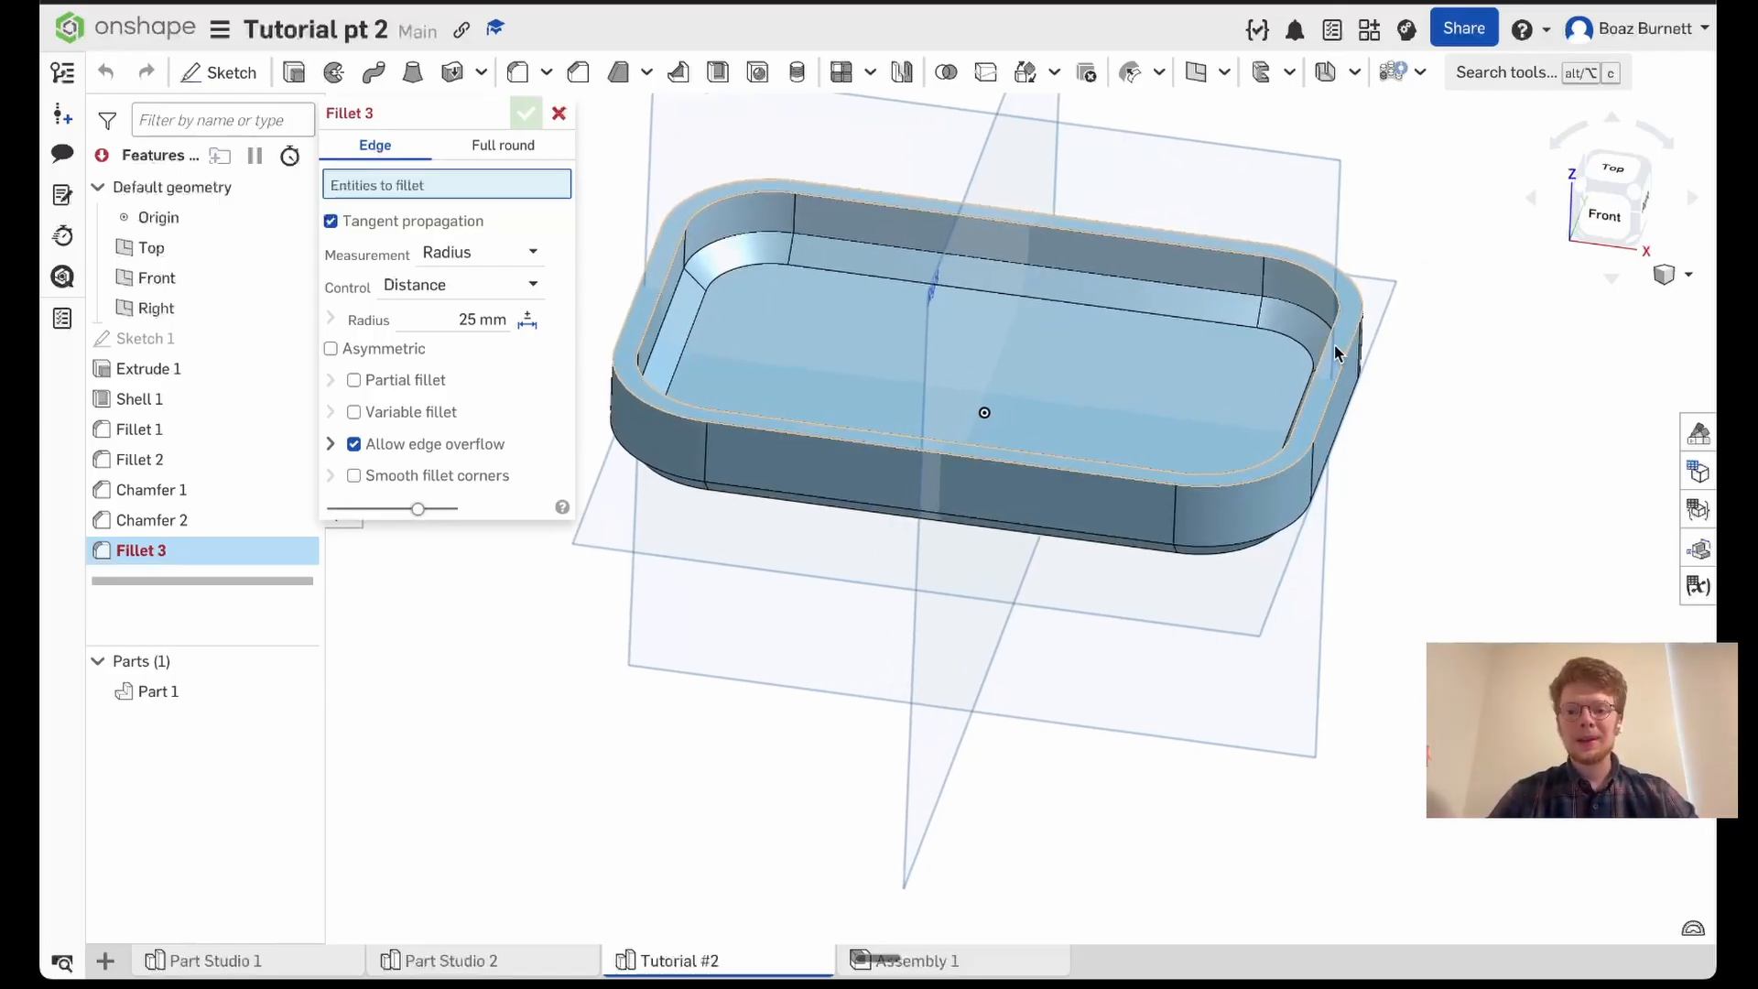
{"action": "left_click", "coordinate": [1334, 346]}
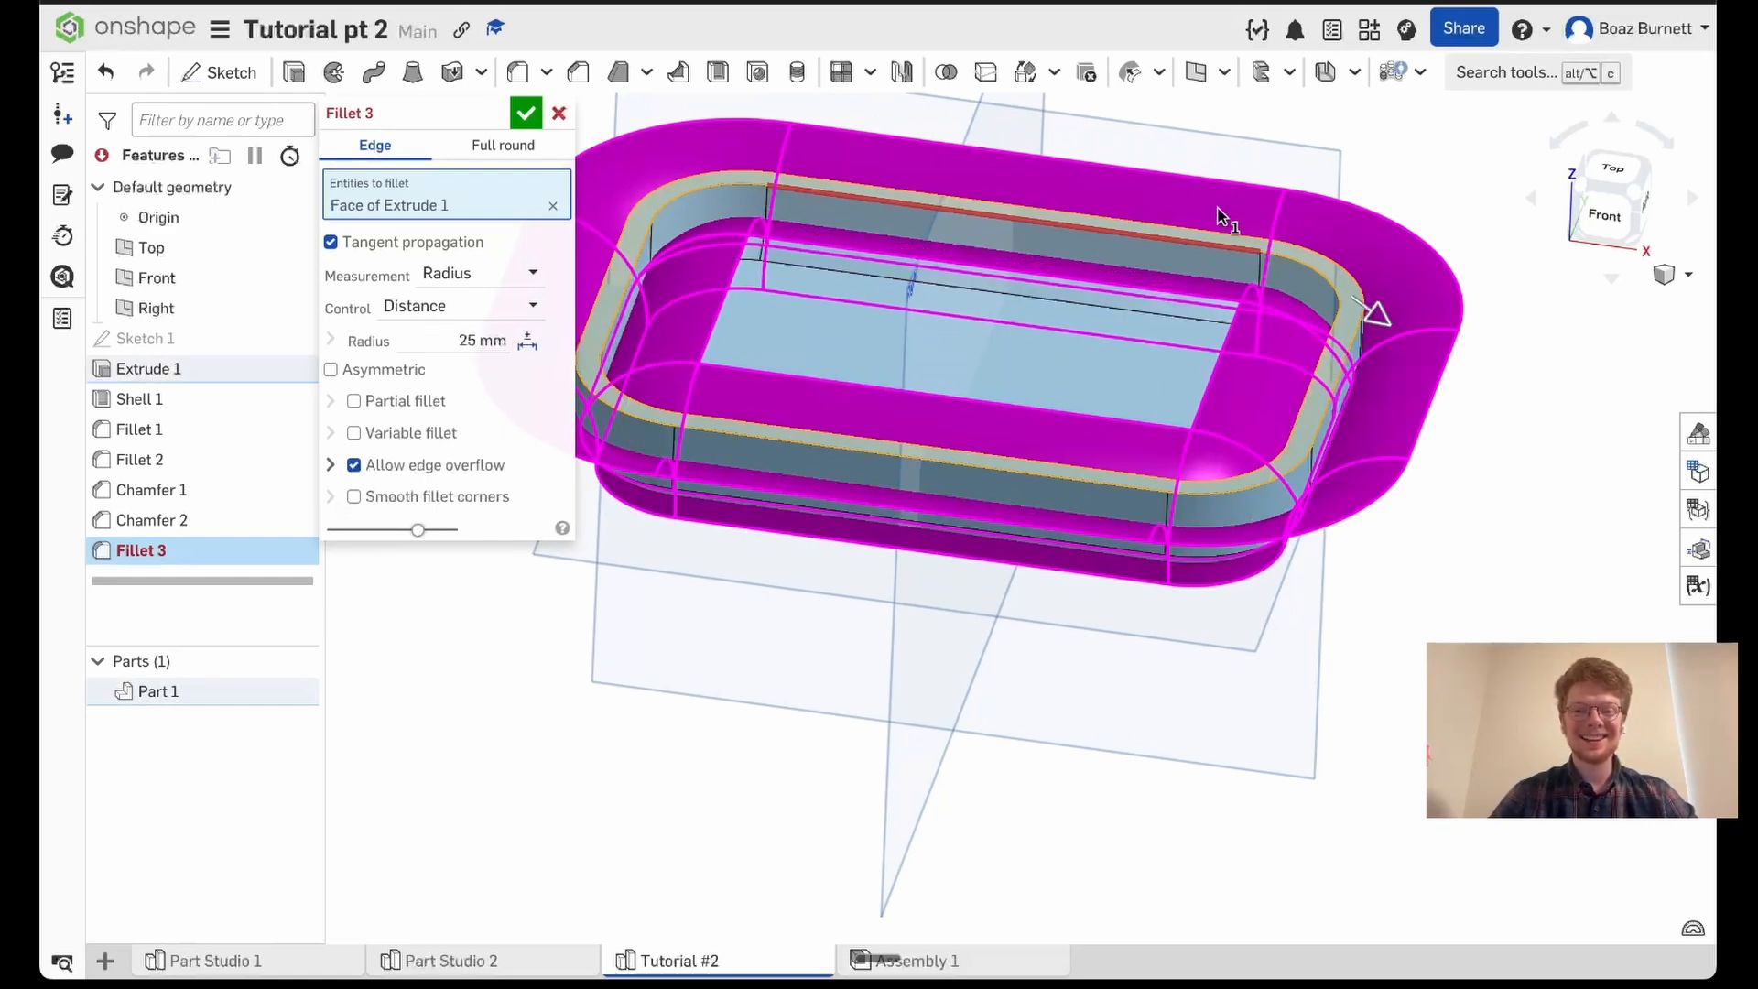
{"action": "left_click", "coordinate": [411, 335]}
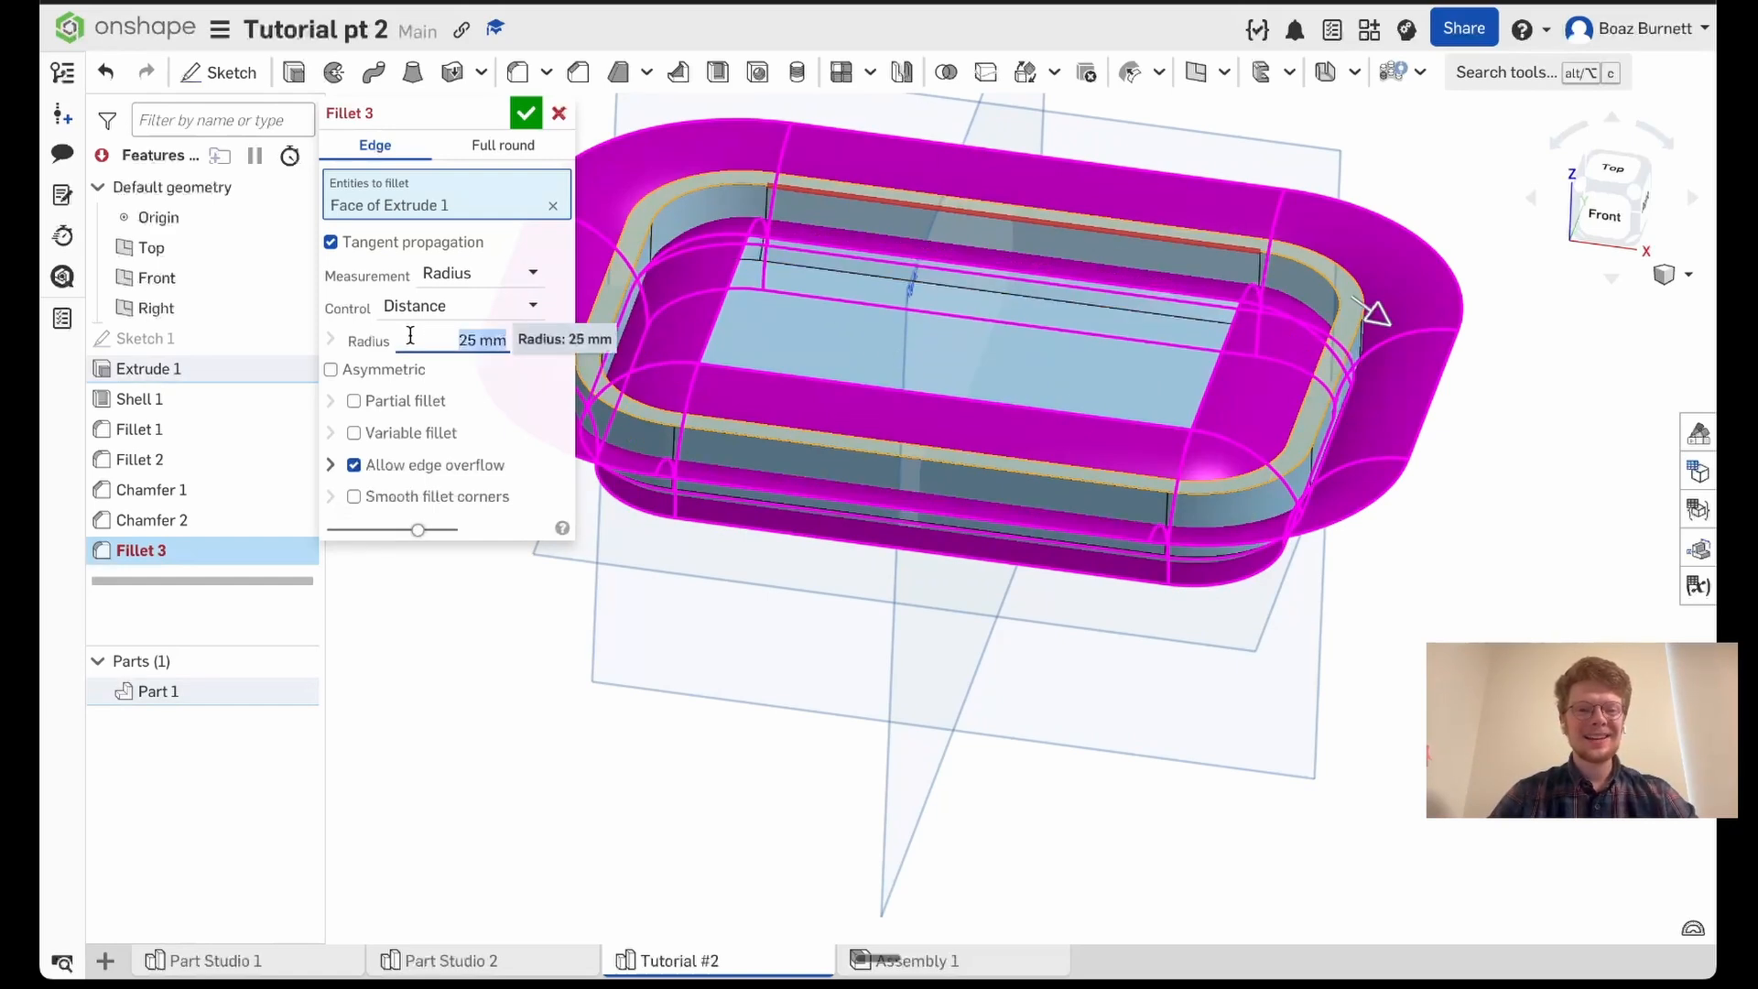
{"action": "type", "text": "2"}
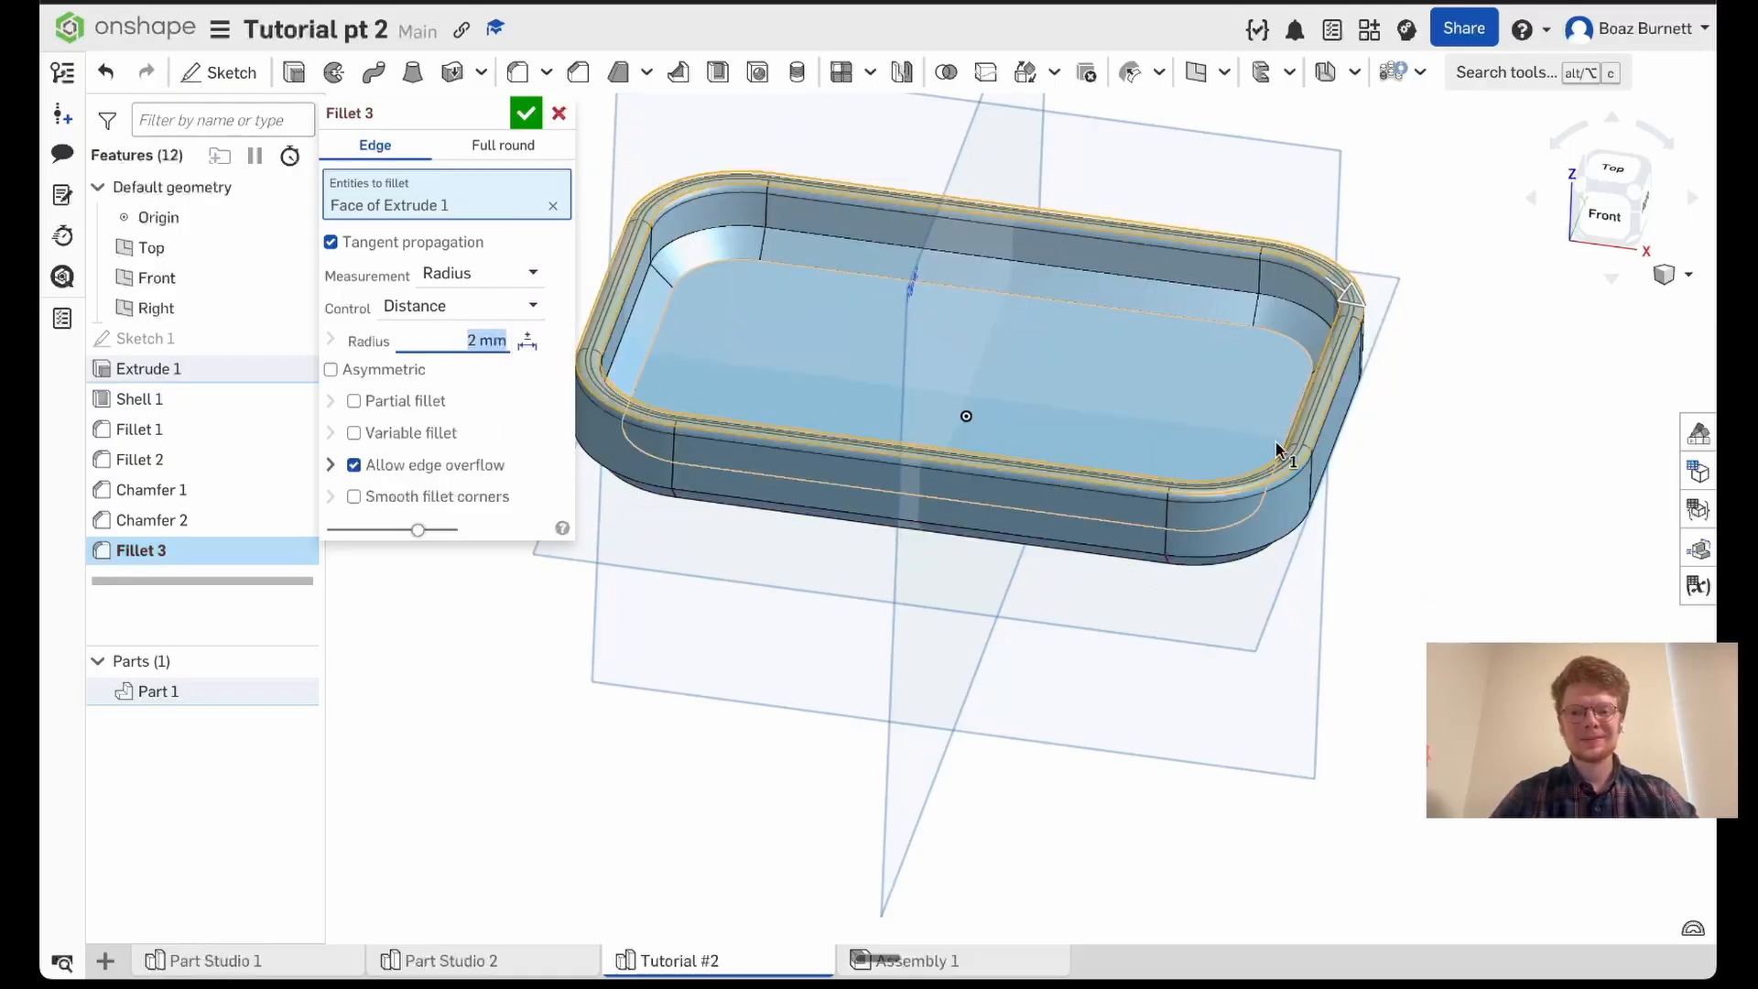
{"action": "scroll", "coordinate": [1314, 442], "scroll_direction": "up", "scroll_amount": 1}
{"action": "scroll", "coordinate": [1314, 440], "scroll_direction": "up", "scroll_amount": 4}
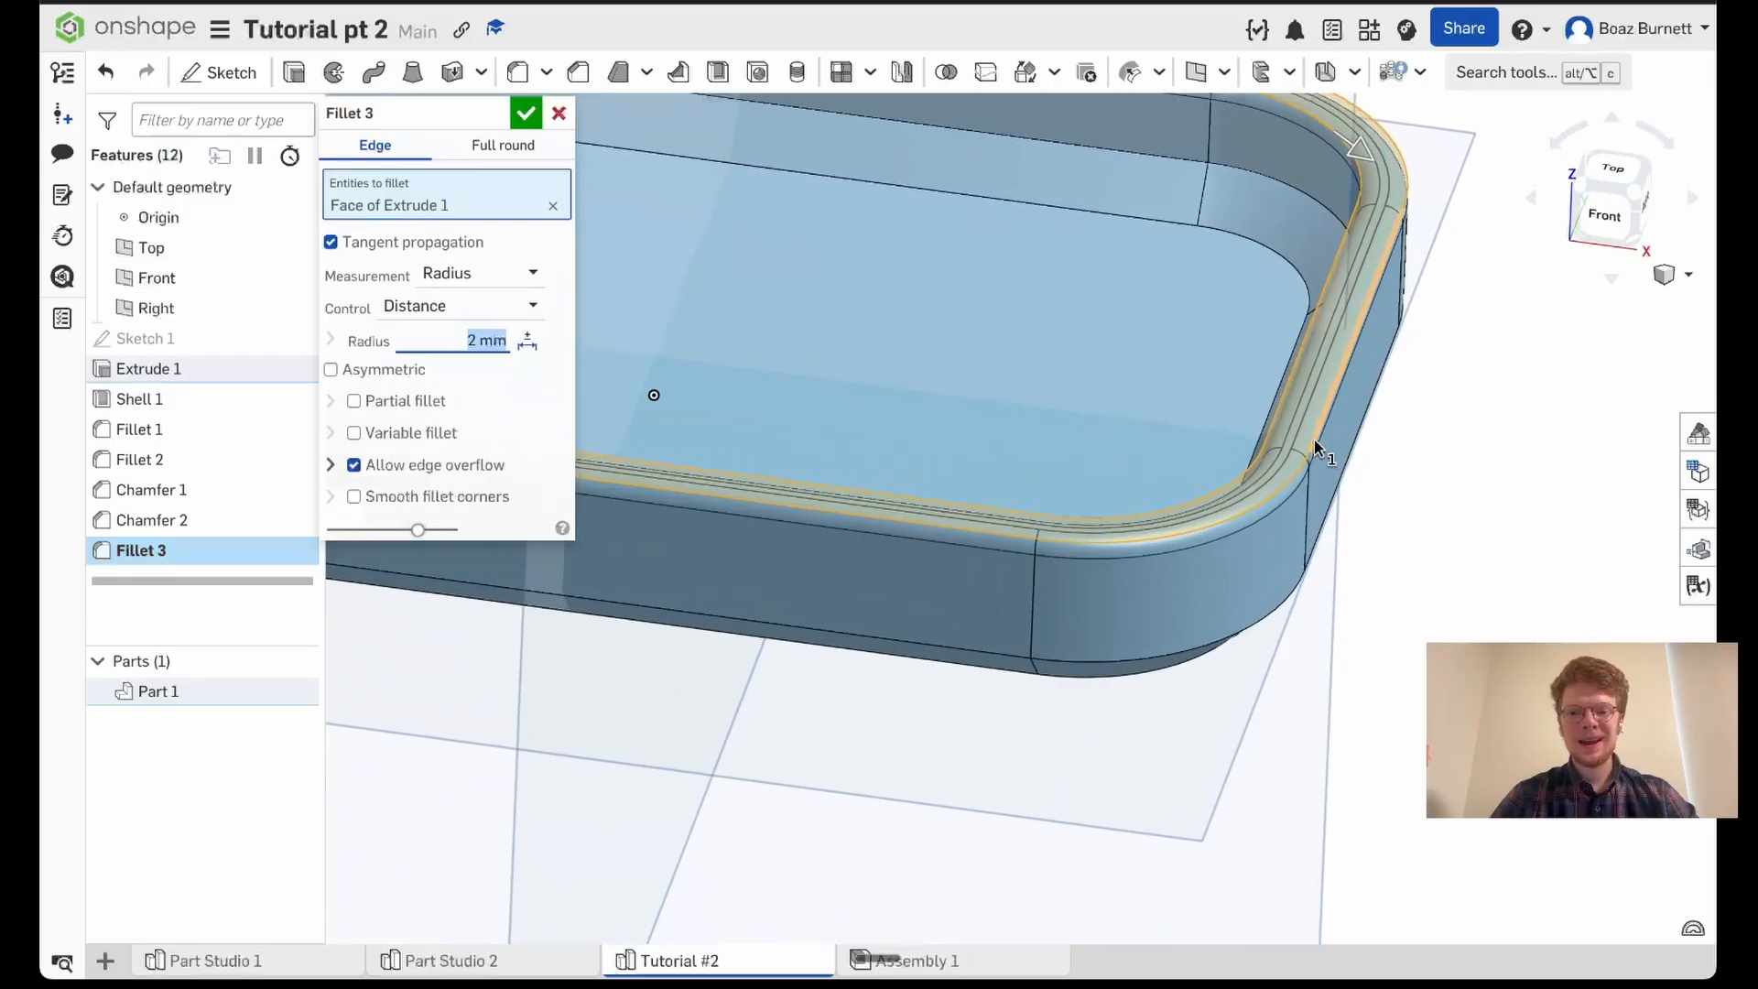
{"action": "scroll", "coordinate": [1315, 439], "scroll_direction": "down", "scroll_amount": 3}
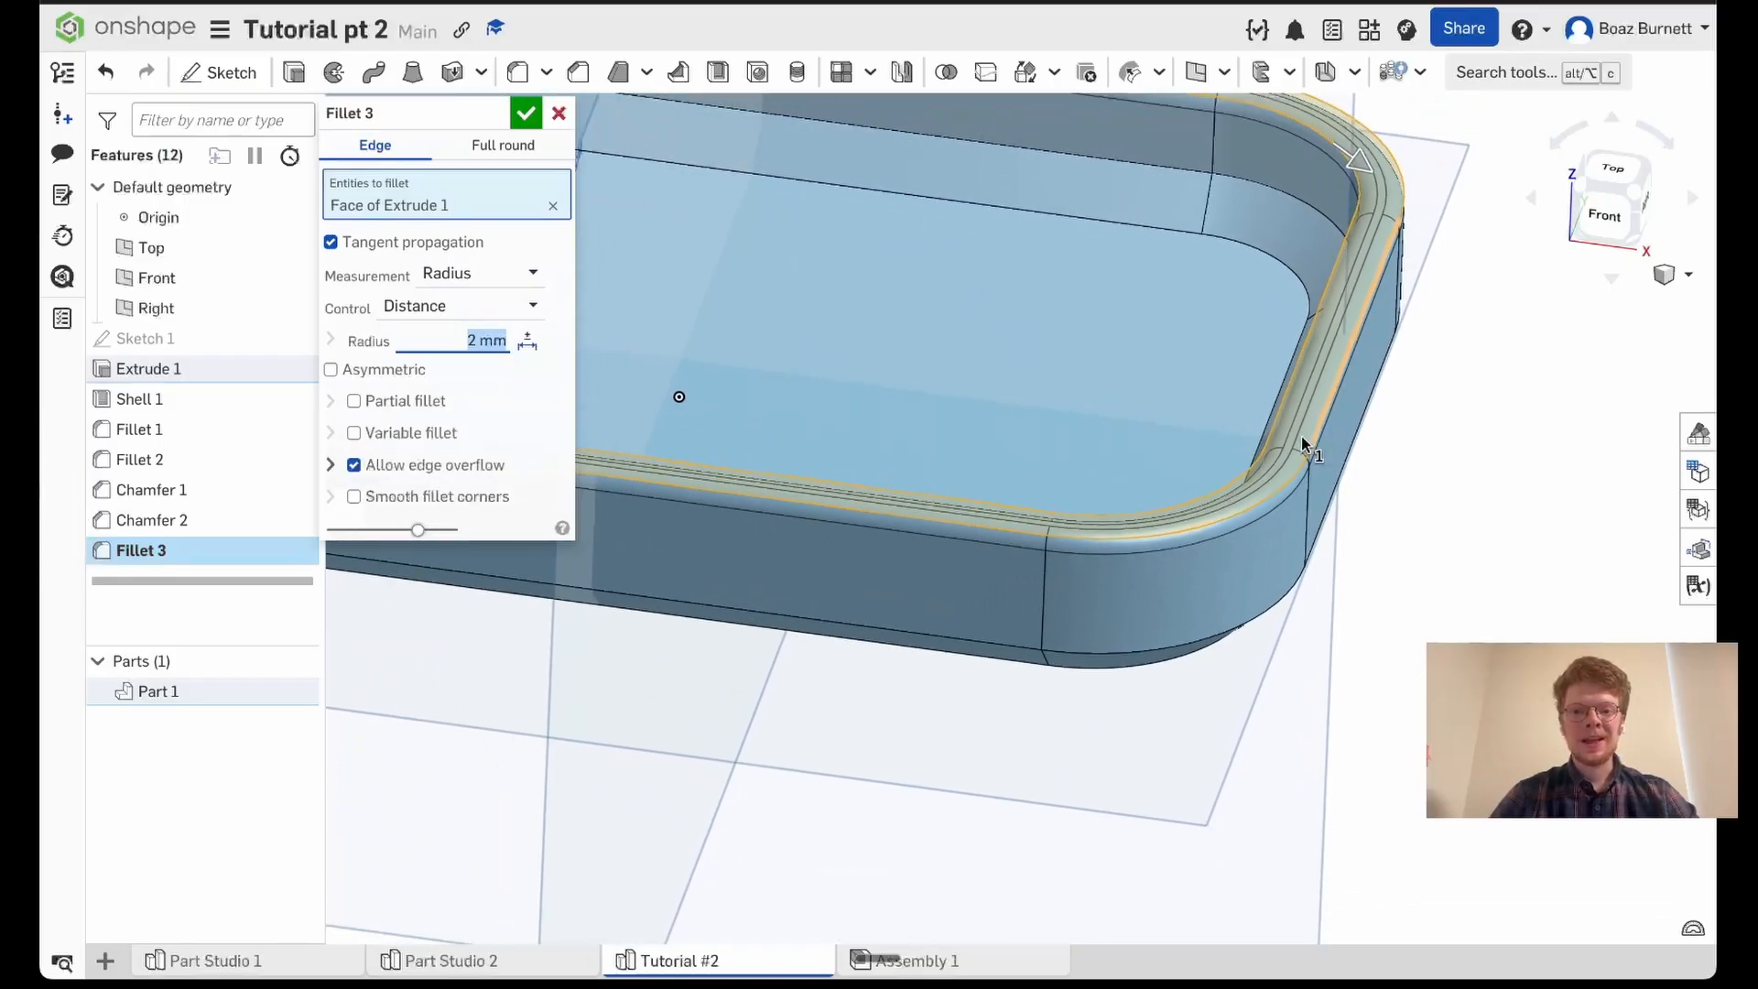
{"action": "scroll", "coordinate": [1113, 384], "scroll_direction": "down", "scroll_amount": 1}
{"action": "scroll", "coordinate": [1112, 384], "scroll_direction": "down", "scroll_amount": 3}
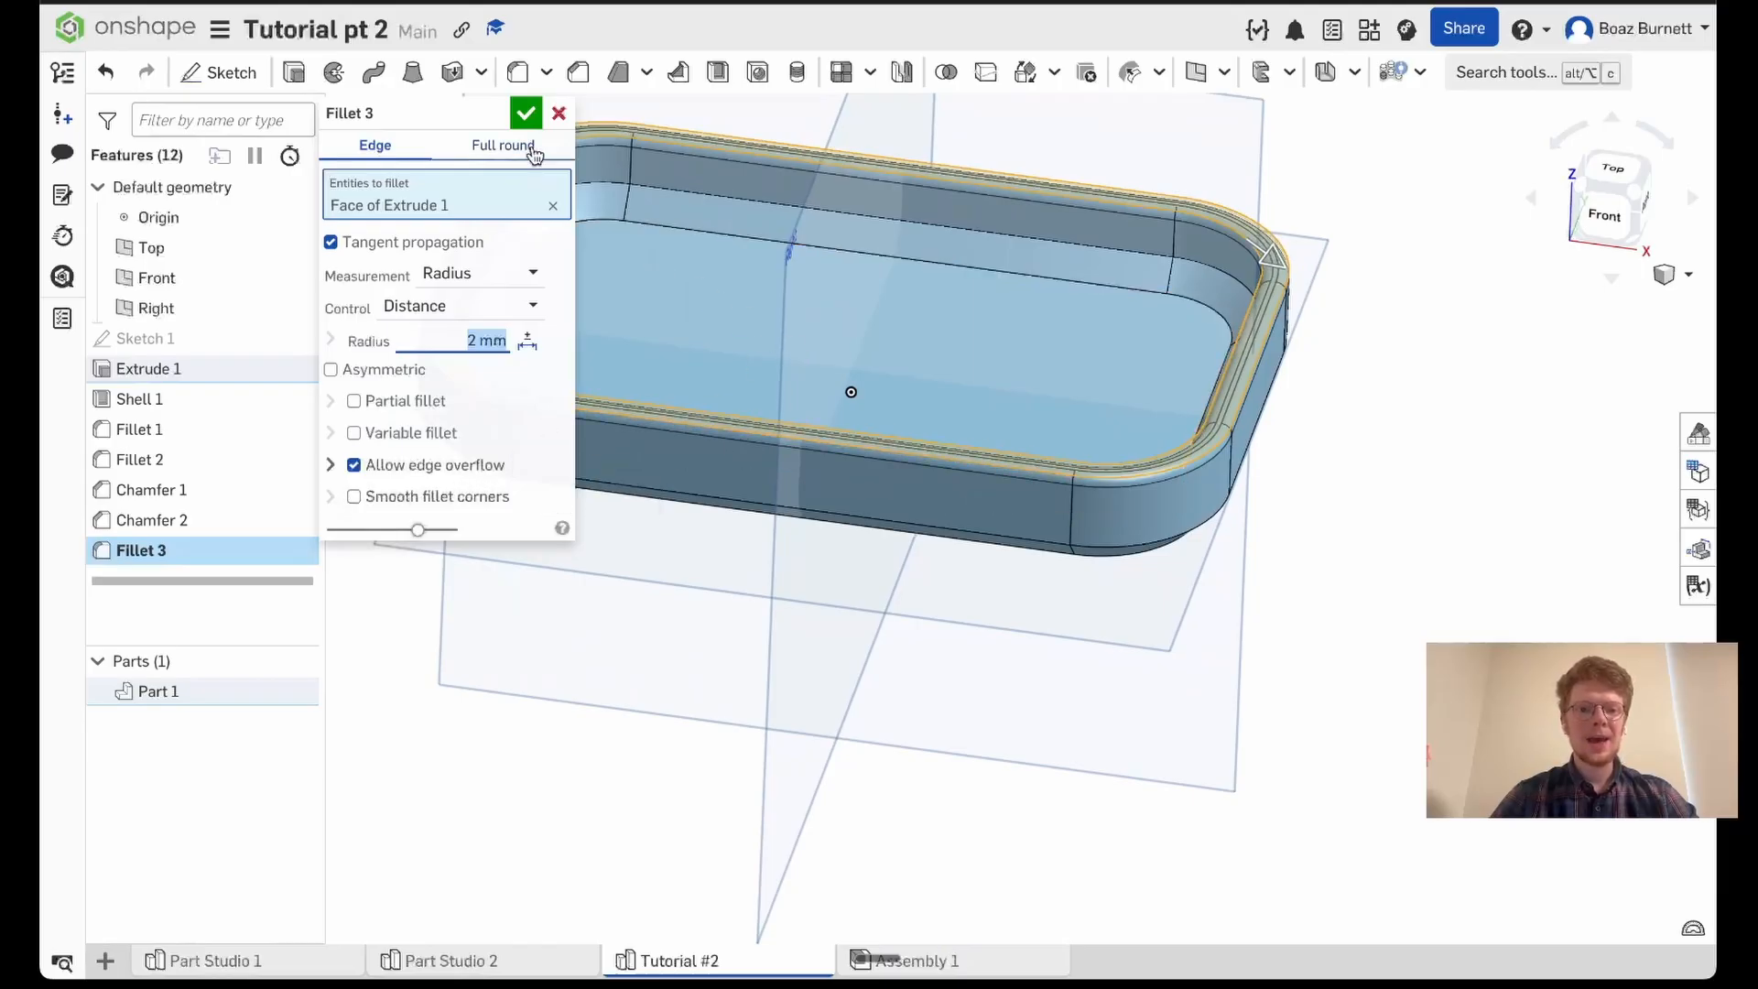
{"action": "left_click", "coordinate": [526, 115]}
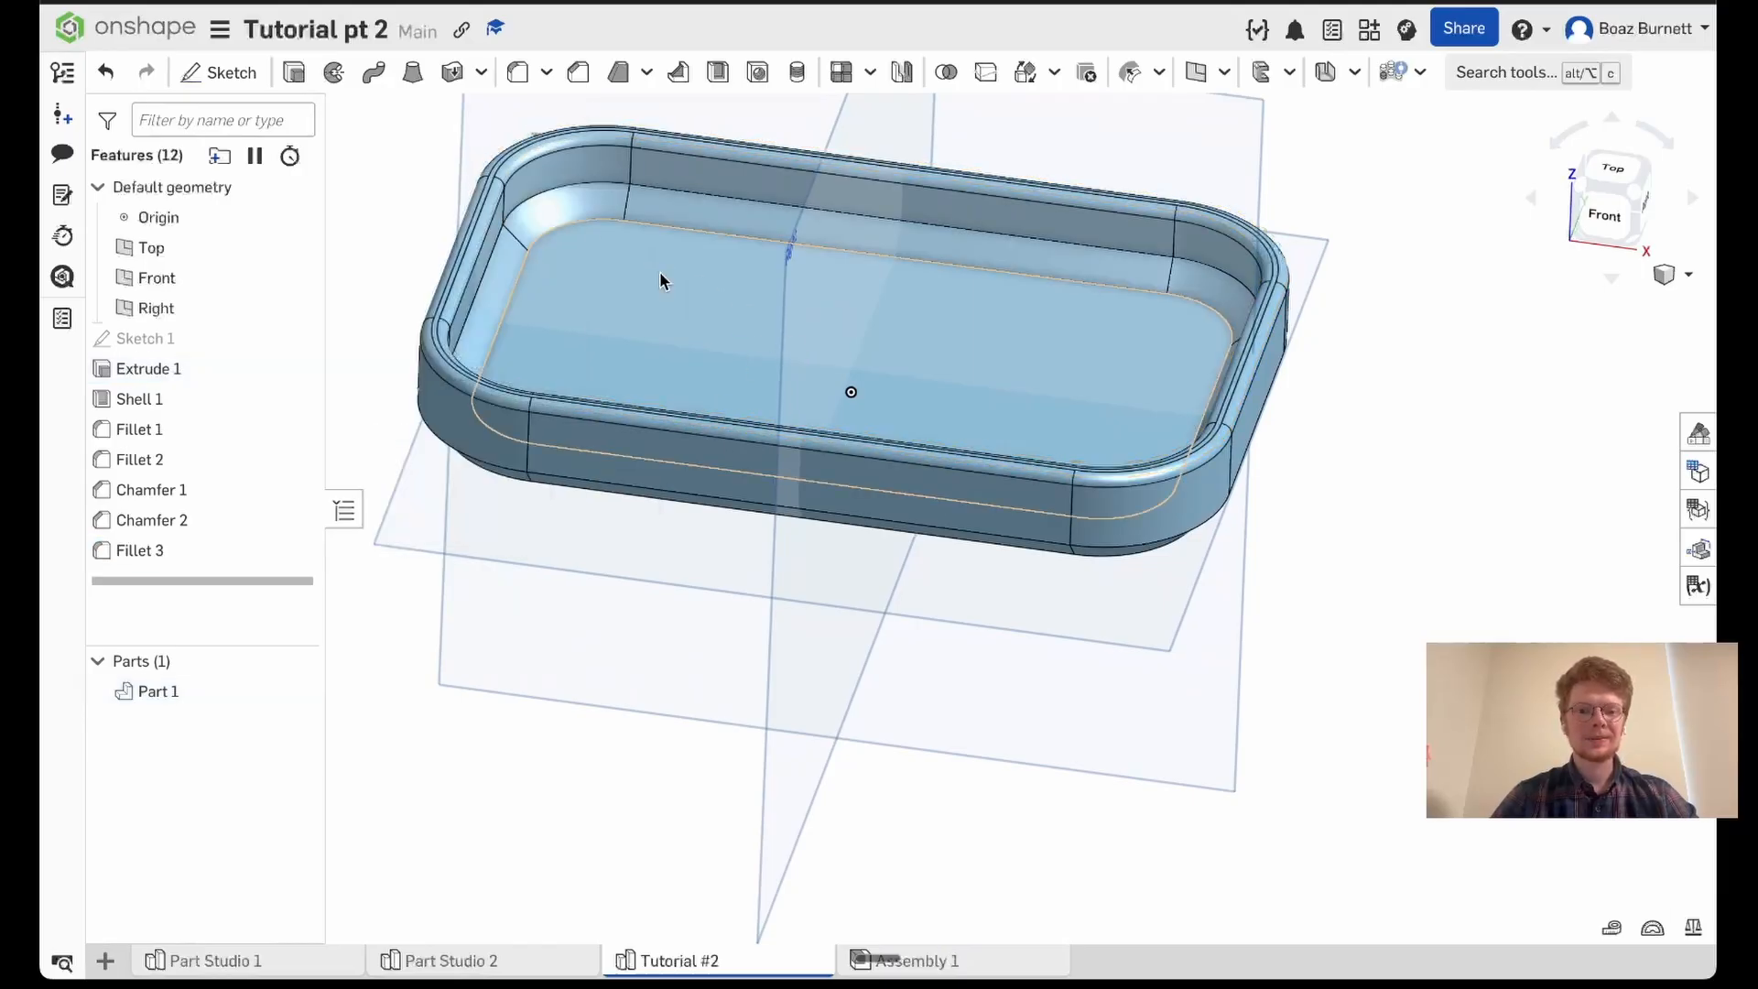
- Start an edge fillet on the tray's inner walls, selecting the back wall, its two adjoining corner faces and one neighbouring side wall
{"action": "mouse_move", "coordinate": [1416, 362]}
{"action": "right_mouse_down"}
{"action": "mouse_move", "coordinate": [1362, 349]}
{"action": "mouse_move", "coordinate": [1501, 313]}
{"action": "mouse_move", "coordinate": [1398, 362]}
{"action": "right_mouse_up"}
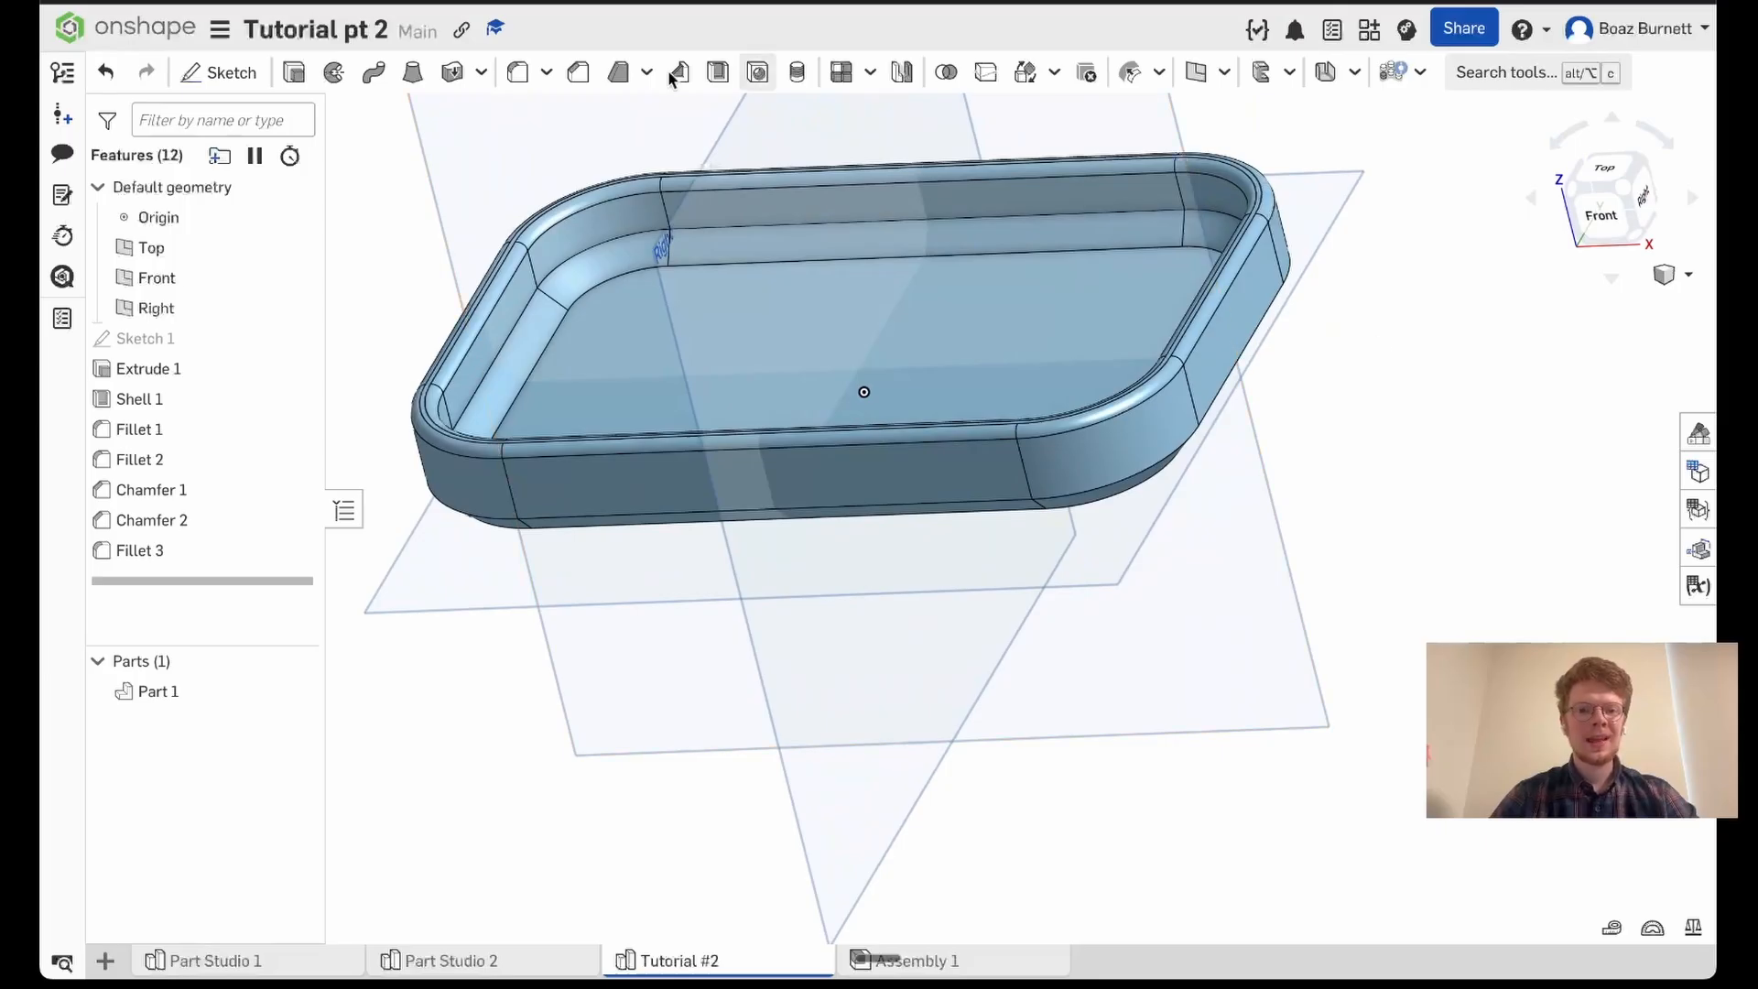
{"action": "left_click", "coordinate": [513, 78]}
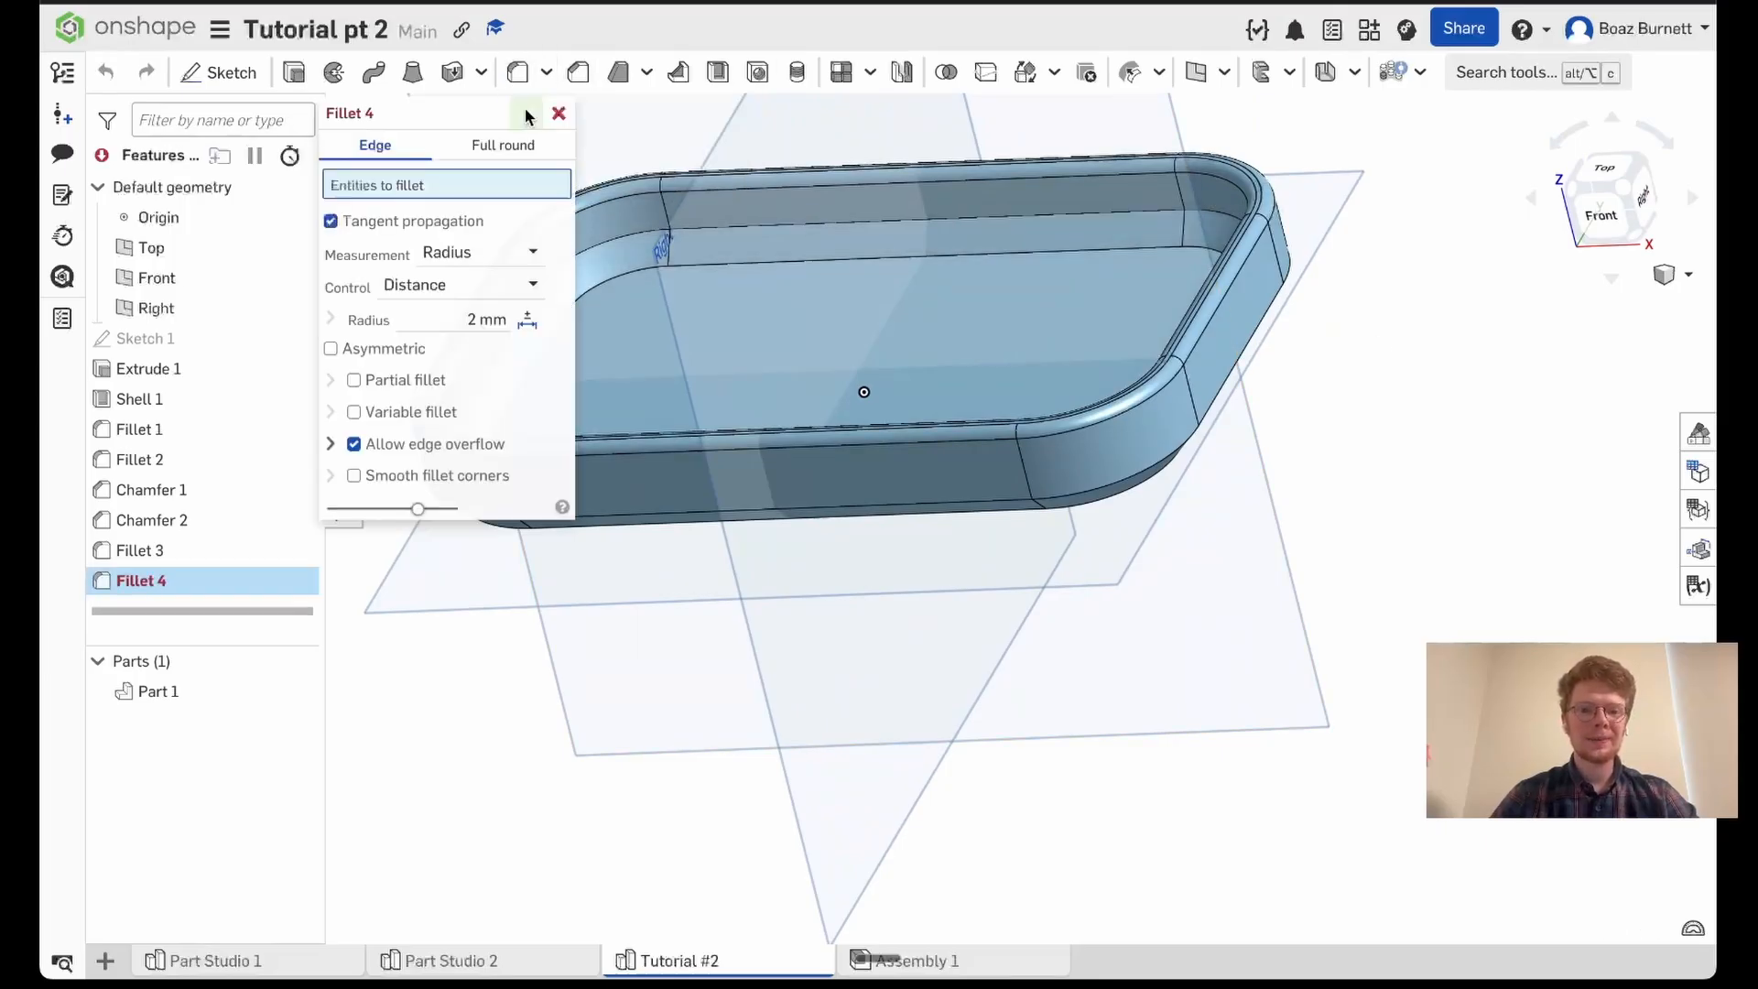
{"action": "left_click", "coordinate": [631, 214]}
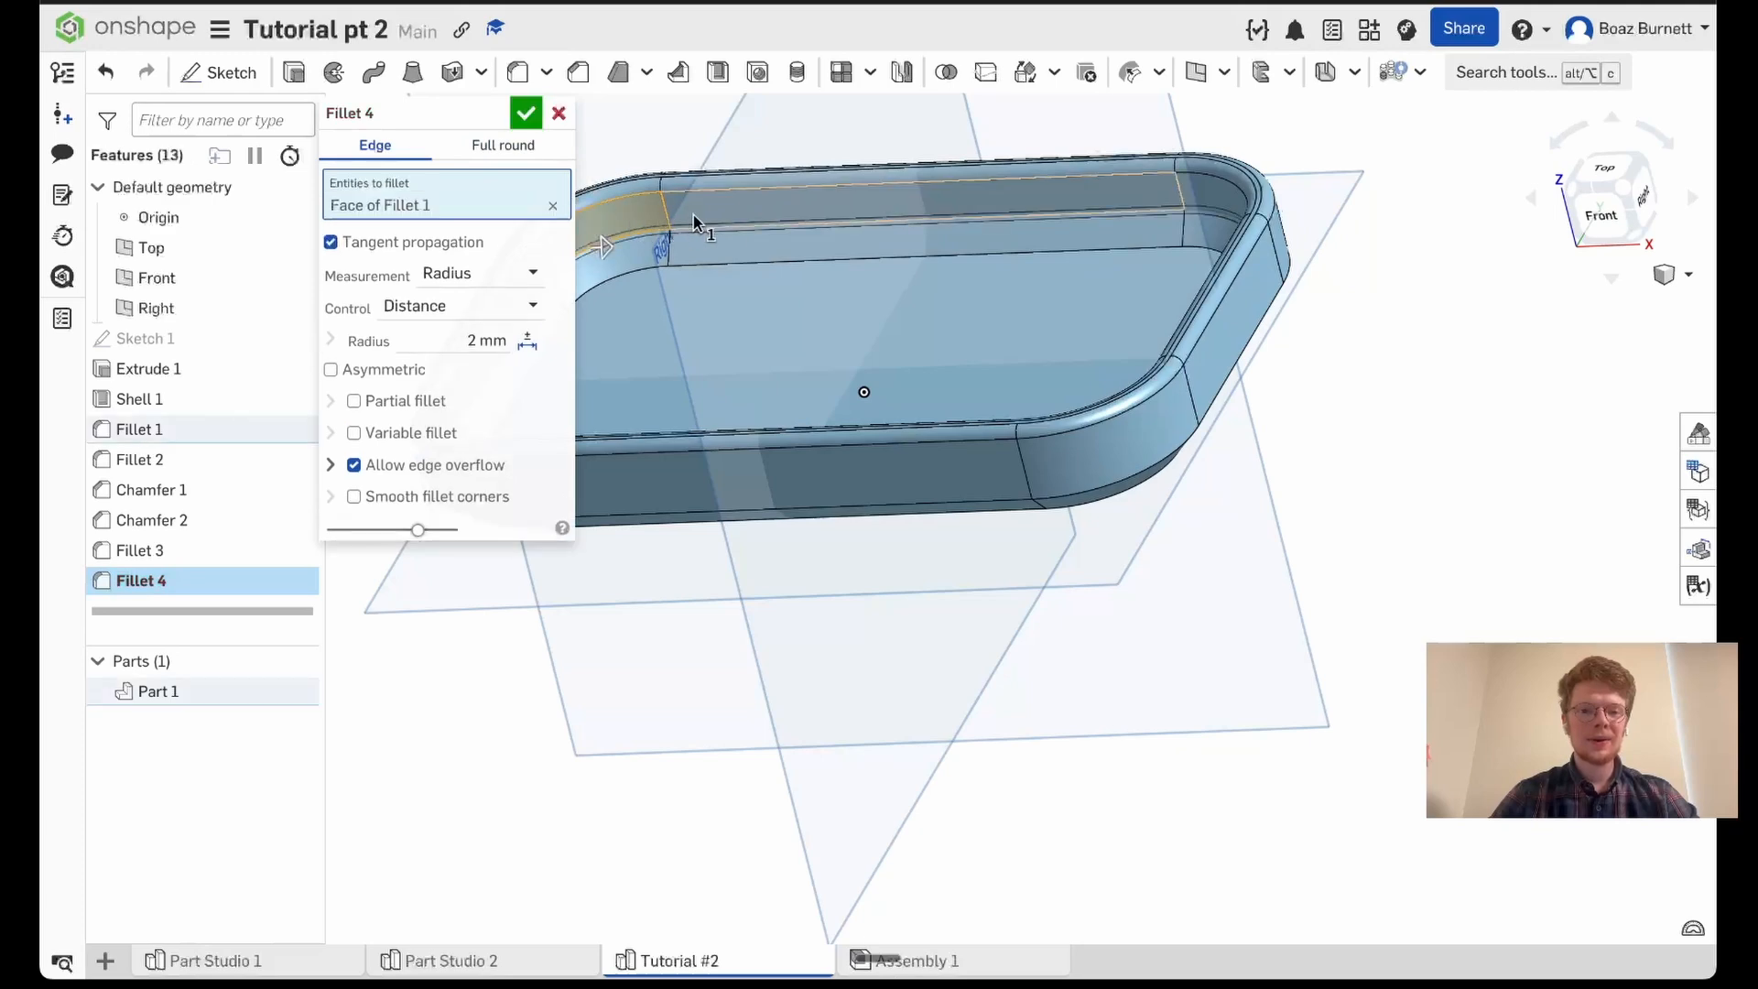
{"action": "left_click", "coordinate": [734, 214]}
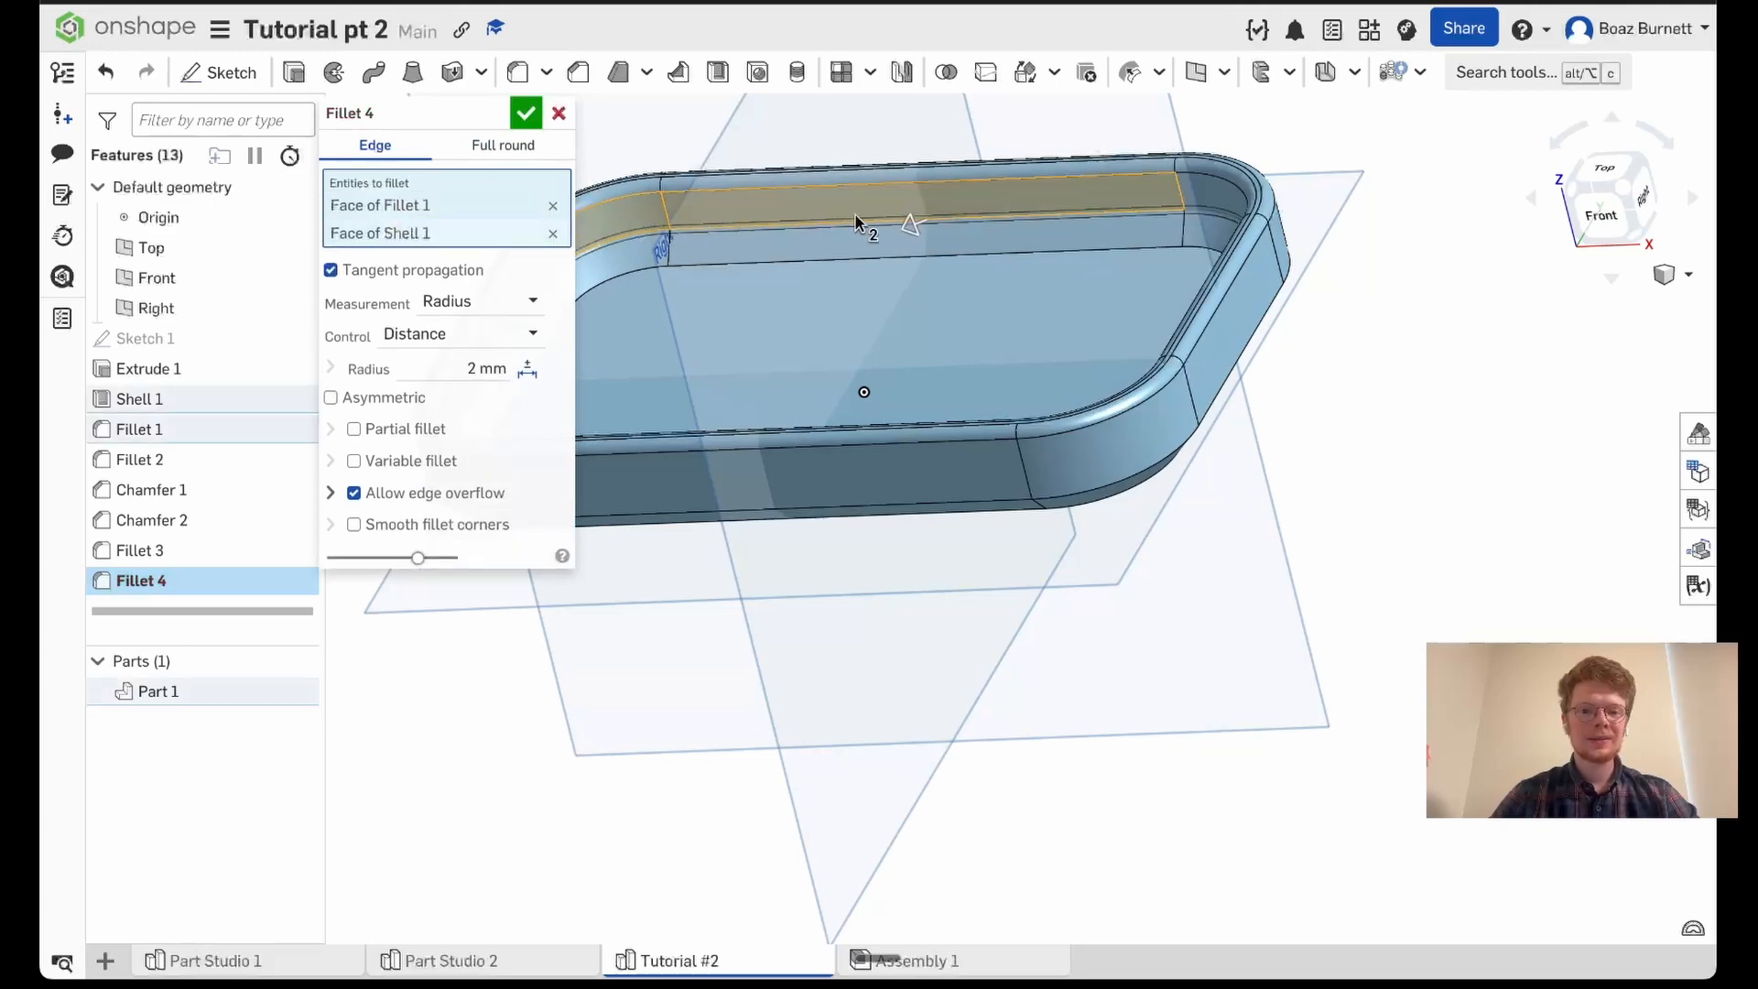
{"action": "left_click", "coordinate": [1211, 191]}
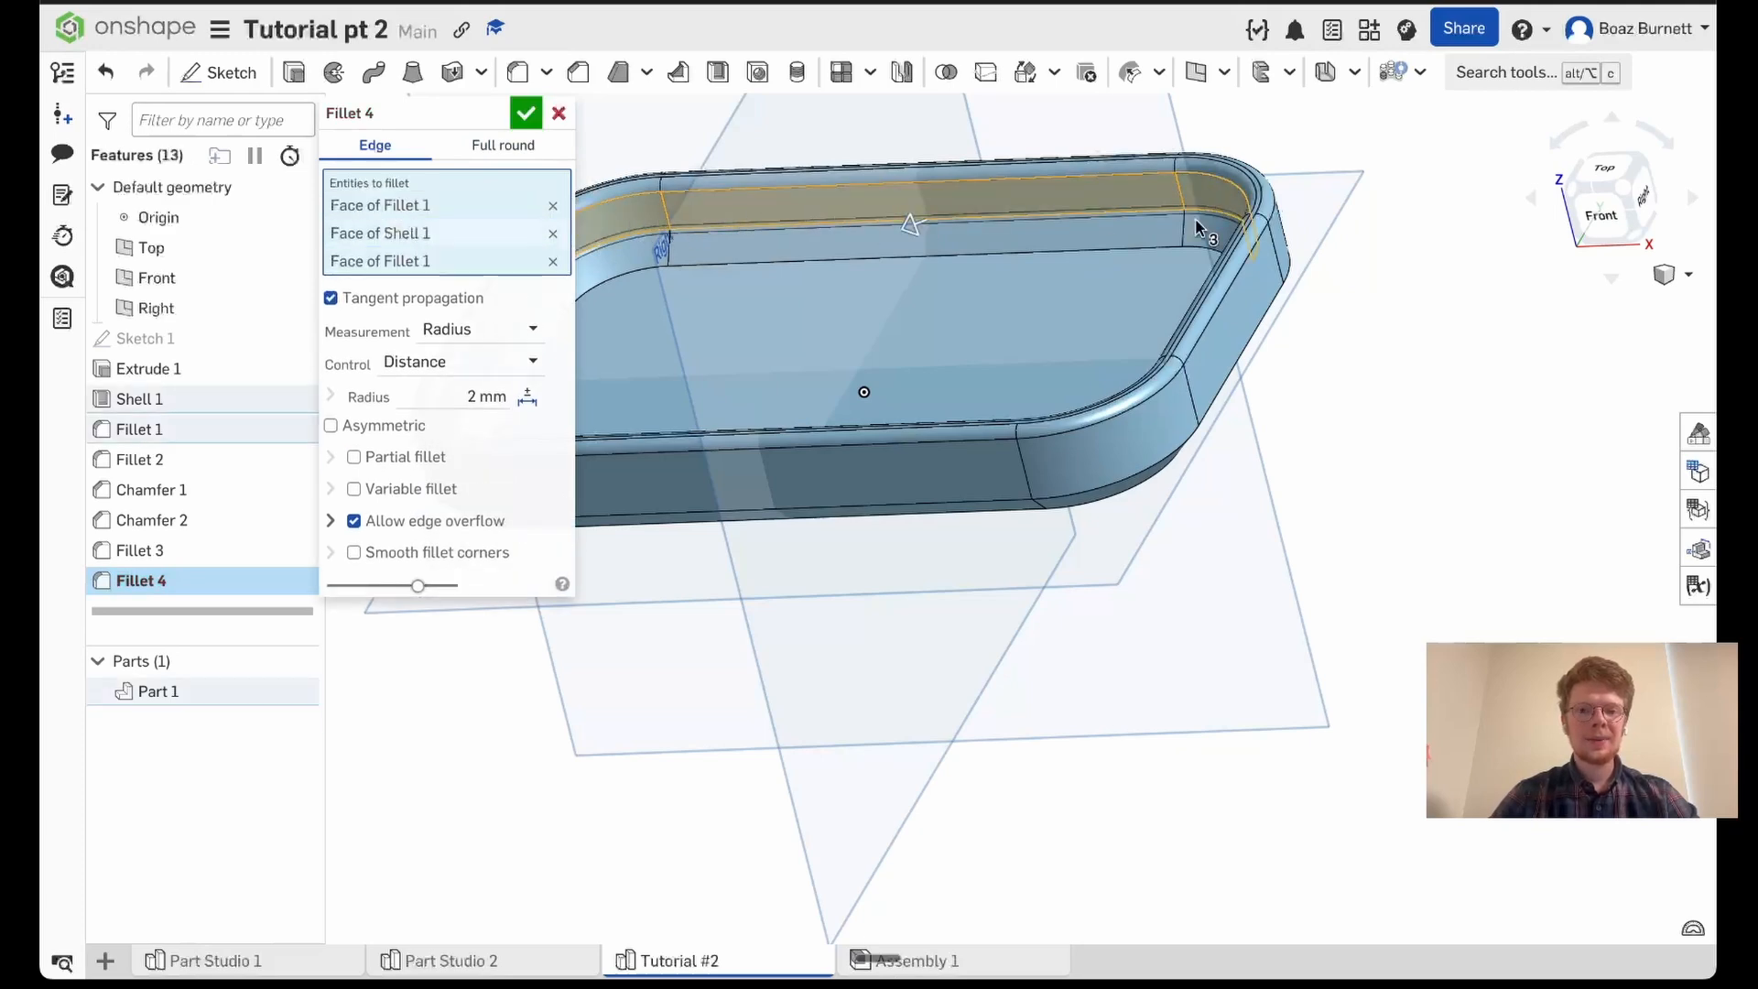
{"action": "right_click_drag", "start_coordinate": [1316, 377], "coordinate": [1437, 377]}
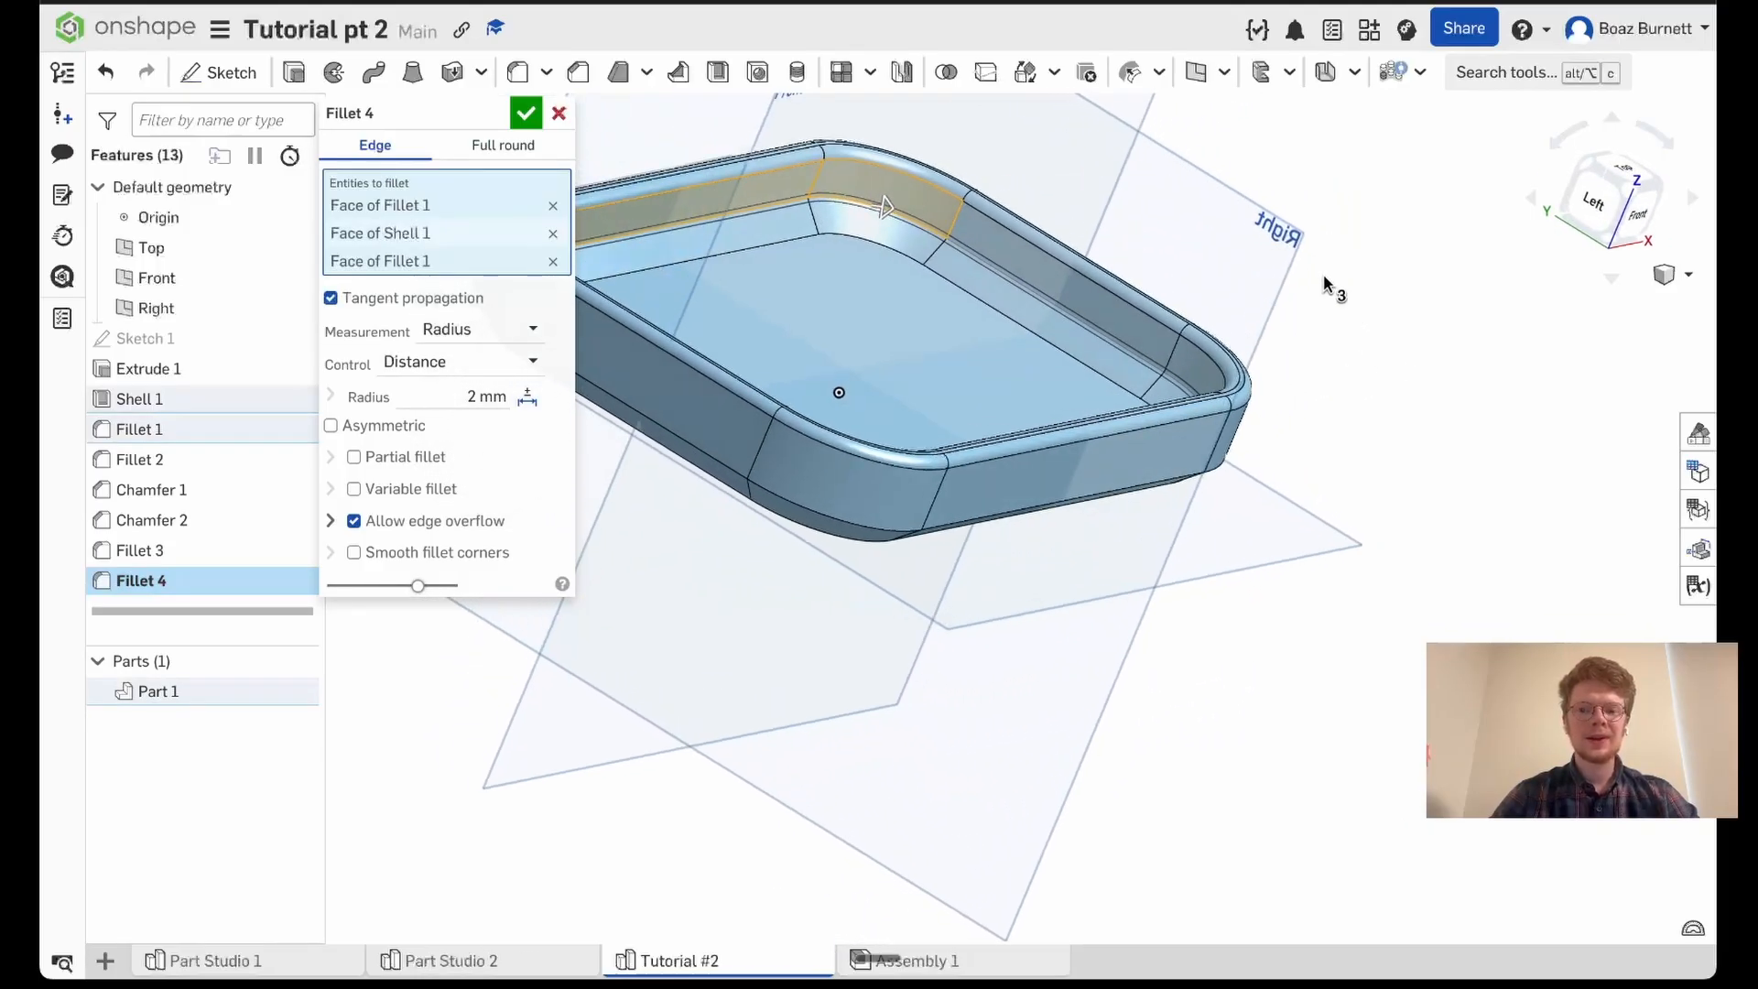
{"action": "left_click", "coordinate": [1047, 273]}
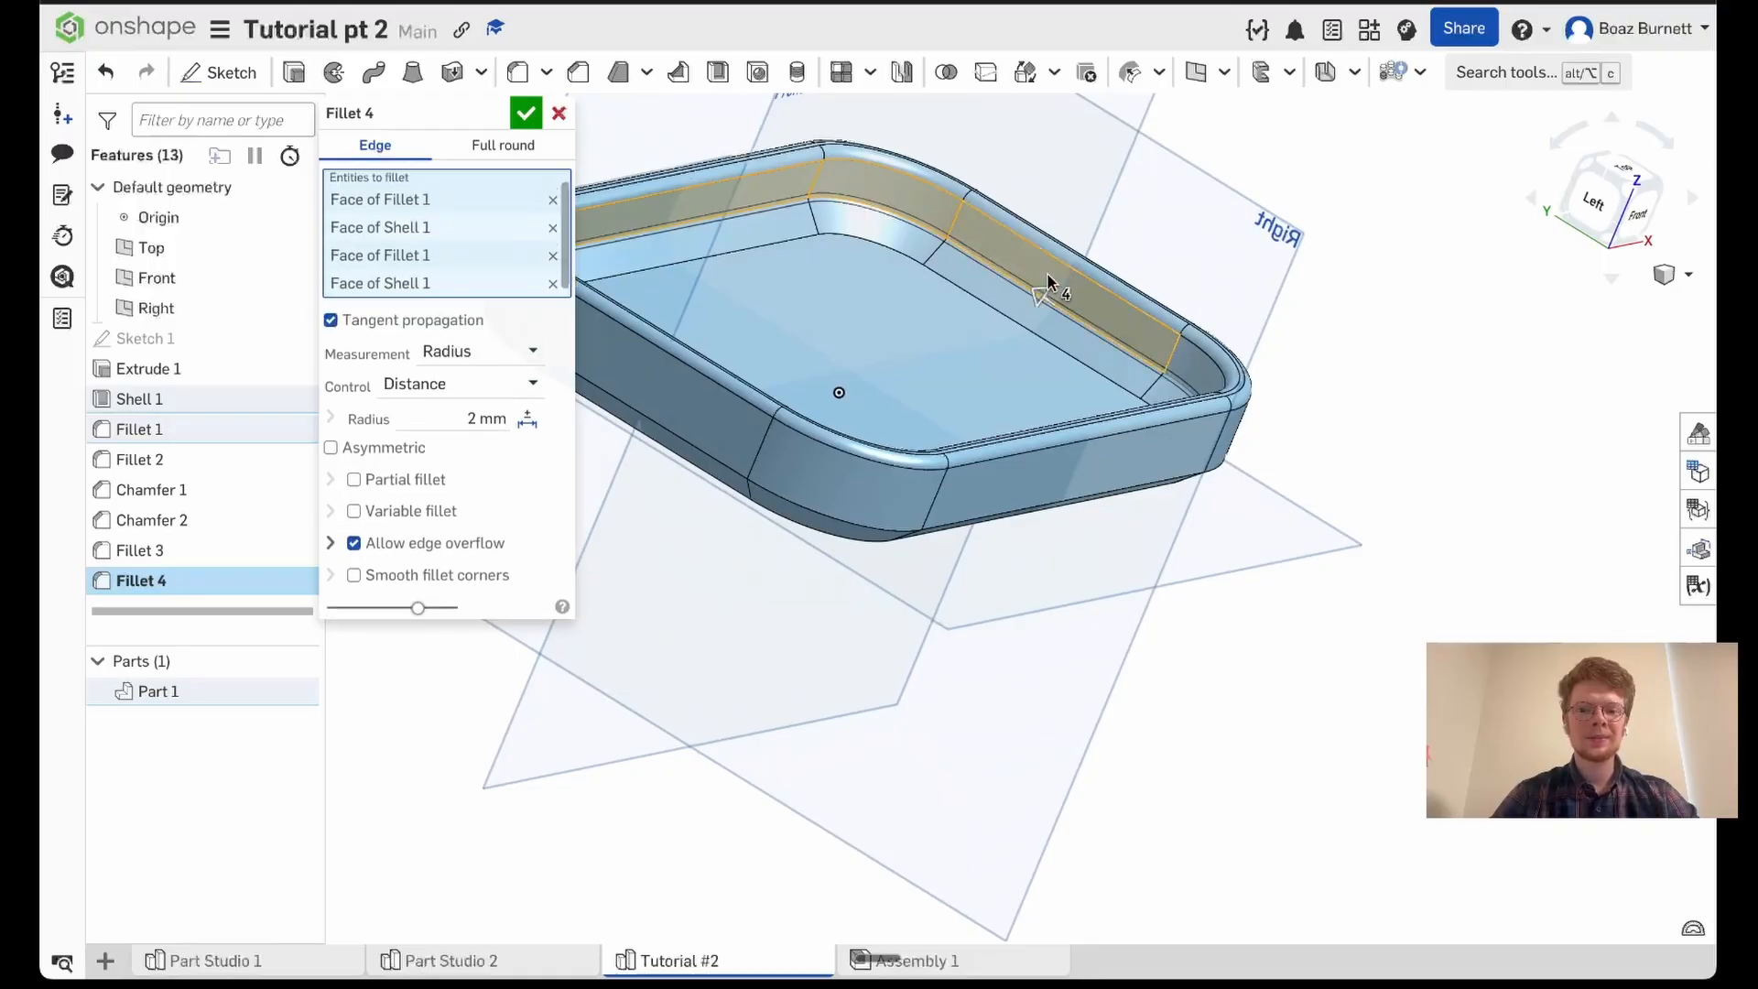
- Add the remaining inner wall and corner faces to the fillet and apply it with a 2 mm radius
{"action": "right_click_drag", "start_coordinate": [1048, 273], "coordinate": [1188, 332]}
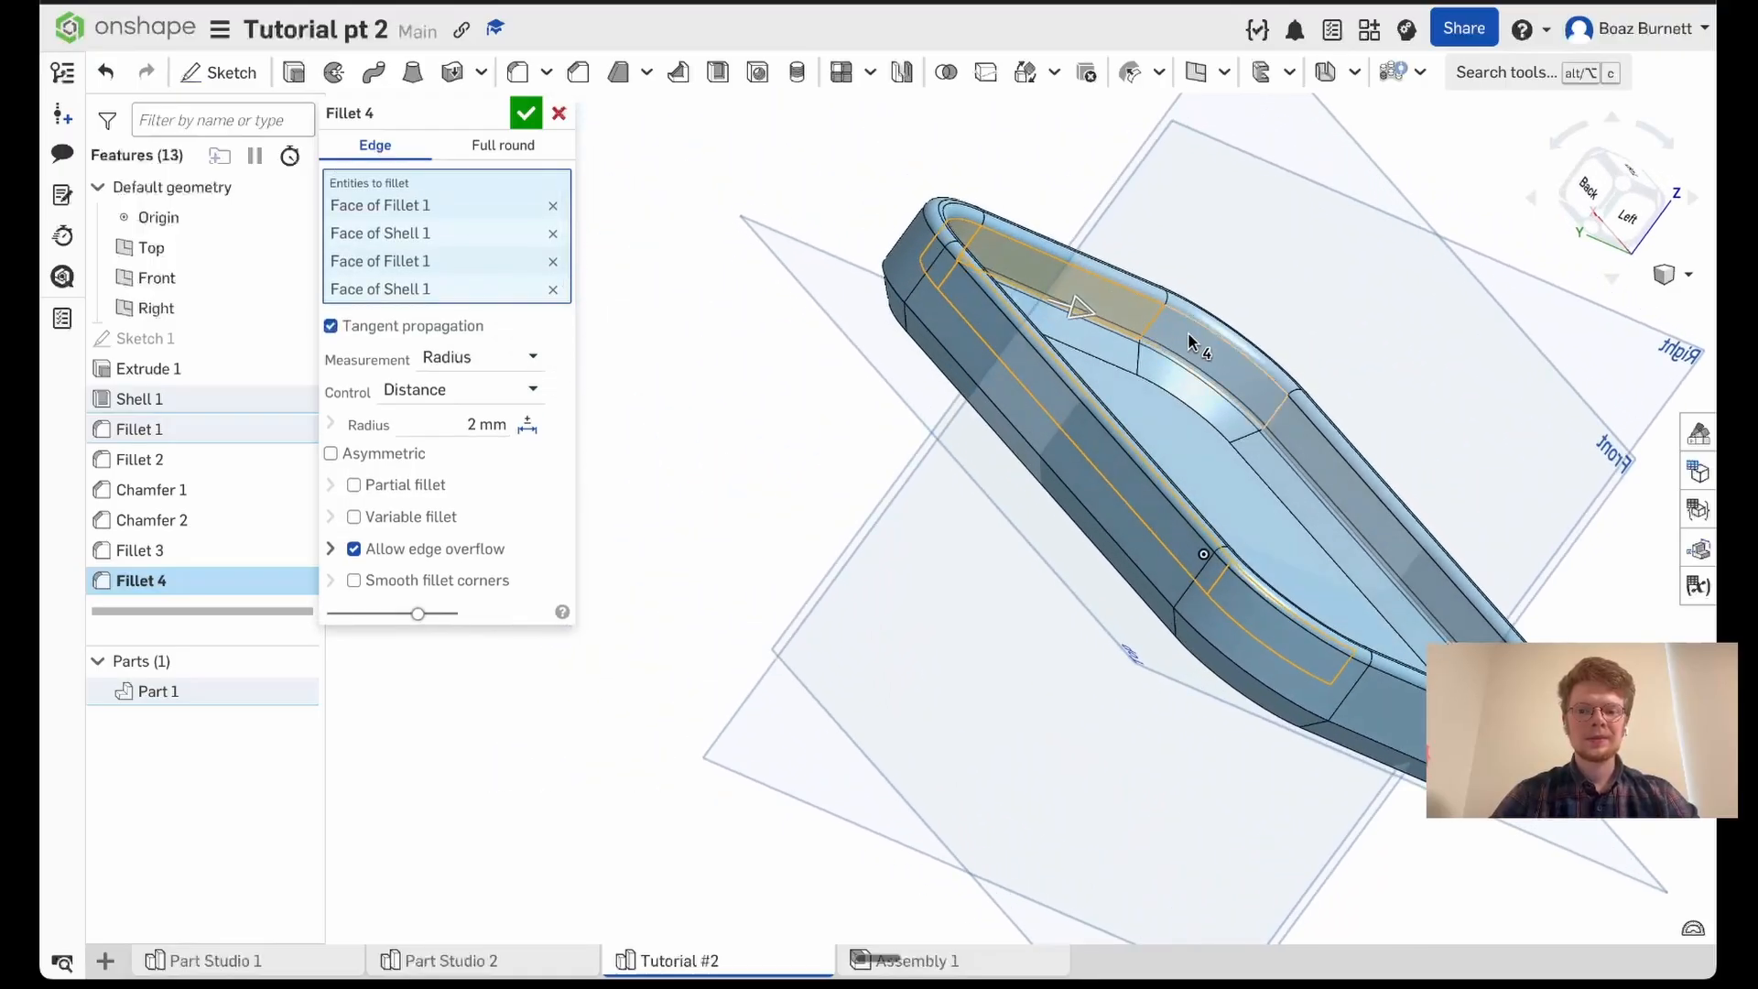
{"action": "left_click", "coordinate": [1267, 403]}
{"action": "left_click", "coordinate": [1307, 448]}
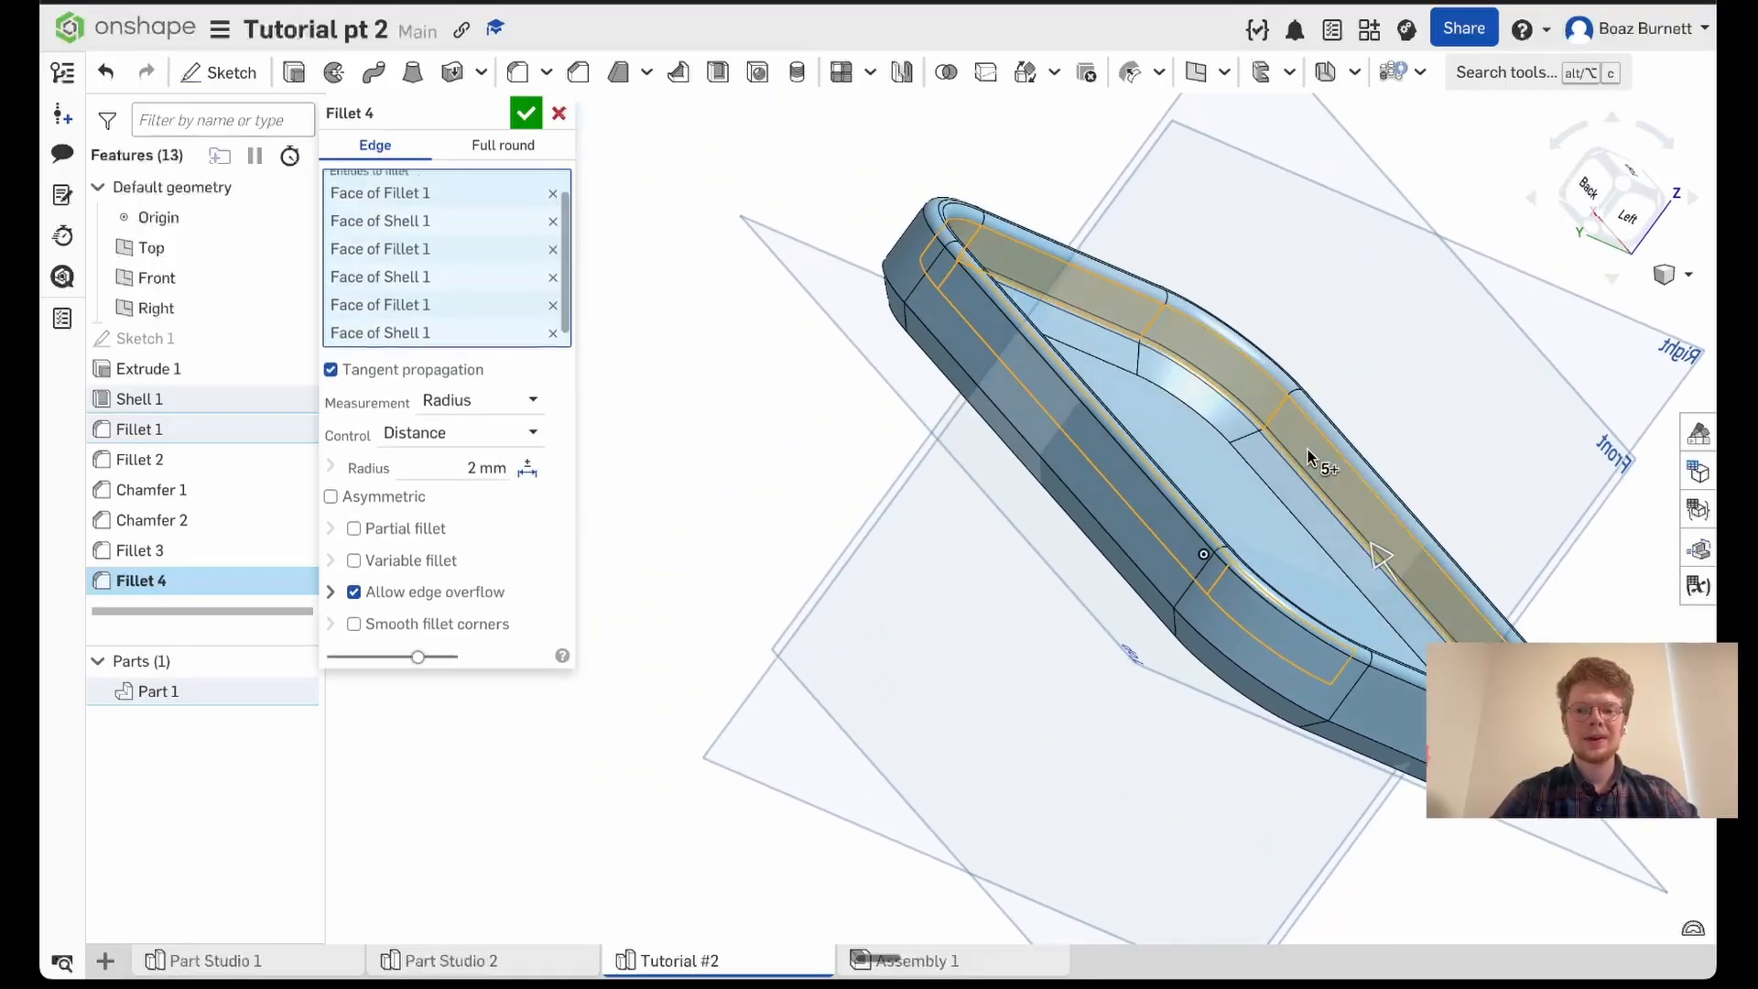
{"action": "right_click_drag", "start_coordinate": [1307, 449], "coordinate": [1040, 431]}
{"action": "left_click", "coordinate": [1066, 384]}
{"action": "left_click", "coordinate": [970, 576]}
{"action": "right_click_drag", "start_coordinate": [969, 577], "coordinate": [1071, 550]}
{"action": "middle_click_drag", "start_coordinate": [1079, 552], "coordinate": [797, 502]}
{"action": "left_click", "coordinate": [525, 111]}
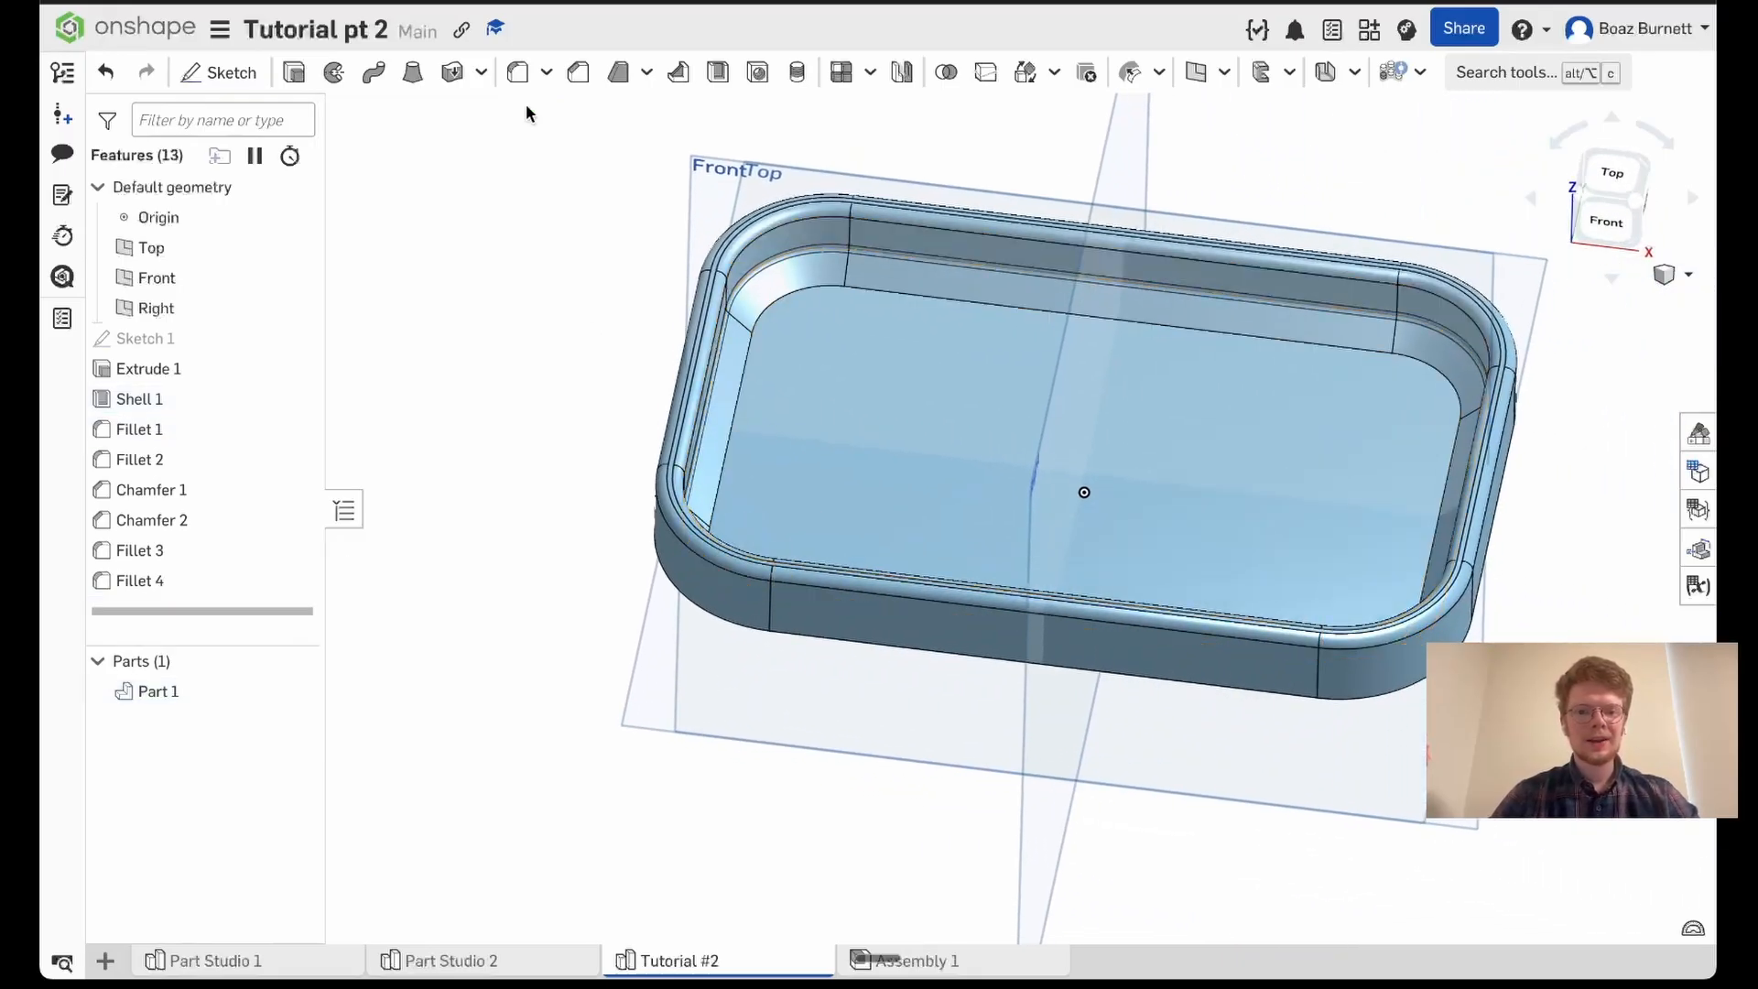
- Set the radius of the inner wall fillet to 20 mm and apply it
{"action": "mouse_move", "coordinate": [546, 278]}
{"action": "right_mouse_down"}
{"action": "mouse_move", "coordinate": [535, 259]}
{"action": "mouse_move", "coordinate": [467, 264]}
{"action": "mouse_move", "coordinate": [575, 260]}
{"action": "right_mouse_up"}
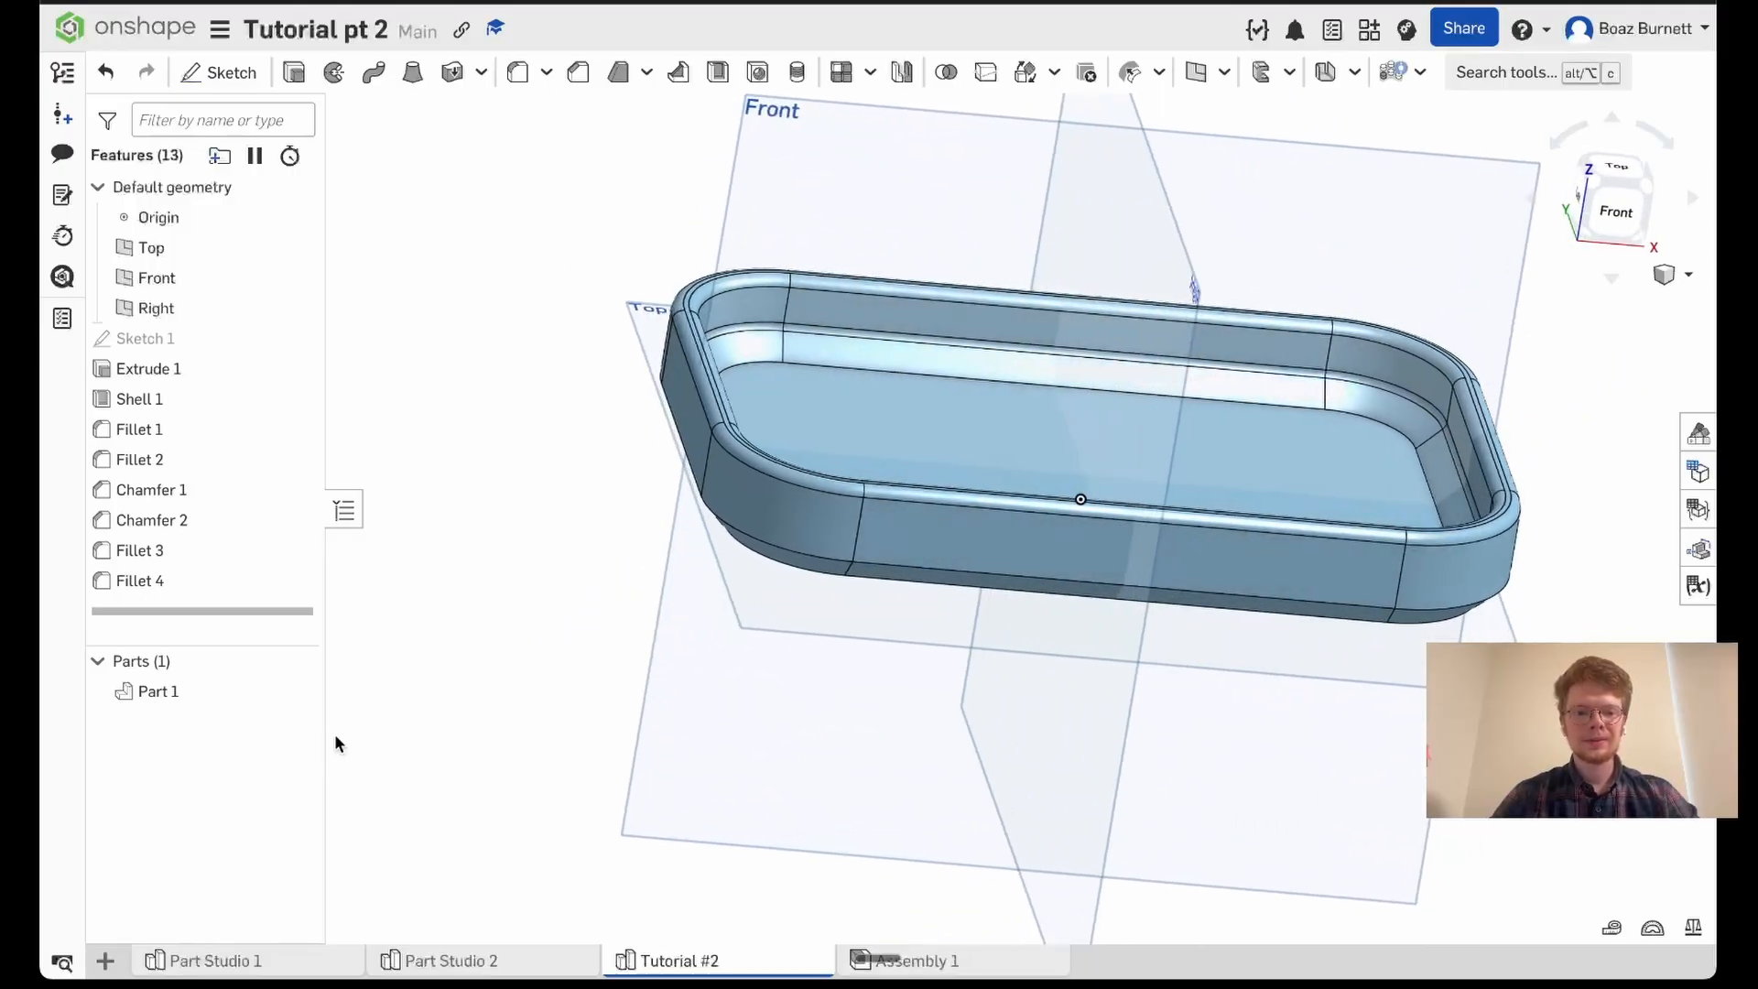
{"action": "double_click", "coordinate": [183, 573]}
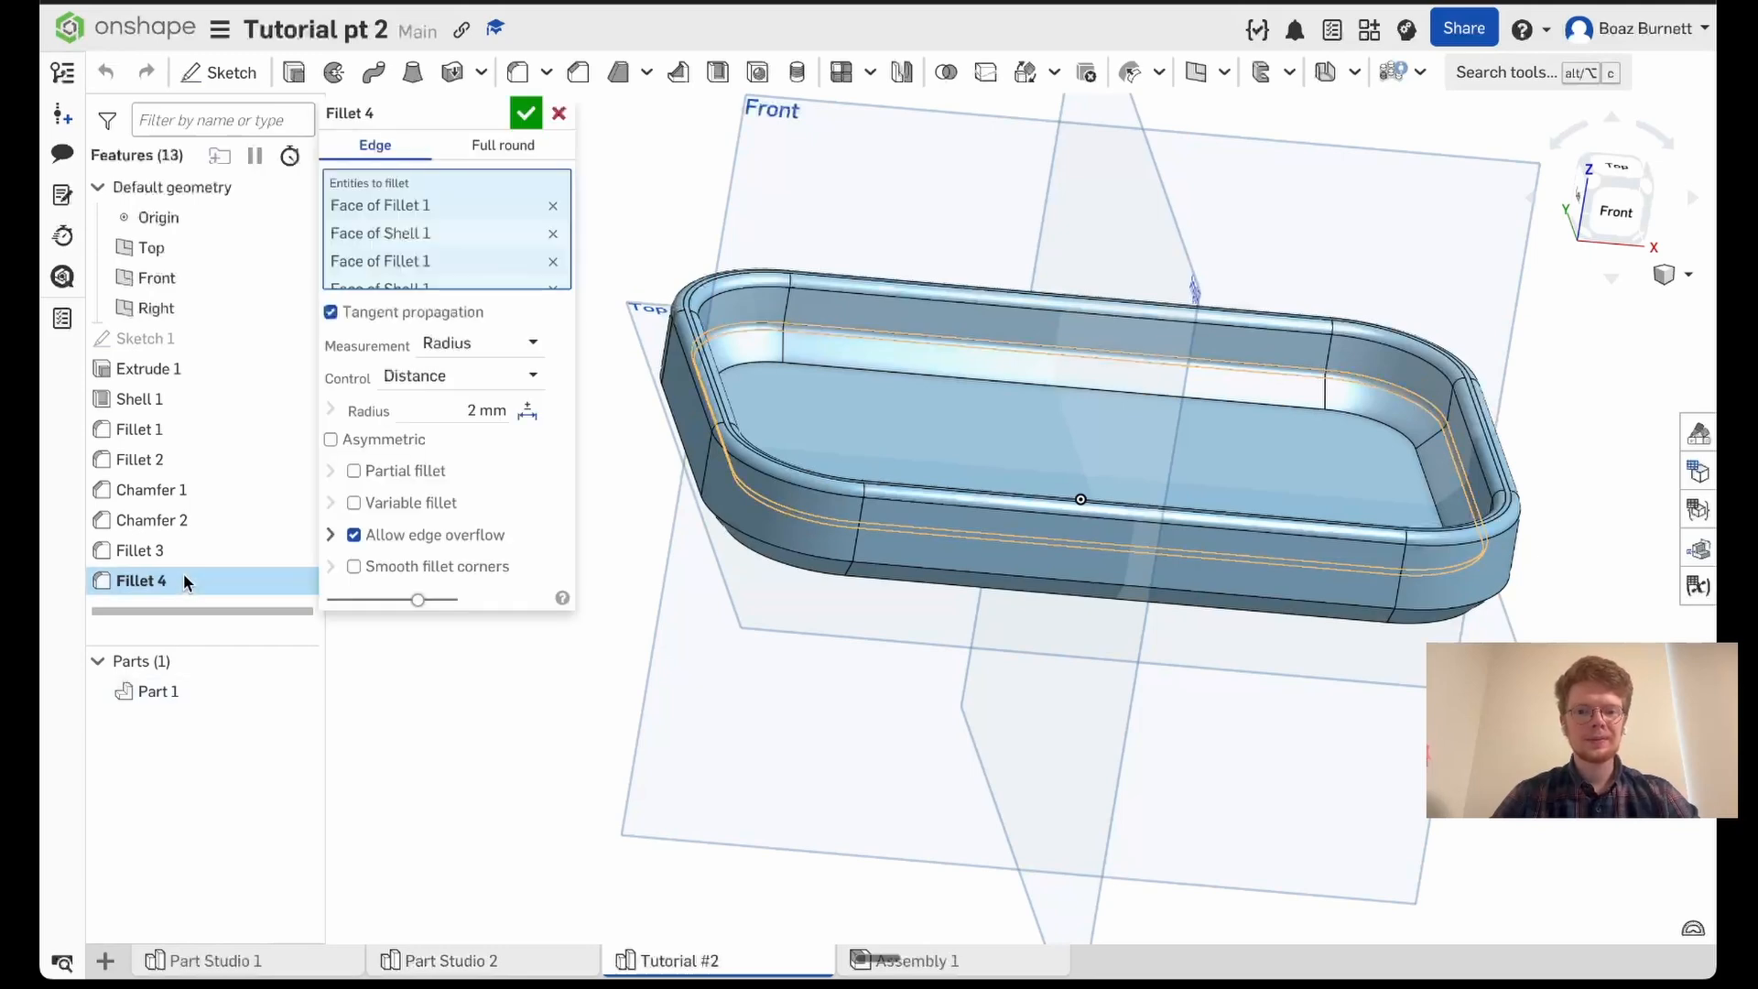
{"action": "left_click", "coordinate": [429, 411]}
{"action": "type", "text": "20"}
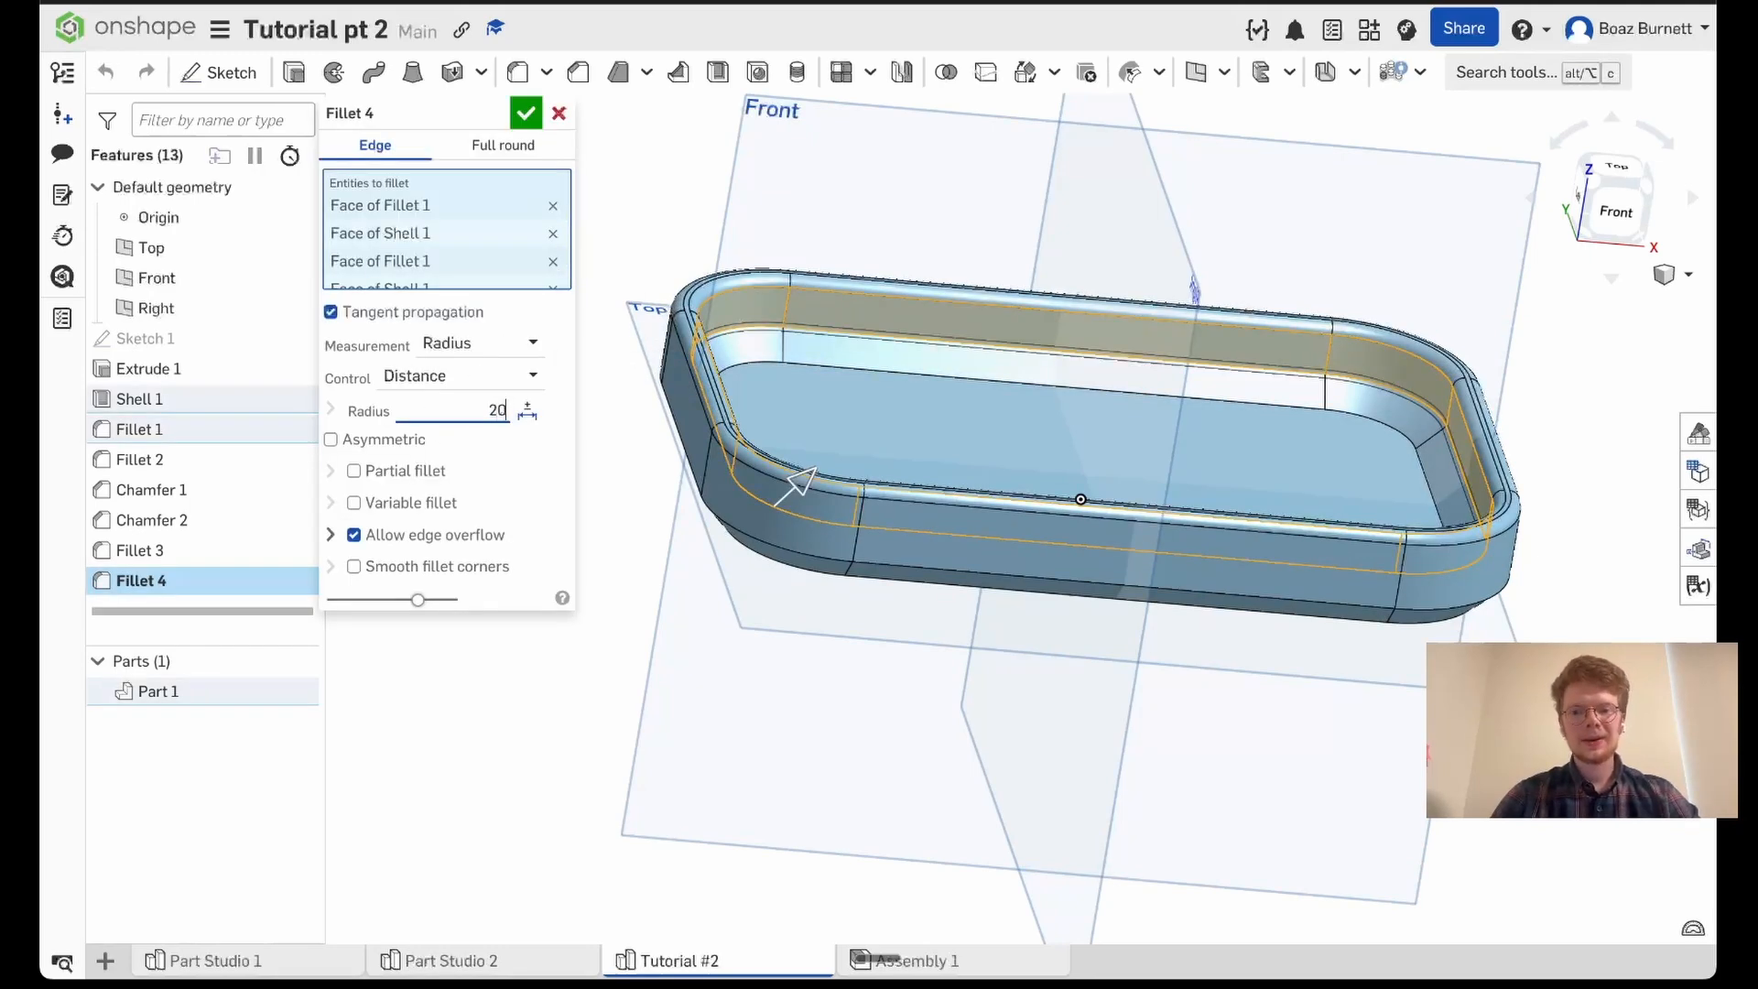
{"action": "key", "text": "Return"}
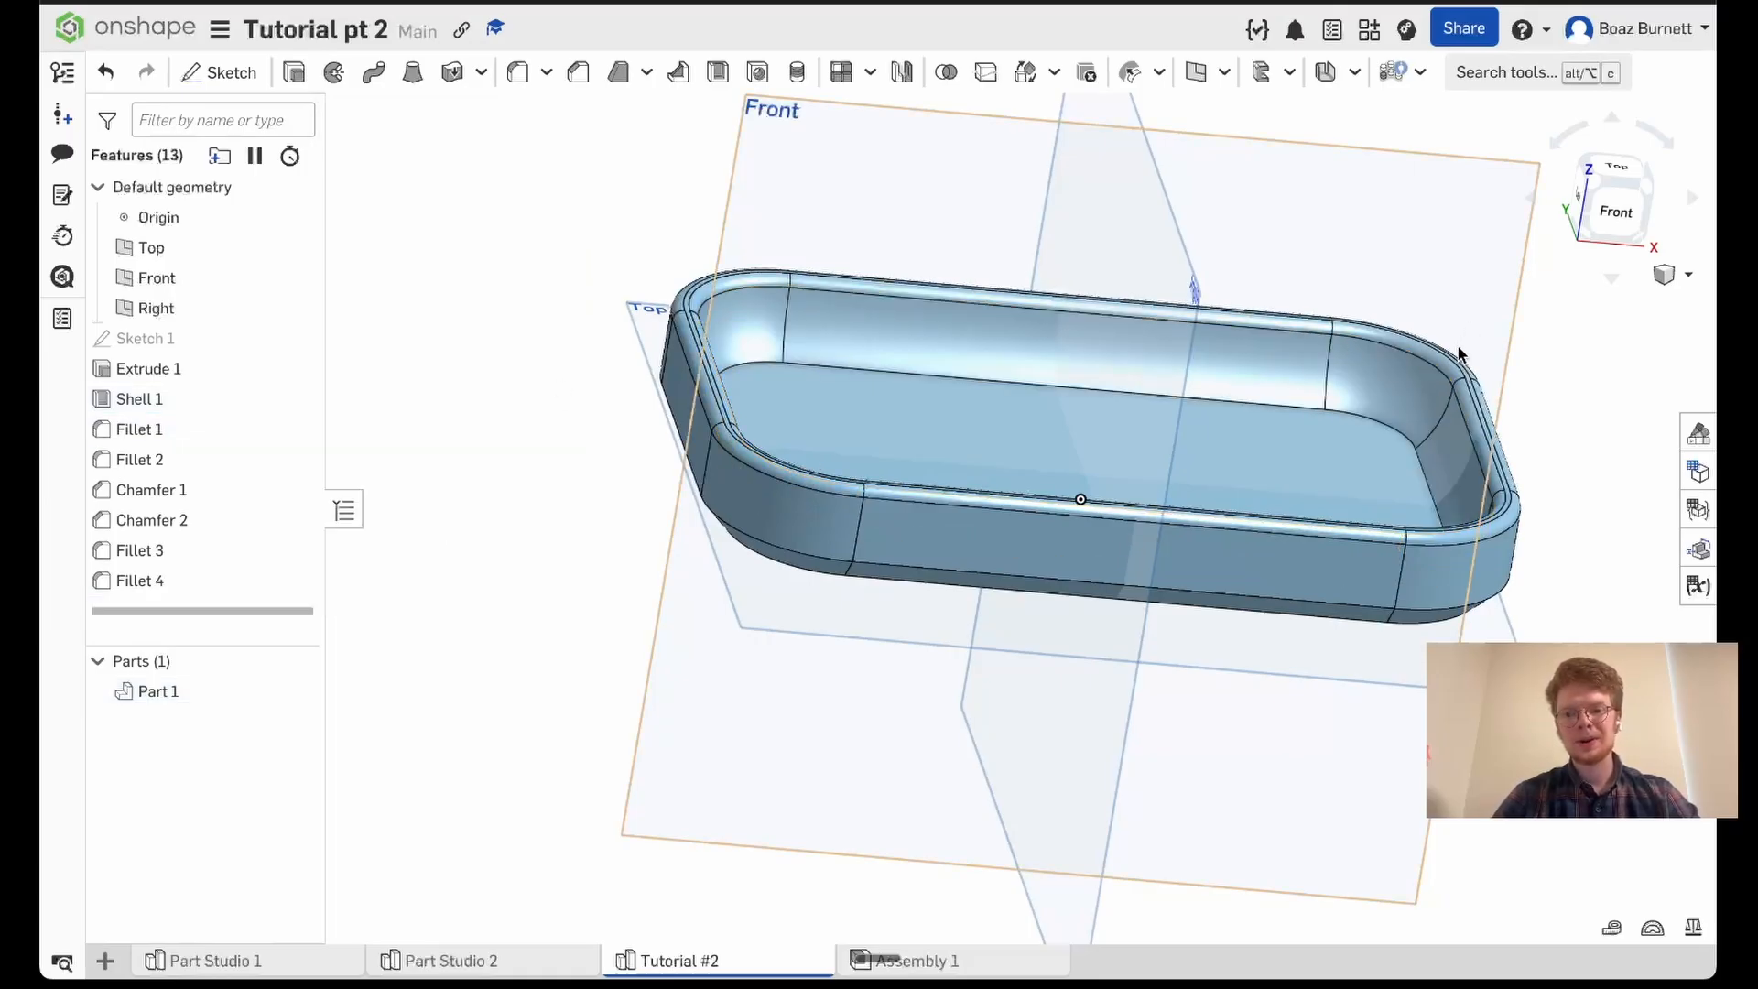
- Export the Tutorial #2 part studio for download as a fine binary STL in millimetres, named "Tutorial #2 - catch all tray"
{"action": "right_click_drag", "start_coordinate": [1341, 434], "coordinate": [1272, 435]}
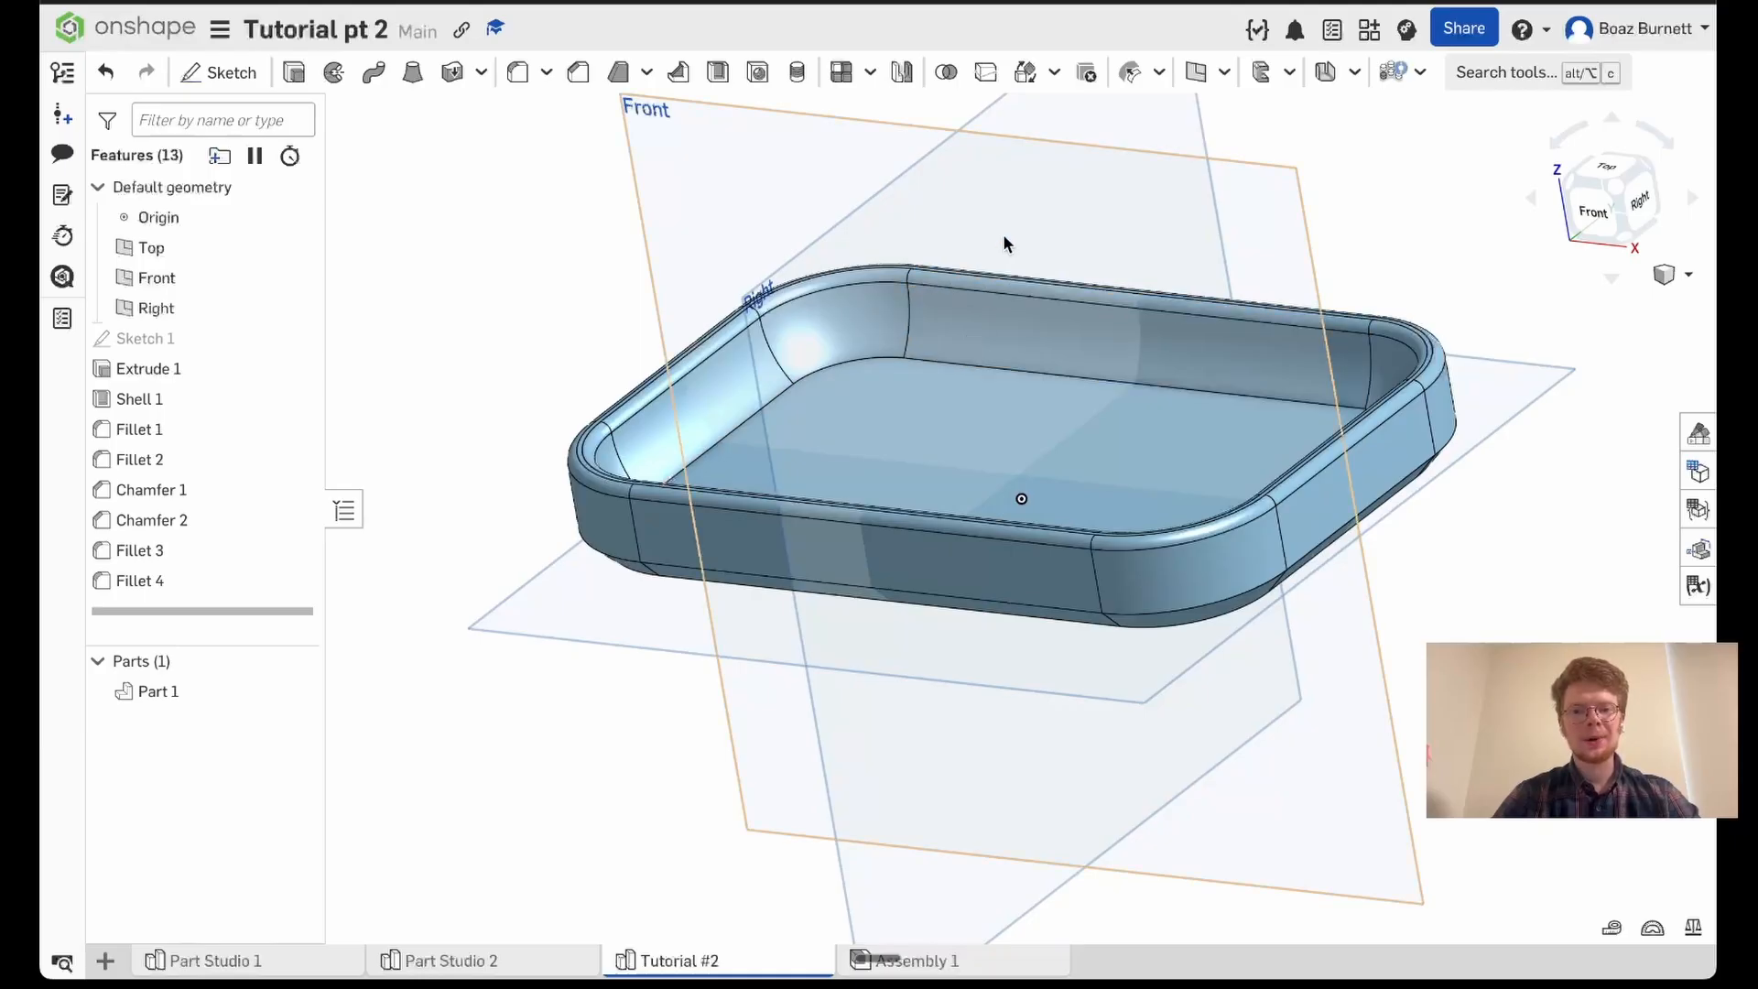
{"action": "right_click_drag", "start_coordinate": [1002, 233], "coordinate": [1327, 613]}
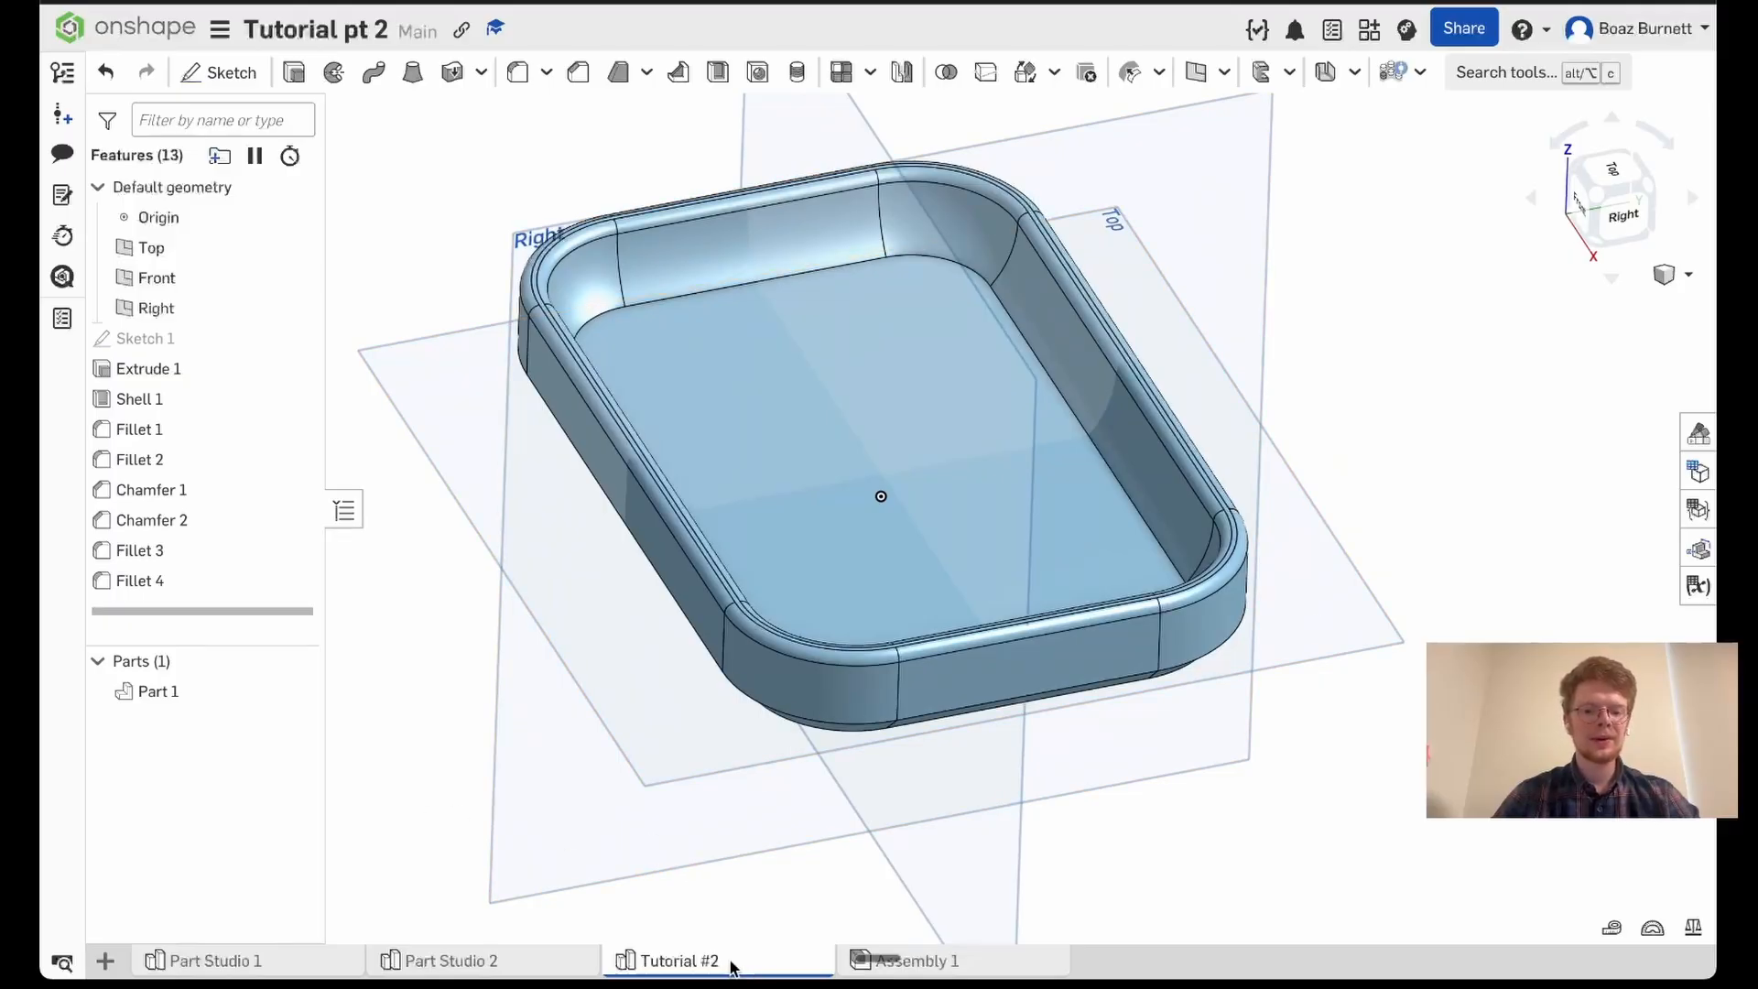
{"action": "mouse_move", "coordinate": [733, 965]}
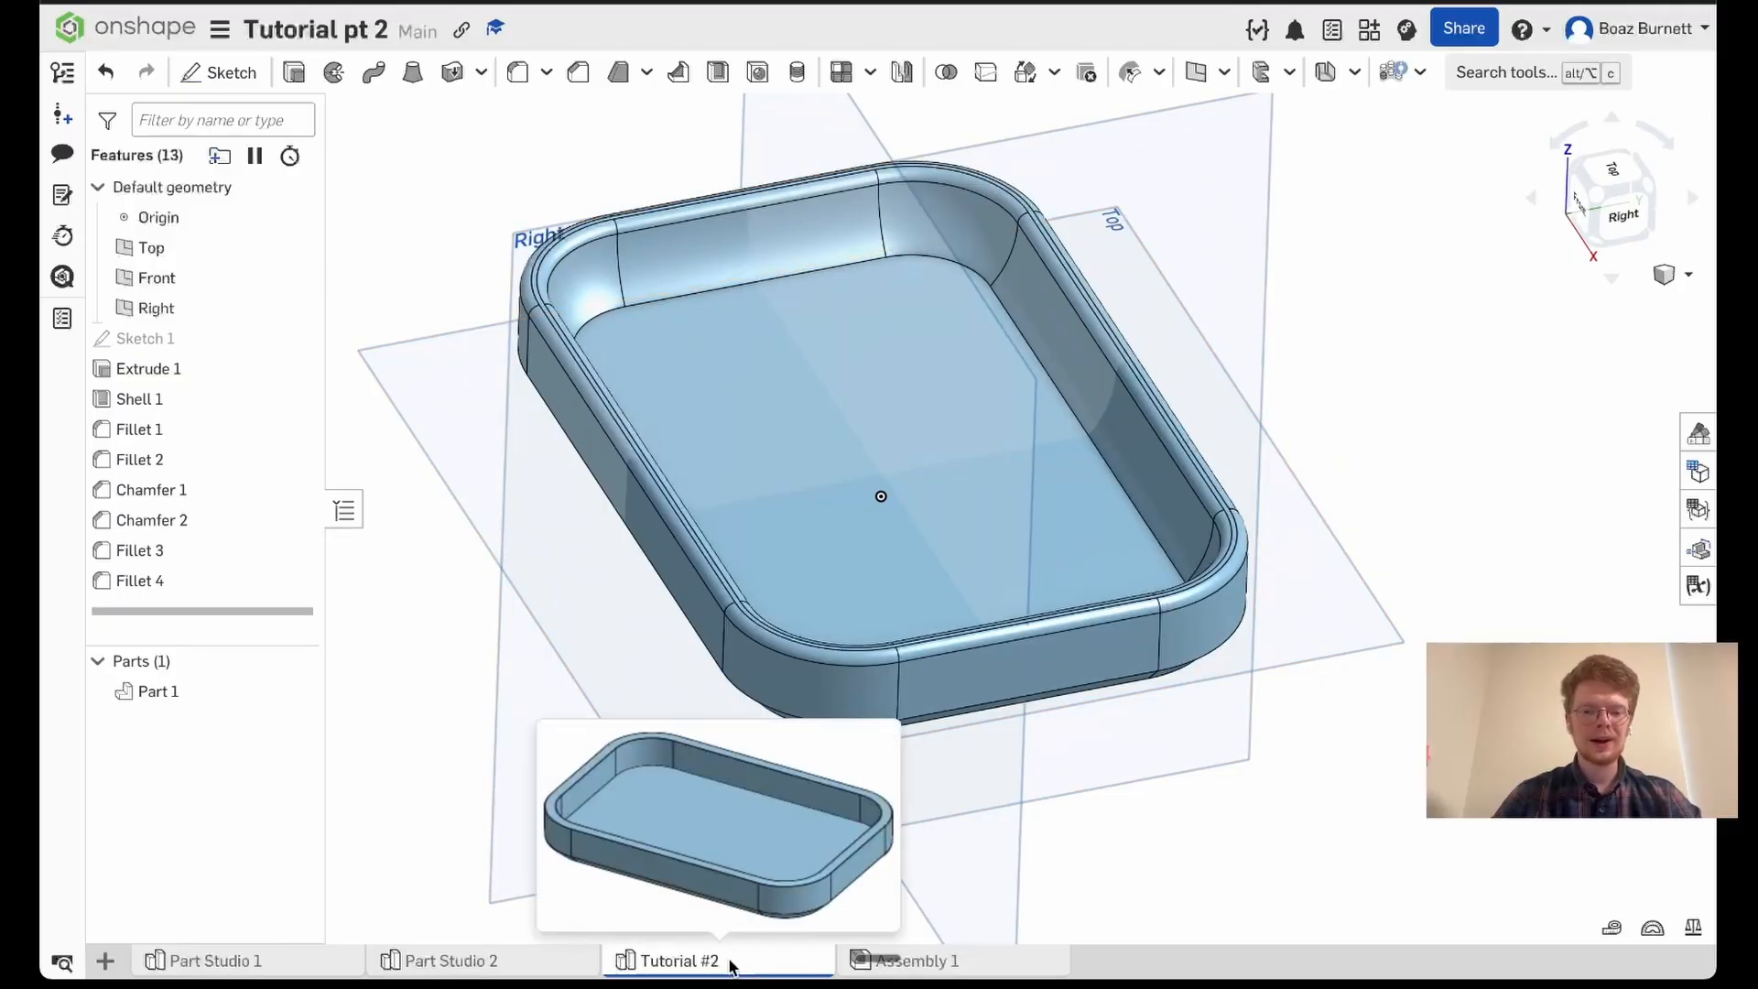
{"action": "right_click", "coordinate": [732, 966]}
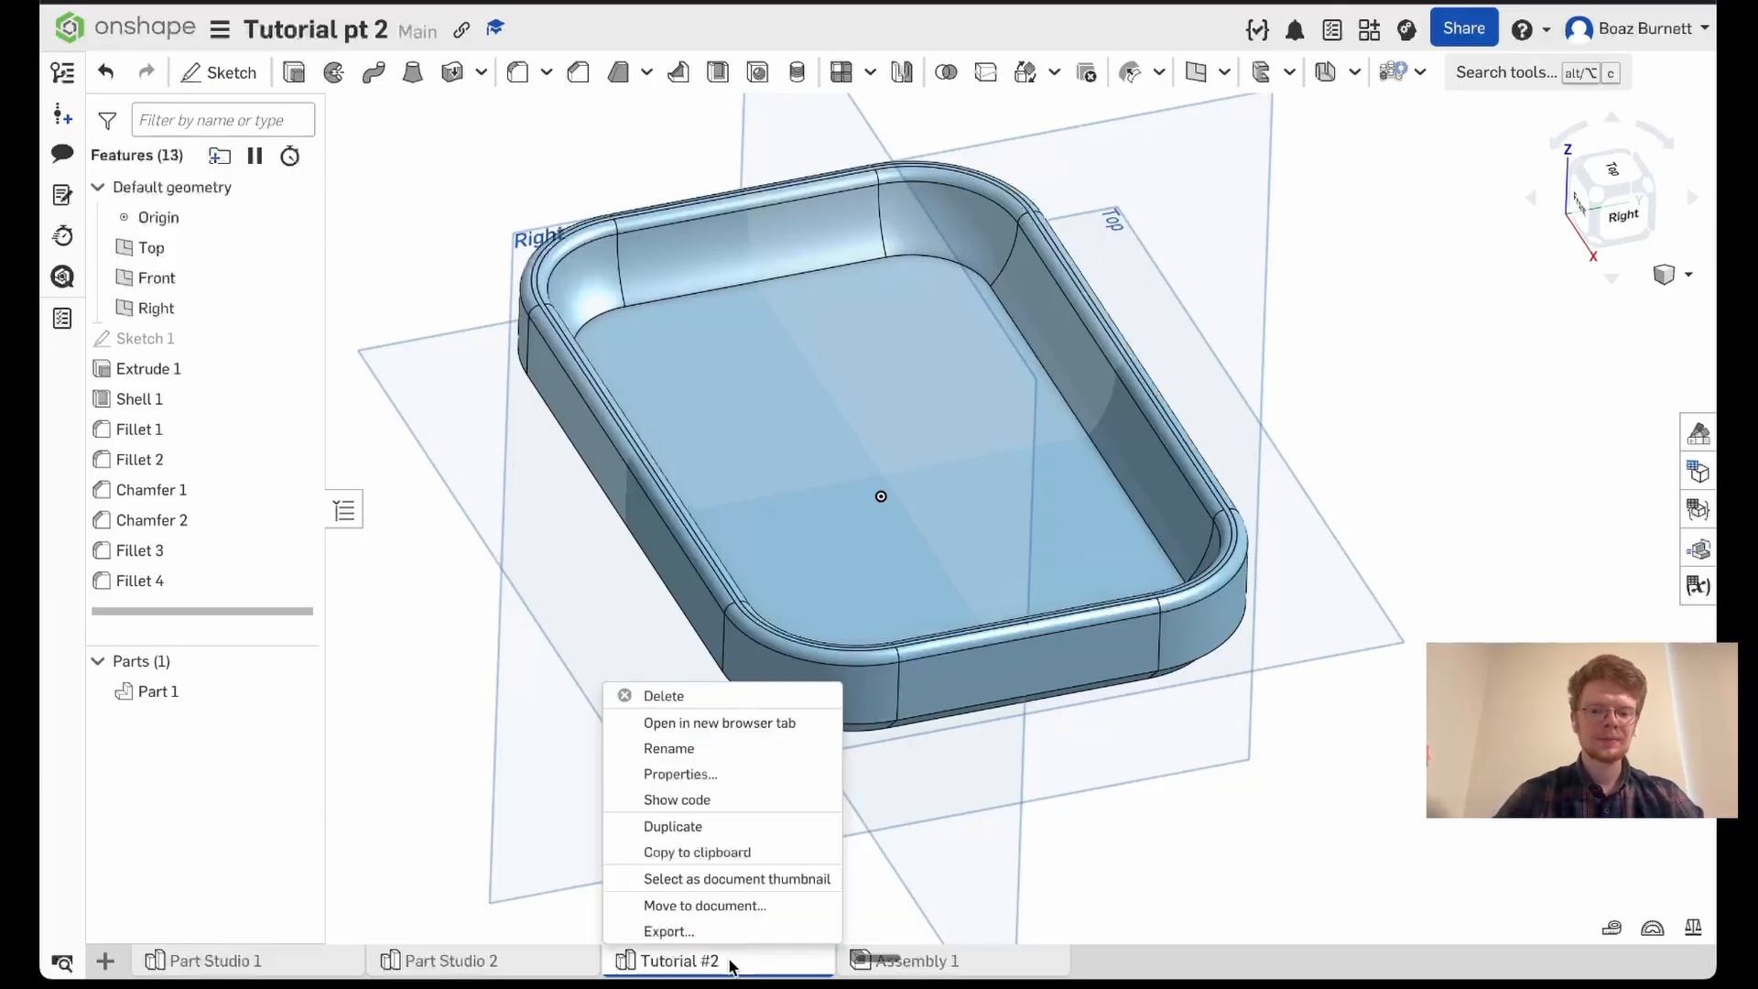
{"action": "left_click", "coordinate": [731, 930]}
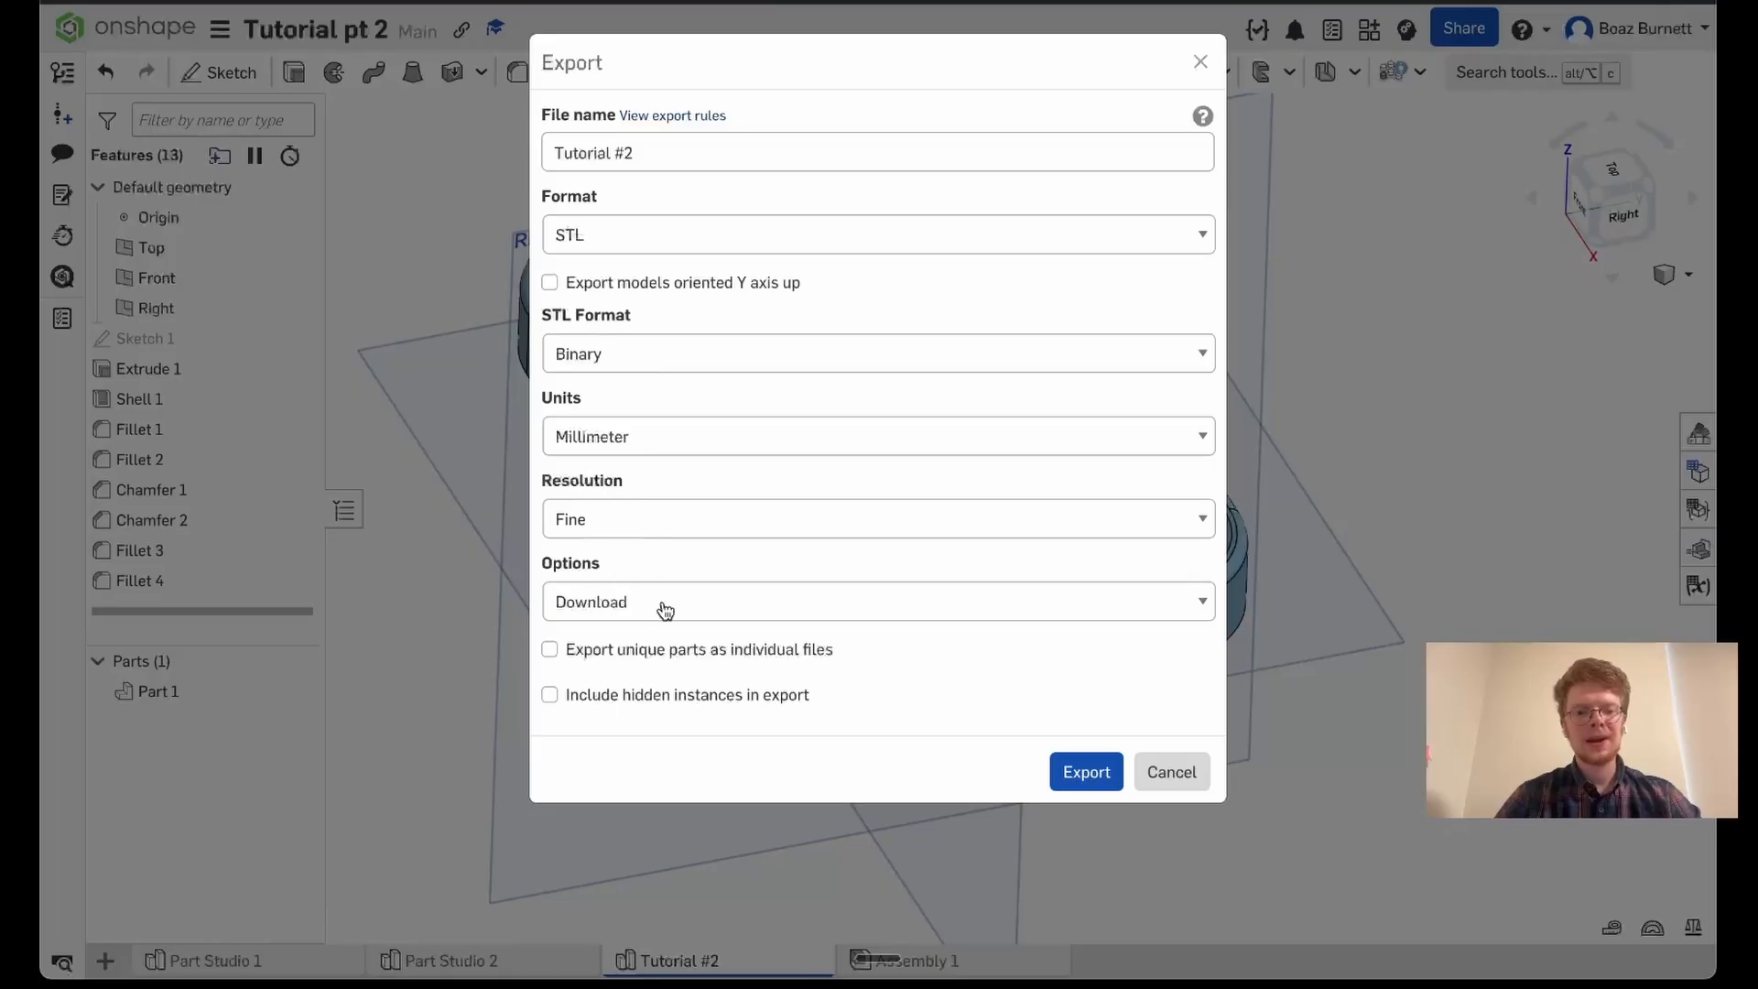
{"action": "left_click", "coordinate": [702, 155]}
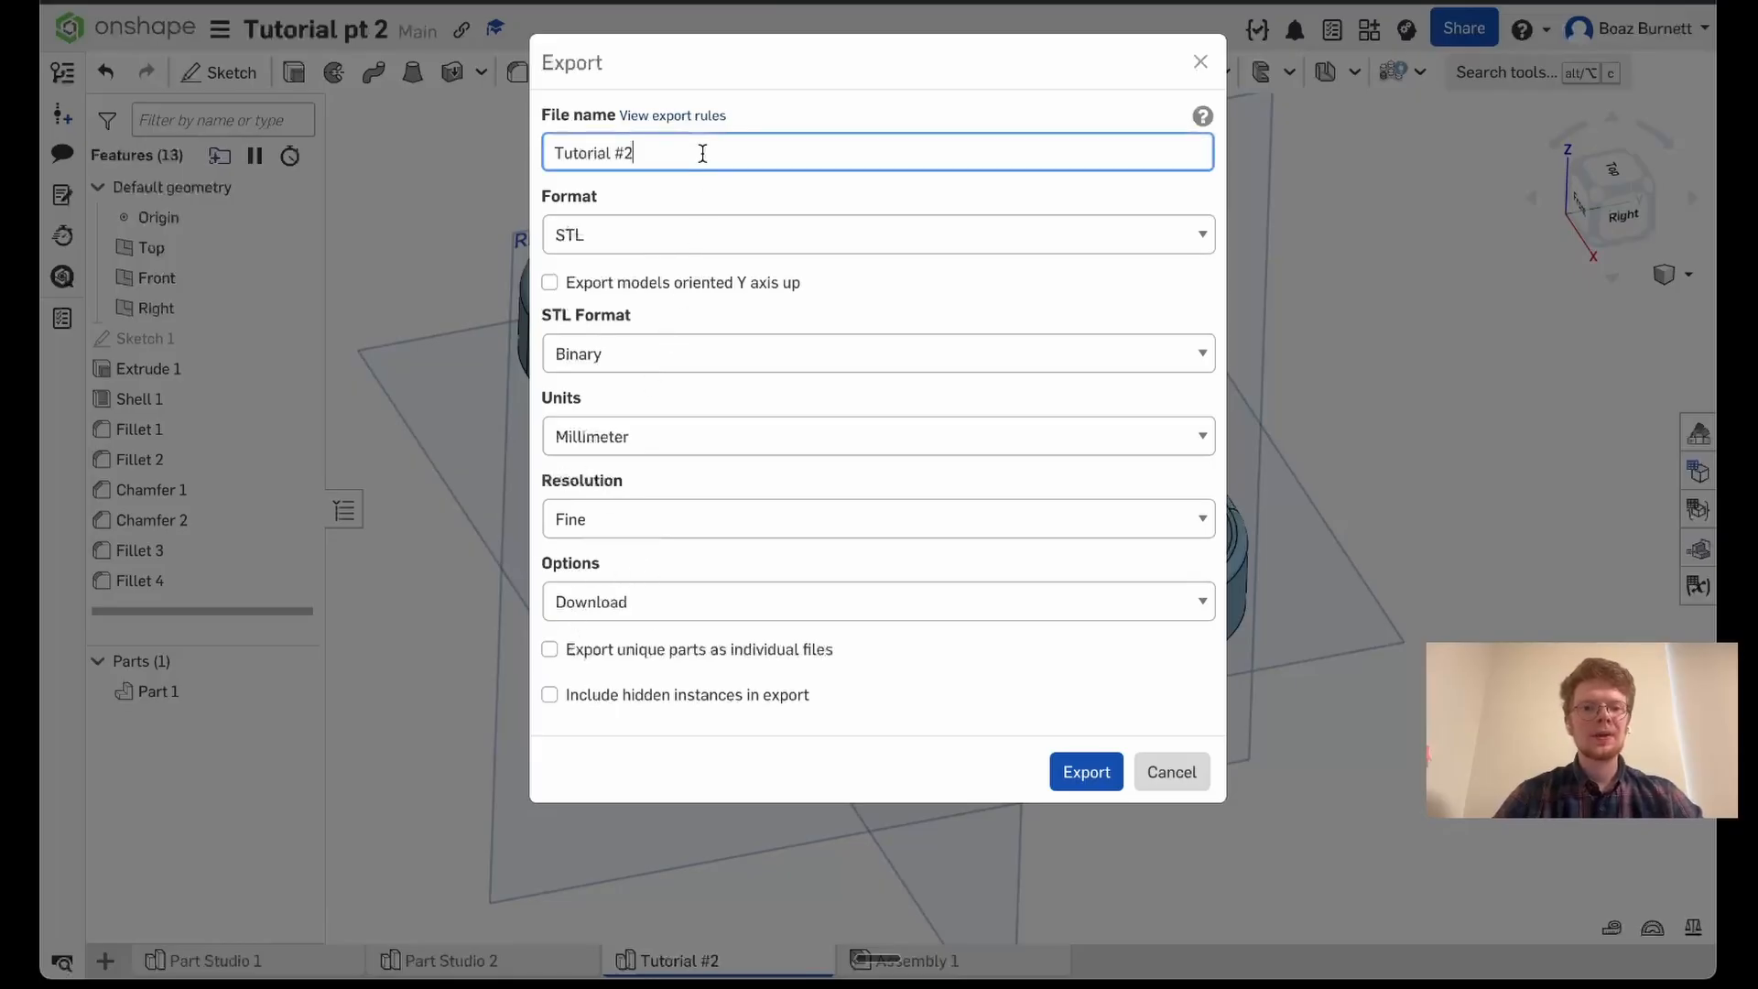
{"action": "type", "text": "- catch all tray"}
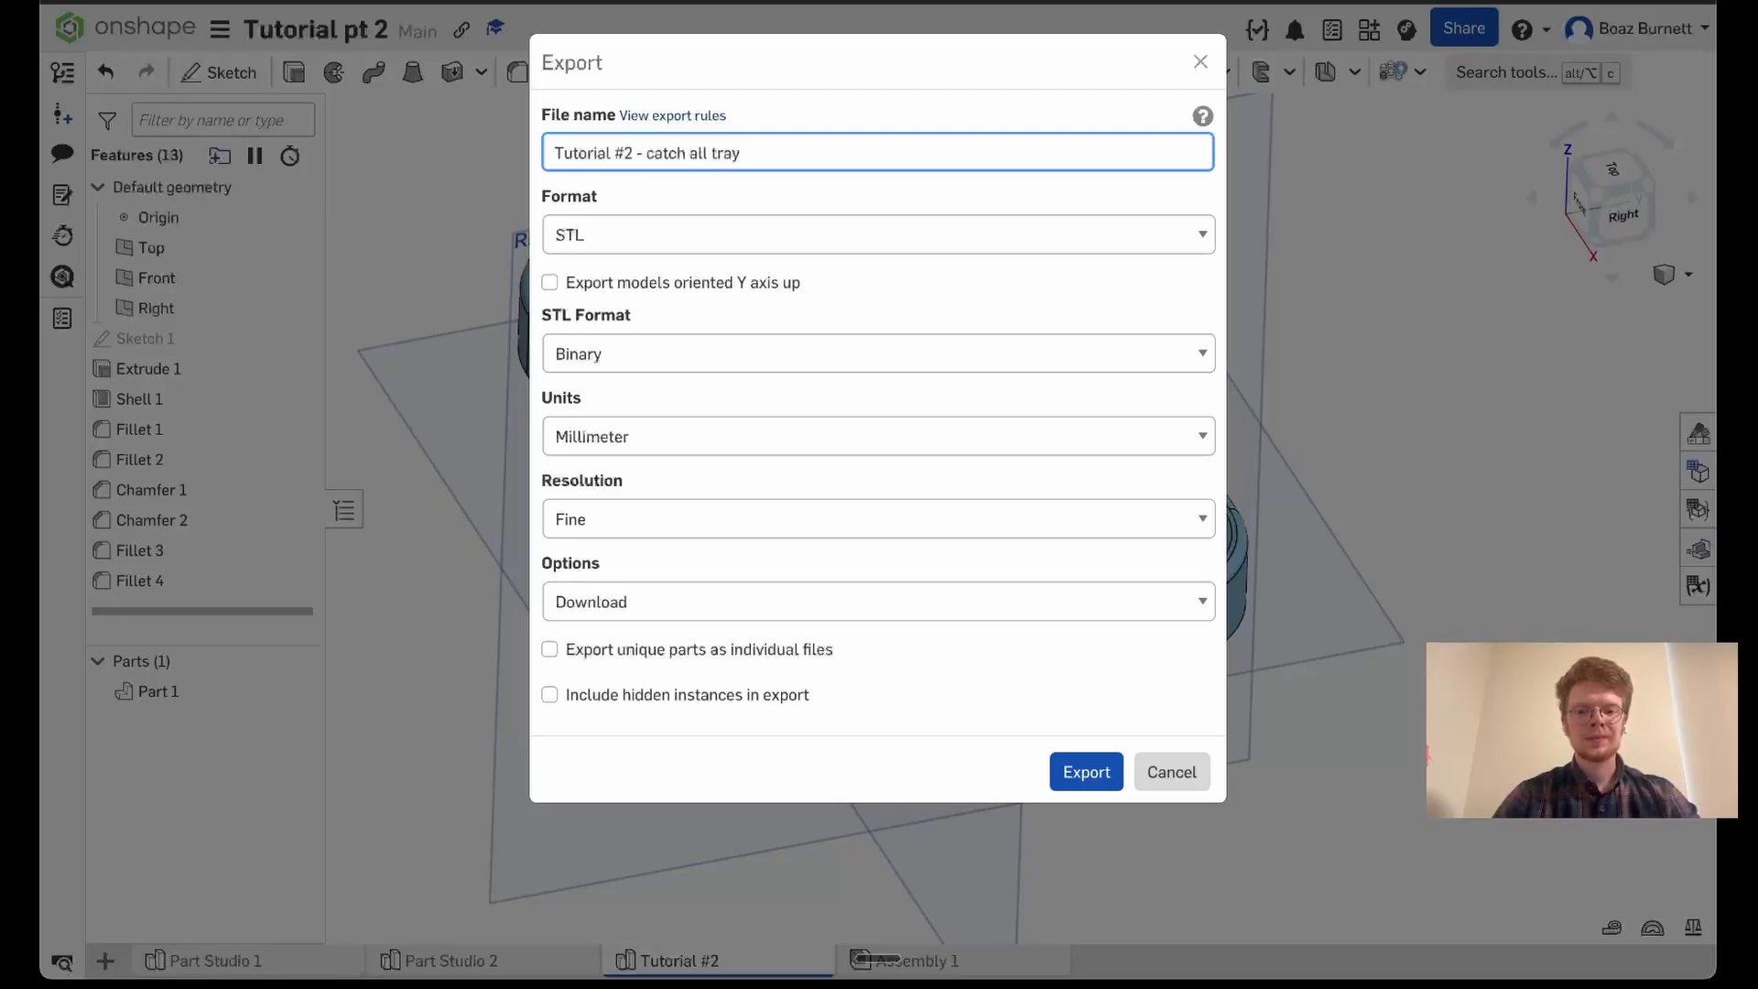
{"action": "left_click", "coordinate": [1073, 769]}
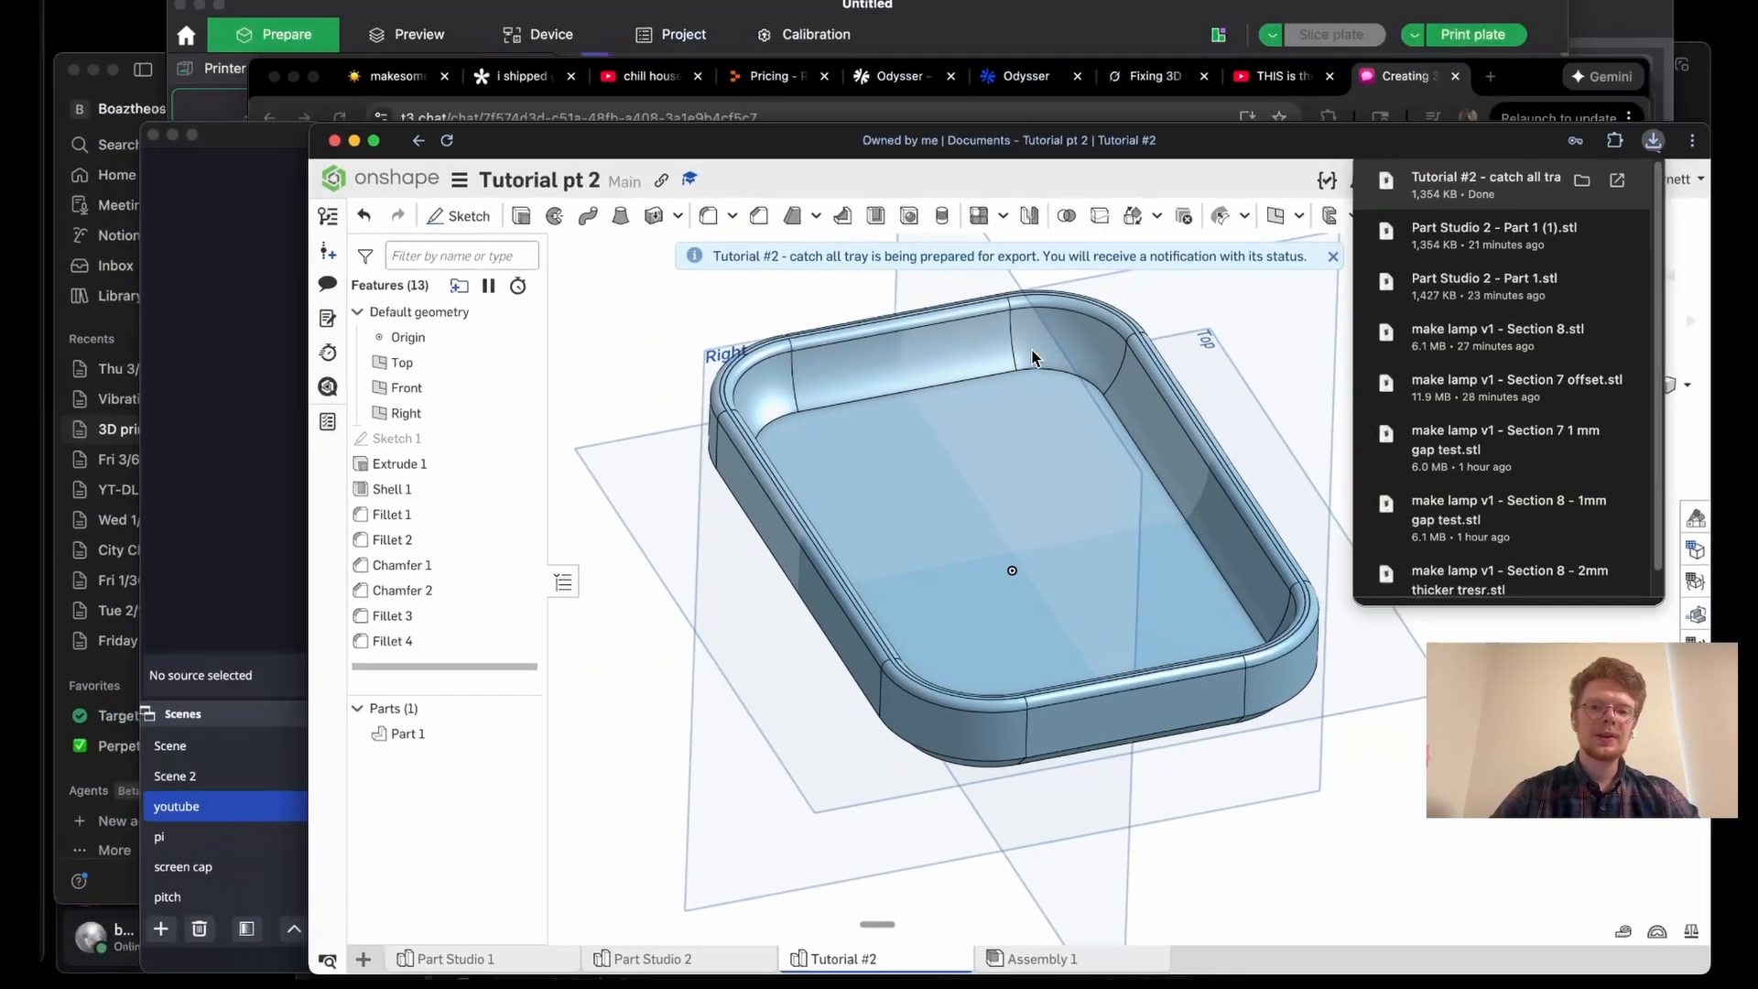
- Switch to the Bambu slicer and add a new empty build plate to the project
{"action": "key", "text": "ctrl+Up"}
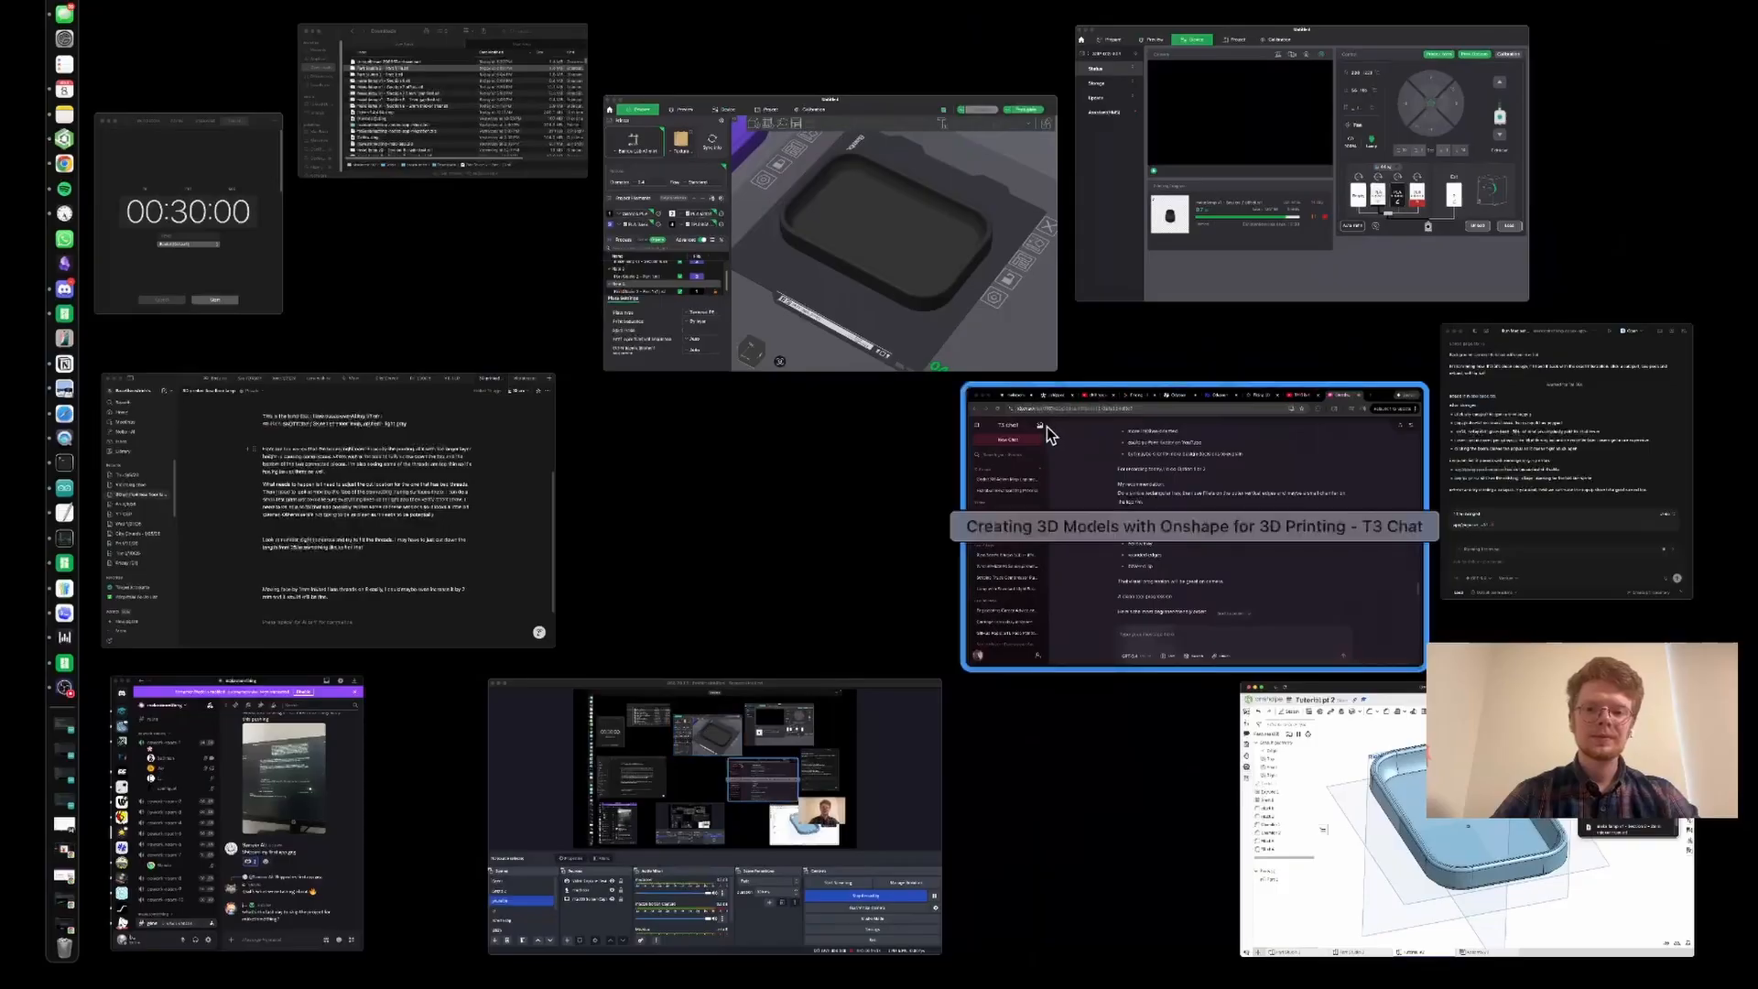
{"action": "left_click", "coordinate": [982, 291]}
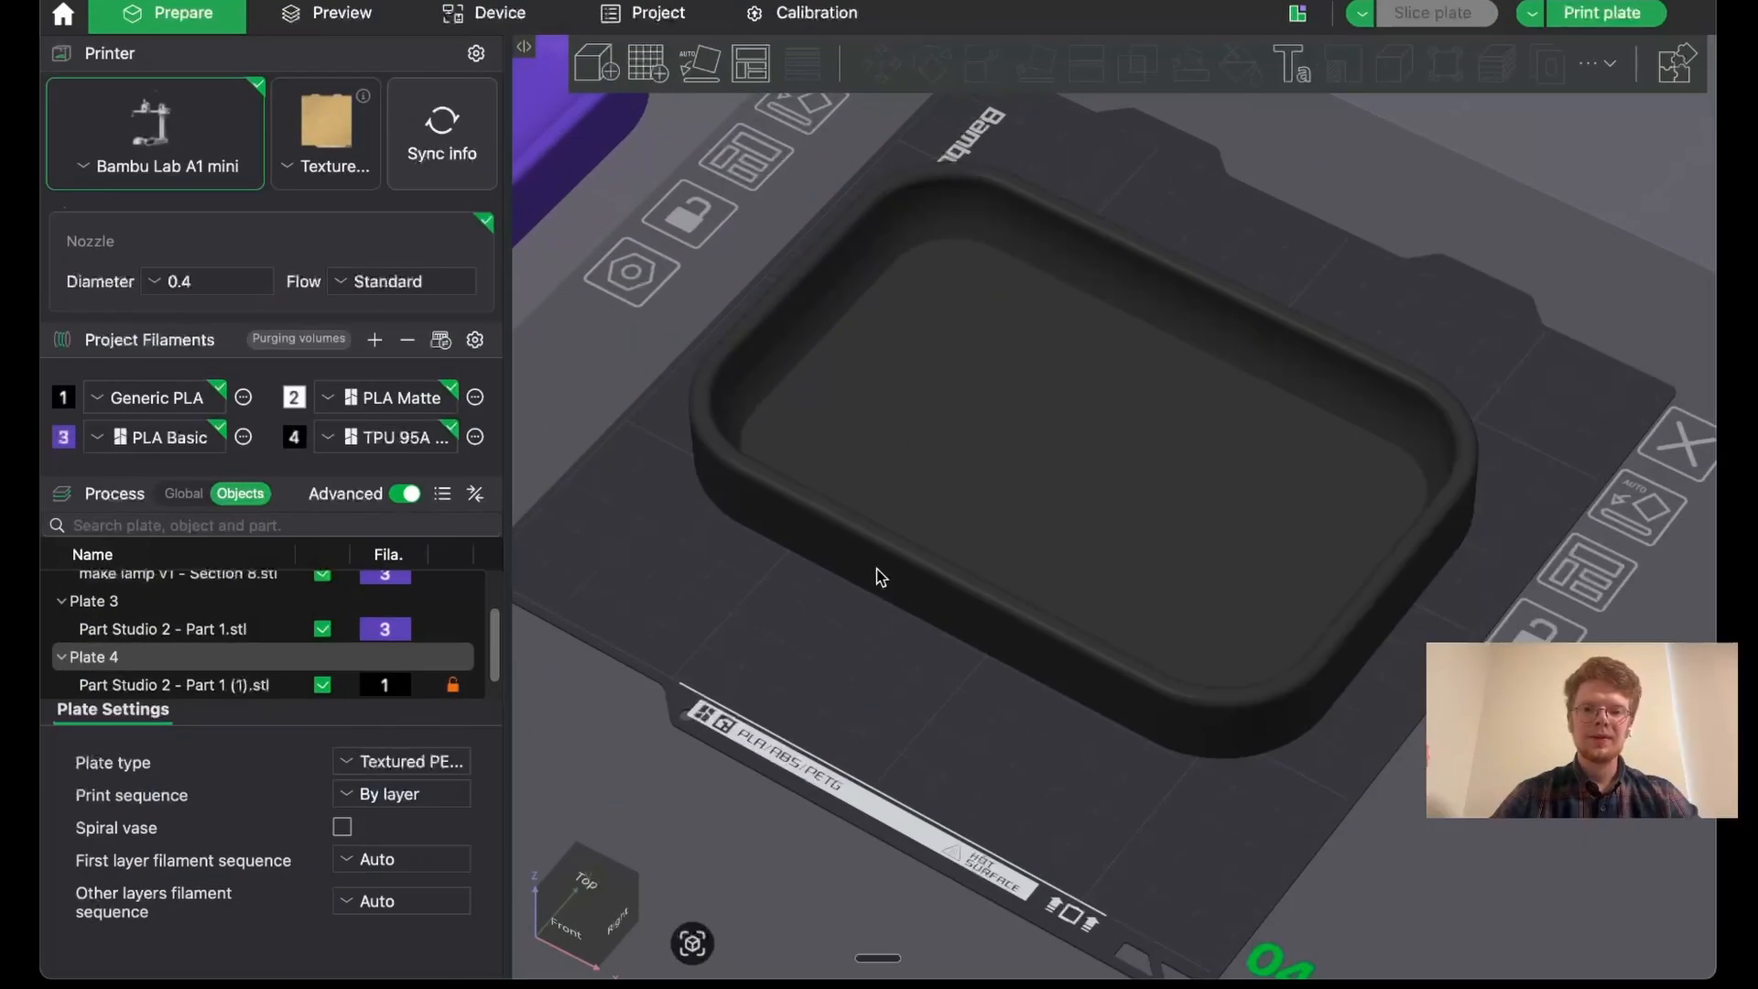
{"action": "left_click_drag", "start_coordinate": [865, 585], "coordinate": [866, 568]}
{"action": "mouse_move", "coordinate": [846, 646]}
{"action": "left_mouse_down"}
{"action": "mouse_move", "coordinate": [846, 617]}
{"action": "mouse_move", "coordinate": [846, 636]}
{"action": "left_mouse_up"}
{"action": "right_click_drag", "start_coordinate": [846, 636], "coordinate": [959, 630]}
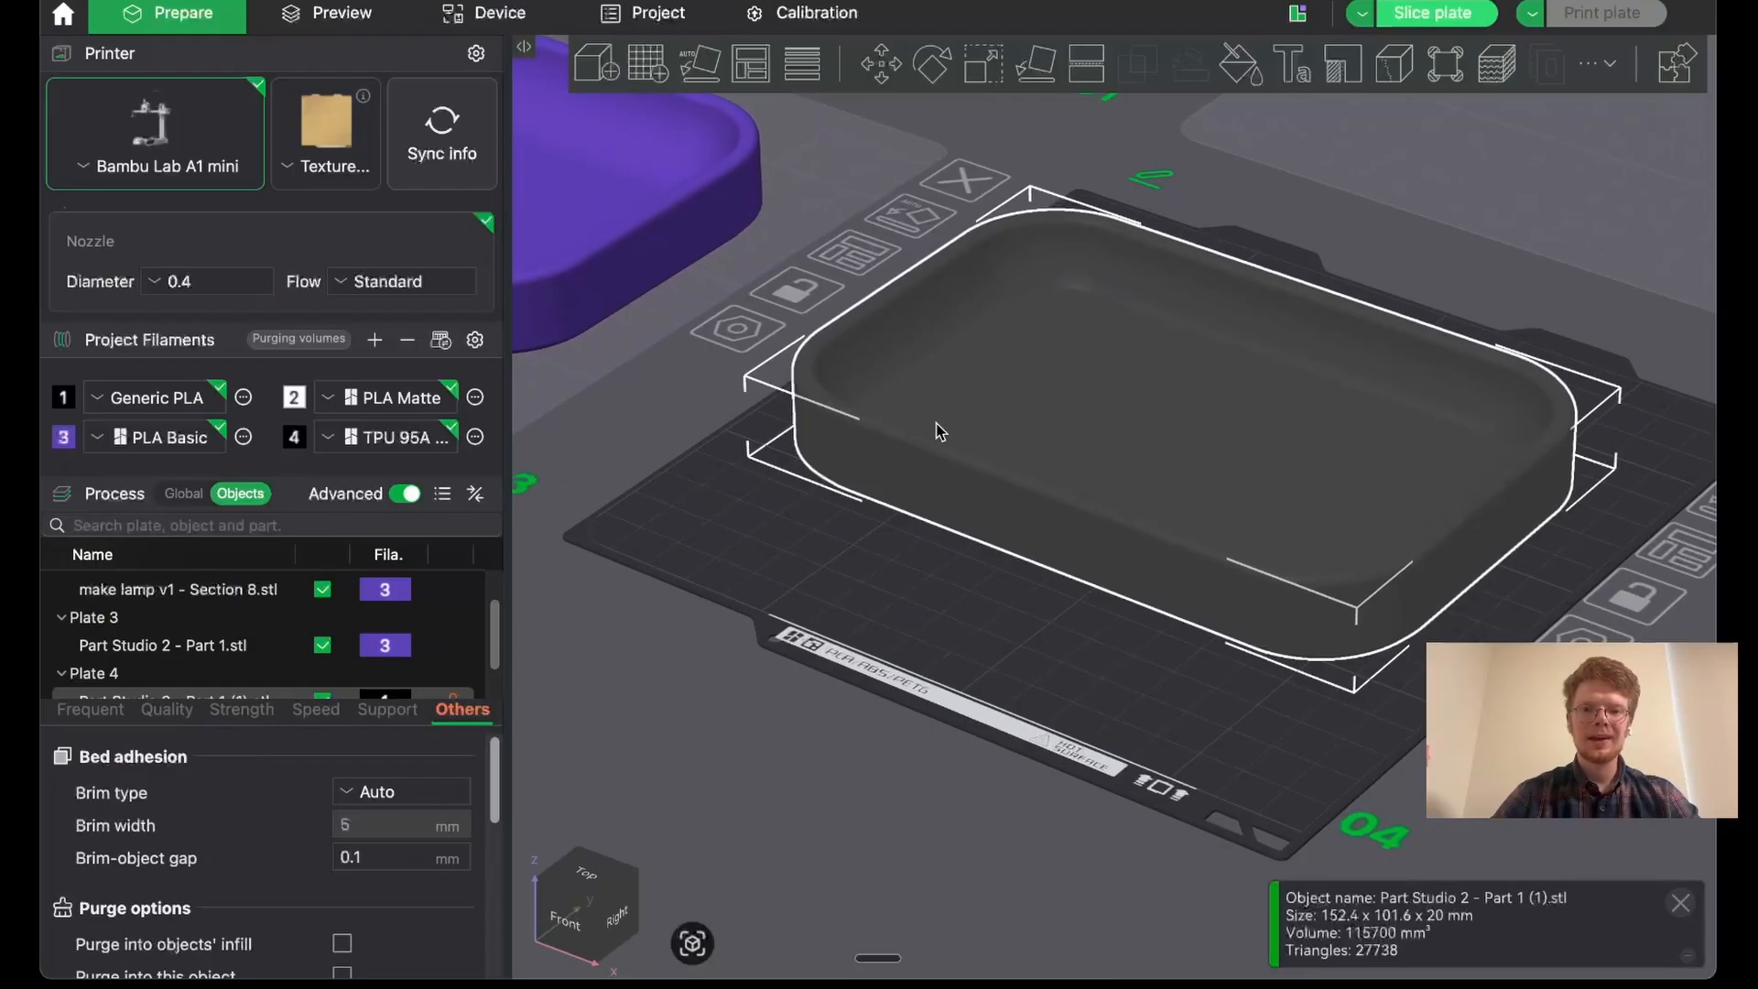
{"action": "left_click", "coordinate": [655, 74]}
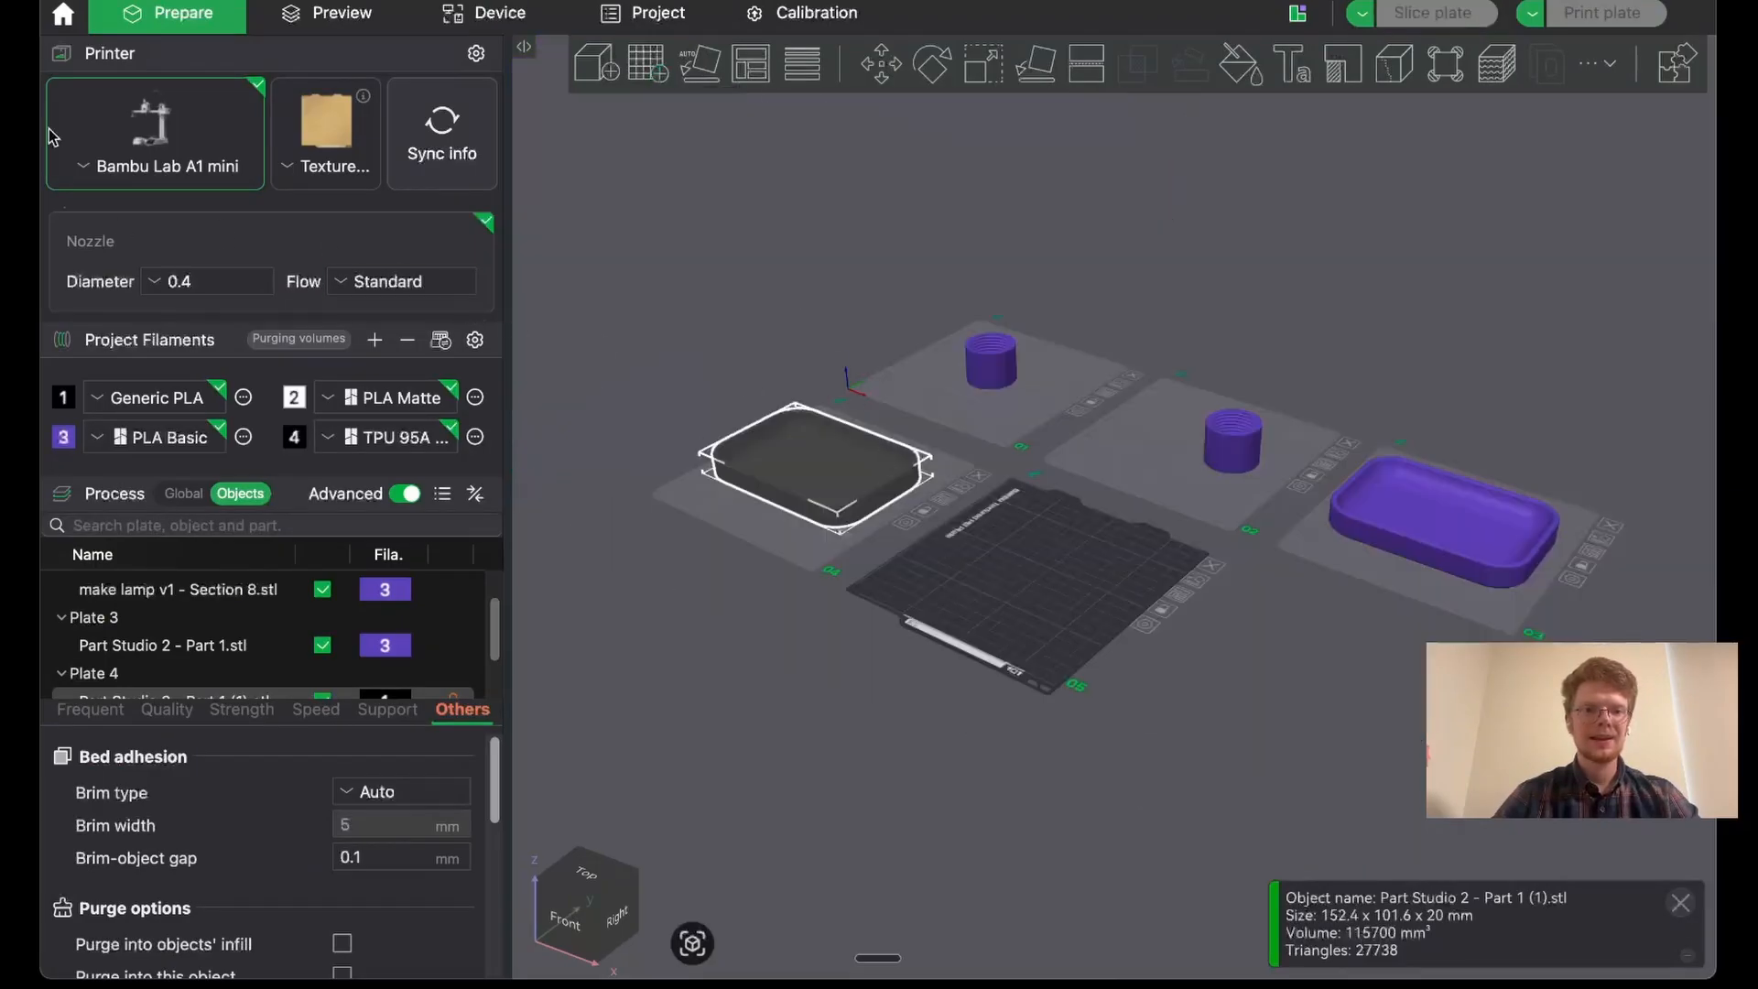
- Import Tutorial #2 - catch all tray.stl from the Downloads folder onto the new build plate
{"action": "mouse_move", "coordinate": [46, 133]}
{"action": "left_click", "coordinate": [57, 13]}
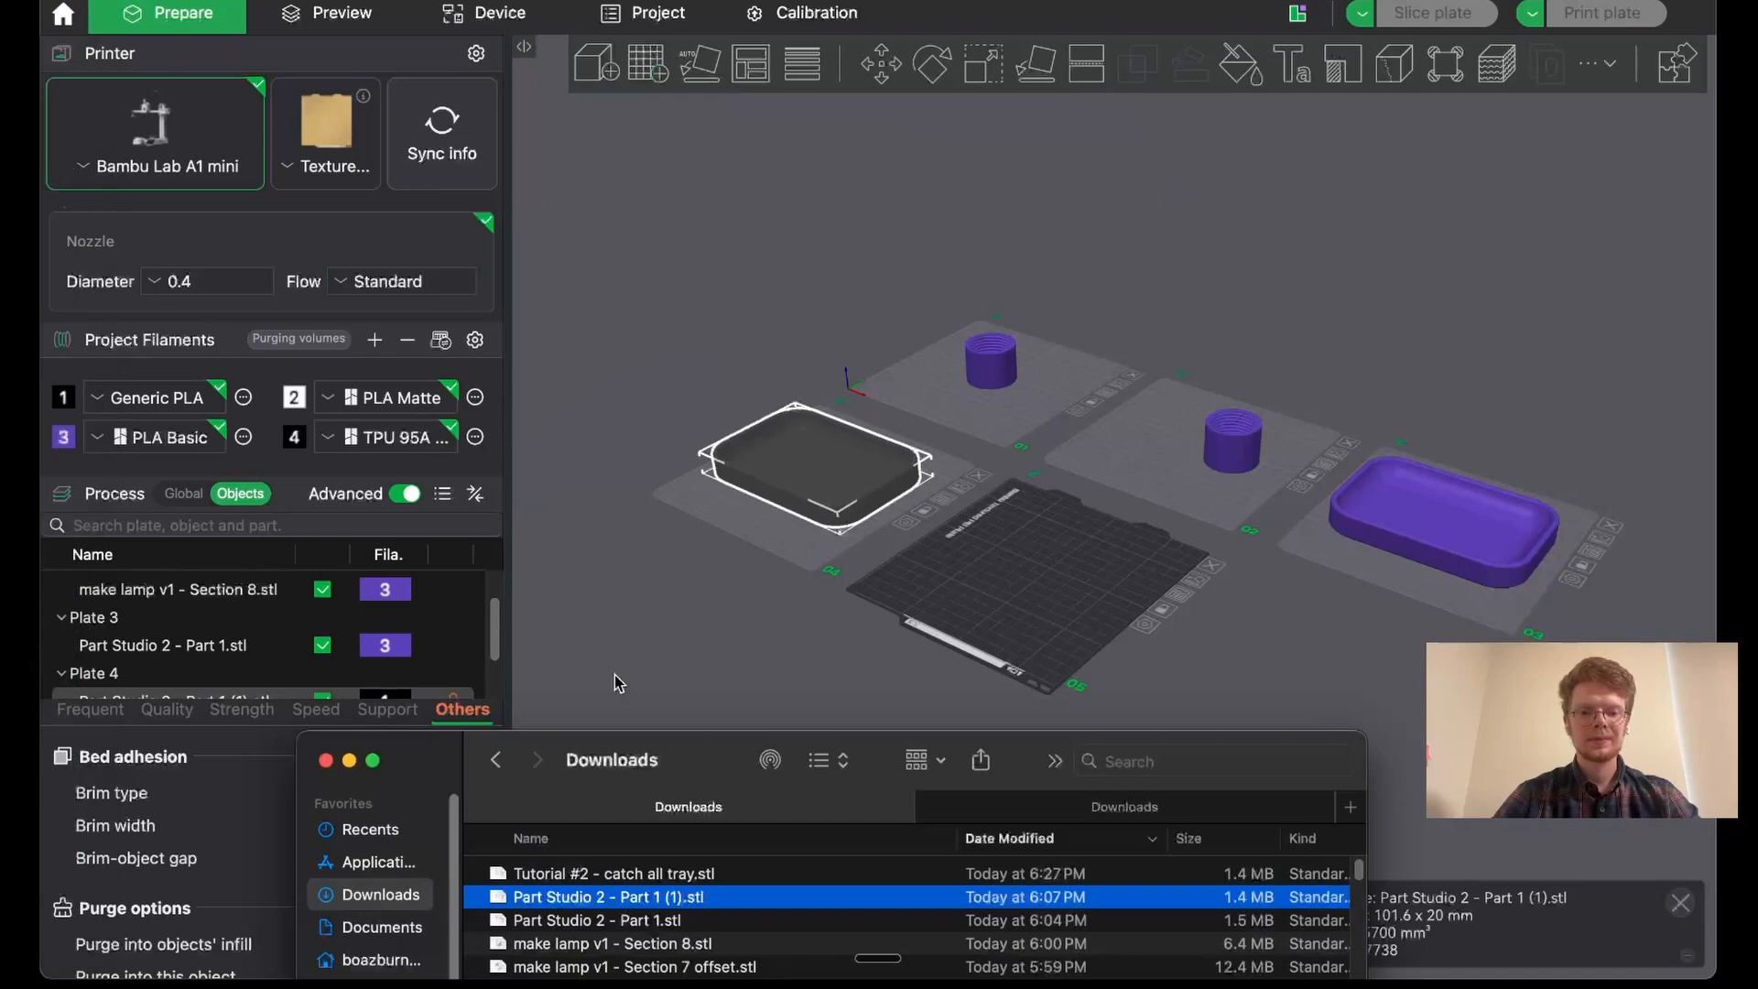
{"action": "left_click_drag", "start_coordinate": [671, 767], "coordinate": [355, 562]}
{"action": "left_click", "coordinate": [443, 678]}
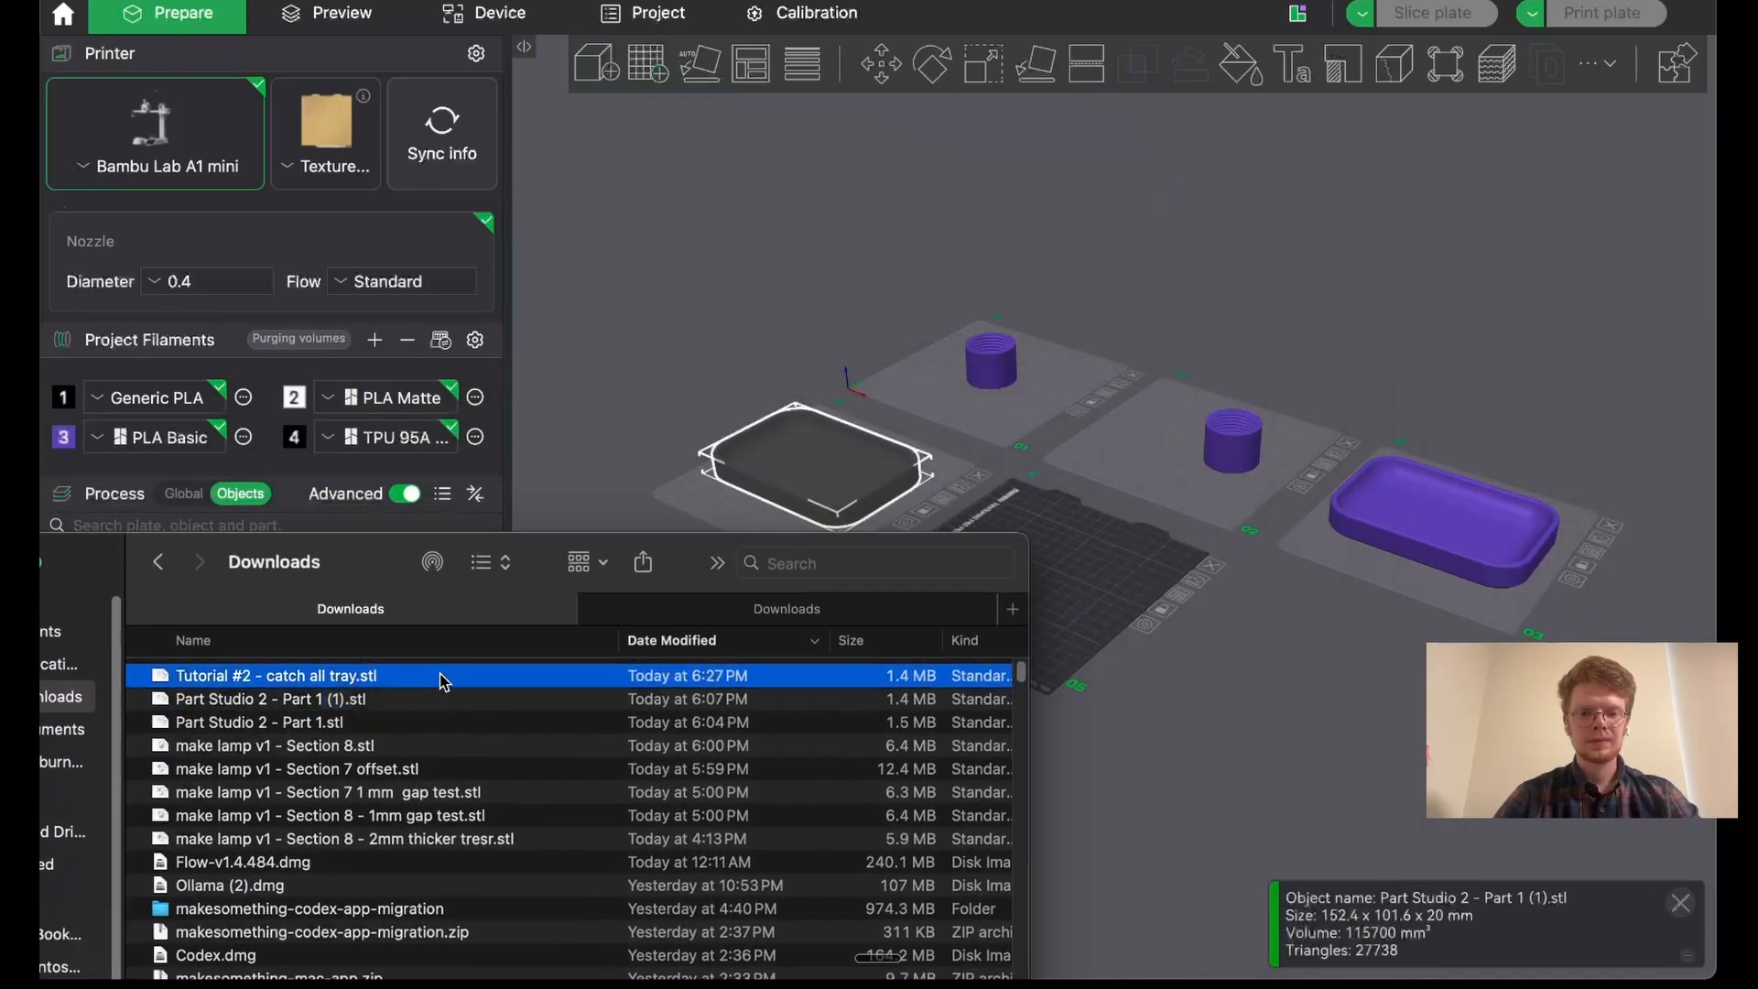
{"action": "left_click_drag", "start_coordinate": [400, 682], "coordinate": [1140, 559]}
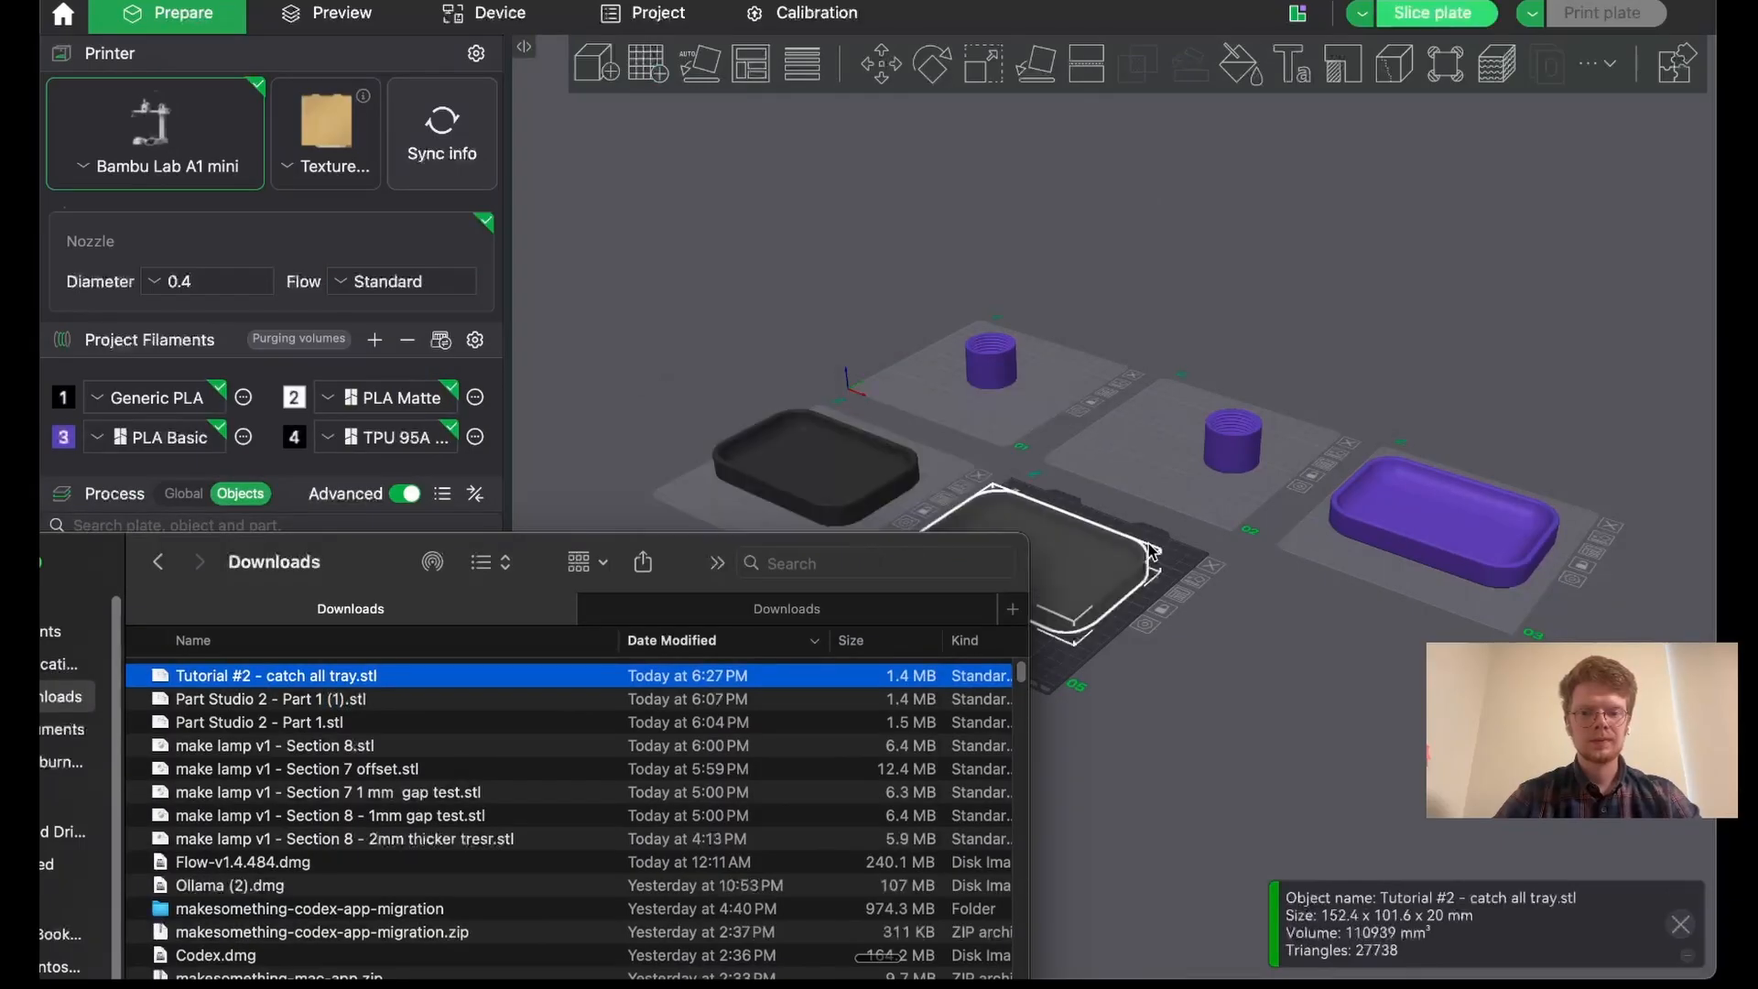
{"action": "left_click", "coordinate": [1190, 673]}
{"action": "left_click", "coordinate": [1163, 691]}
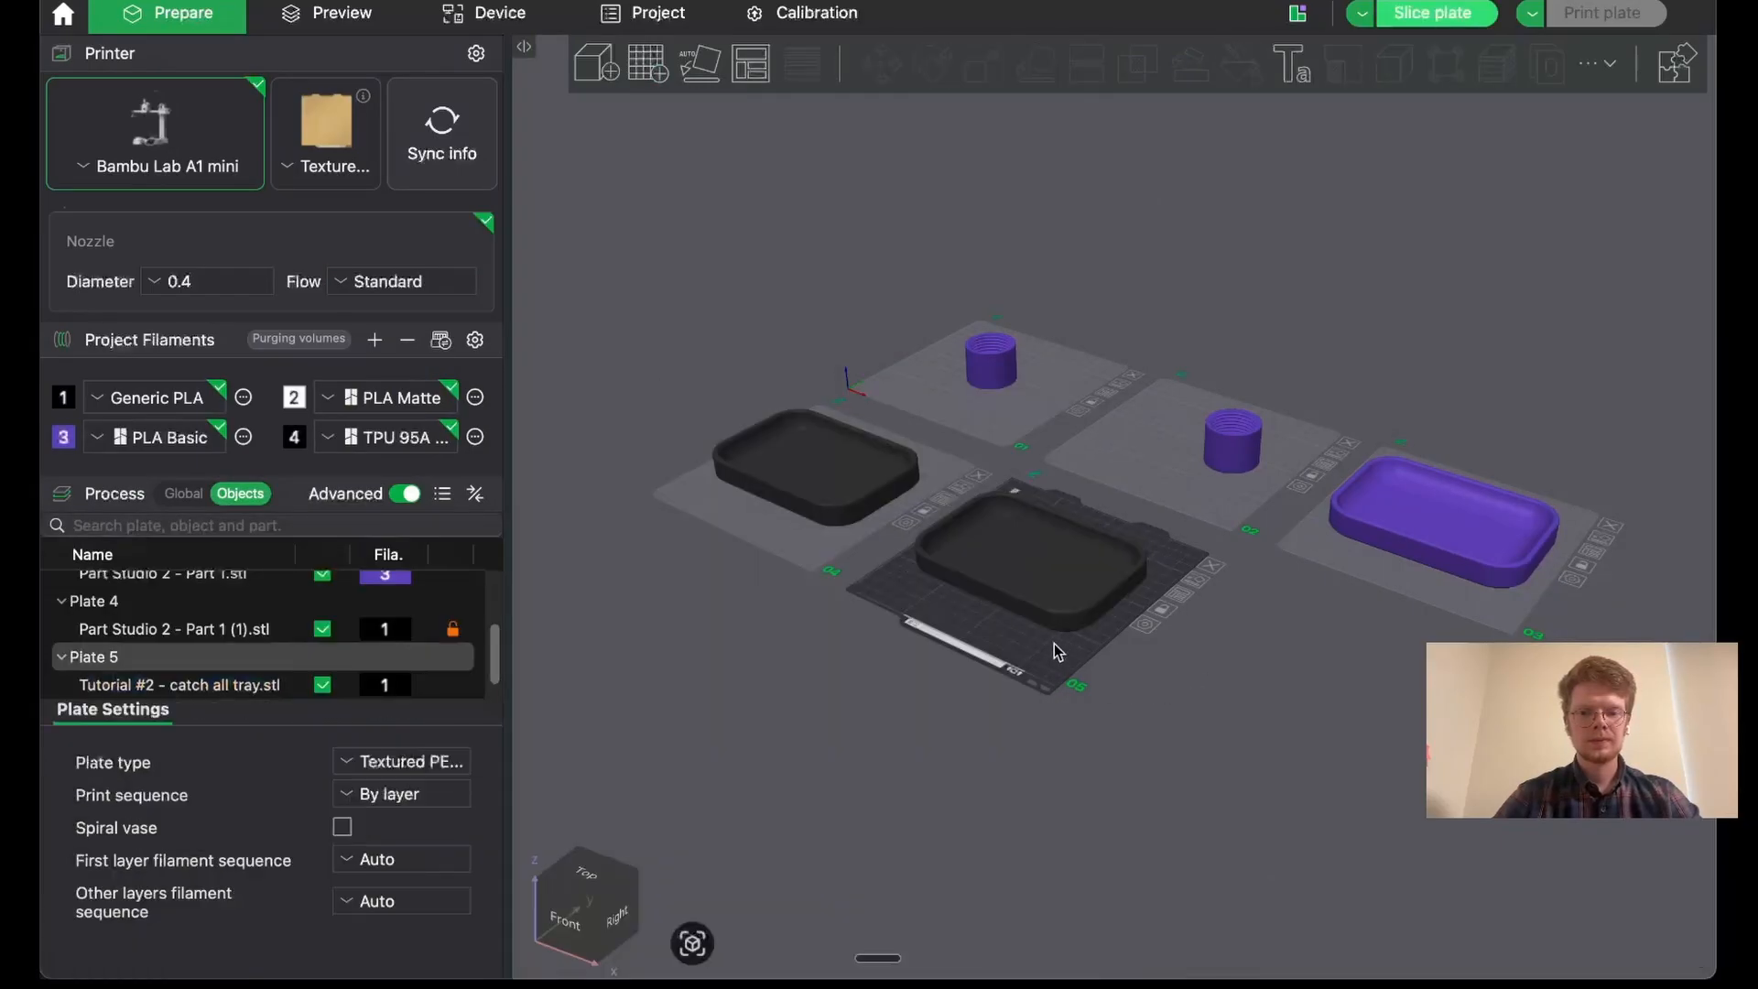
- Assign filament 3, the purple PLA Basic, to the imported tray on plate 5
{"action": "left_click_drag", "start_coordinate": [1054, 643], "coordinate": [1111, 637]}
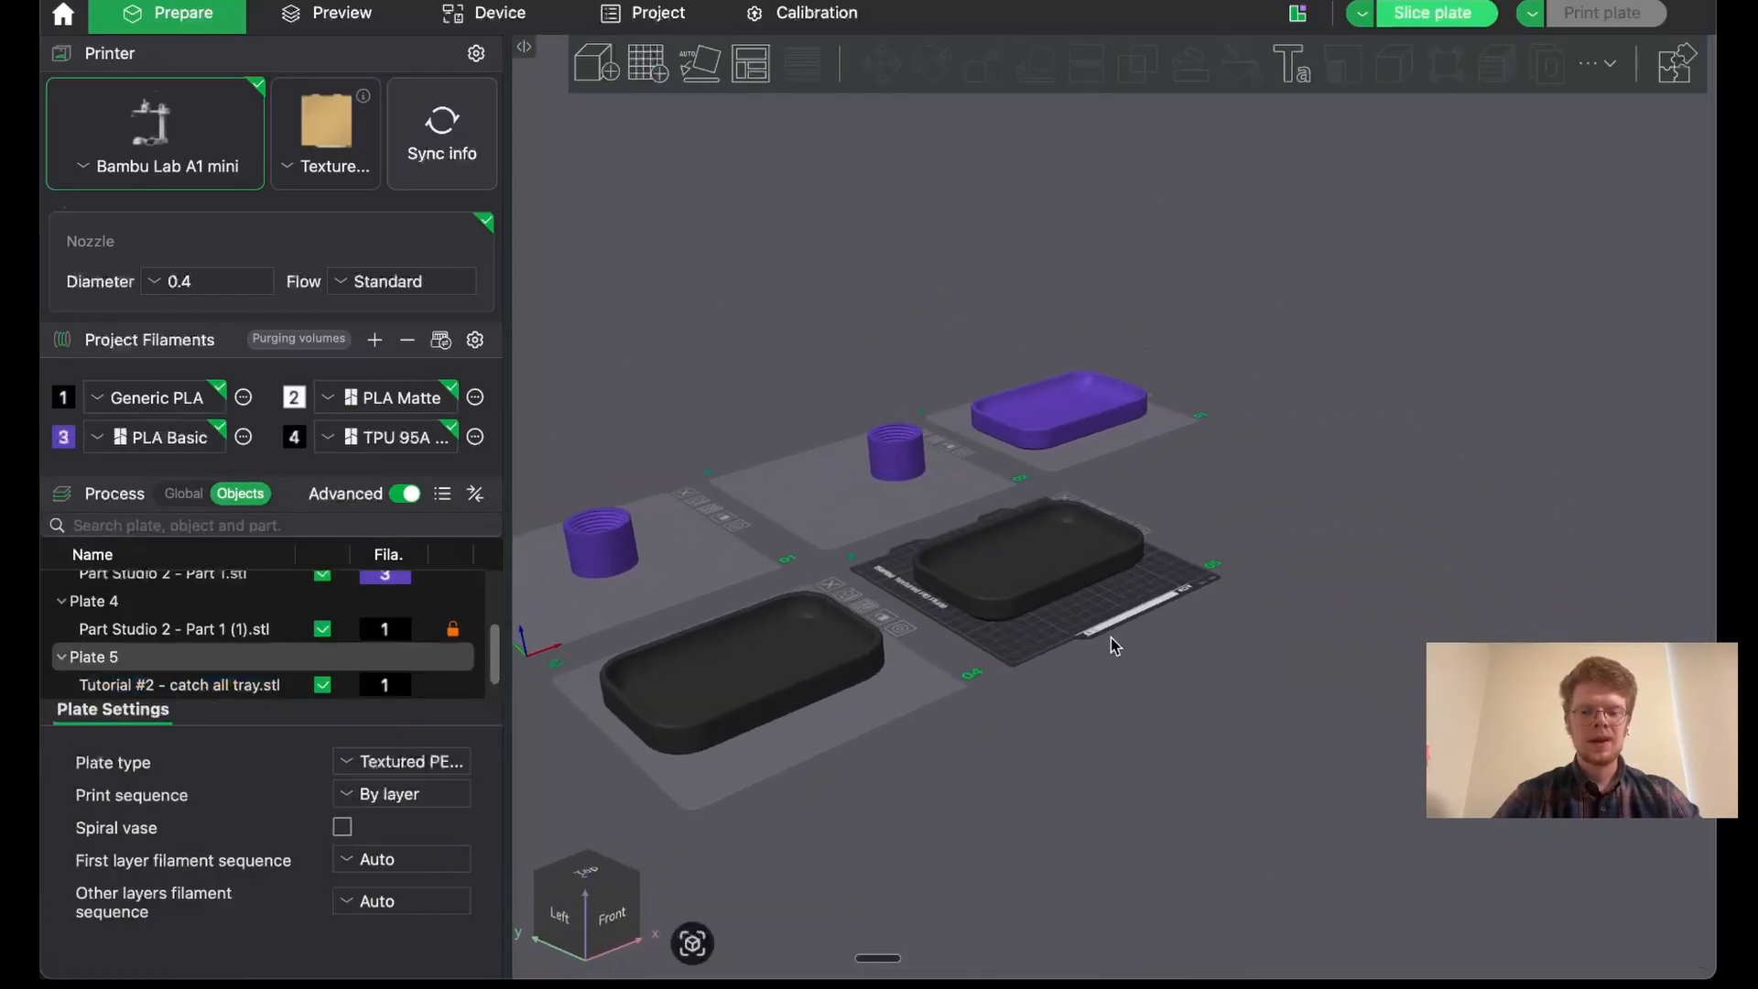
{"action": "left_click", "coordinate": [1050, 590]}
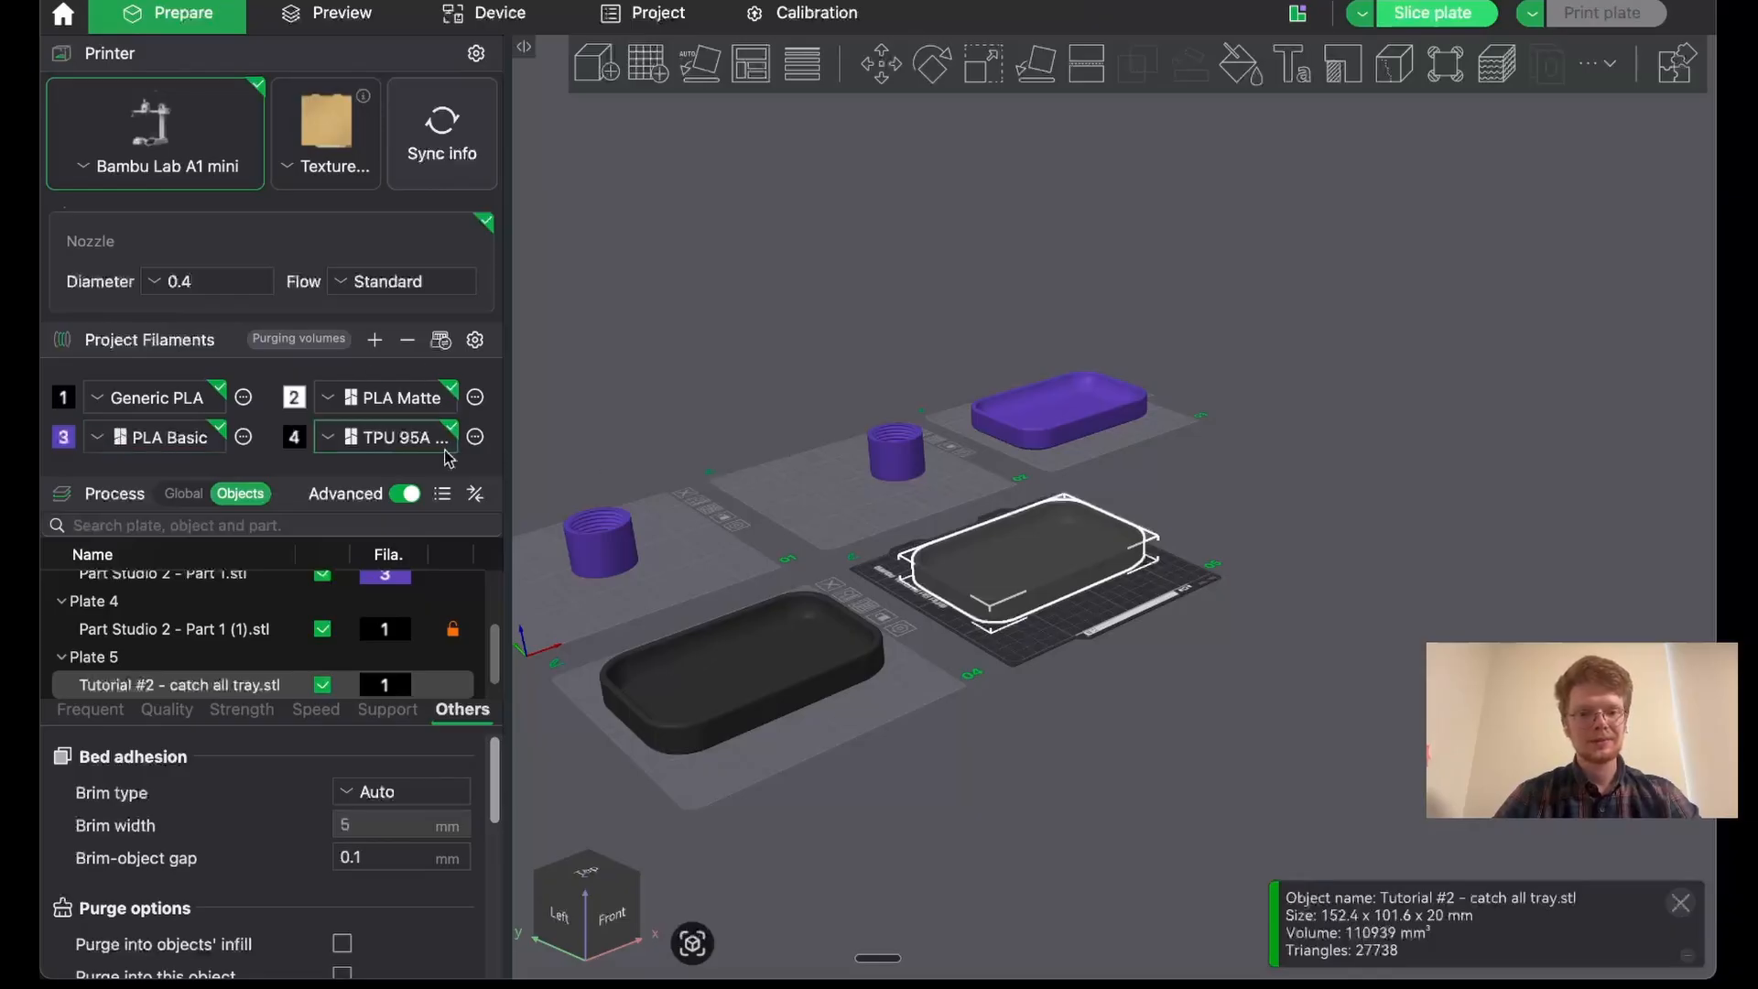
{"action": "key", "text": "3"}
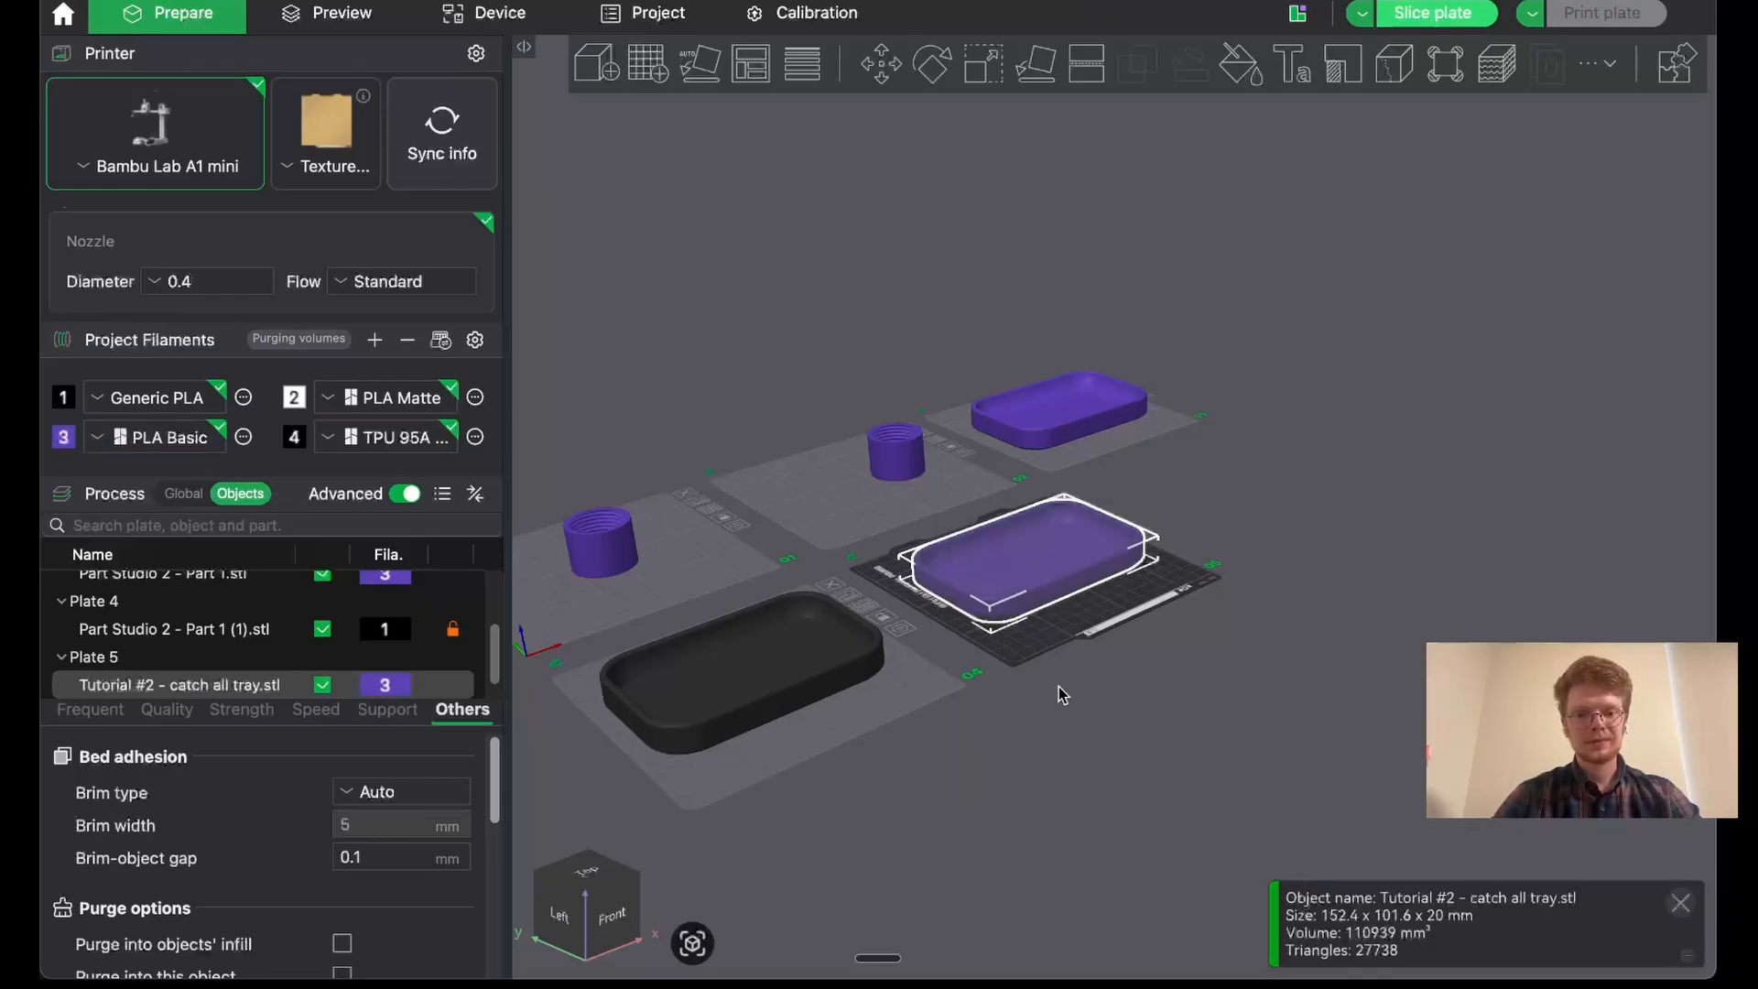
{"action": "left_click_drag", "start_coordinate": [1060, 696], "coordinate": [1032, 707]}
{"action": "scroll", "coordinate": [1032, 627], "scroll_direction": "up", "scroll_amount": 6}
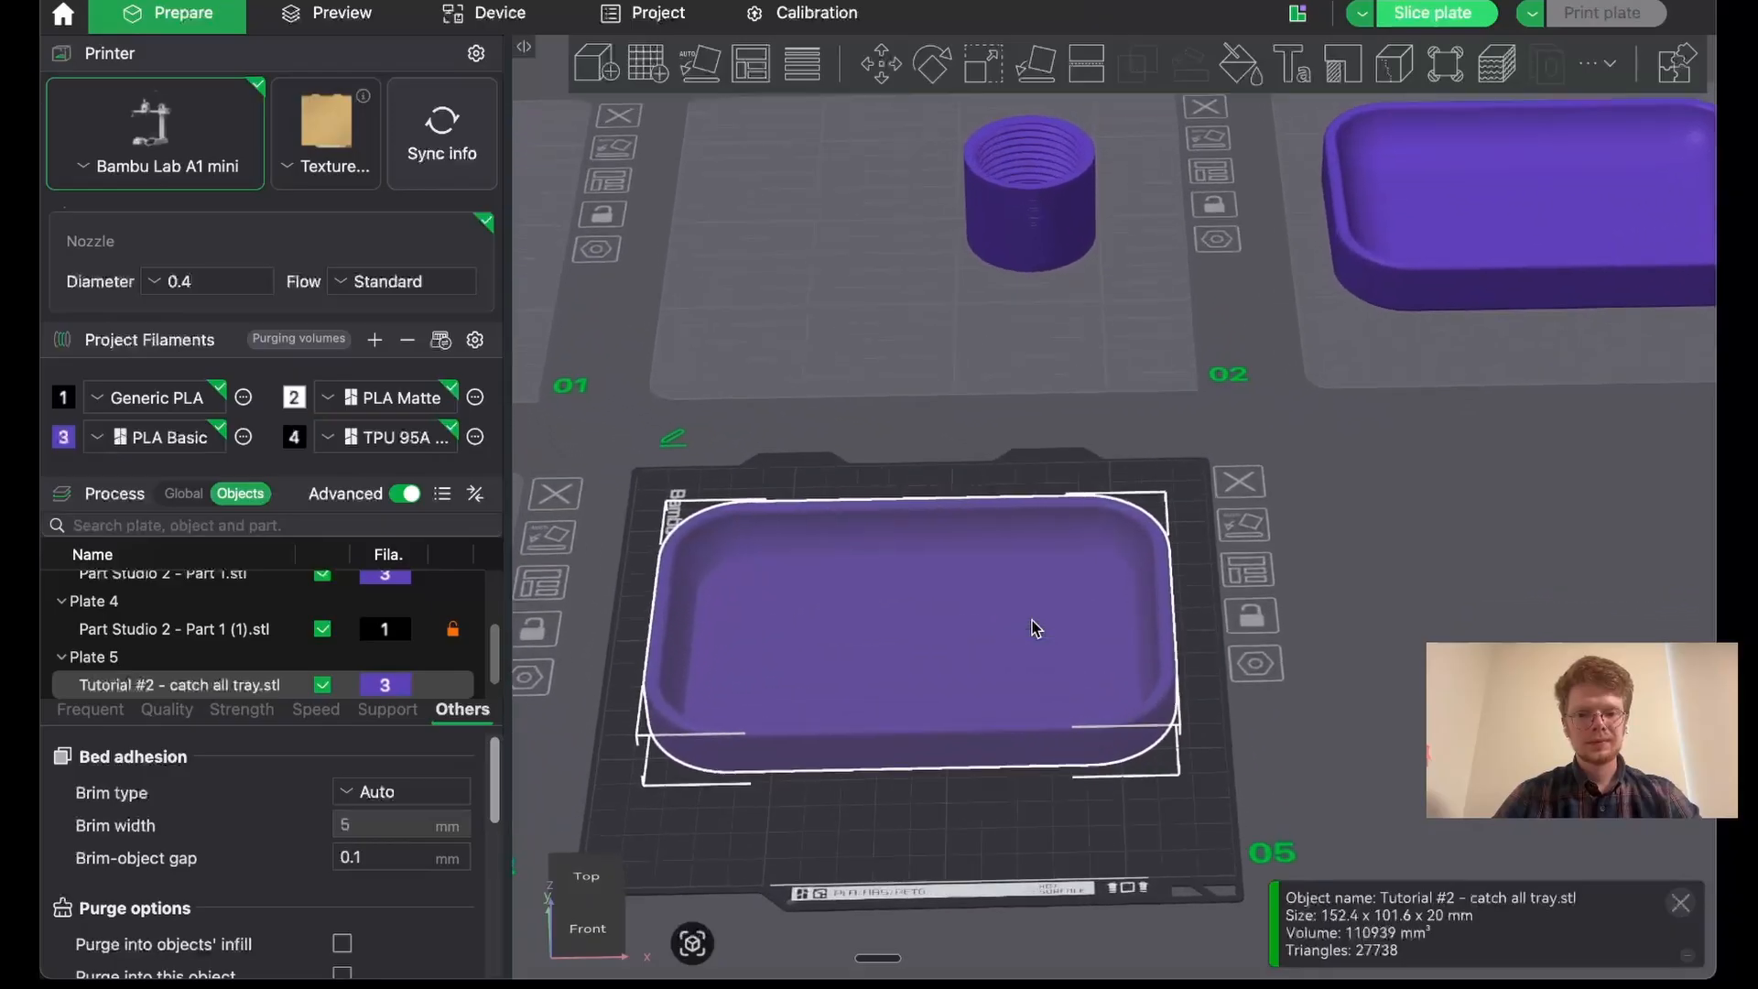
{"action": "right_click_drag", "start_coordinate": [954, 849], "coordinate": [964, 757]}
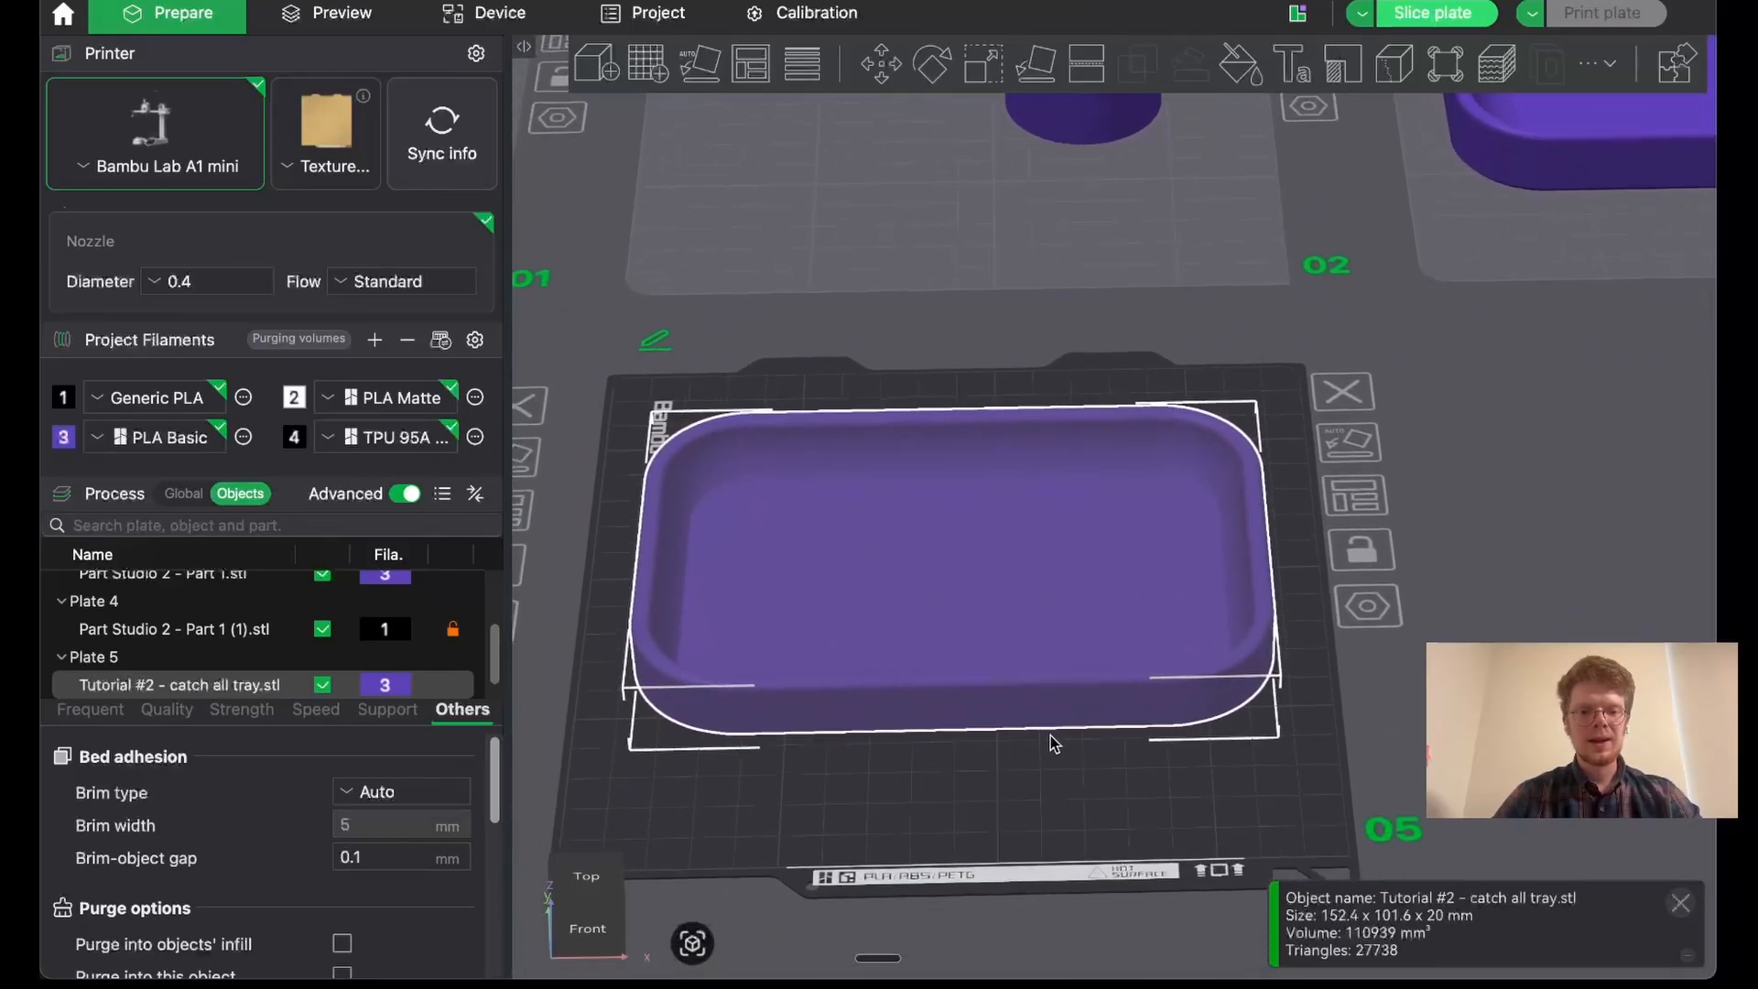
- In the global process settings, set Fuzzy Skin to All walls with a fuzzy skin point distance of 0.3 mm
{"action": "left_click", "coordinate": [188, 494]}
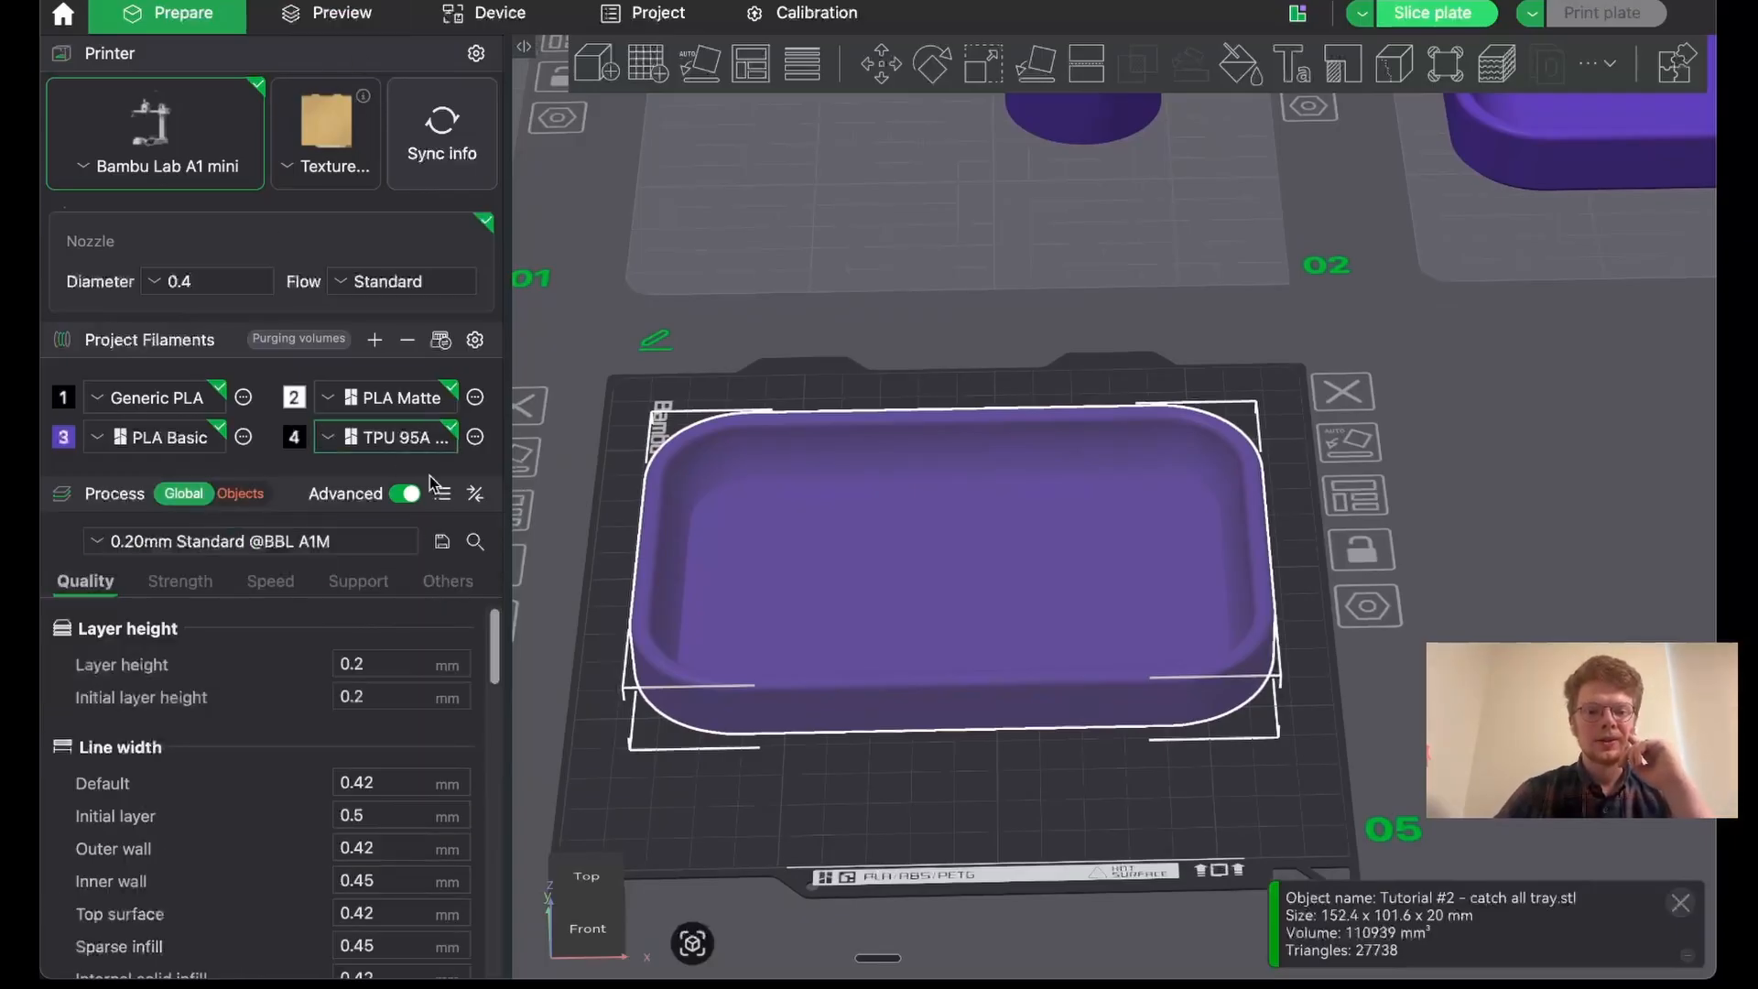
{"action": "left_click", "coordinate": [446, 582]}
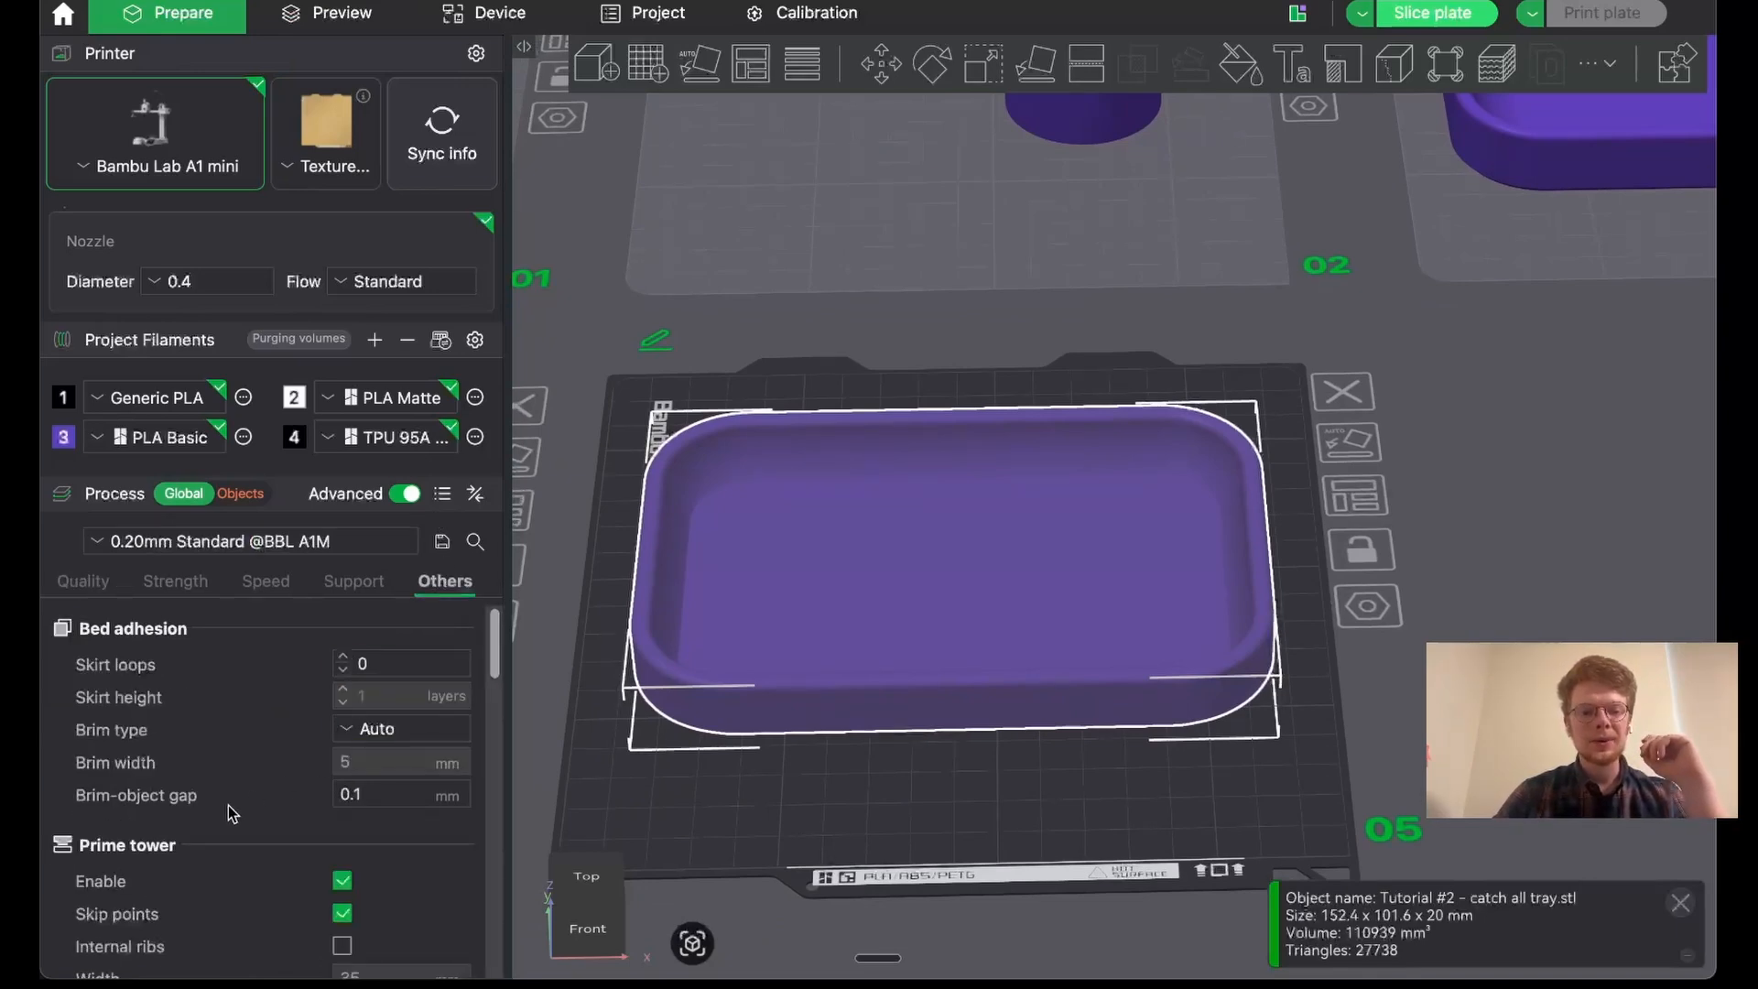
{"action": "scroll", "coordinate": [233, 813], "scroll_direction": "down", "scroll_amount": 10}
{"action": "scroll", "coordinate": [233, 813], "scroll_direction": "down", "scroll_amount": 8}
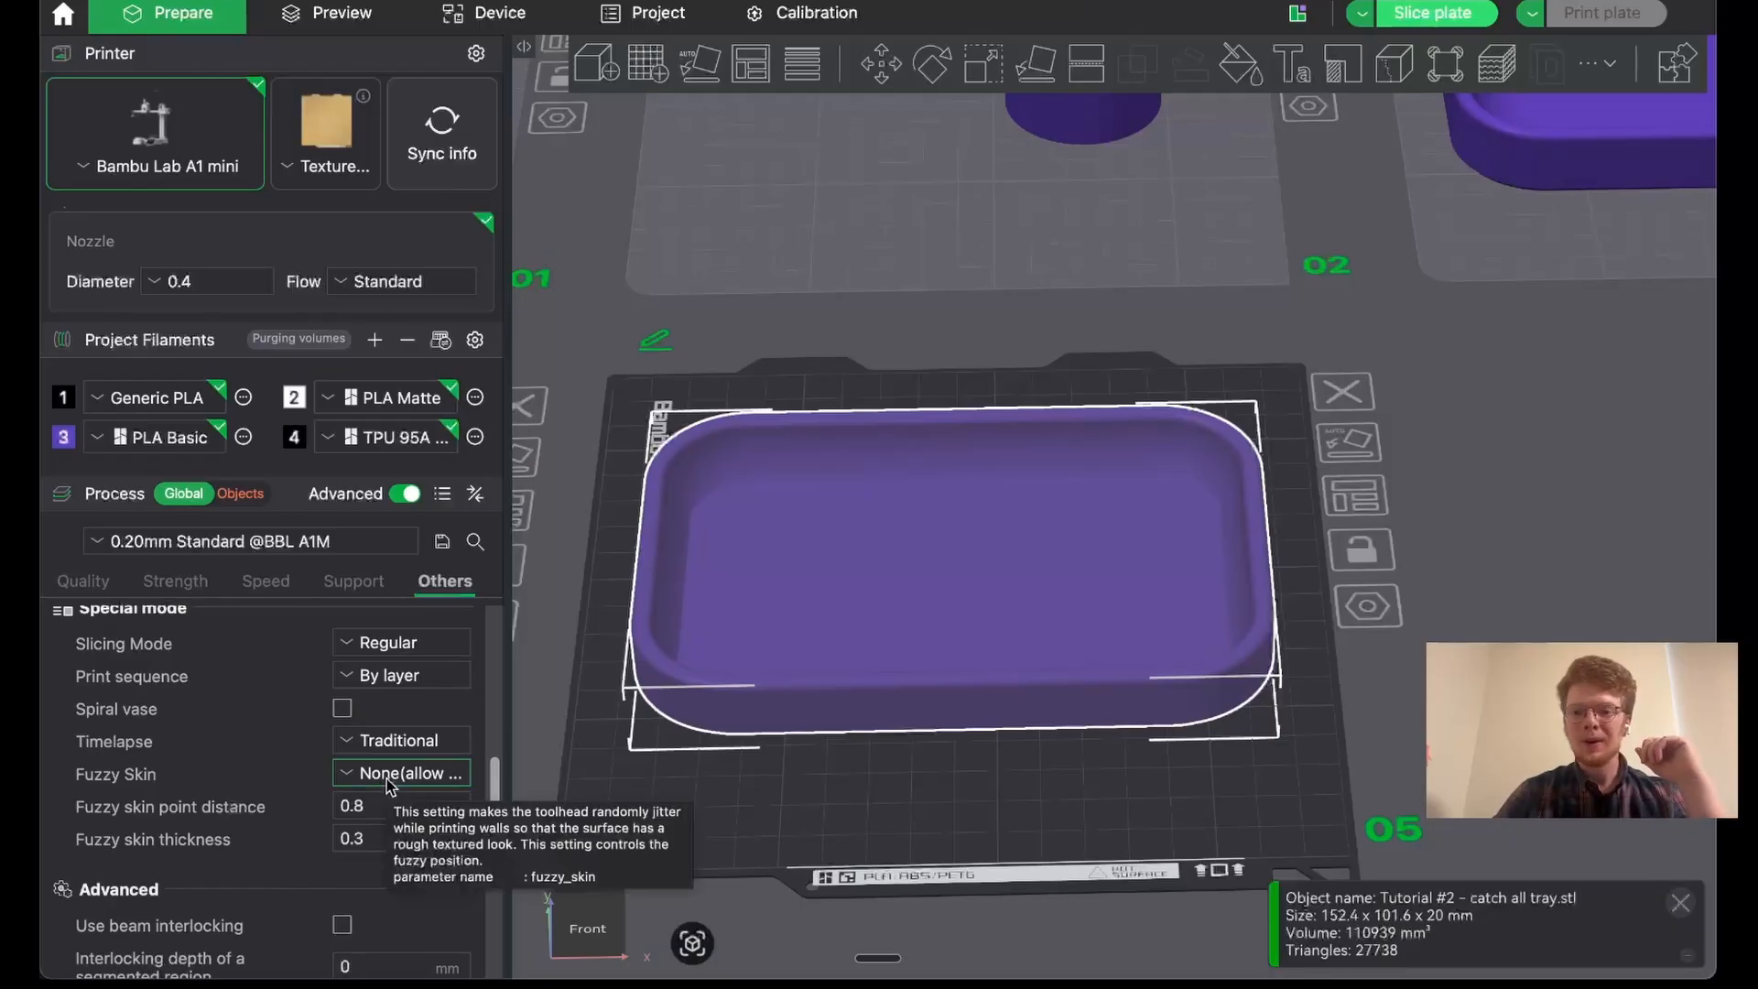
{"action": "left_click", "coordinate": [389, 773]}
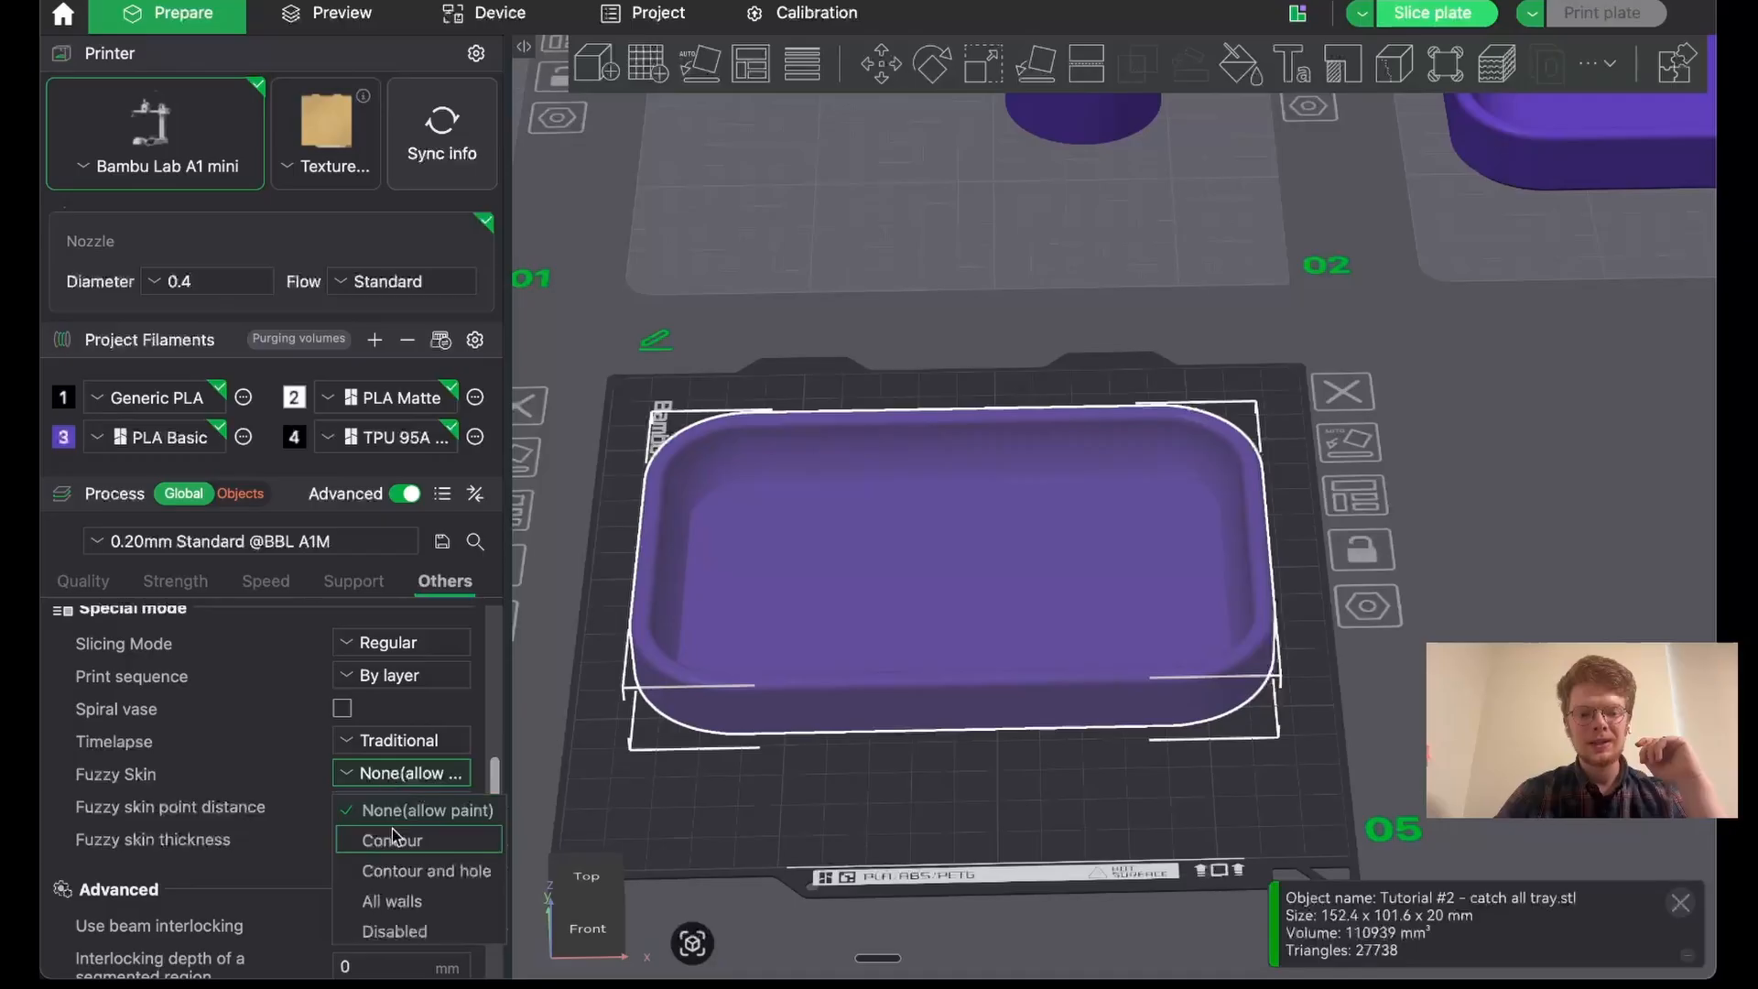
{"action": "left_click", "coordinate": [405, 901]}
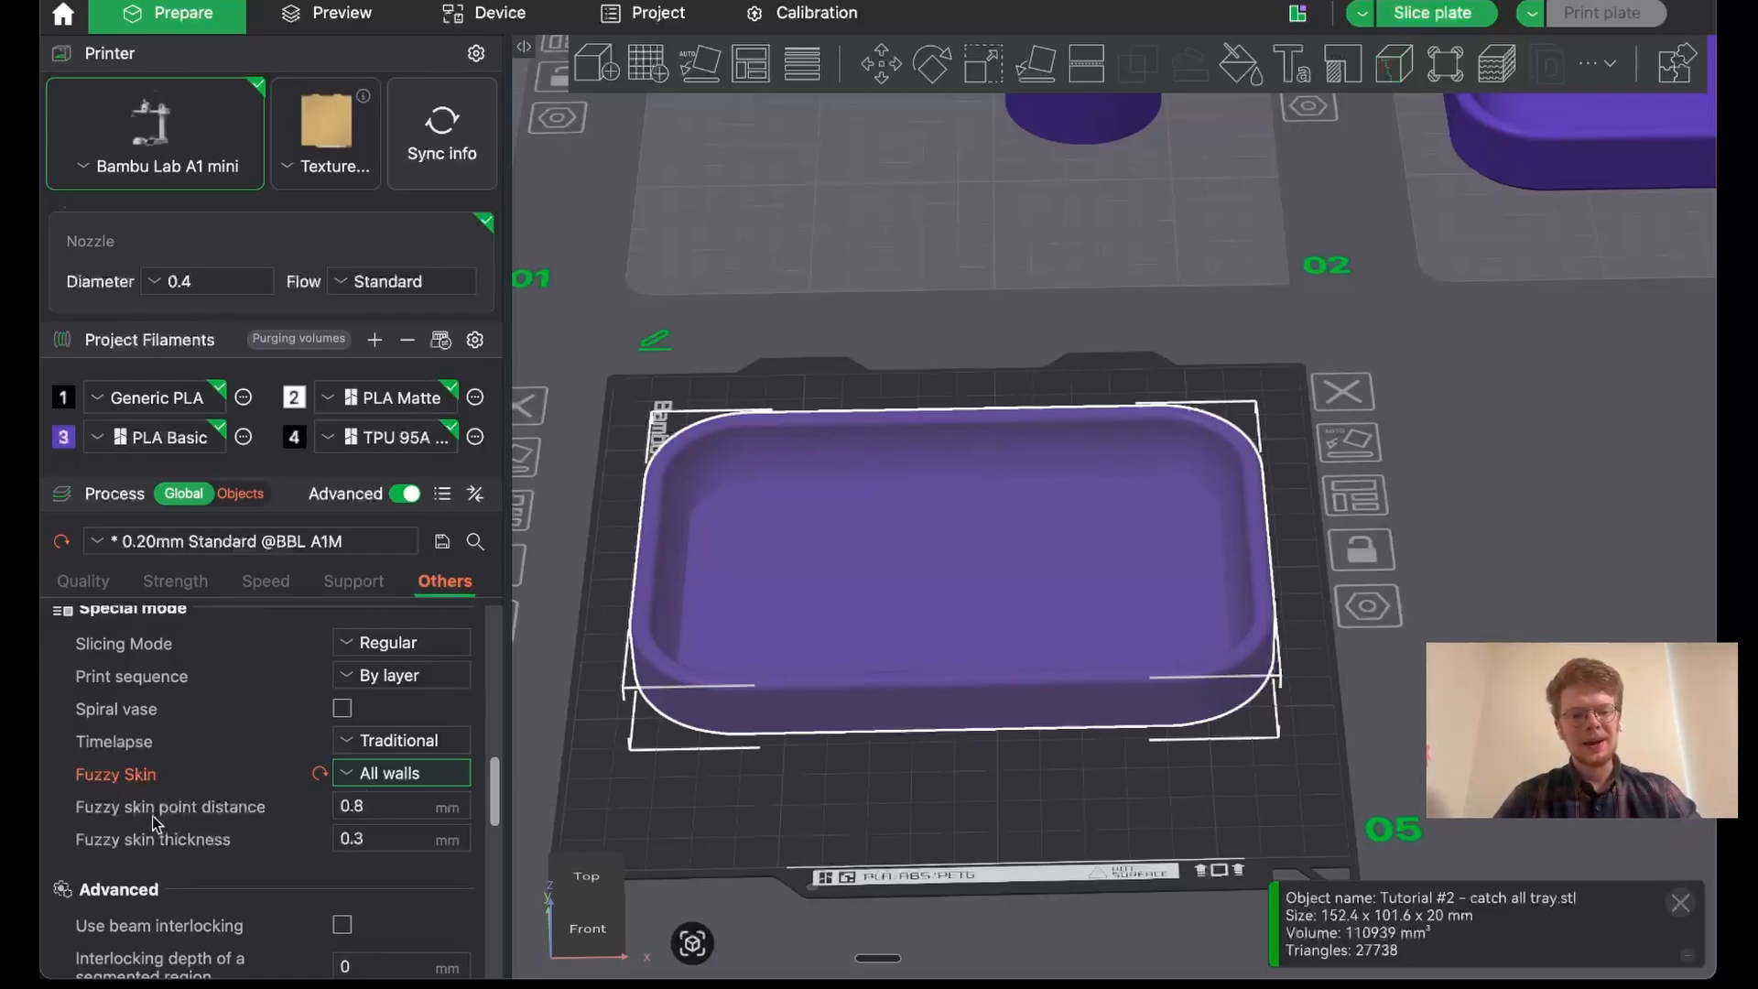
{"action": "left_click", "coordinate": [403, 807]}
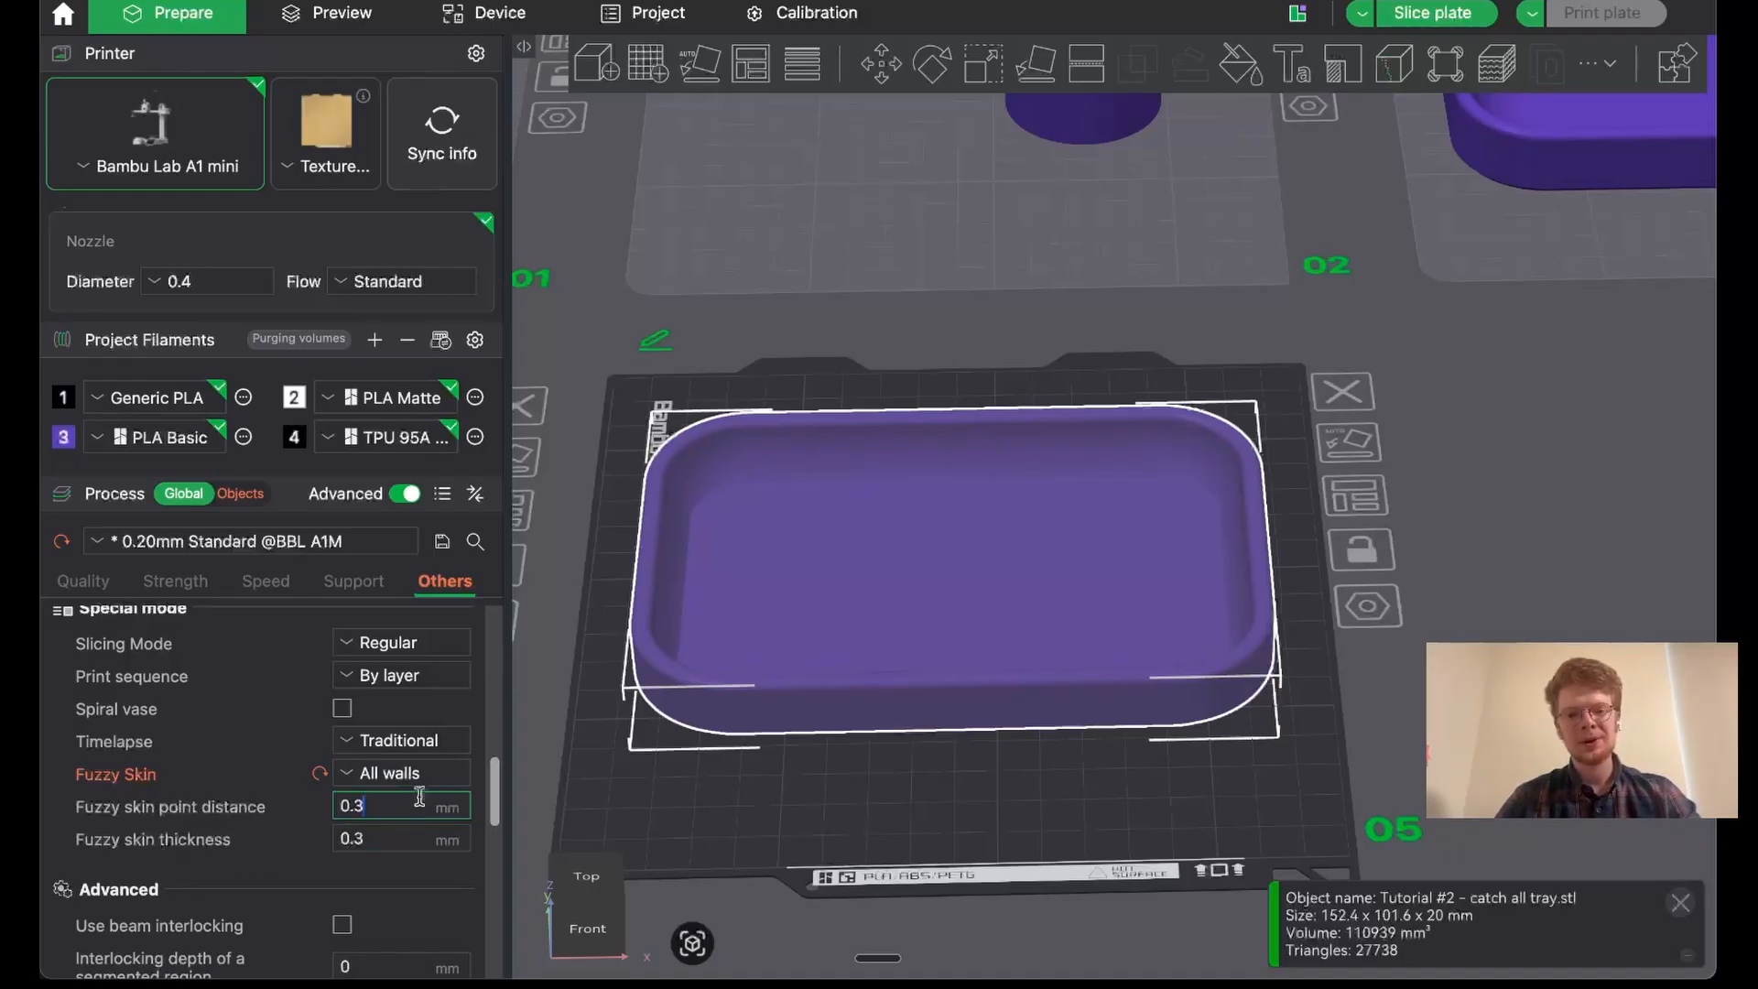
- Slice plate 5 with the catch-all tray and examine the wall texture up close in the preview
{"action": "left_click_drag", "start_coordinate": [1228, 331], "coordinate": [1246, 316]}
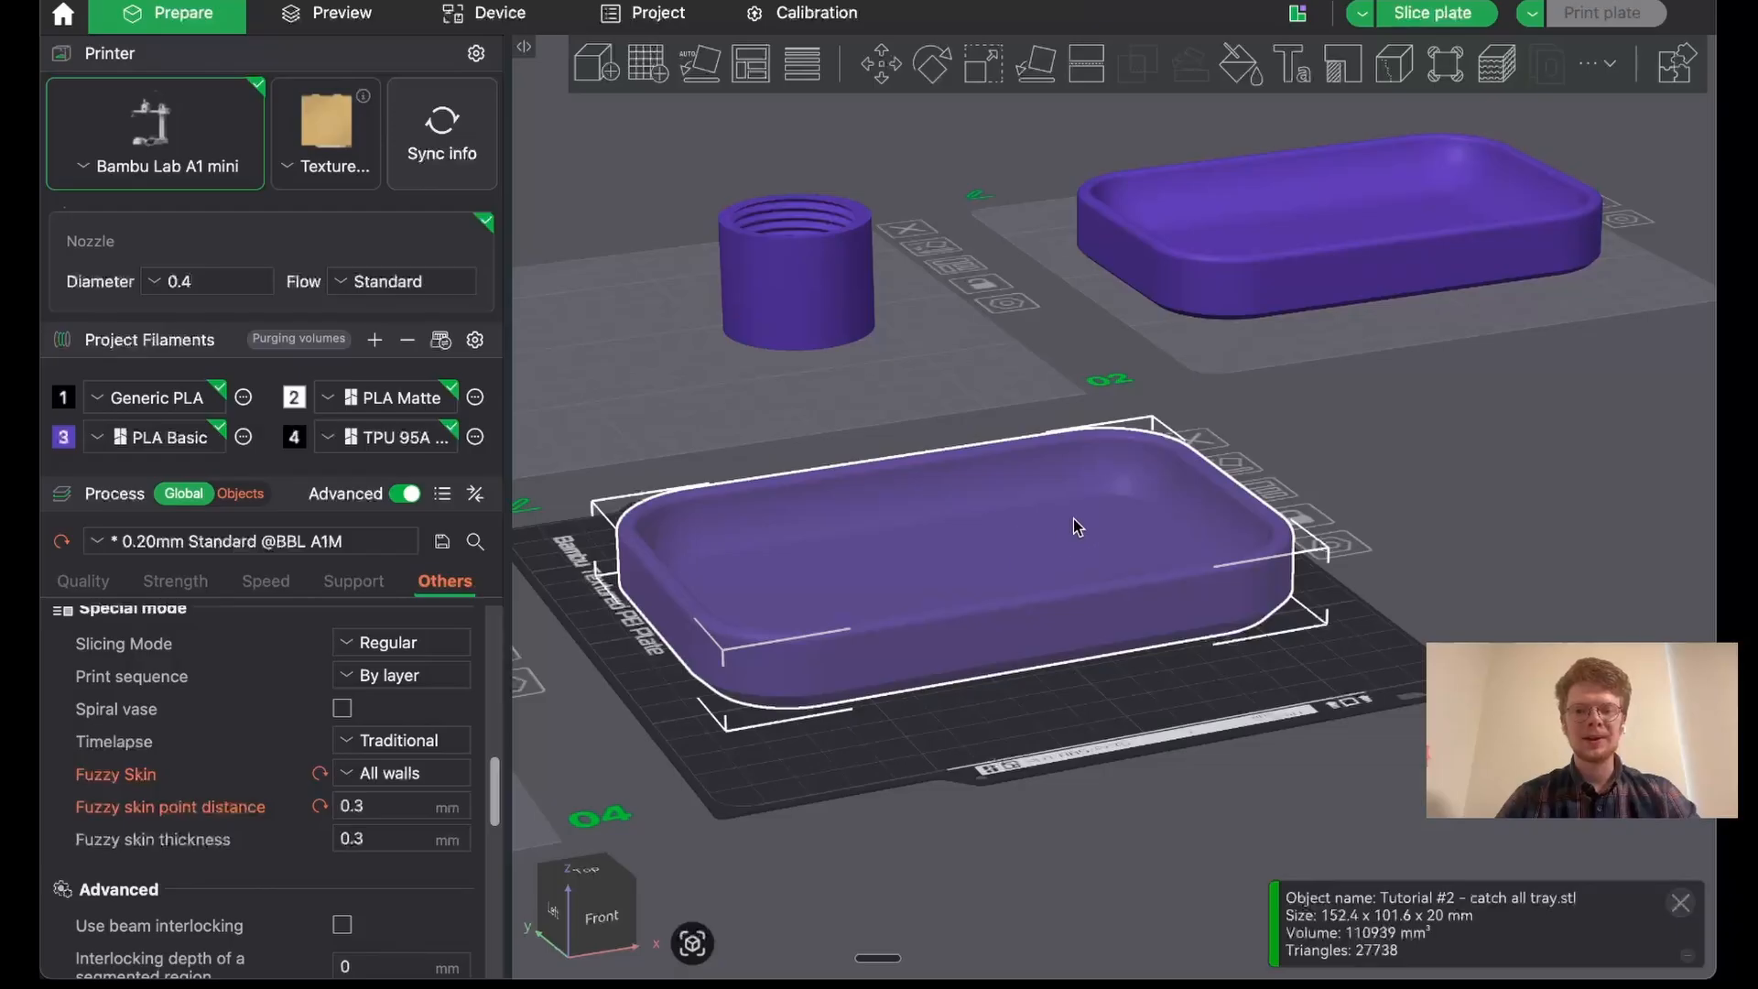
{"action": "left_click", "coordinate": [1449, 16]}
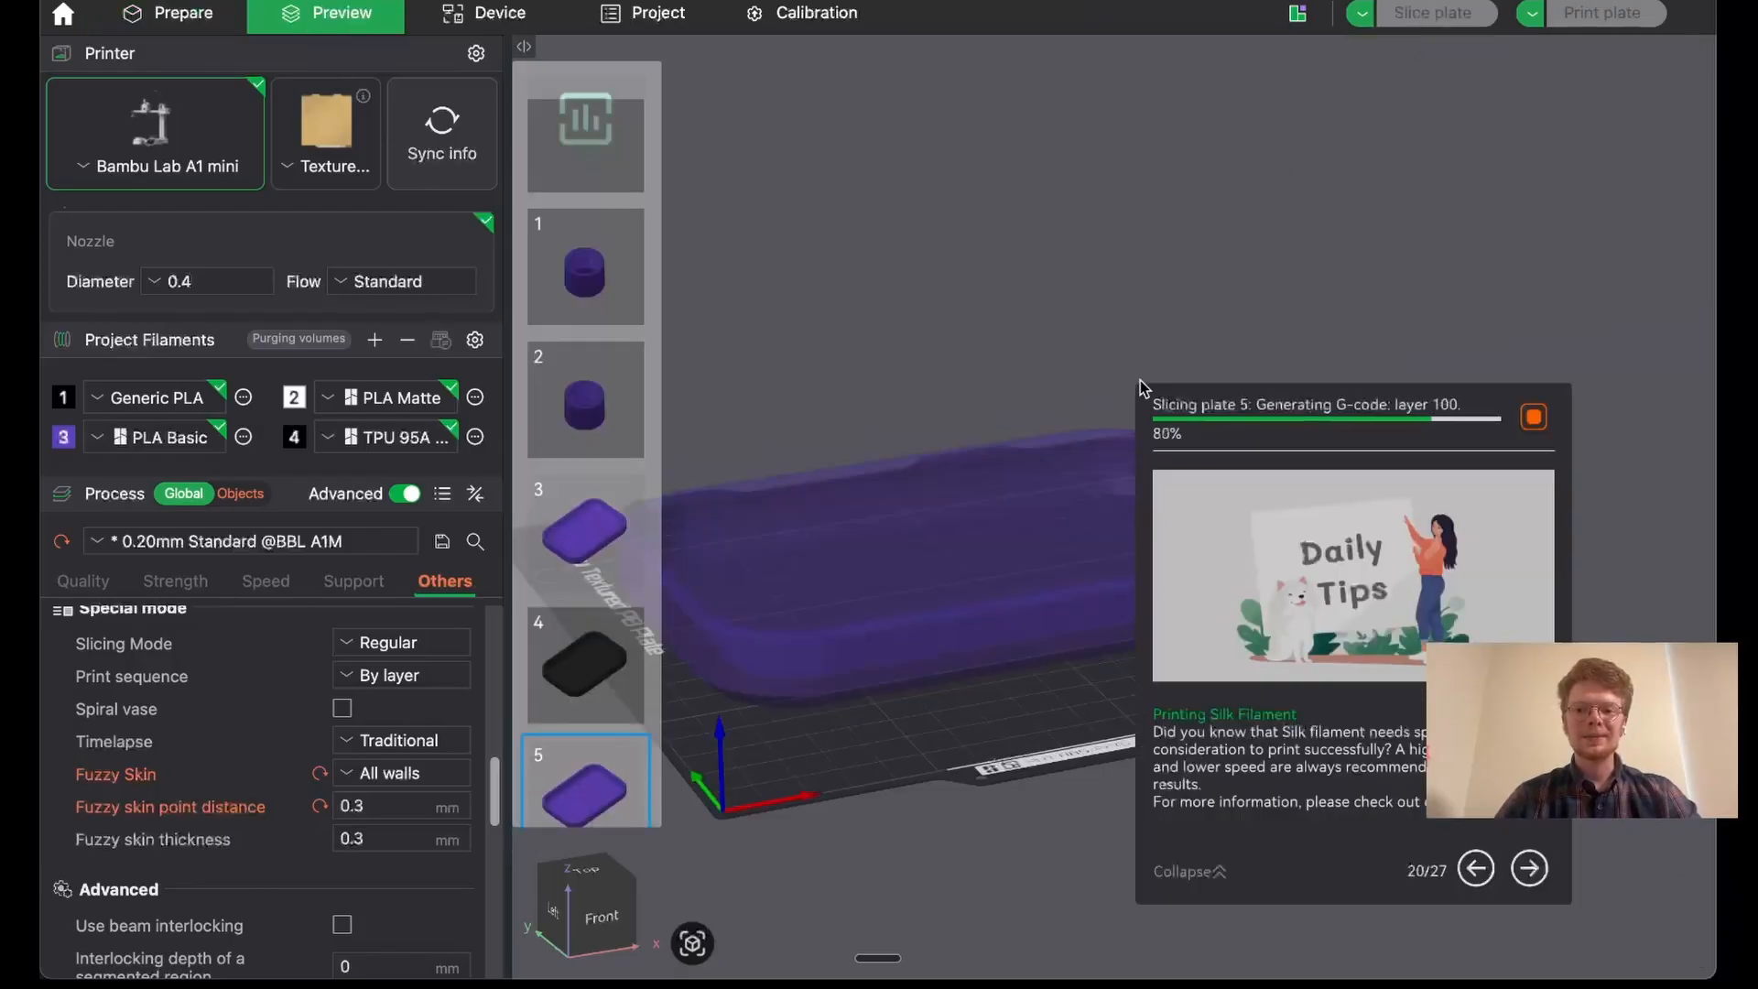
{"action": "scroll", "coordinate": [915, 746], "scroll_direction": "up", "scroll_amount": 5}
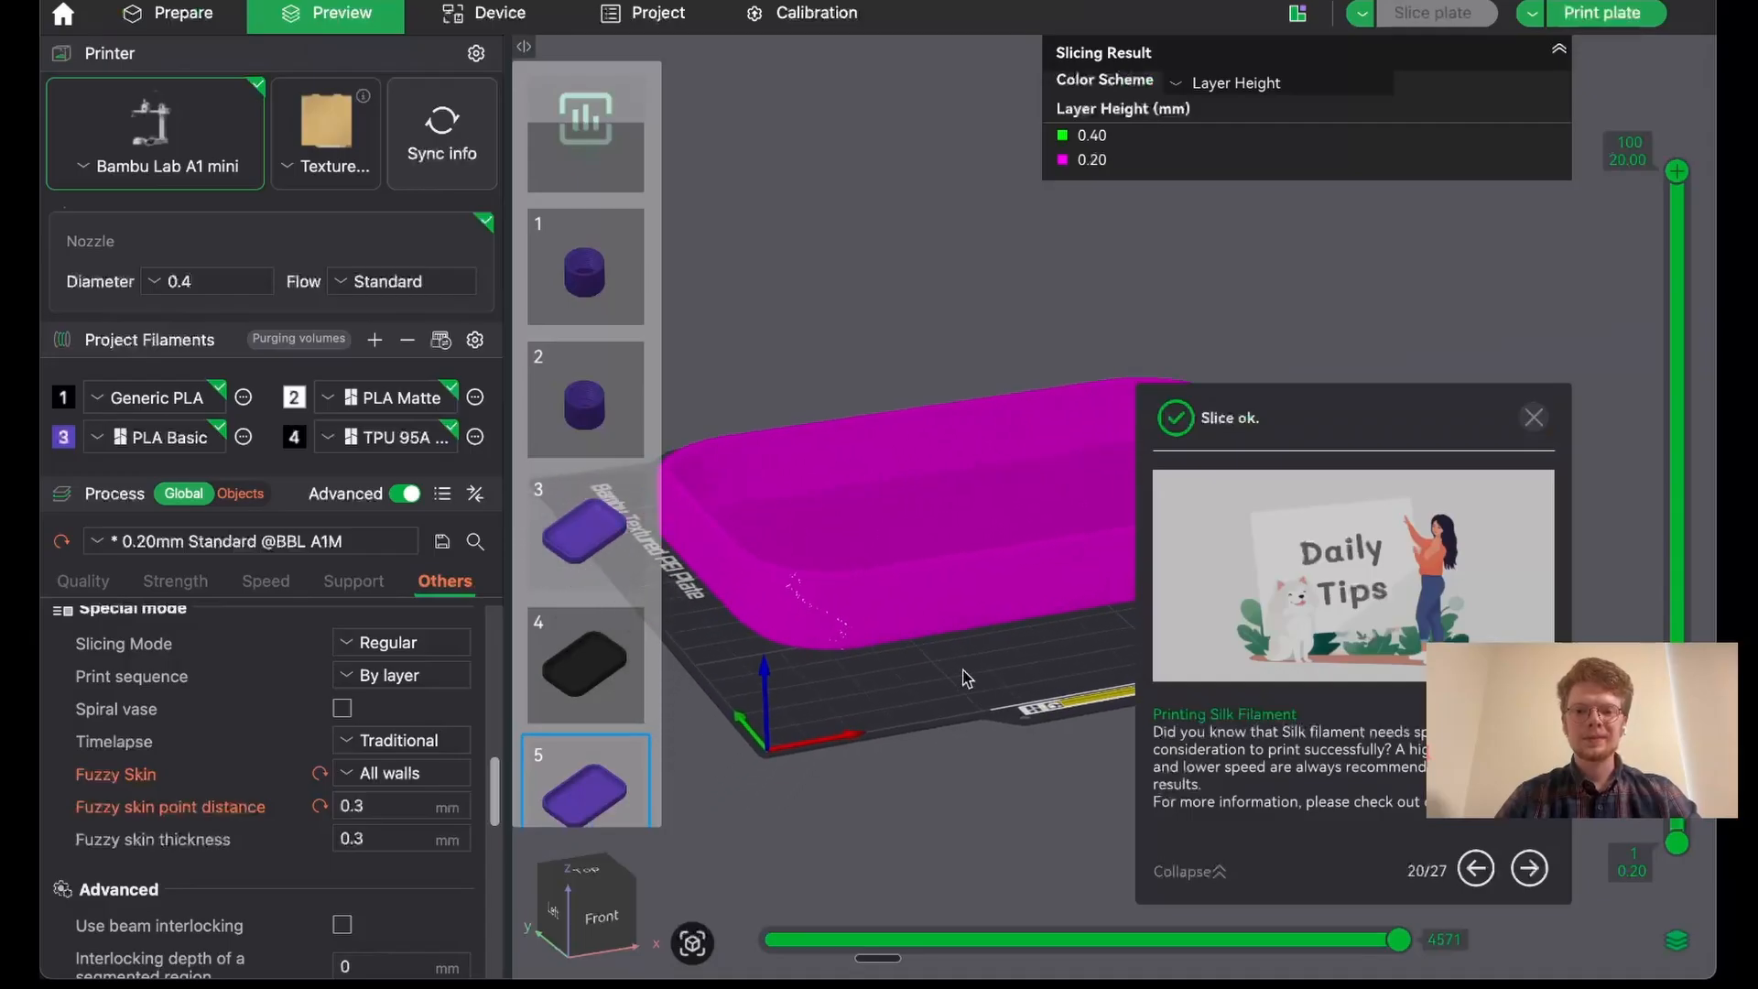
{"action": "scroll", "coordinate": [962, 618], "scroll_direction": "up", "scroll_amount": 5}
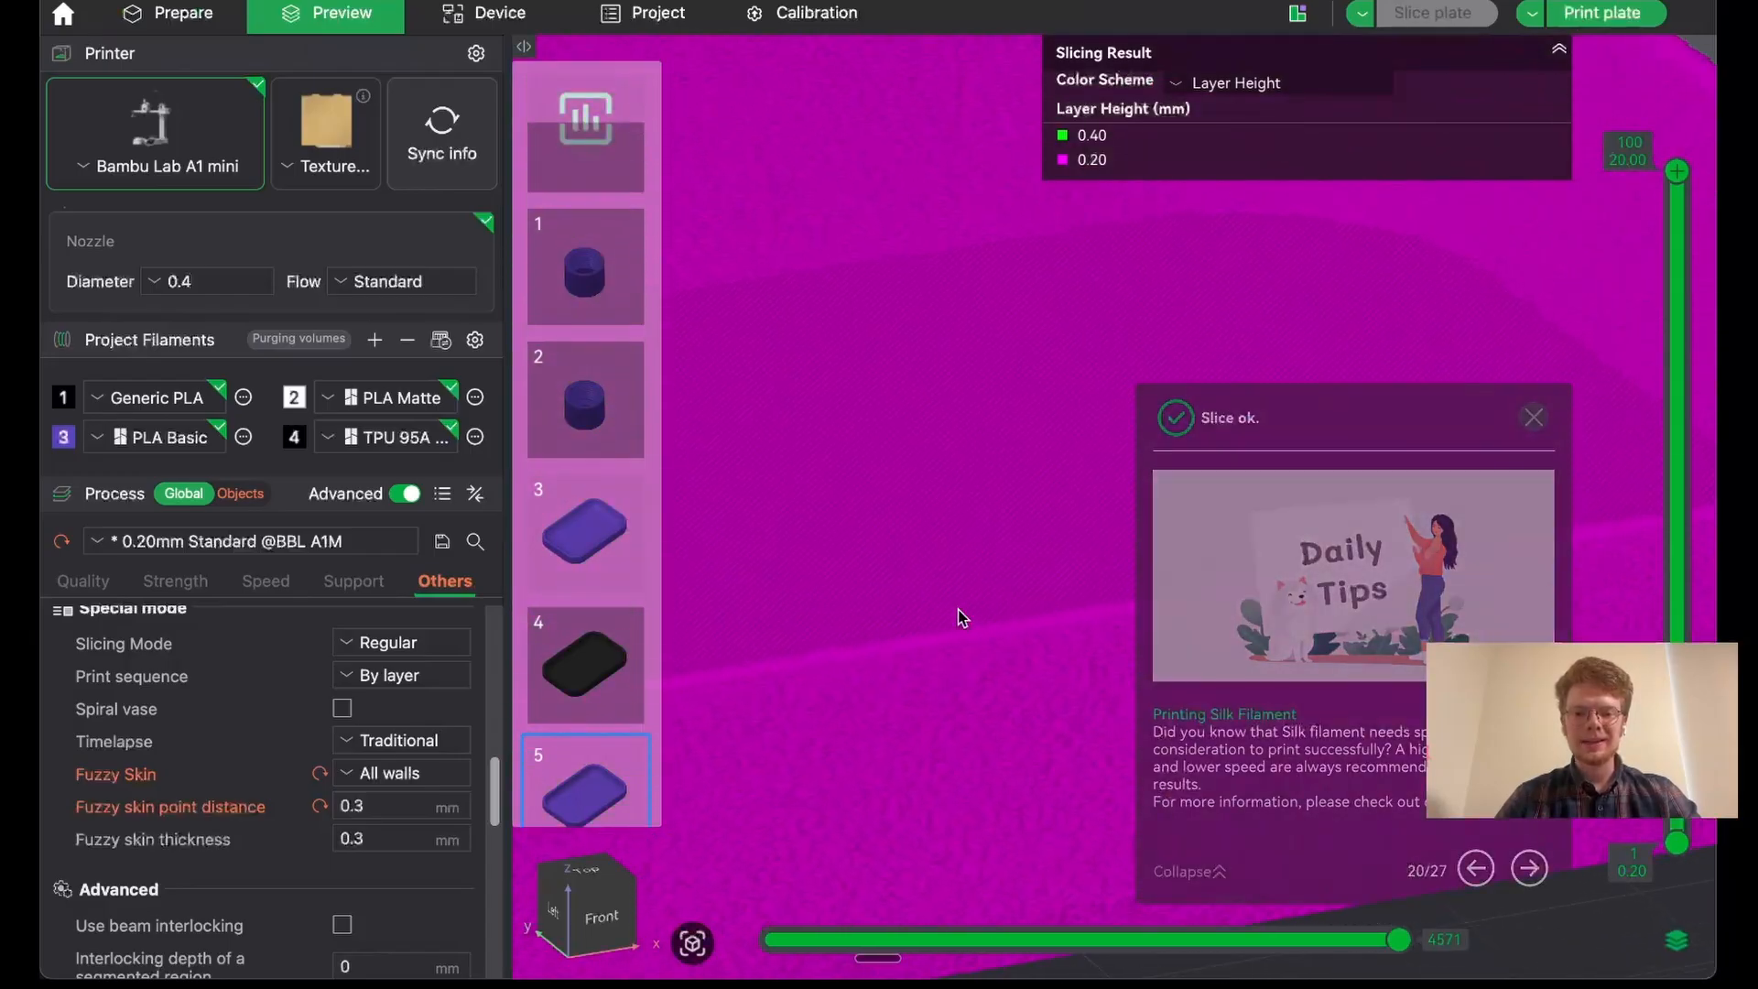
- Color the sliced preview by Line Type and examine the tray's fuzzy walls from the front-left corner
{"action": "left_click", "coordinate": [1231, 83]}
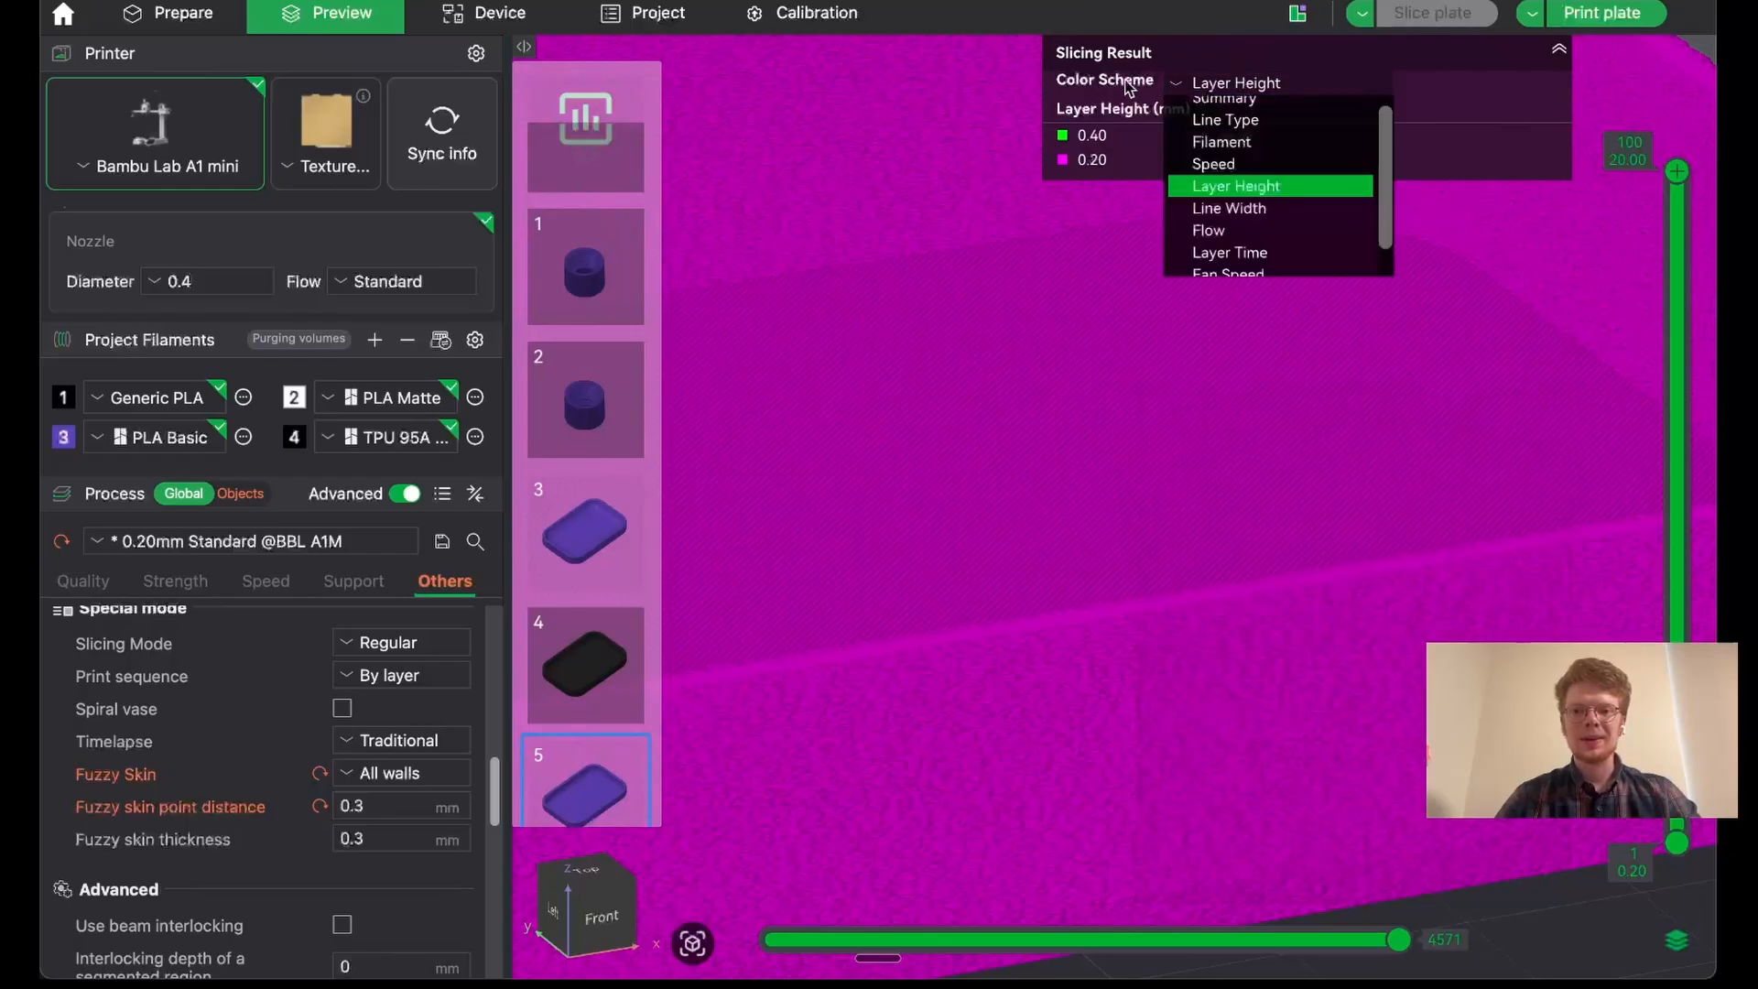
{"action": "left_click", "coordinate": [1251, 120]}
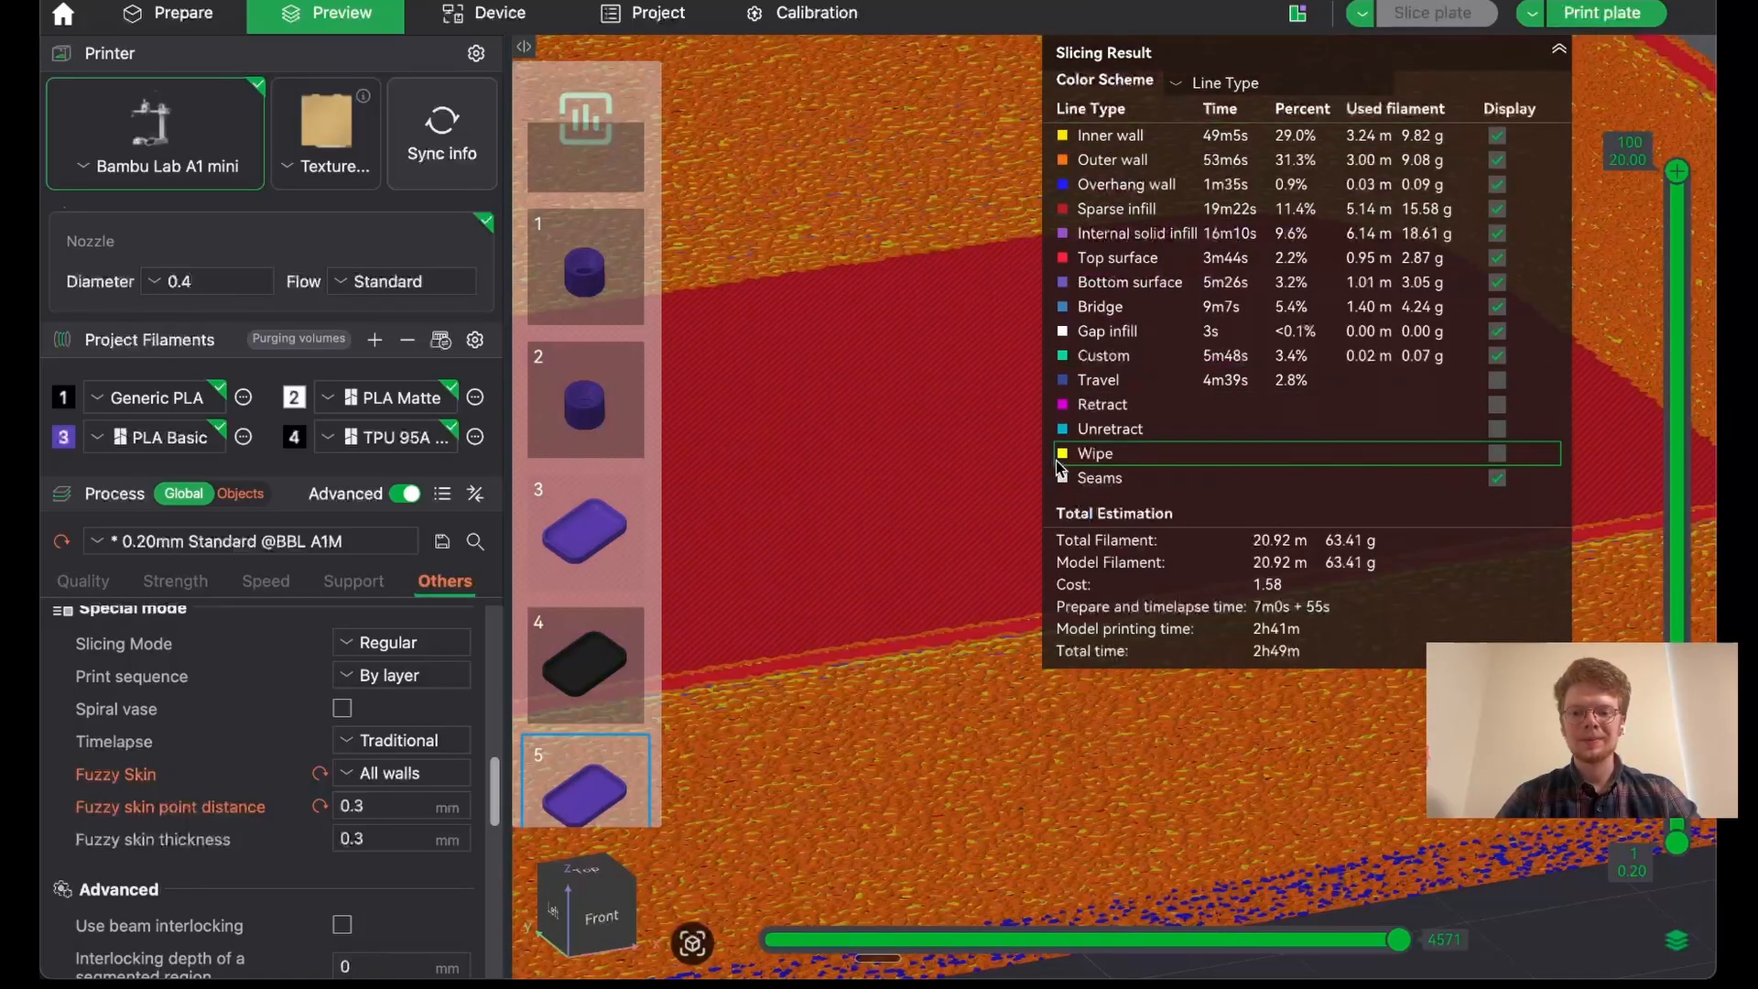
{"action": "scroll", "coordinate": [926, 545], "scroll_direction": "down", "scroll_amount": 5}
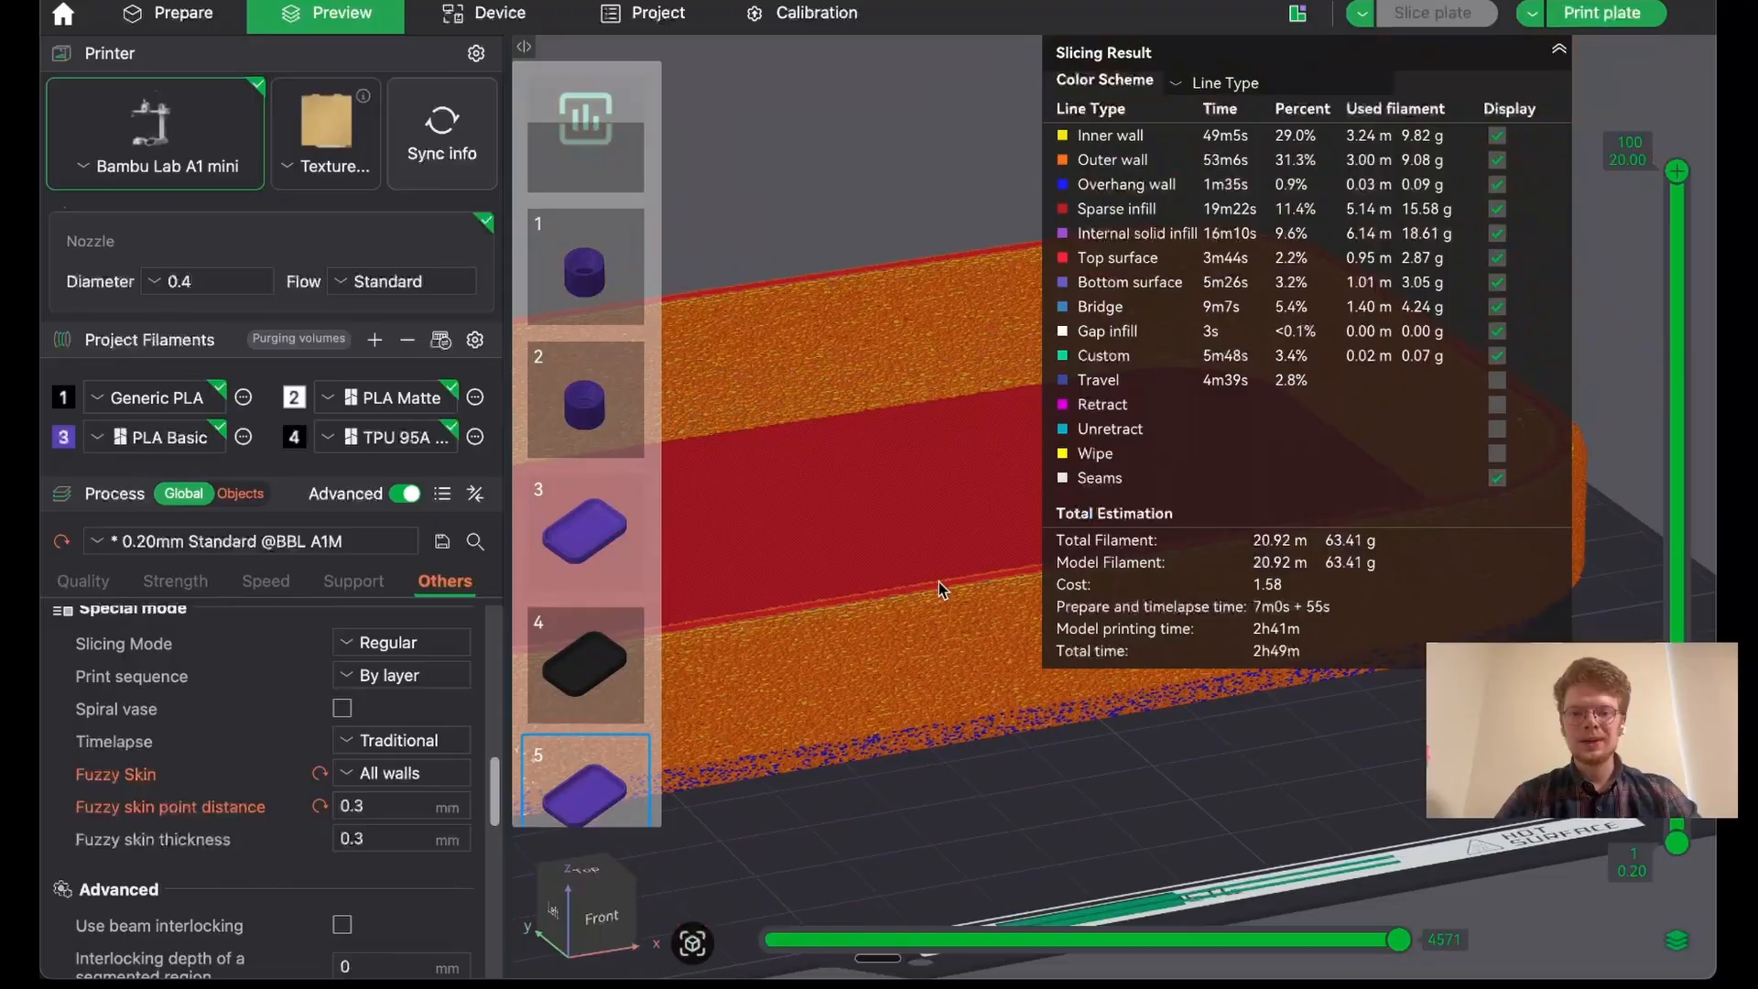
{"action": "key", "text": "3"}
{"action": "left_click_drag", "start_coordinate": [1042, 748], "coordinate": [807, 769]}
{"action": "scroll", "coordinate": [806, 761], "scroll_direction": "down", "scroll_amount": 5}
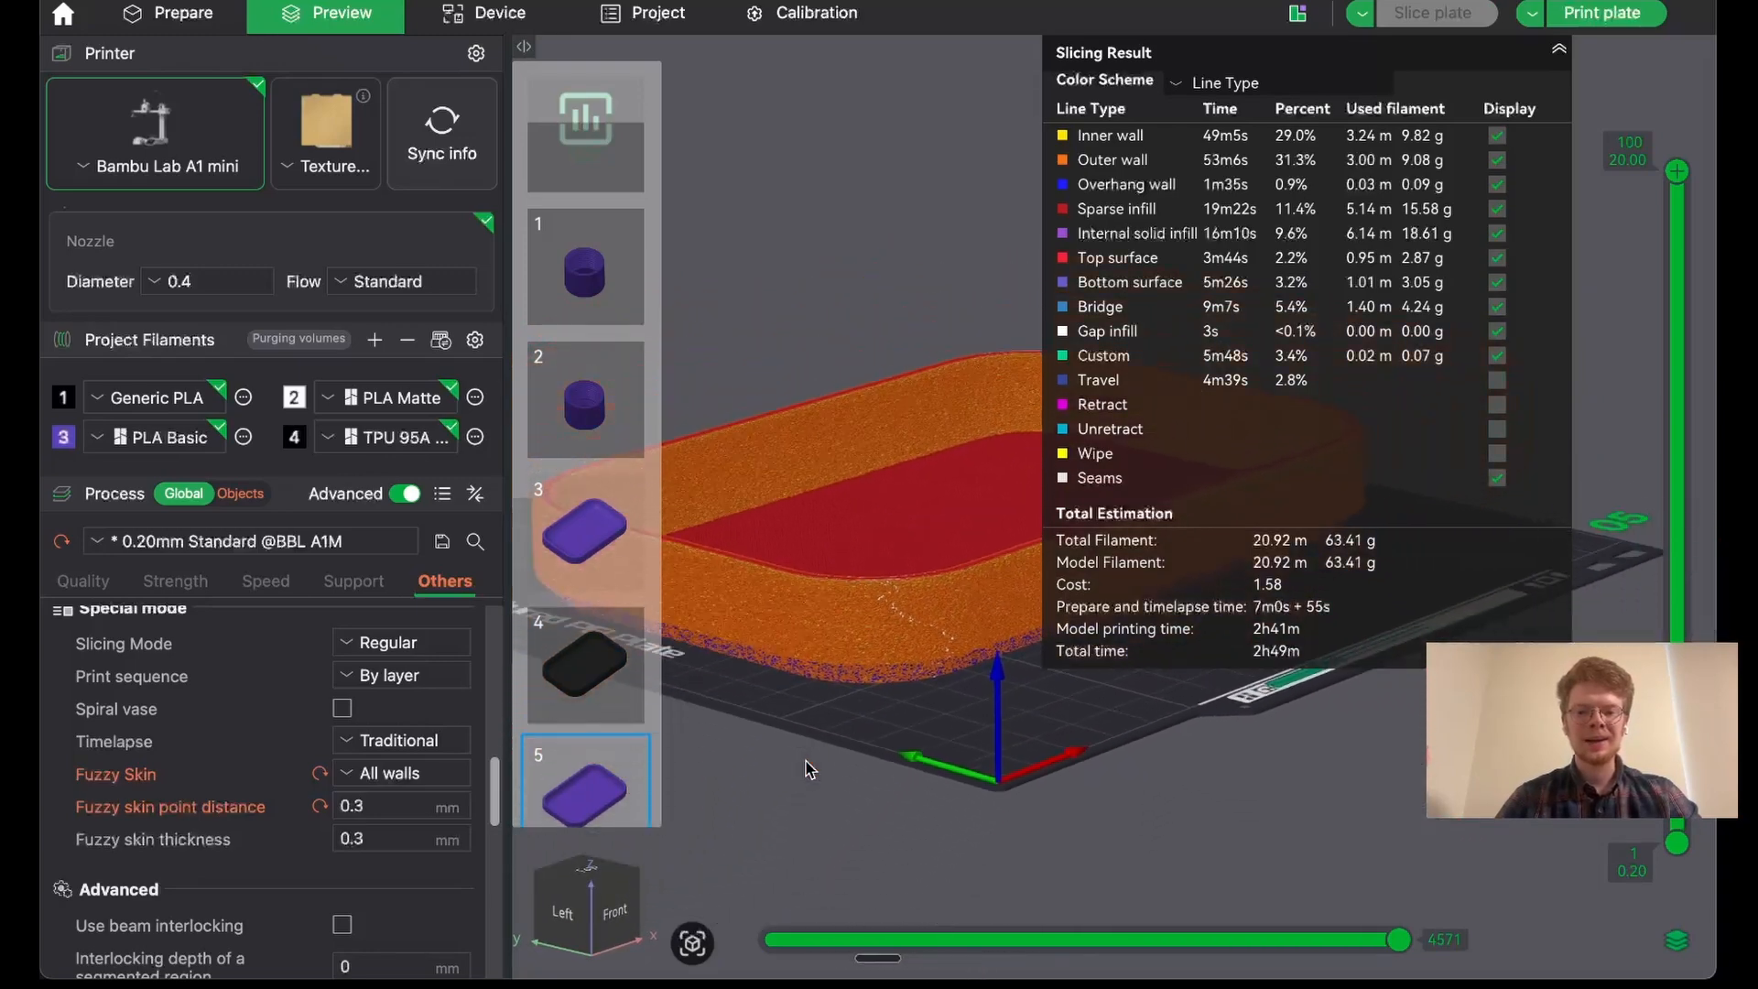